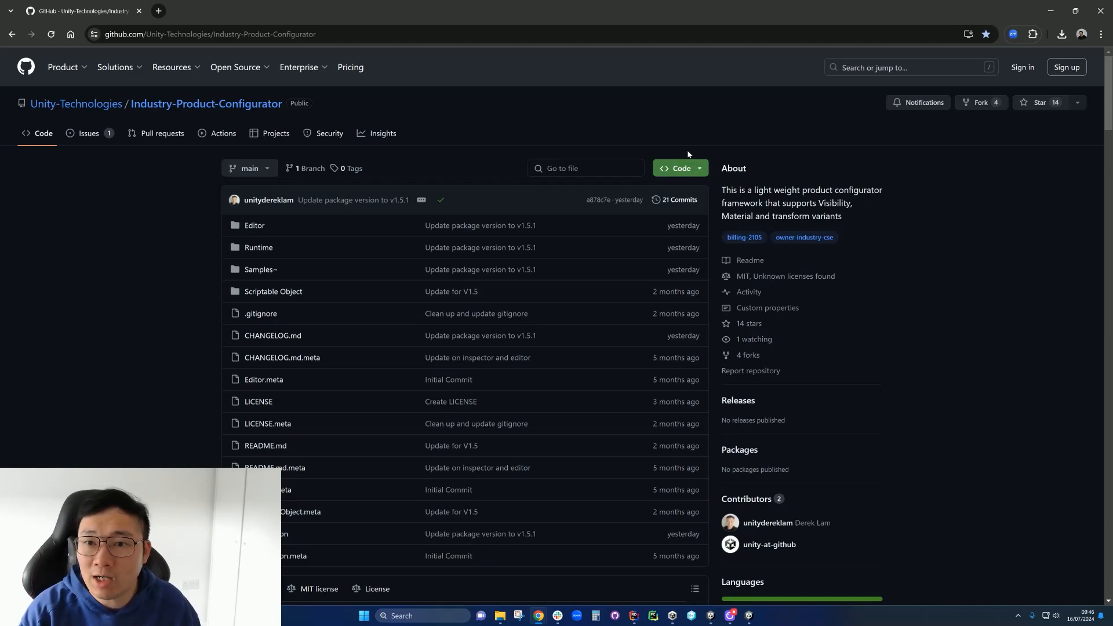
- Copy the HTTPS clone URL of the Industry-Product-Configurator repository and switch to the Unity editor
{"action": "left_click", "coordinate": [699, 169]}
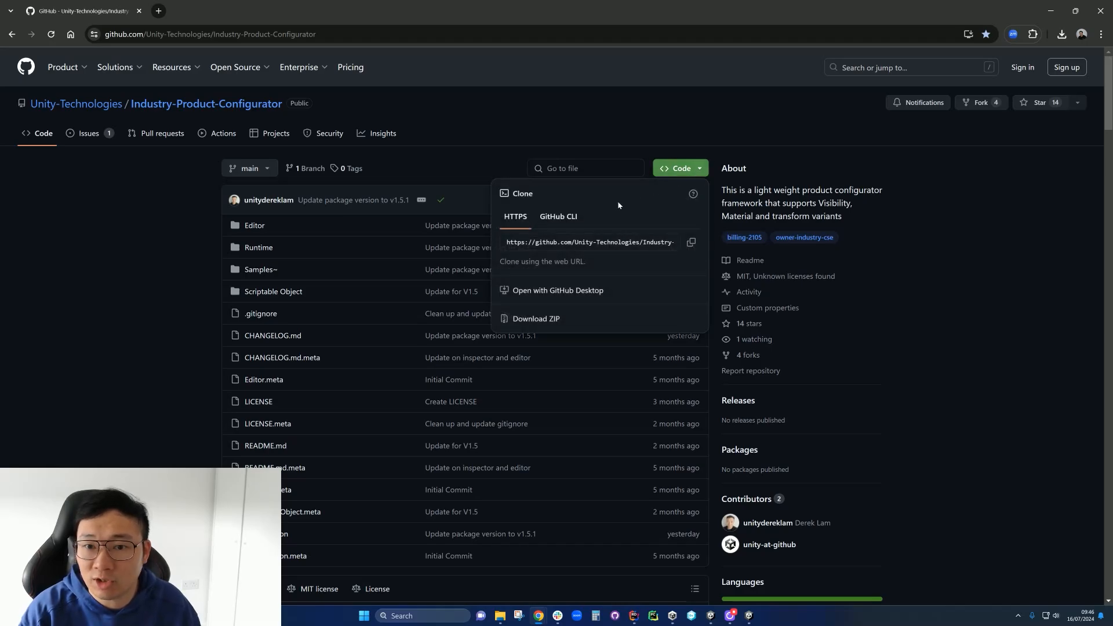
{"action": "left_click", "coordinate": [692, 244]}
{"action": "left_click", "coordinate": [977, 141]}
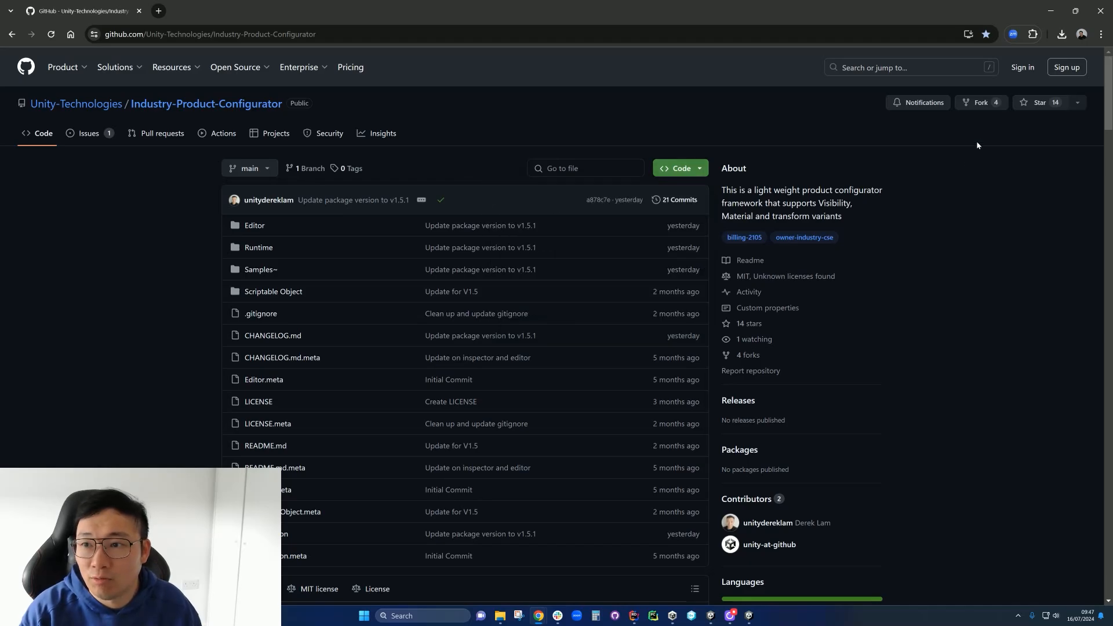
{"action": "left_click", "coordinate": [1051, 10]}
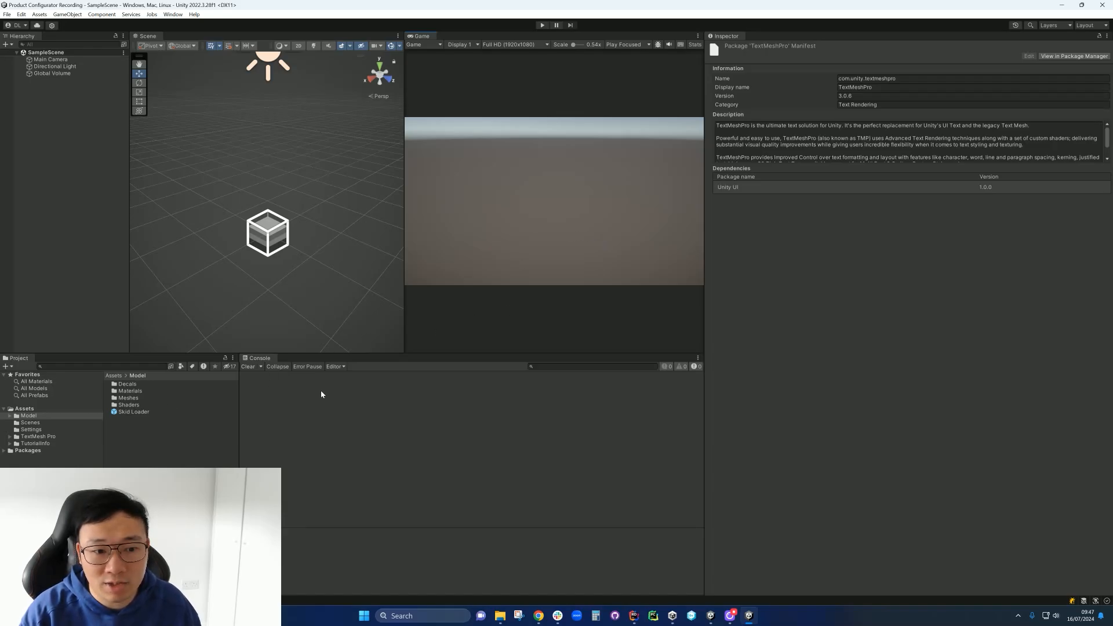
- Preview the Skid Loader prefab in the Model folder and rotate it to examine the machine from its front
{"action": "left_click", "coordinate": [135, 412]}
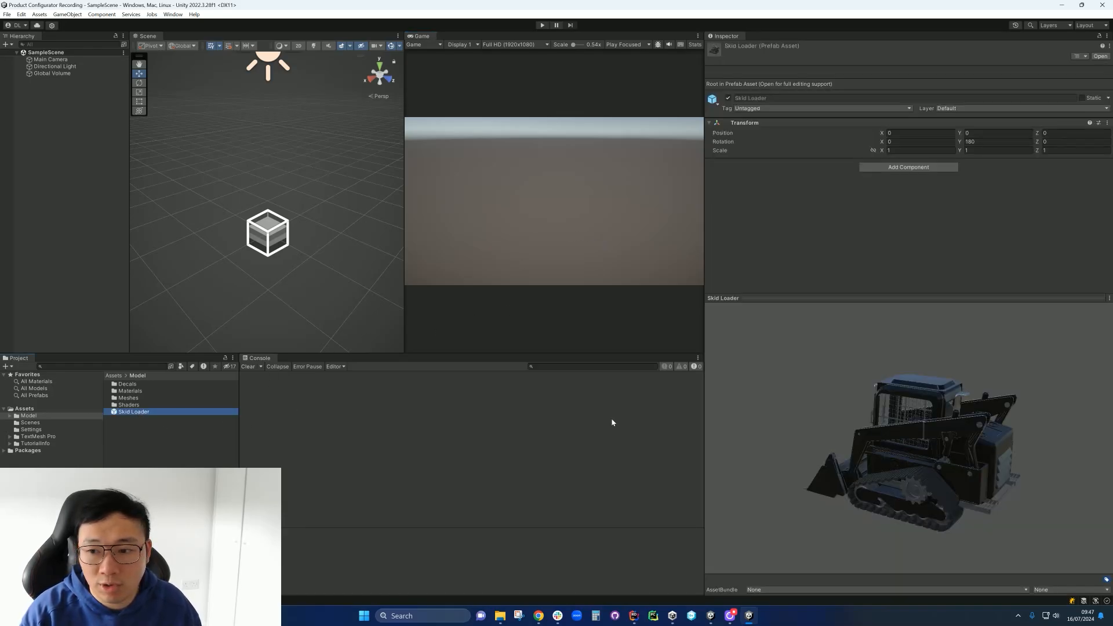
{"action": "left_click_drag", "start_coordinate": [838, 417], "coordinate": [982, 430]}
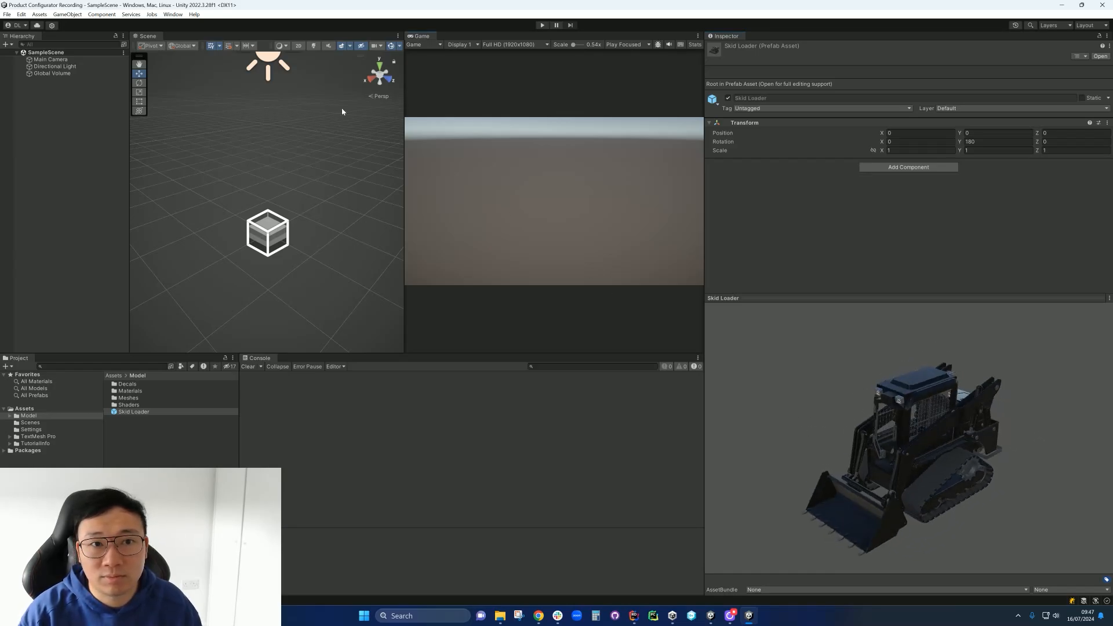
{"action": "left_click", "coordinate": [172, 14]}
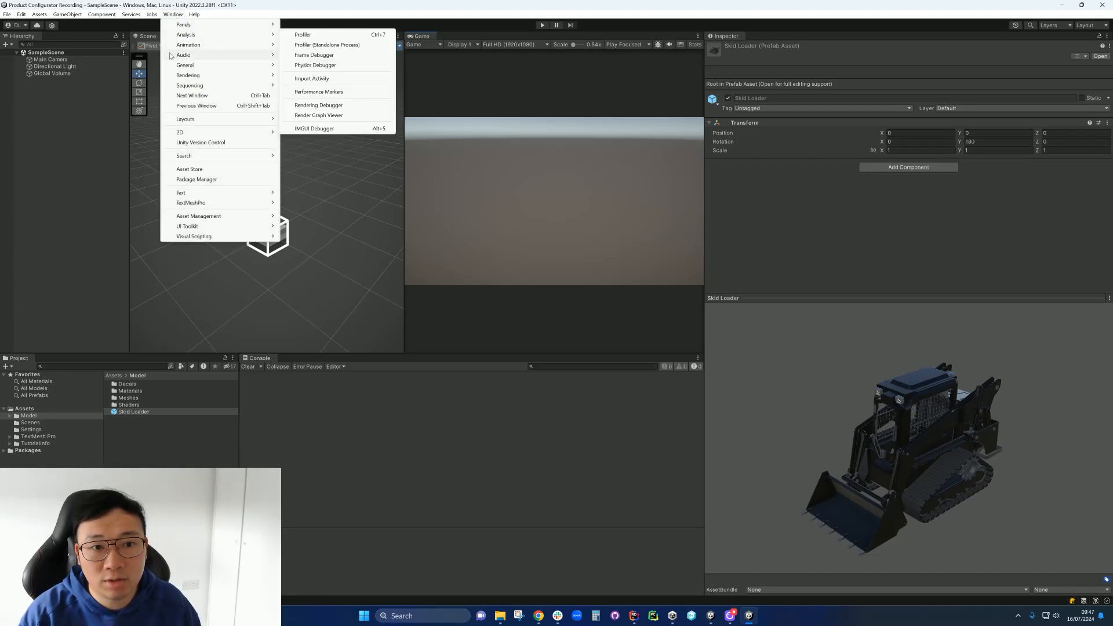
{"action": "left_click", "coordinate": [216, 180]}
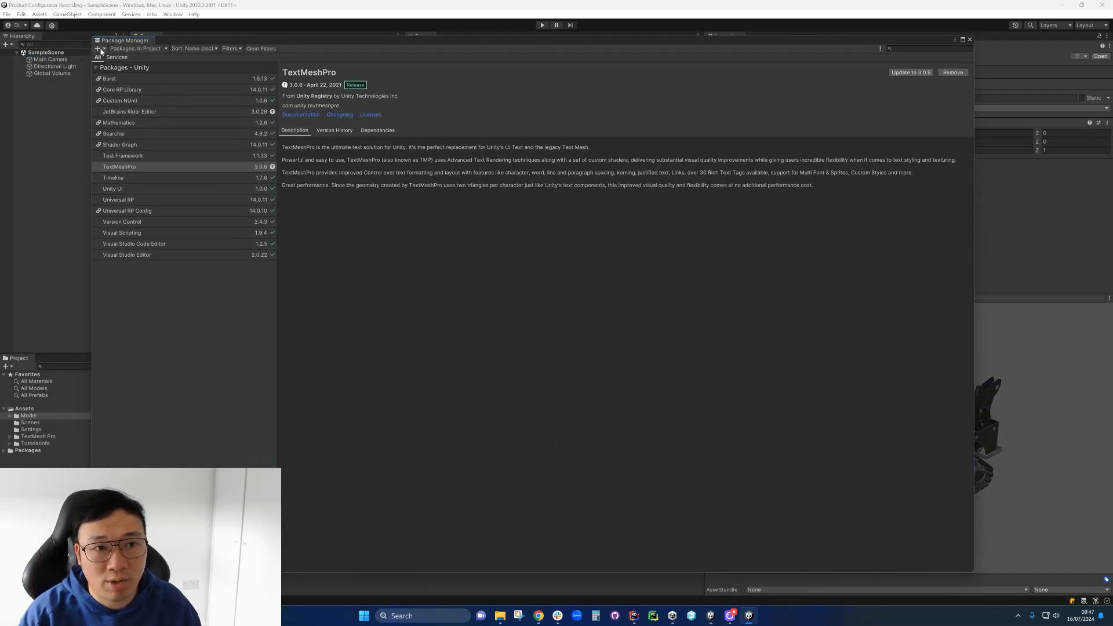
{"action": "left_click", "coordinate": [105, 49]}
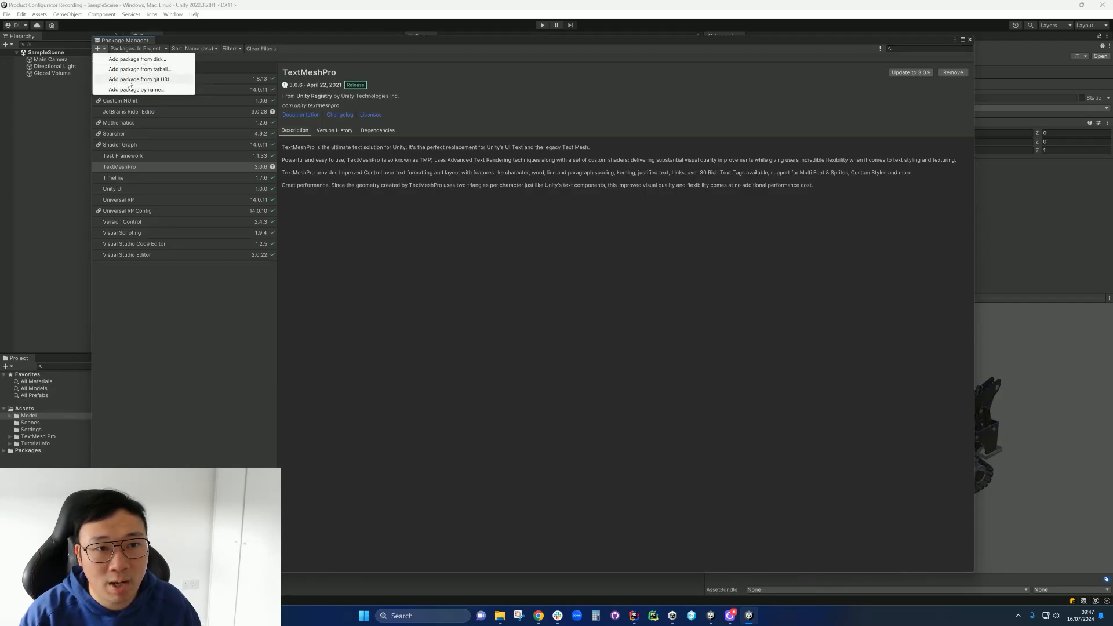
{"action": "left_click", "coordinate": [163, 84]}
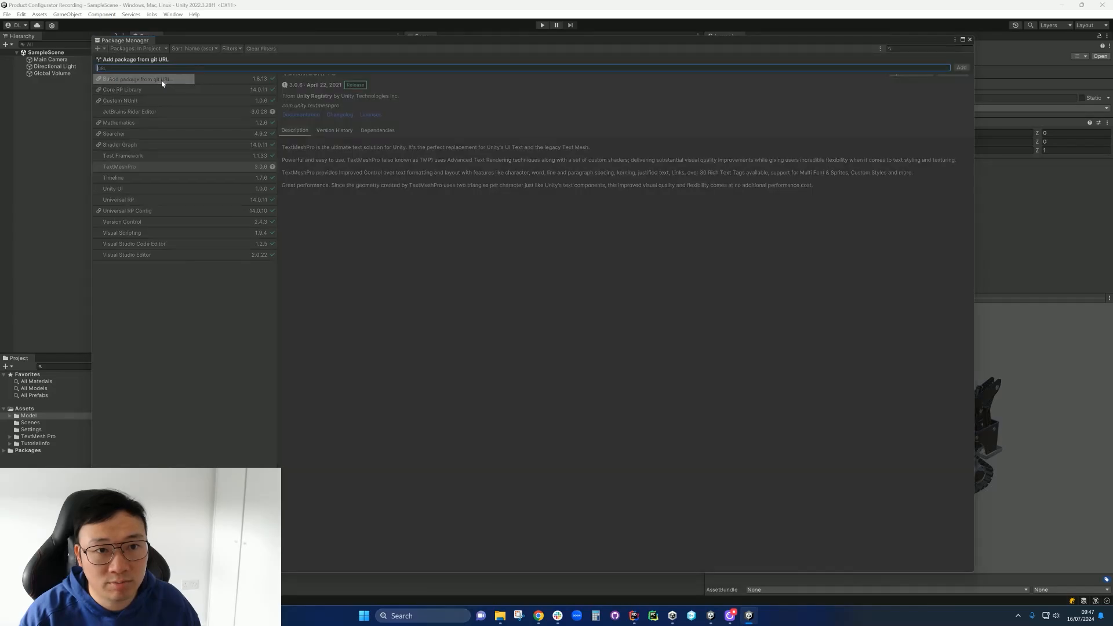
{"action": "type", "text": "https://github.com/Unity-Technologies/Industry-Product-Configurator.git"}
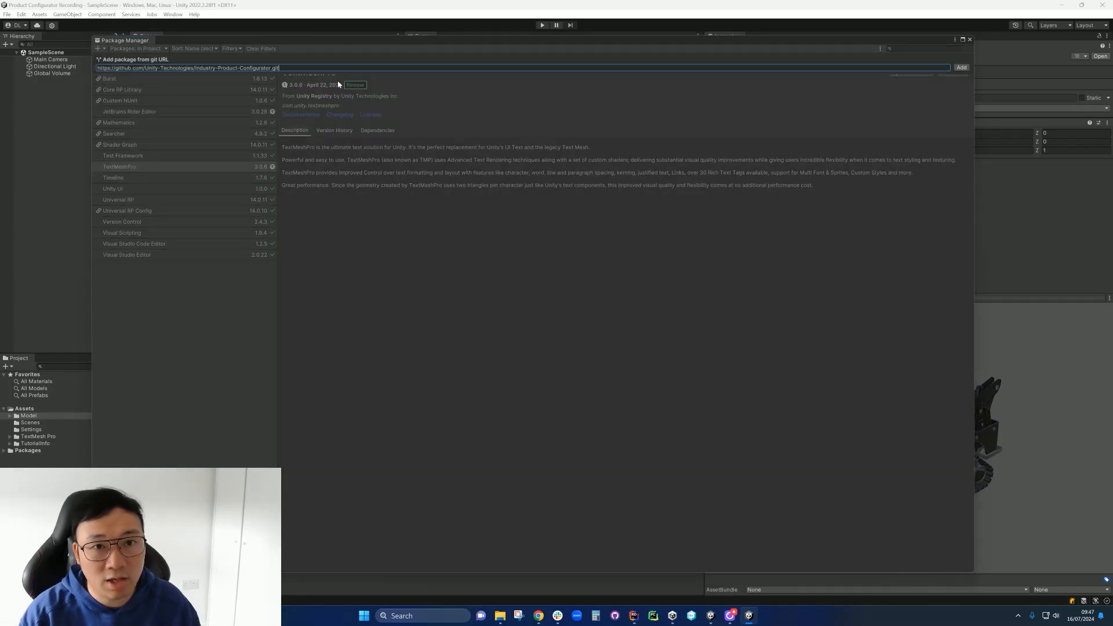
{"action": "left_click", "coordinate": [960, 68]}
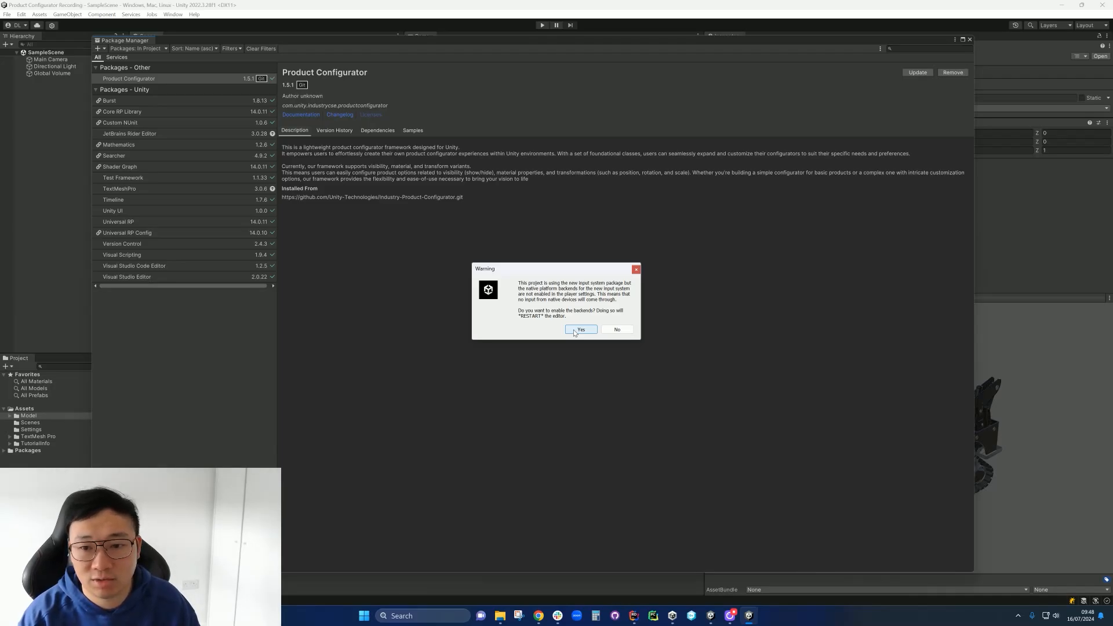
{"action": "left_click", "coordinate": [575, 331]}
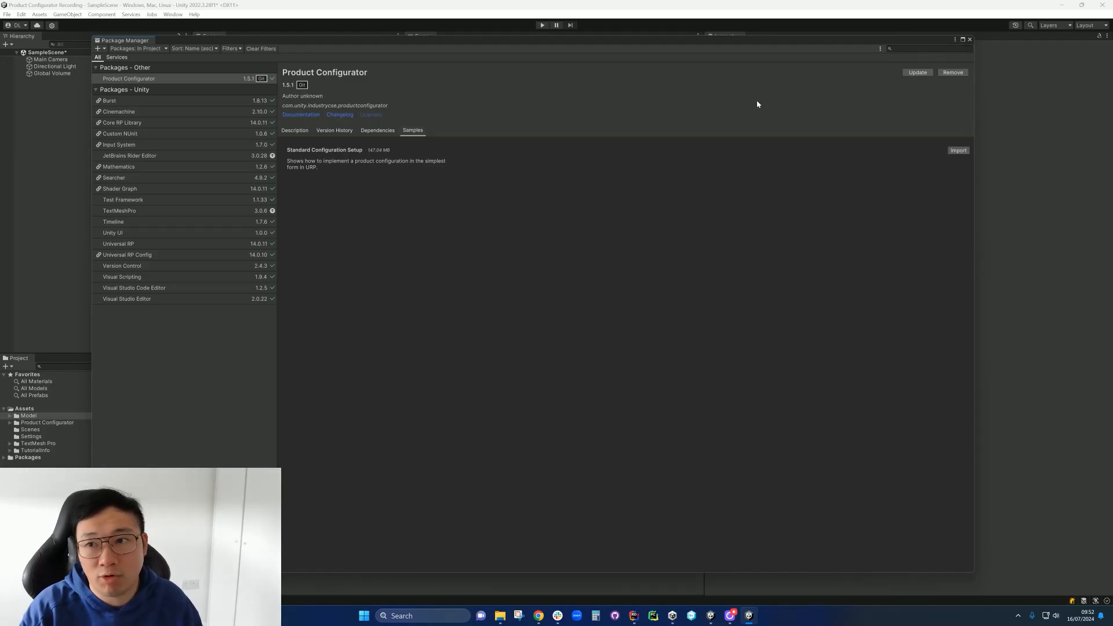
{"action": "left_click", "coordinate": [971, 40]}
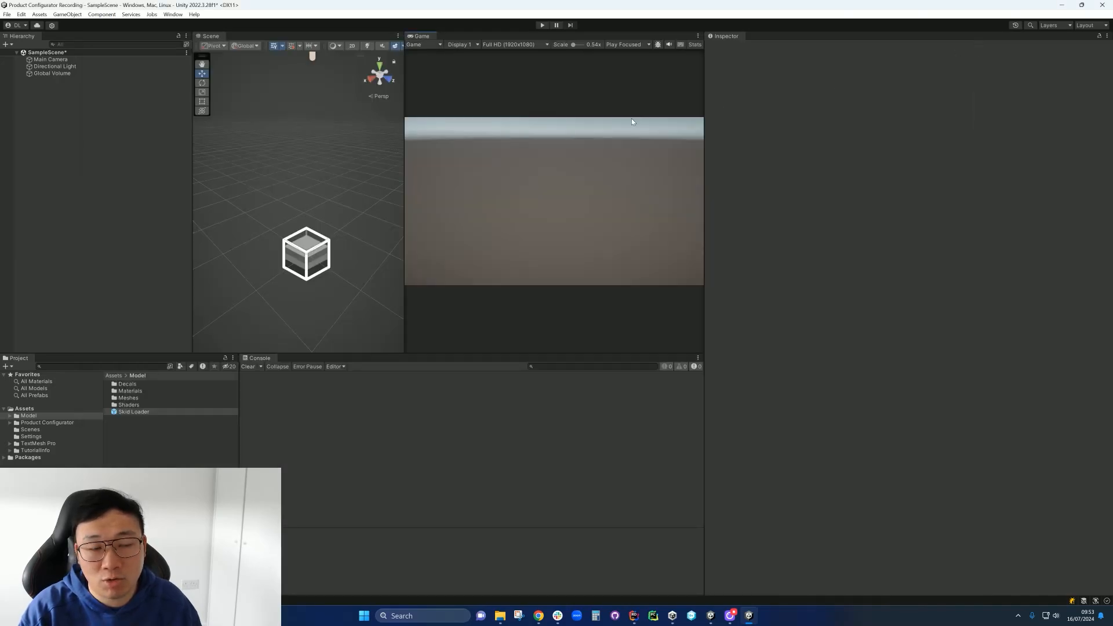
- Place the Skid Loader prefab from the Model folder into SampleScene
{"action": "left_click", "coordinate": [135, 411]}
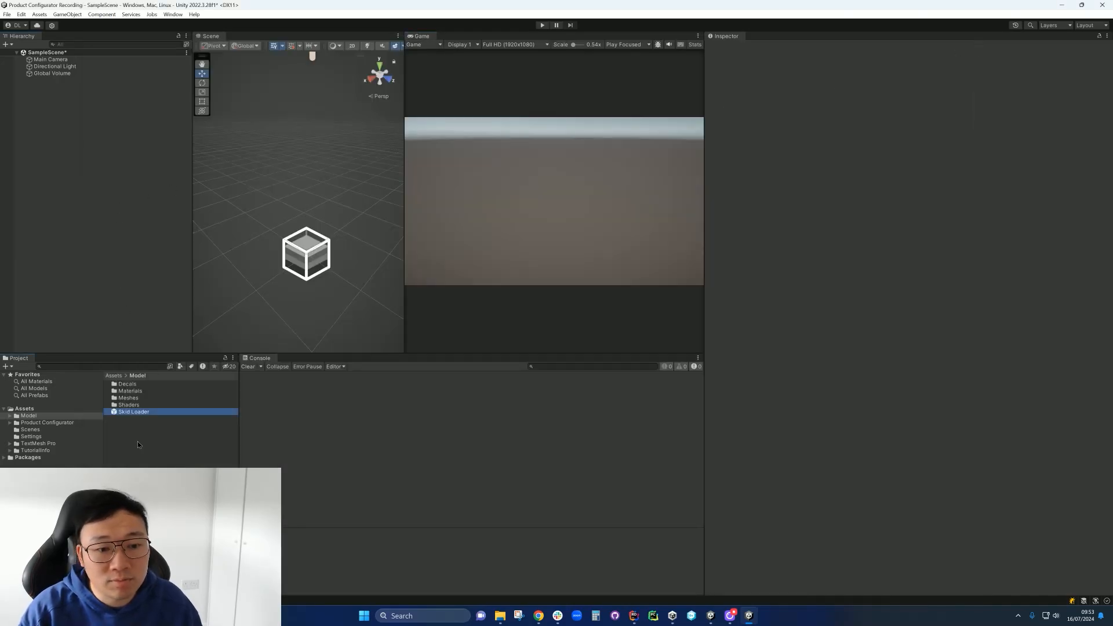
{"action": "left_click", "coordinate": [140, 439]}
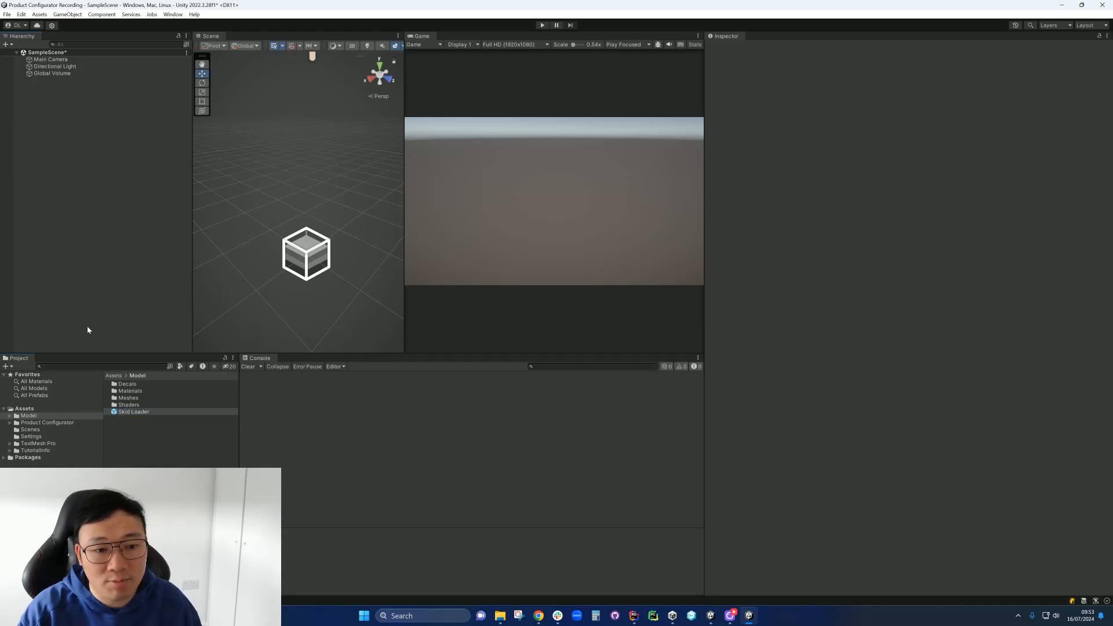
{"action": "left_click_drag", "start_coordinate": [128, 413], "coordinate": [120, 215]}
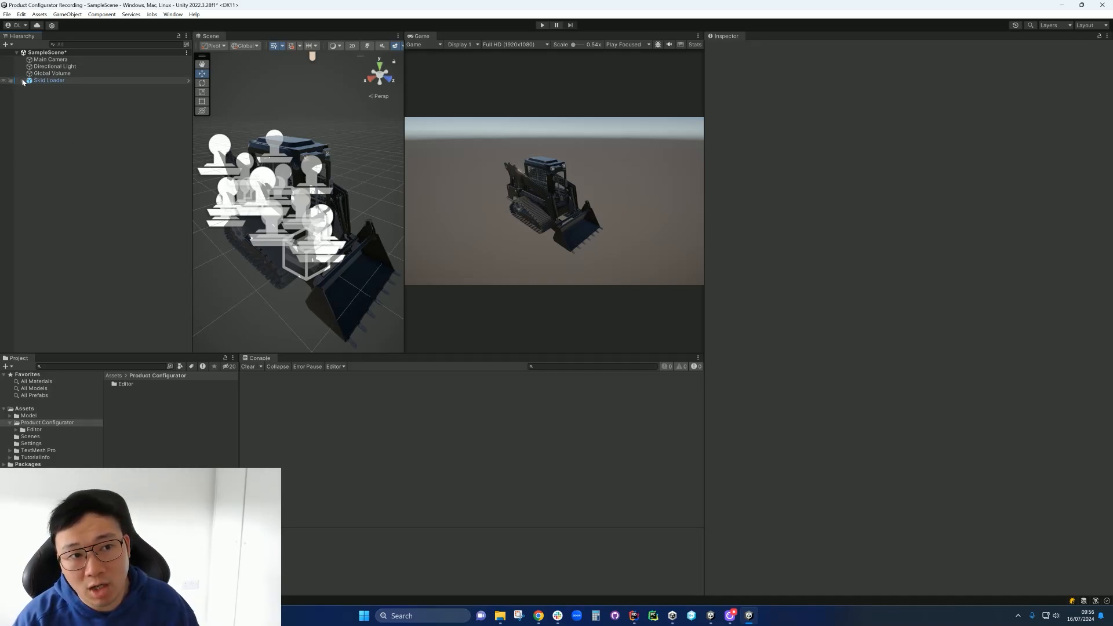
- Expand the Skid Loader's hierarchy and examine the Bucket Assembly-1 and Forks Assembly-1 objects under Attachement Coupler Pivot
{"action": "left_click", "coordinate": [22, 81]}
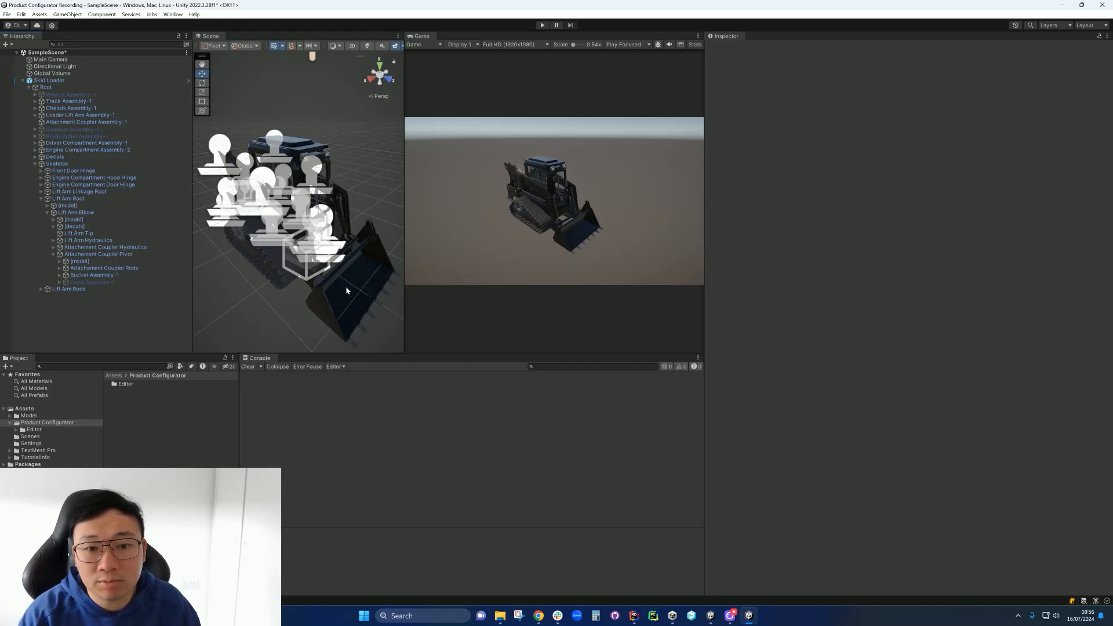
{"action": "left_click", "coordinate": [92, 277]}
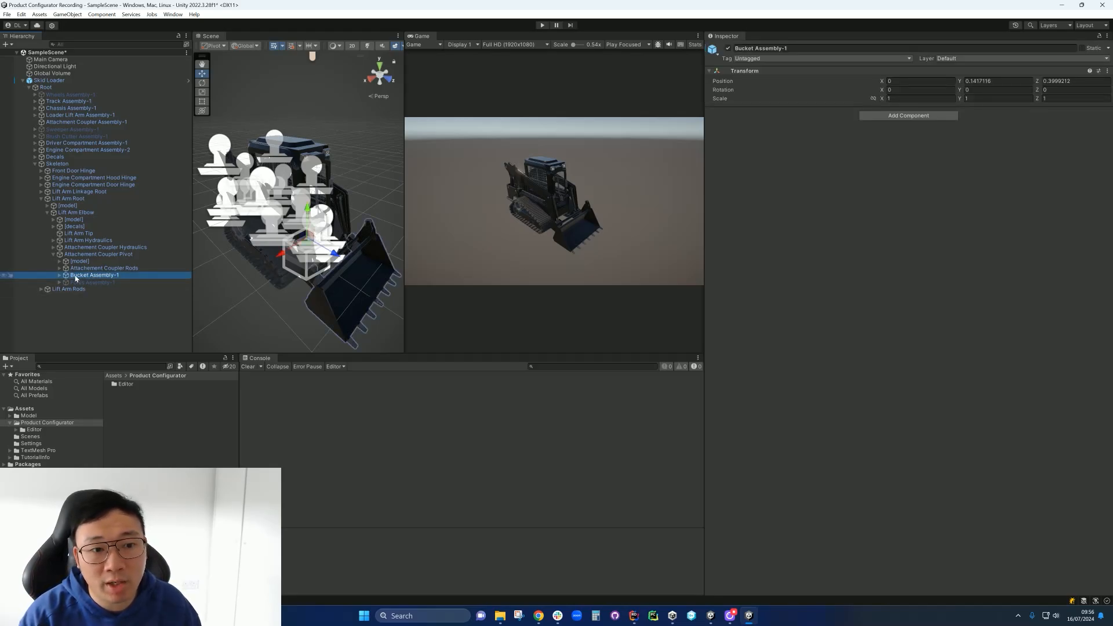
{"action": "left_click", "coordinate": [81, 284]}
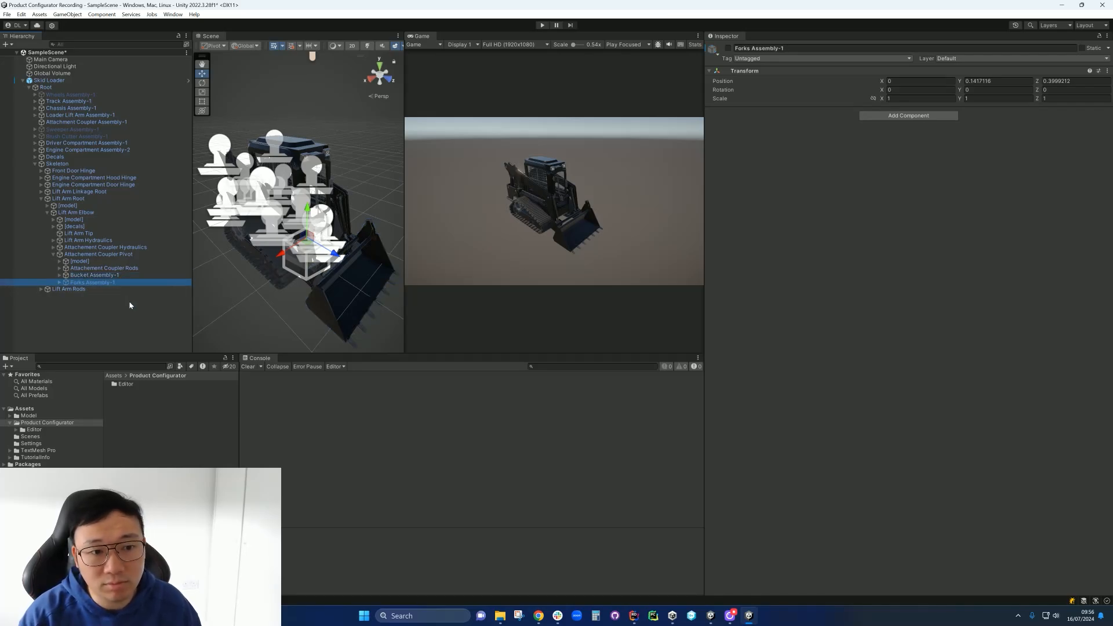
- Create an empty game object at the scene's root level and name it Variant Sets
{"action": "right_click", "coordinate": [79, 327]}
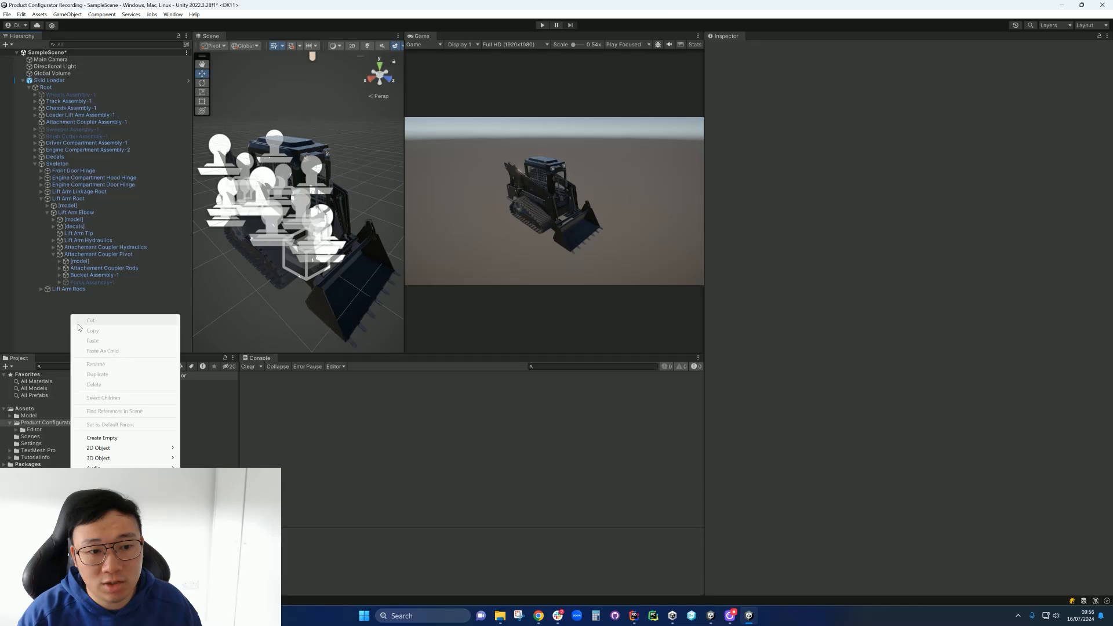
{"action": "left_click", "coordinate": [135, 439]}
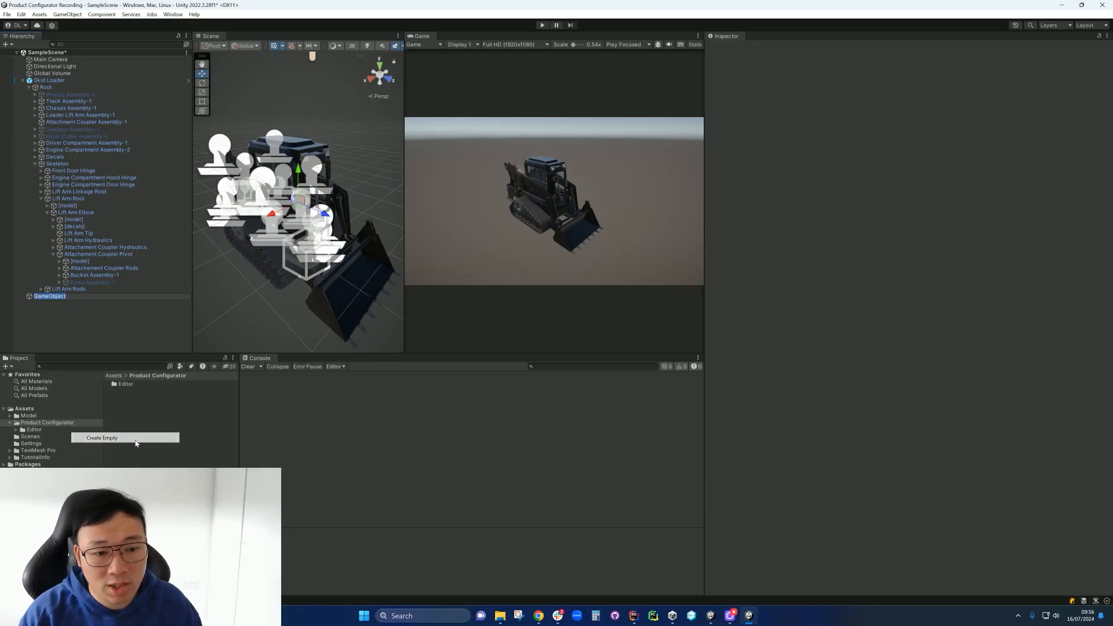
{"action": "type", "text": "V"}
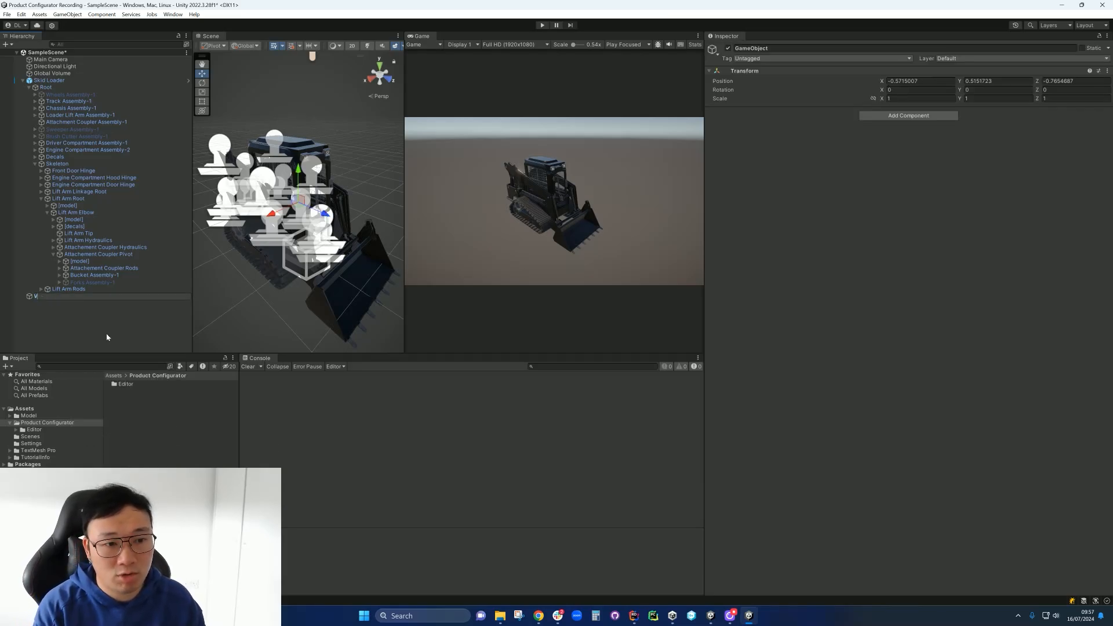
{"action": "type", "text": "ariant S"}
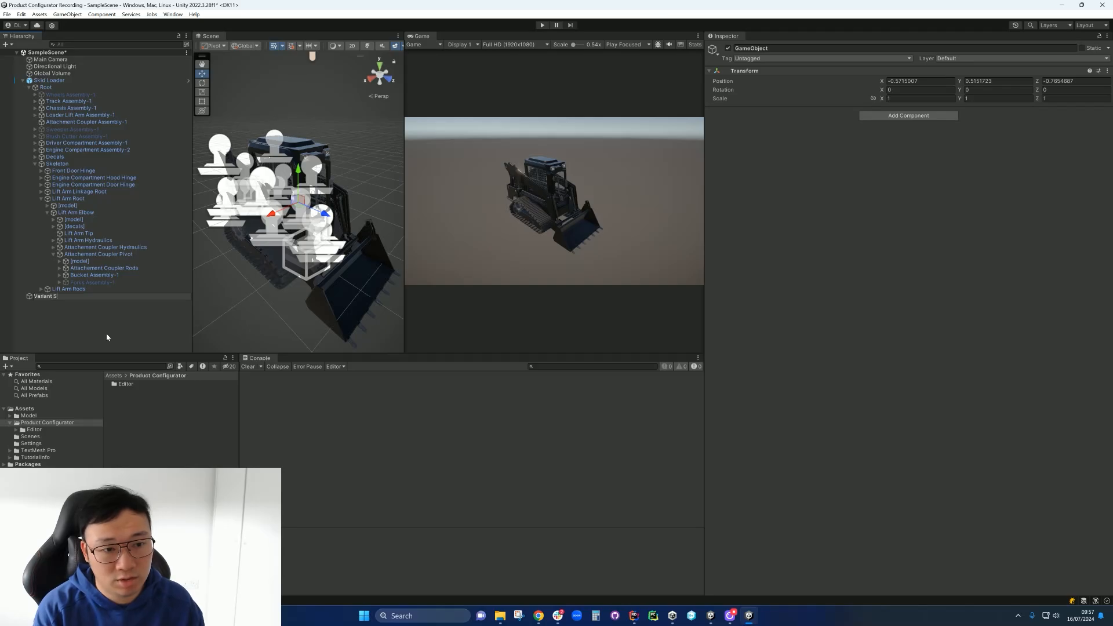
{"action": "type", "text": "ets"}
{"action": "key", "text": "Return"}
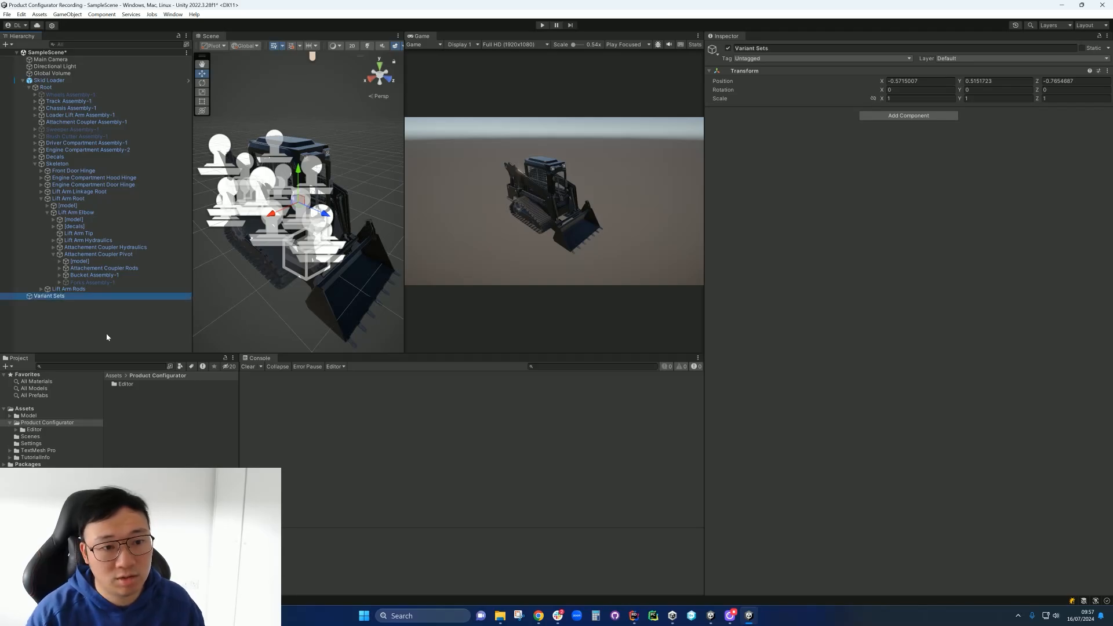
- Add a GameObject variant set as a child of the Variant Sets object
{"action": "right_click", "coordinate": [57, 296]}
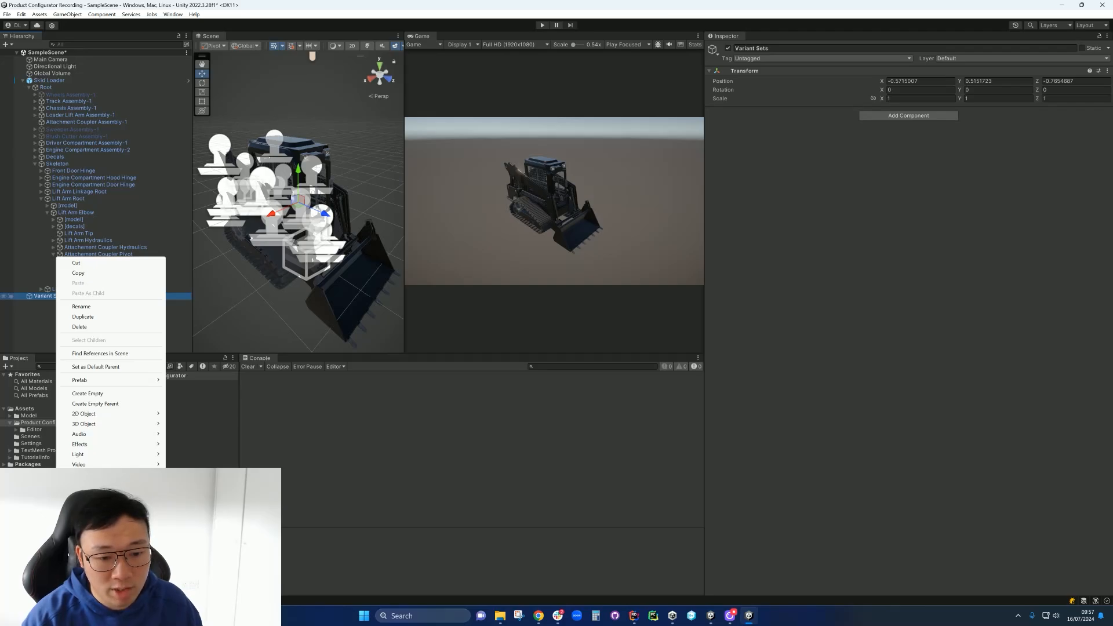
{"action": "mouse_move", "coordinate": [195, 576]}
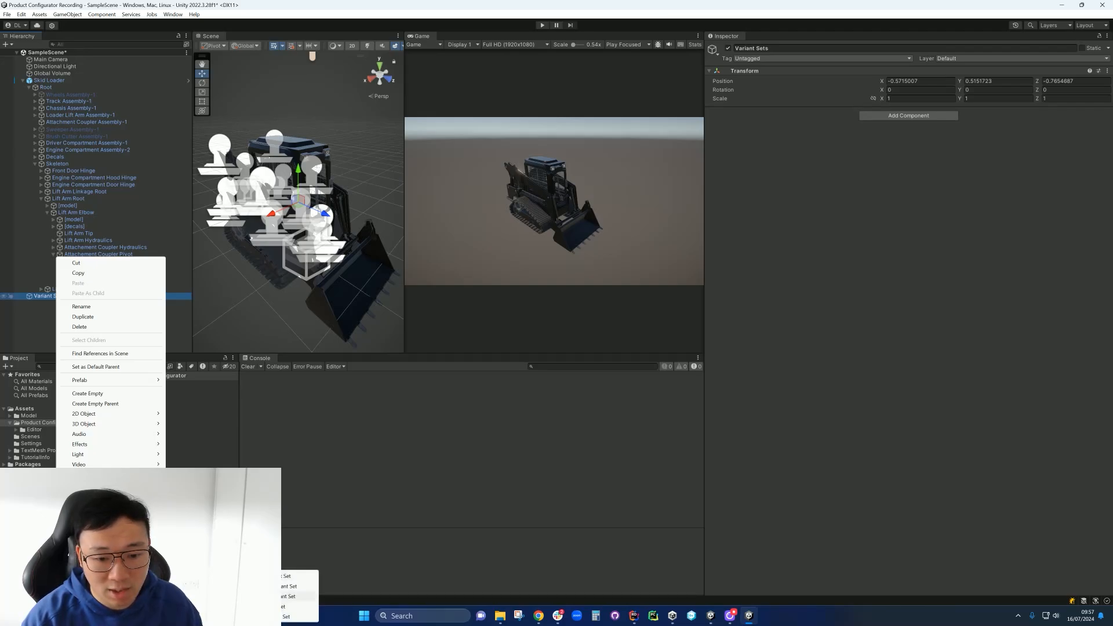
{"action": "left_click", "coordinate": [283, 604]}
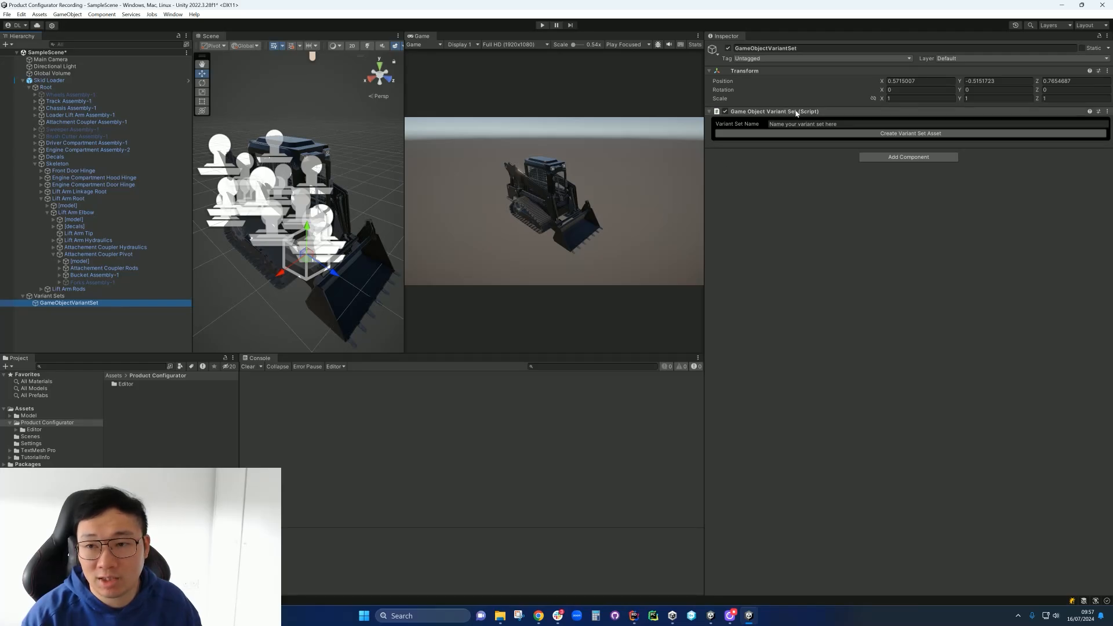
- Name the GameObject variant set Front Tool and create its variant set asset
{"action": "left_click", "coordinate": [855, 124]}
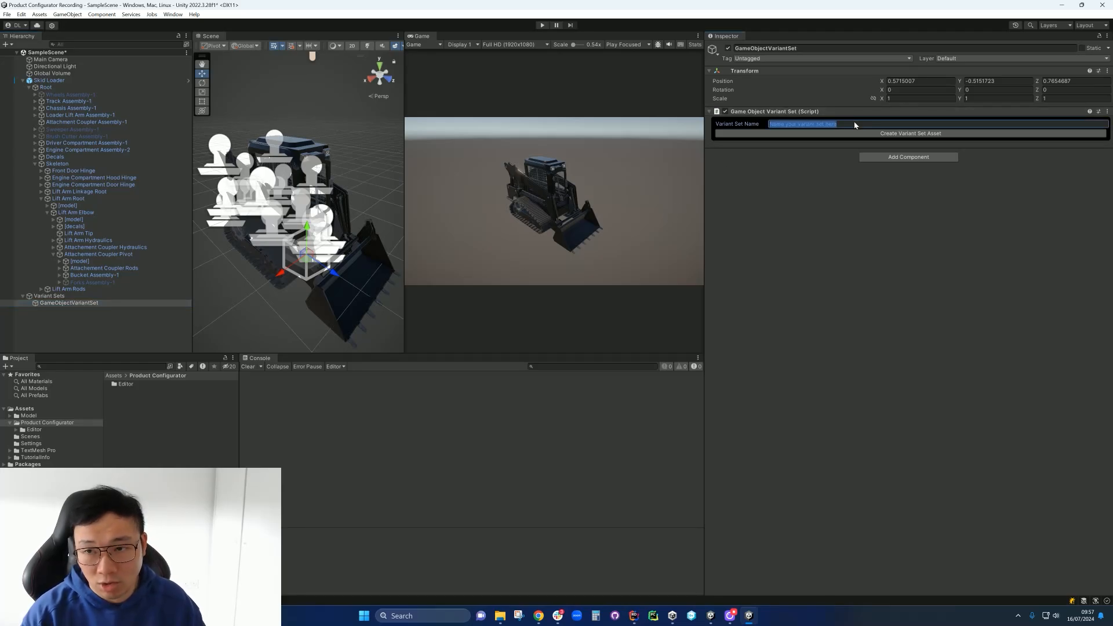
{"action": "type", "text": "Fr"}
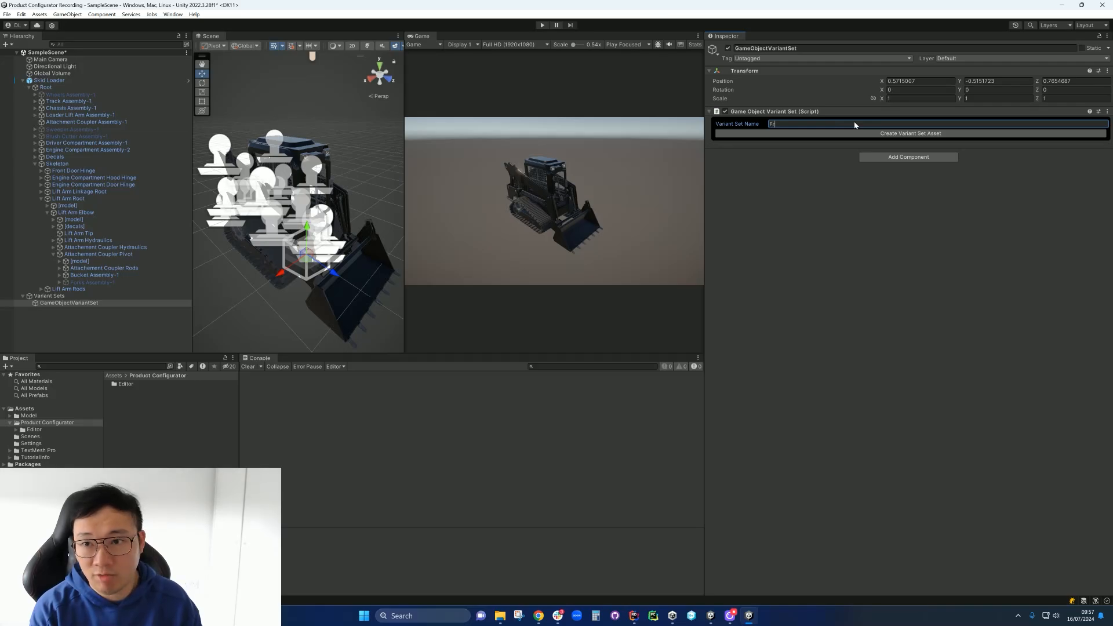
{"action": "type", "text": "ont"}
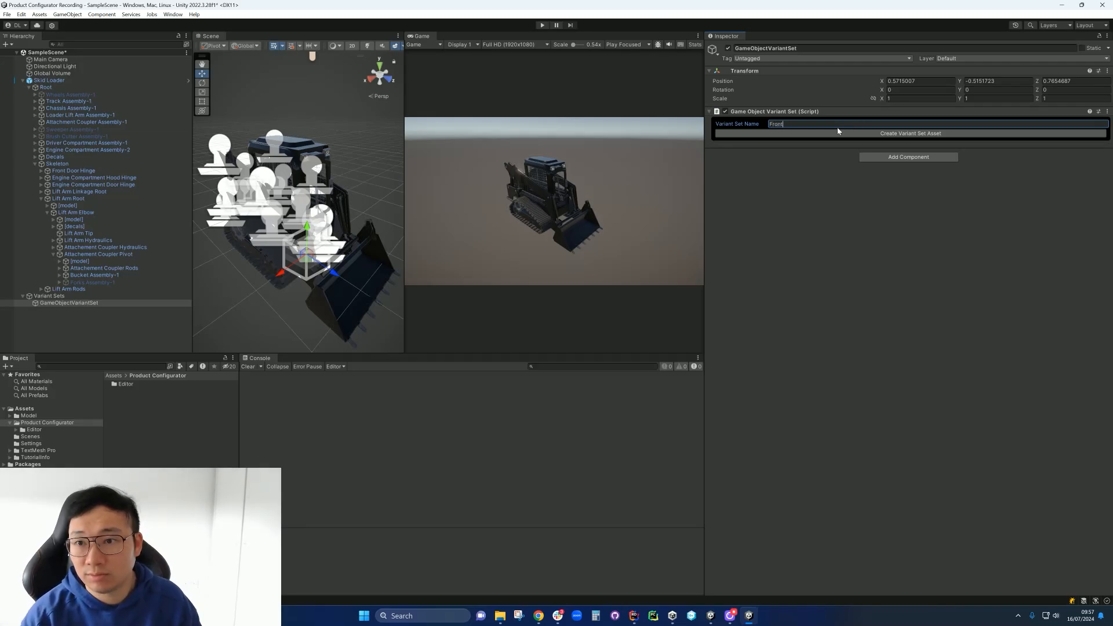
{"action": "type", "text": " Tool"}
{"action": "left_click", "coordinate": [909, 135]}
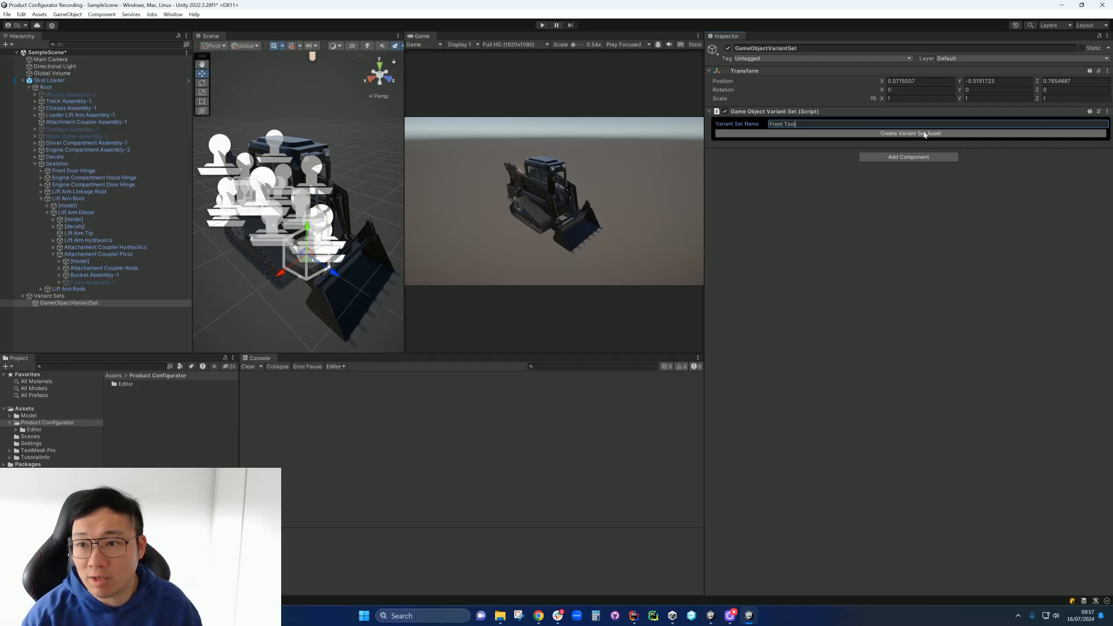
{"action": "left_click", "coordinate": [936, 134]}
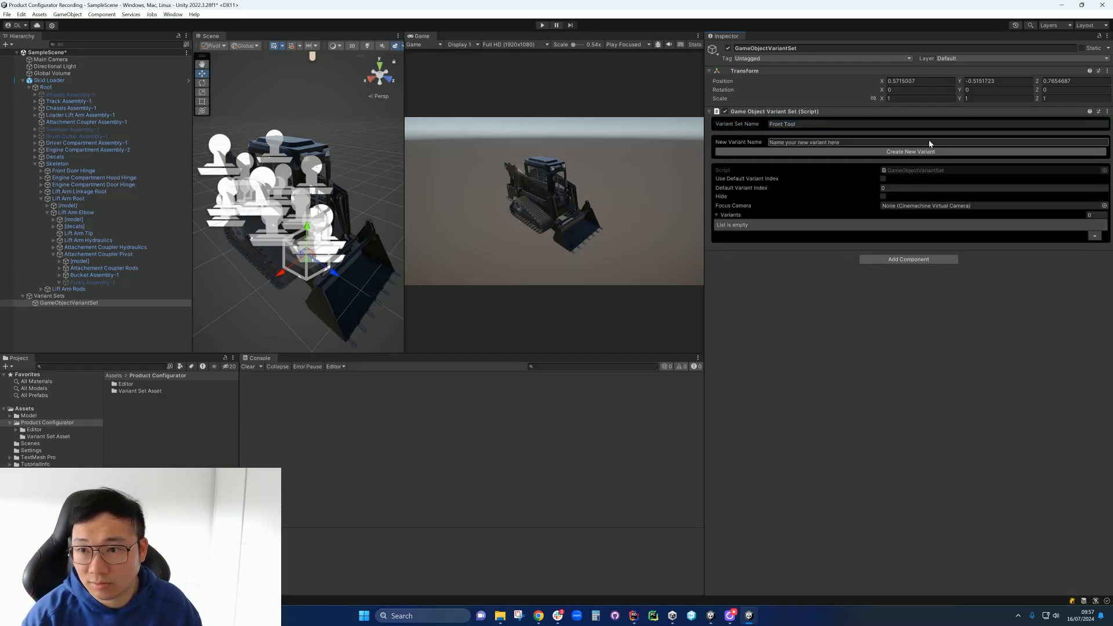
- Create a new variant named Bucket in the Front Tool variant set
{"action": "left_click", "coordinate": [855, 145]}
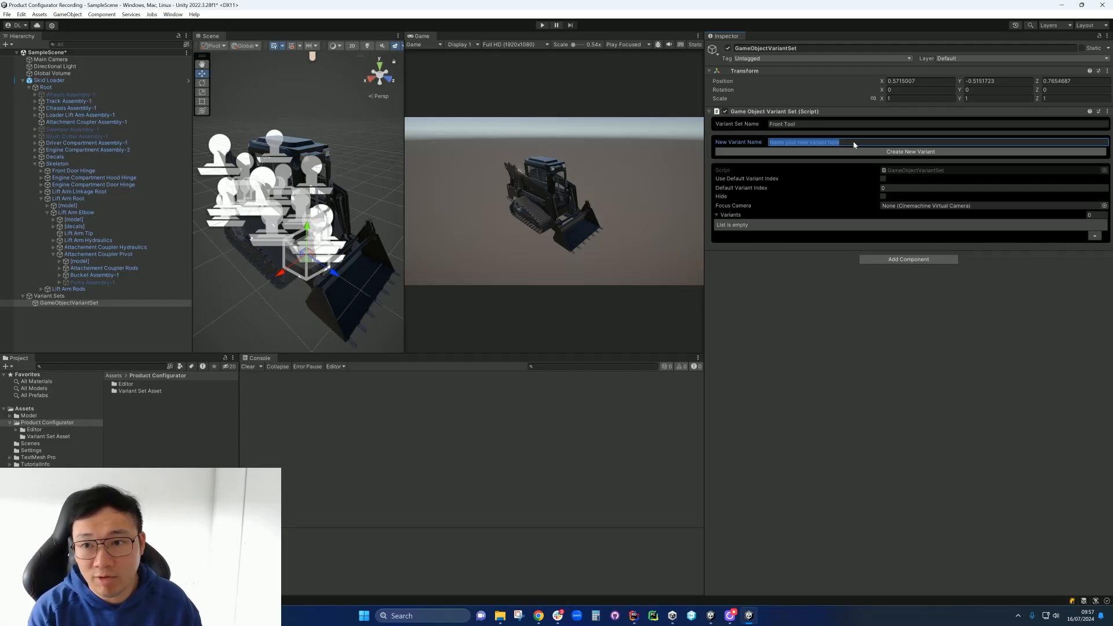
{"action": "type", "text": "Bu"}
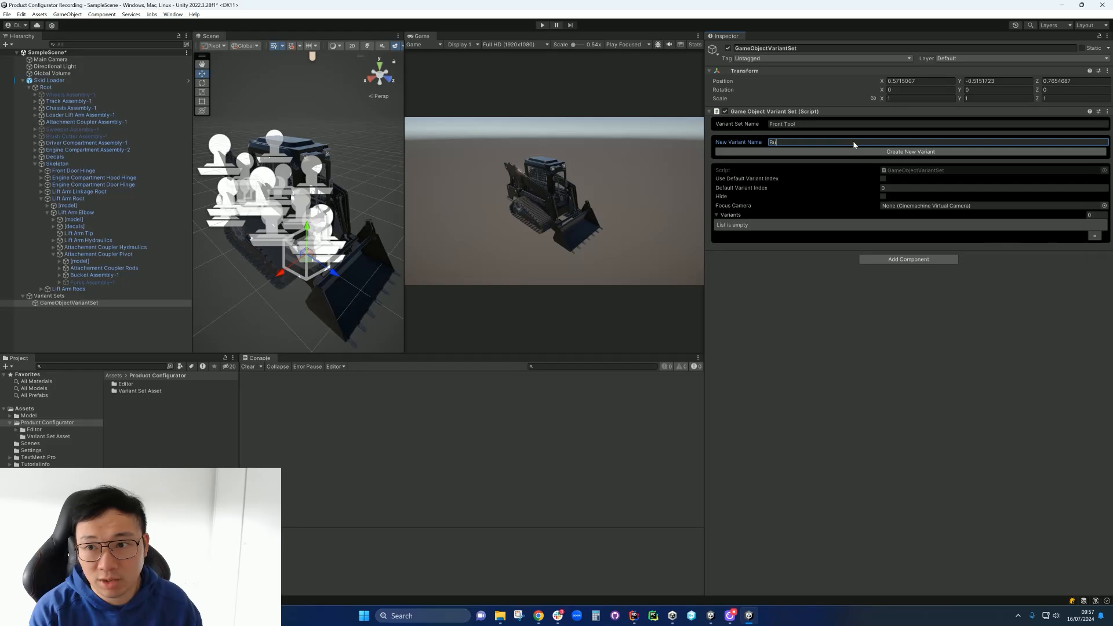
{"action": "type", "text": "cket"}
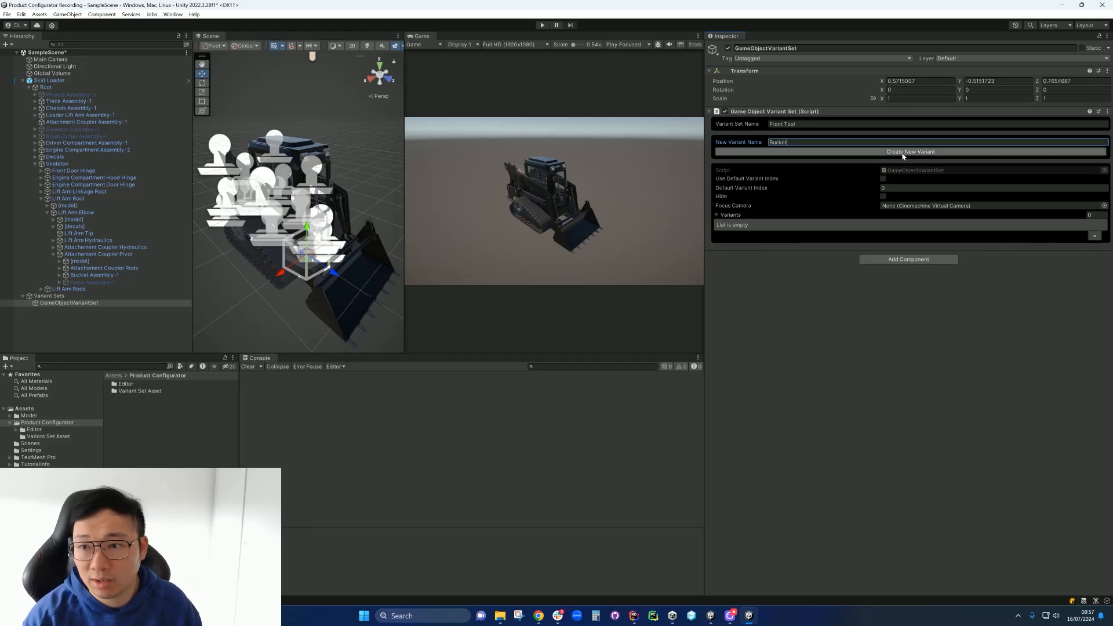
{"action": "left_click", "coordinate": [903, 154]}
- Create a second variant named Forts in the Front Tool variant set
{"action": "left_click", "coordinate": [830, 143]}
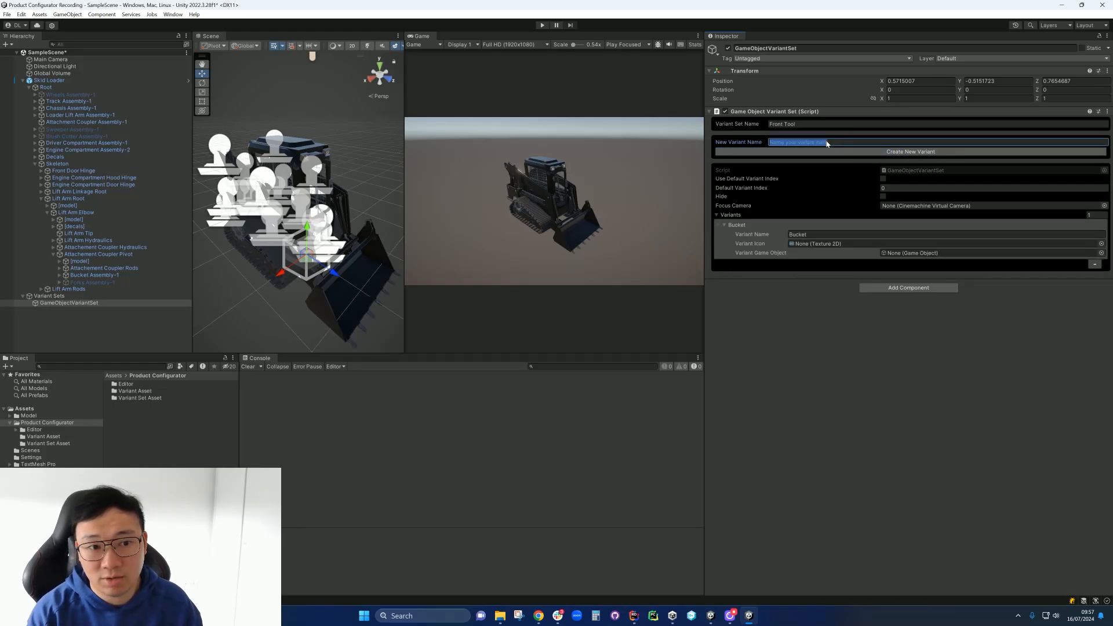
{"action": "type", "text": "Forks"}
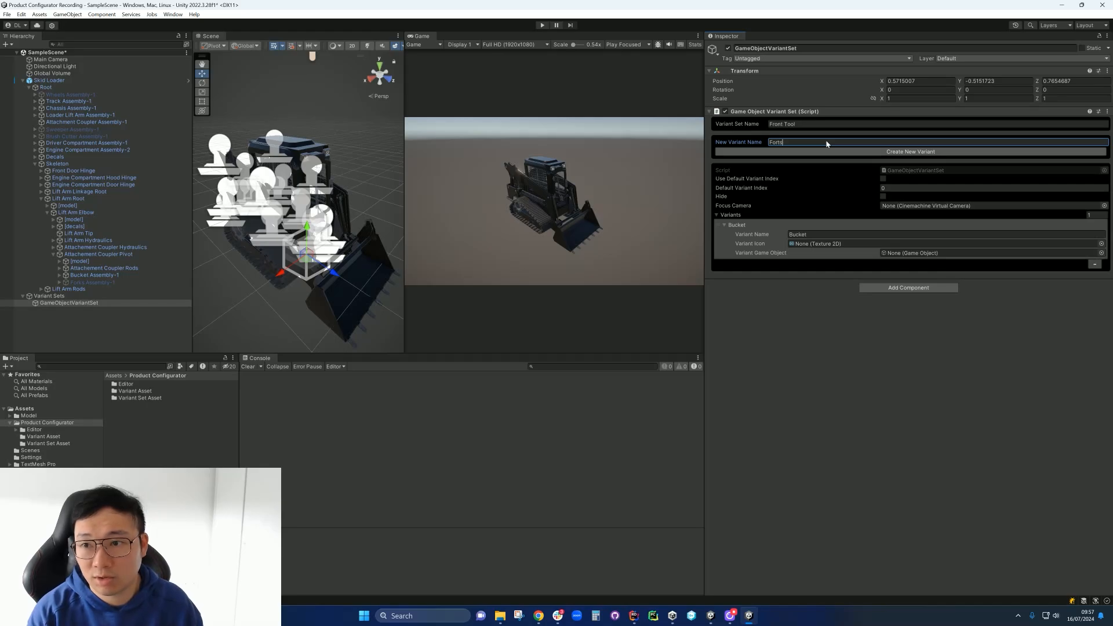
{"action": "type", "text": "rts"}
{"action": "left_click", "coordinate": [910, 152]}
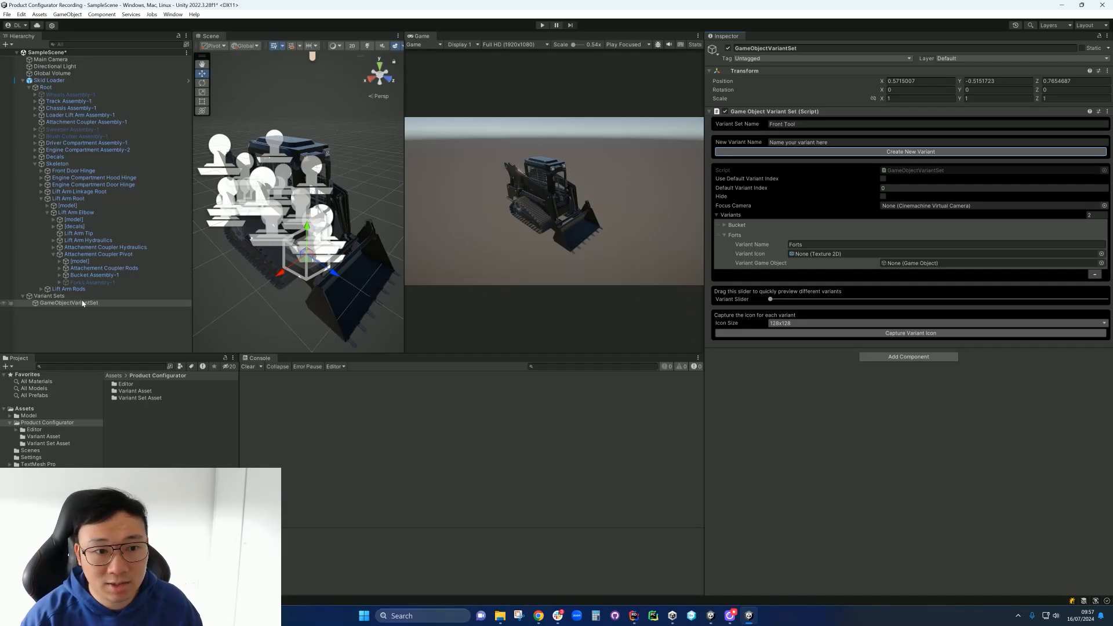
- Assign Forks Assembly-1 as the Forts variant's game object and Bucket Assembly-1 as the Bucket variant's, and try the variant preview slider
{"action": "left_click_drag", "start_coordinate": [82, 284], "coordinate": [883, 262]}
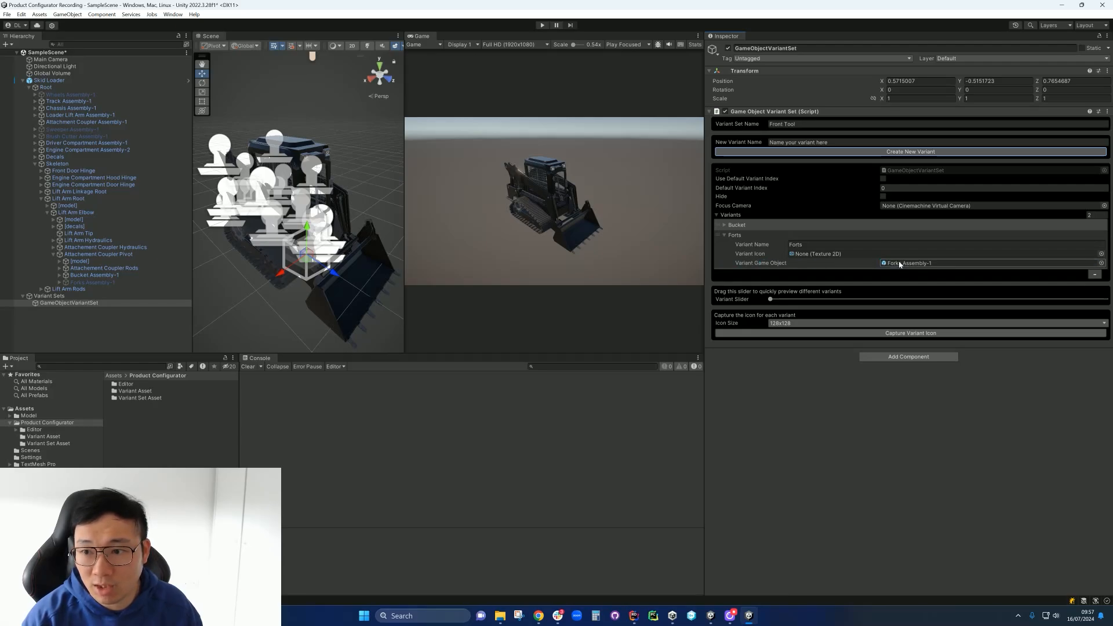
{"action": "left_click", "coordinate": [725, 225]}
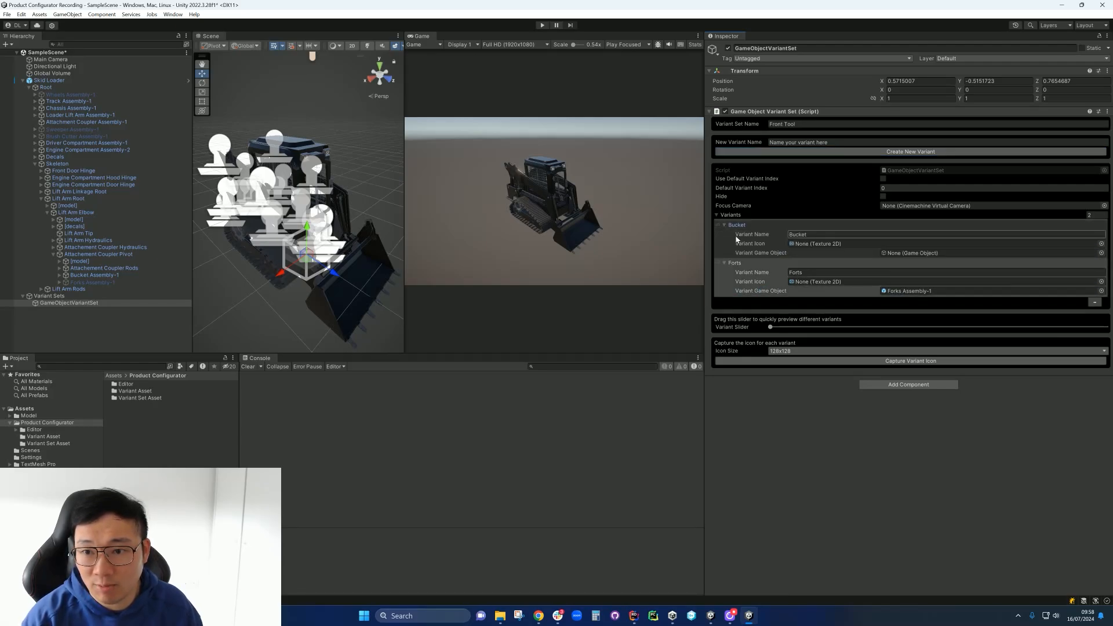
{"action": "left_click_drag", "start_coordinate": [115, 276], "coordinate": [907, 255]}
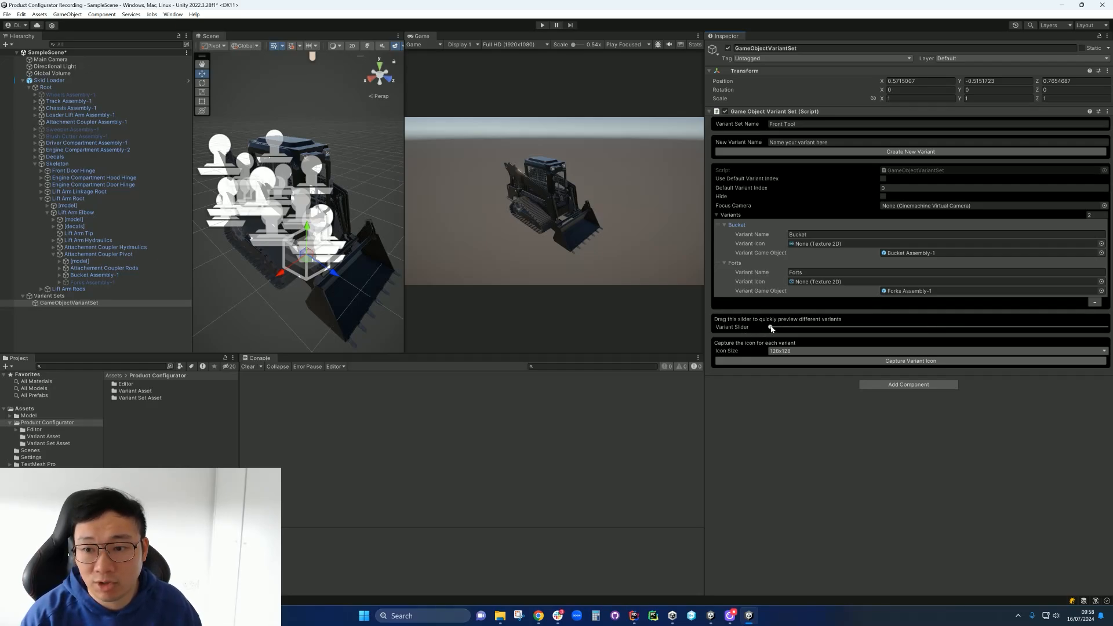
{"action": "left_click_drag", "start_coordinate": [772, 328], "coordinate": [699, 327]}
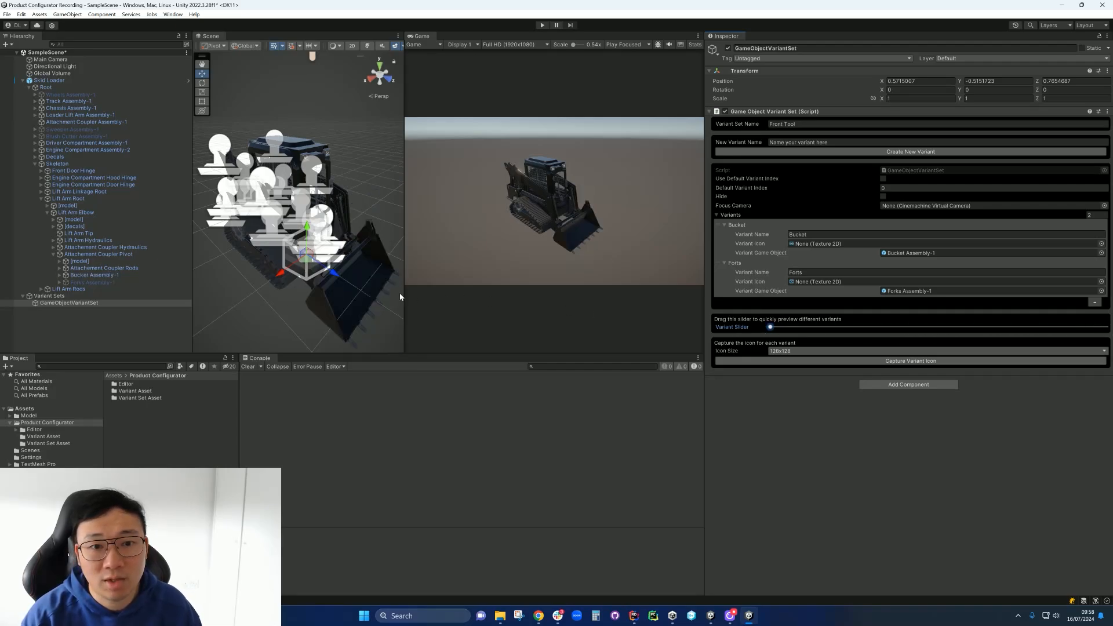
- Widen the Scene view, turn off its 3D icons, and frame the Skid Loader for capturing icons
{"action": "left_click_drag", "start_coordinate": [192, 212], "coordinate": [155, 200]}
{"action": "left_click_drag", "start_coordinate": [405, 199], "coordinate": [432, 200]}
{"action": "scroll", "coordinate": [346, 194], "scroll_direction": "down", "scroll_amount": 3}
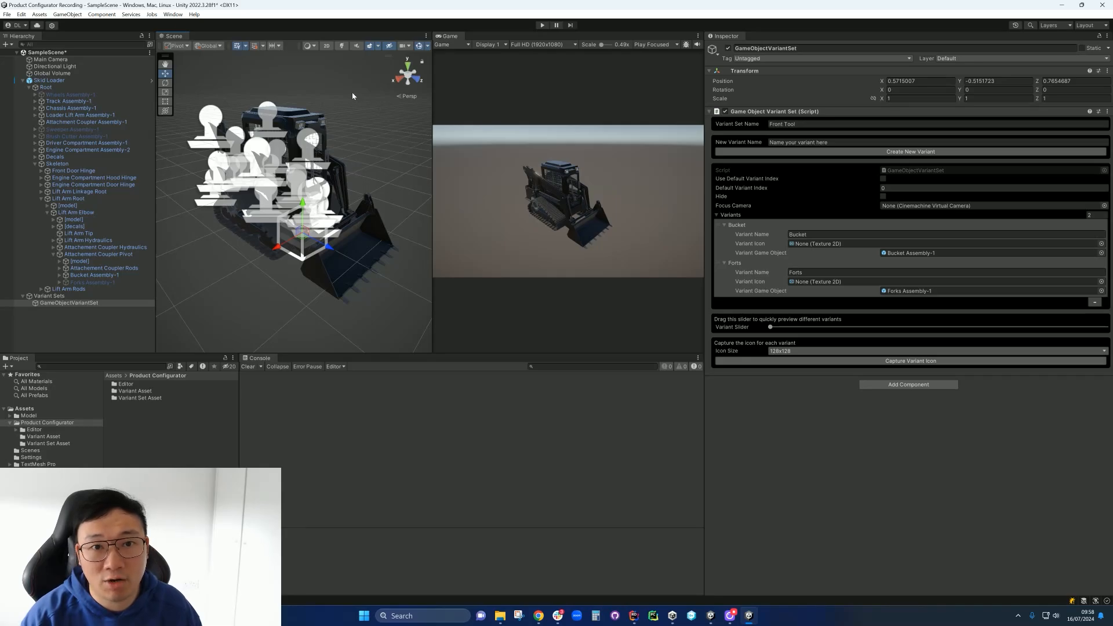
{"action": "left_click", "coordinate": [427, 46]}
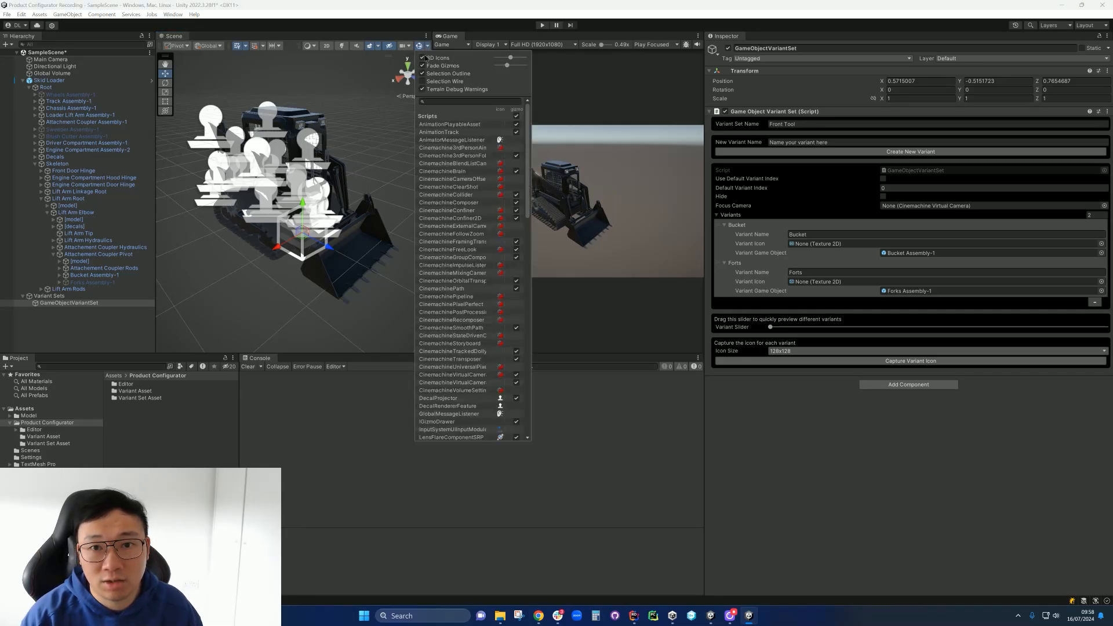
{"action": "left_click", "coordinate": [422, 58]}
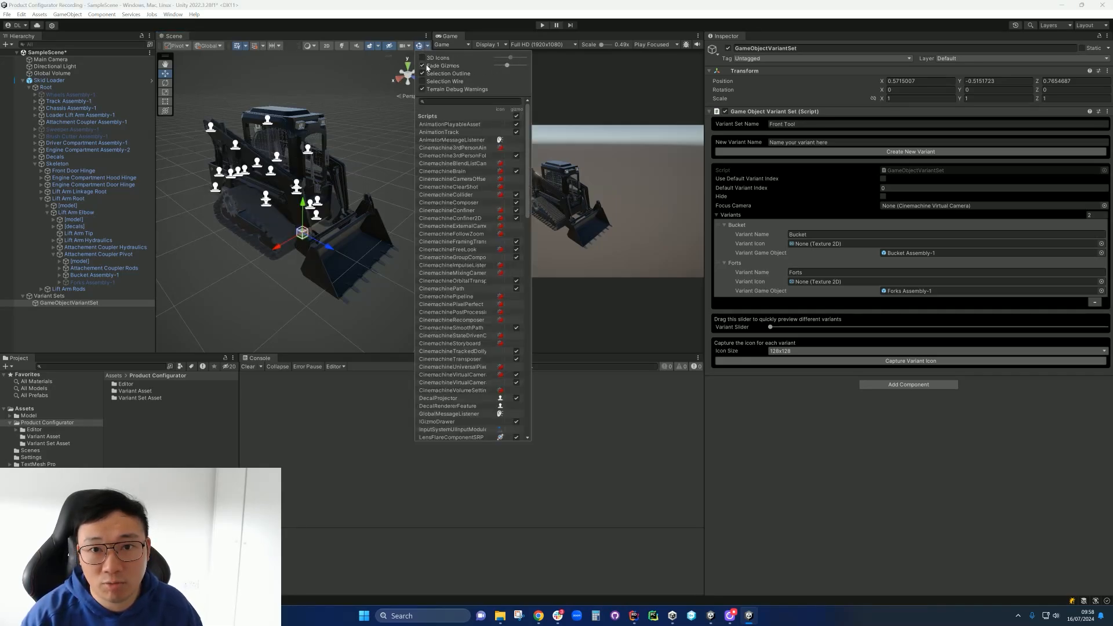
{"action": "left_click", "coordinate": [428, 47]}
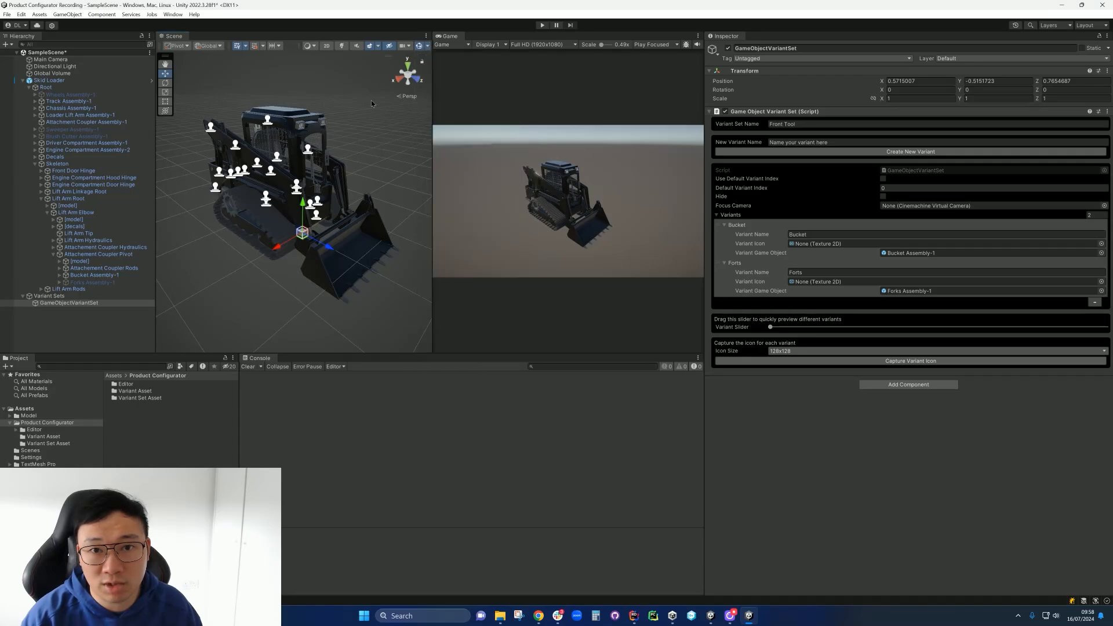
{"action": "left_click", "coordinate": [372, 101]}
{"action": "middle_click_drag", "start_coordinate": [337, 178], "coordinate": [327, 172]}
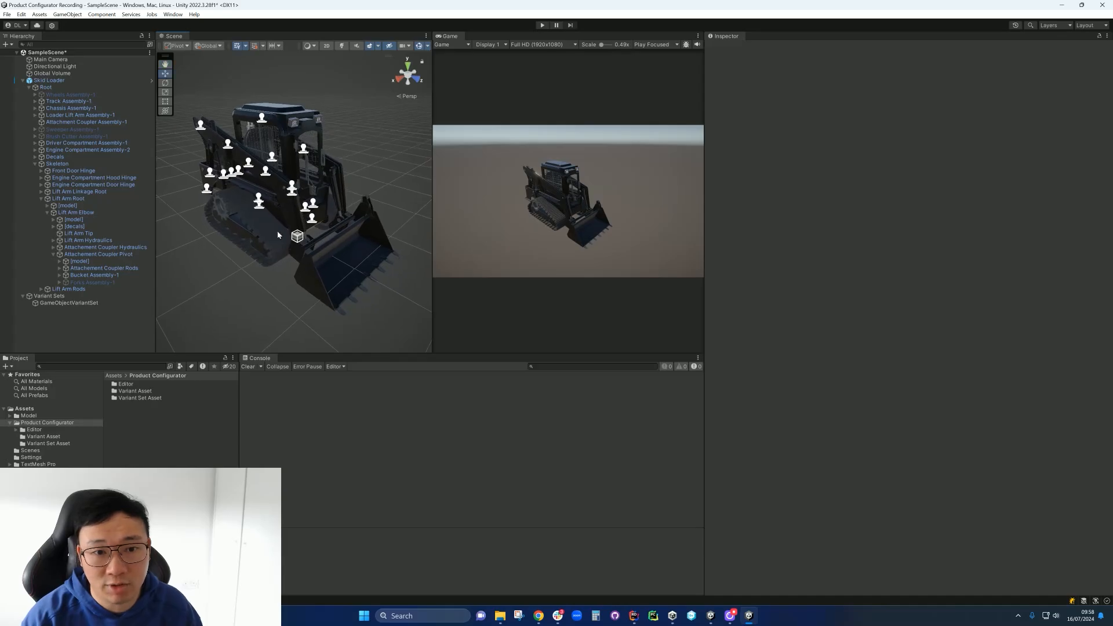
- Capture the icons for the Front Tool variants at a size of 256x256
{"action": "left_click", "coordinate": [67, 302]}
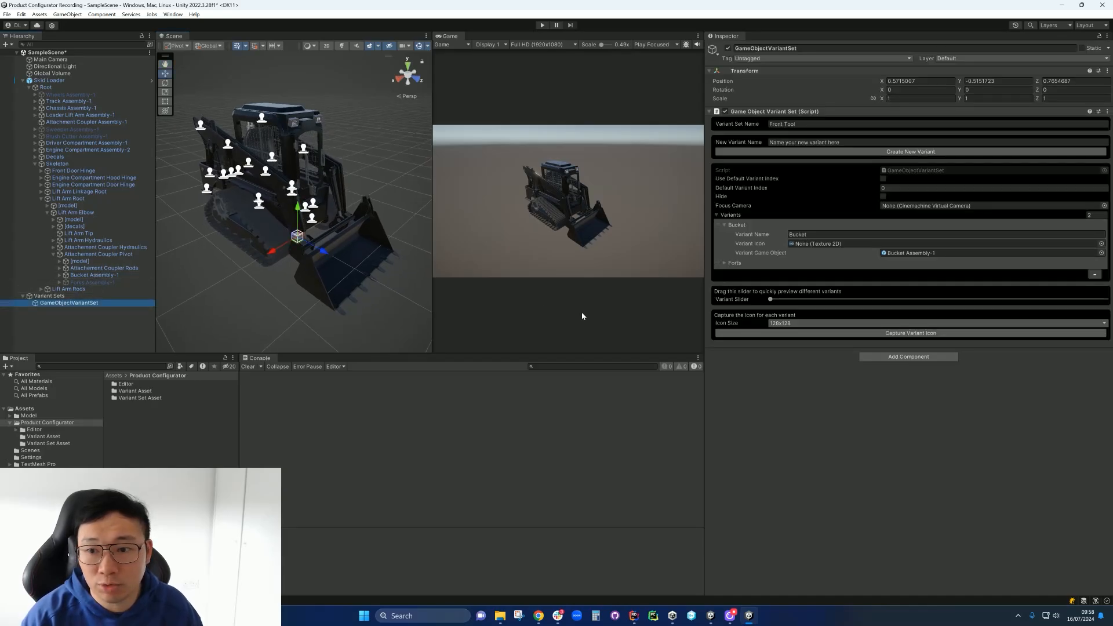
{"action": "left_click", "coordinate": [790, 324]}
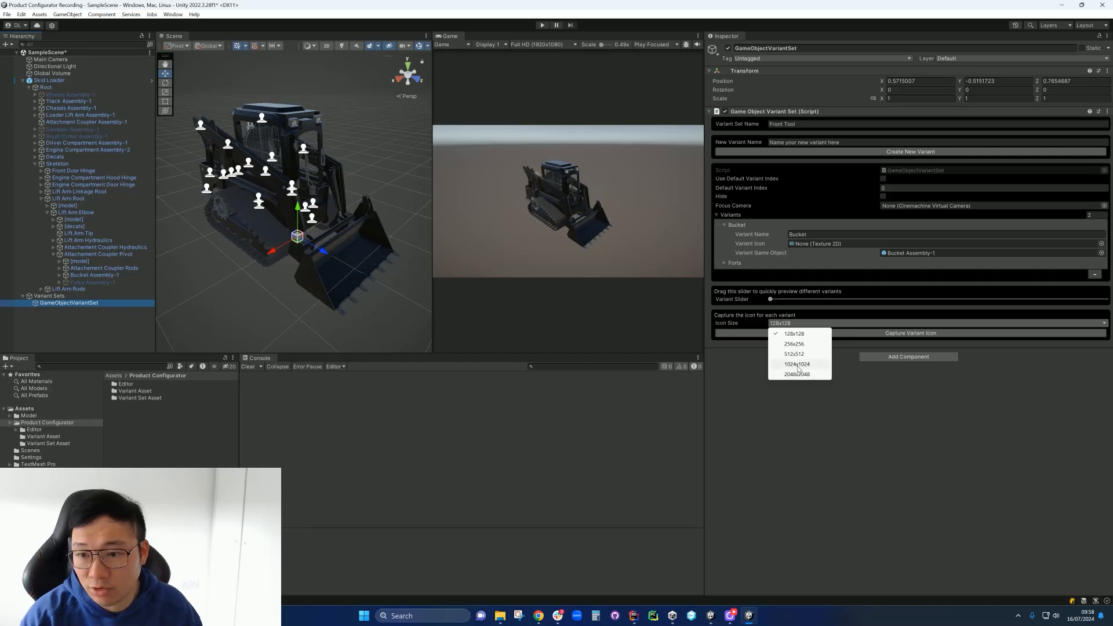
{"action": "left_click", "coordinate": [796, 344]}
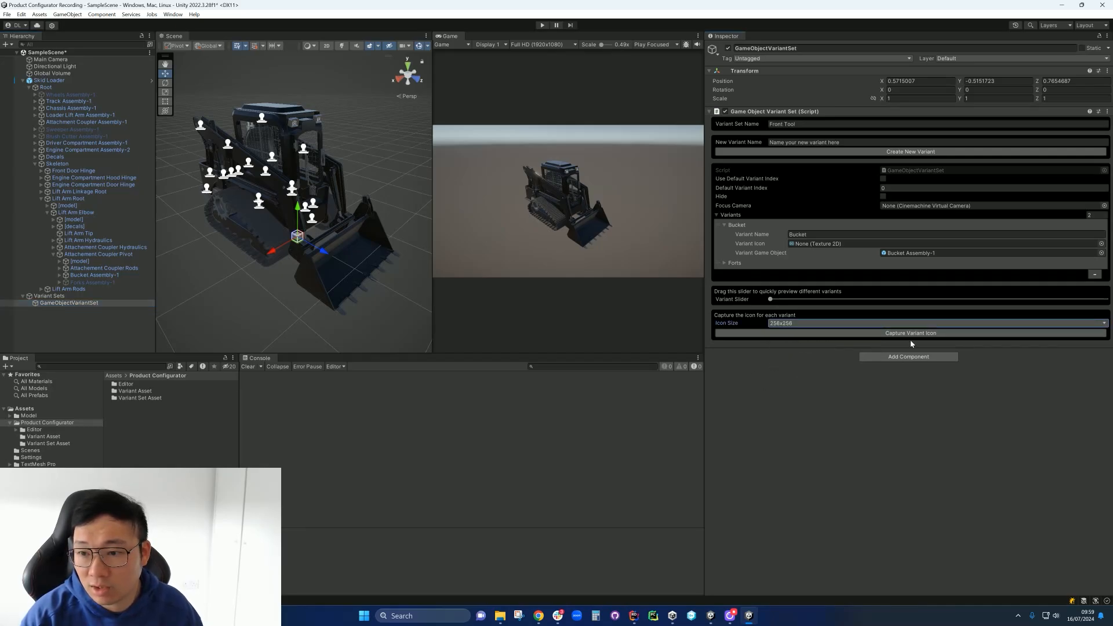
{"action": "left_click", "coordinate": [943, 335]}
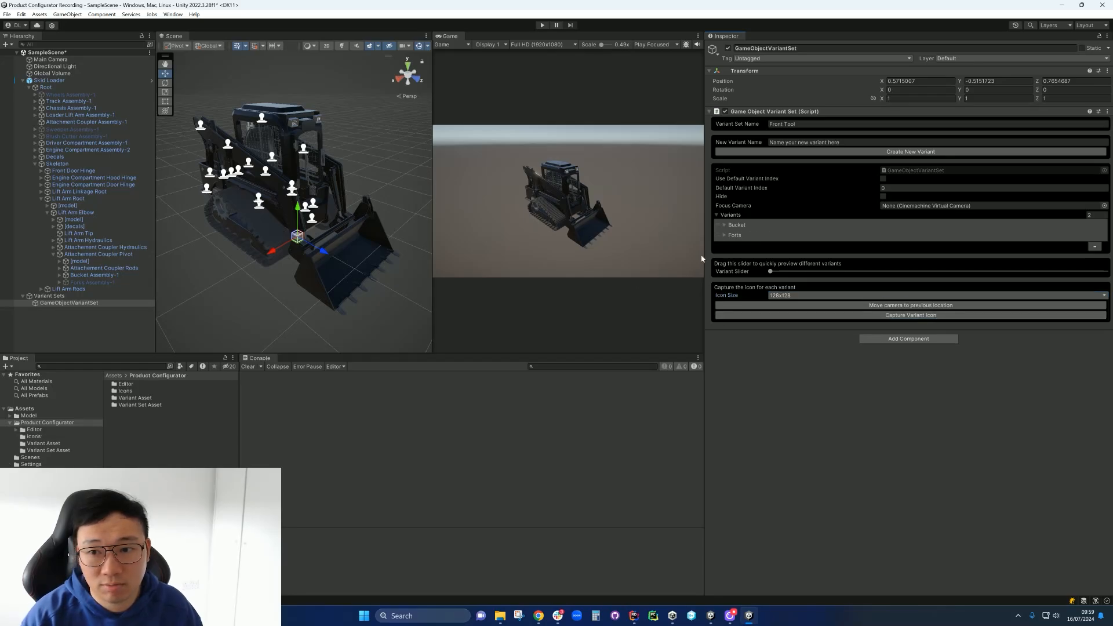
- Examine the captured icon textures assigned to the Bucket and Forts variants in the Icons folder, and collapse both variant entries
{"action": "left_click", "coordinate": [725, 225]}
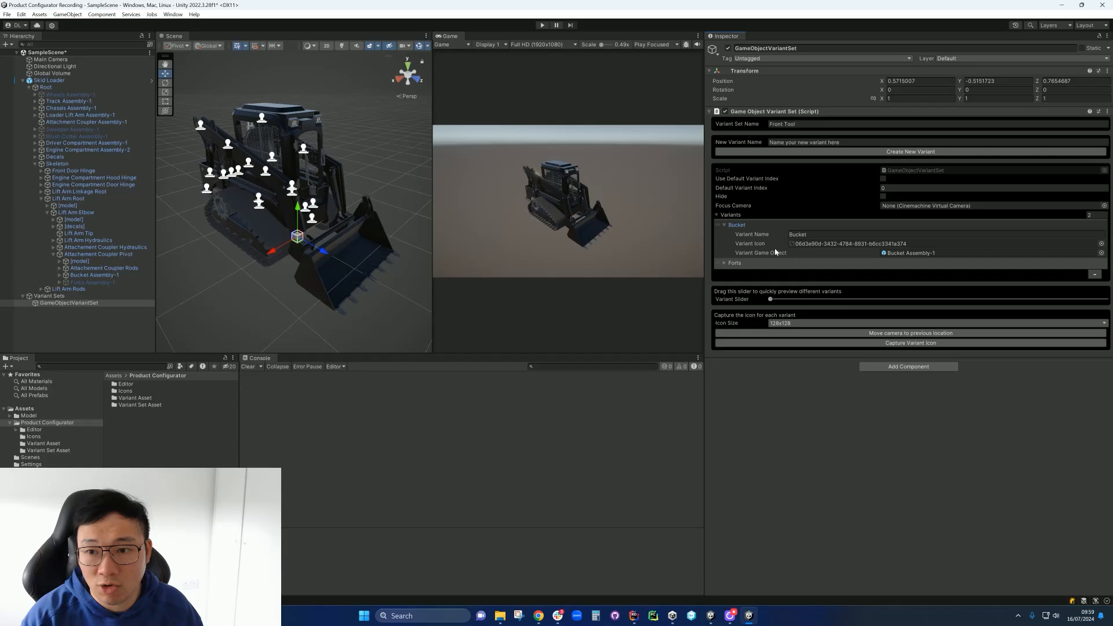
{"action": "left_click", "coordinate": [725, 263]}
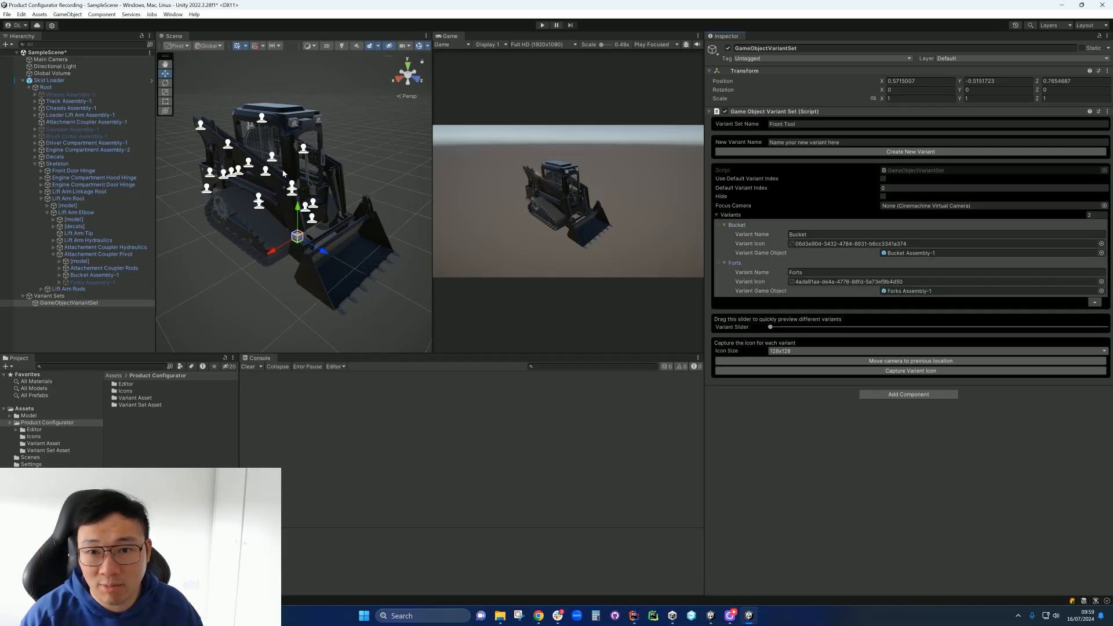
{"action": "left_click", "coordinate": [835, 244]}
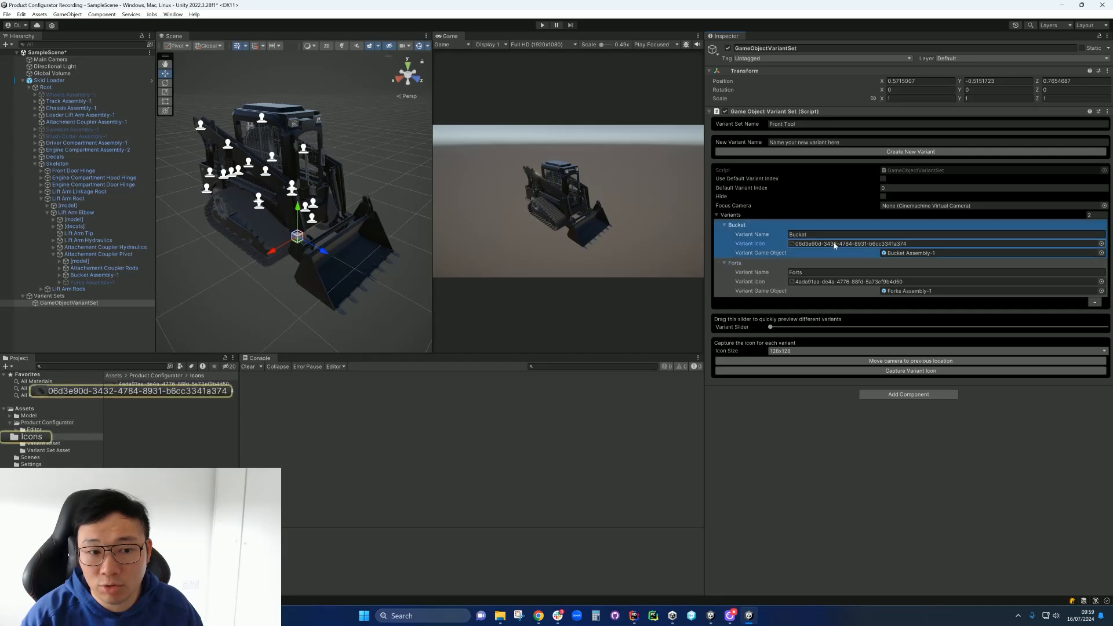
{"action": "left_click", "coordinate": [174, 384]}
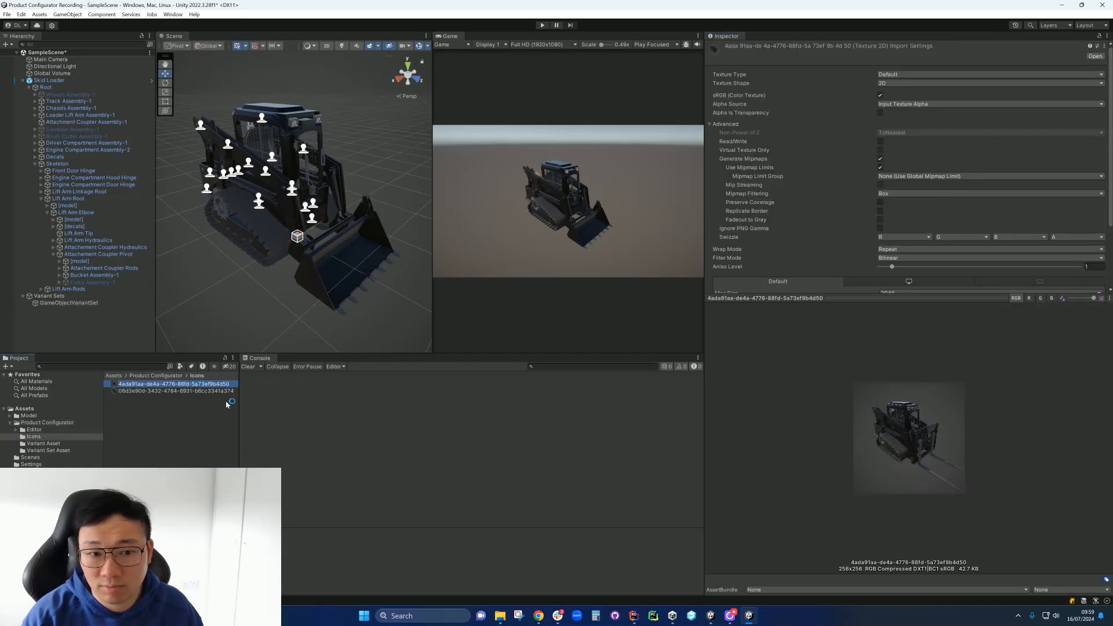
{"action": "left_click", "coordinate": [208, 392]}
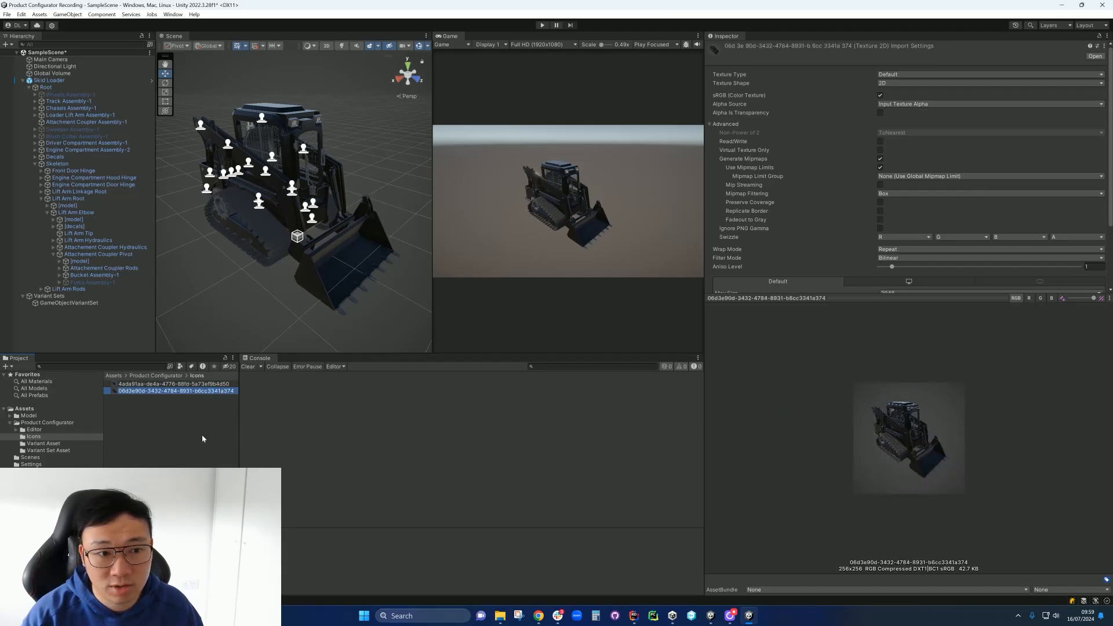
{"action": "left_click", "coordinate": [94, 275]}
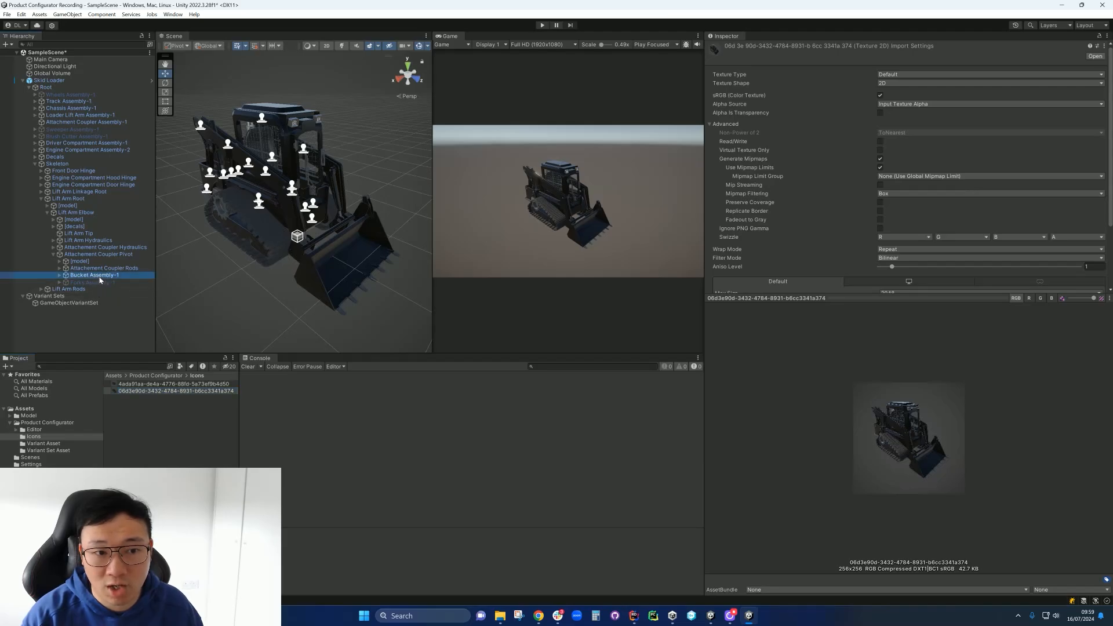
{"action": "left_click", "coordinate": [62, 303]}
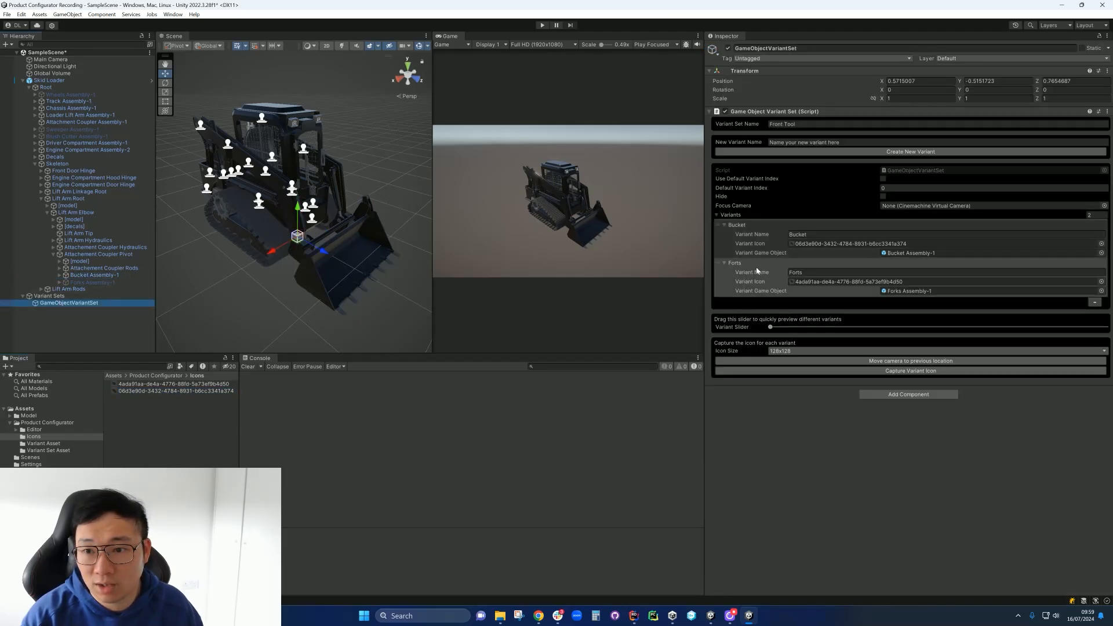
{"action": "left_click", "coordinate": [725, 225]}
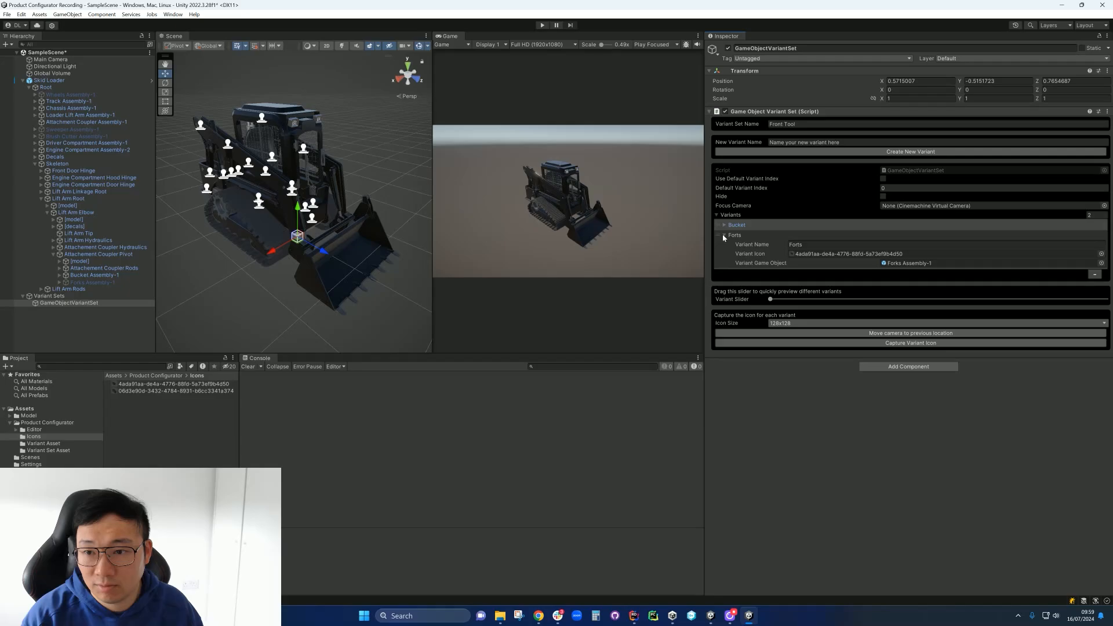
{"action": "left_click", "coordinate": [724, 235]}
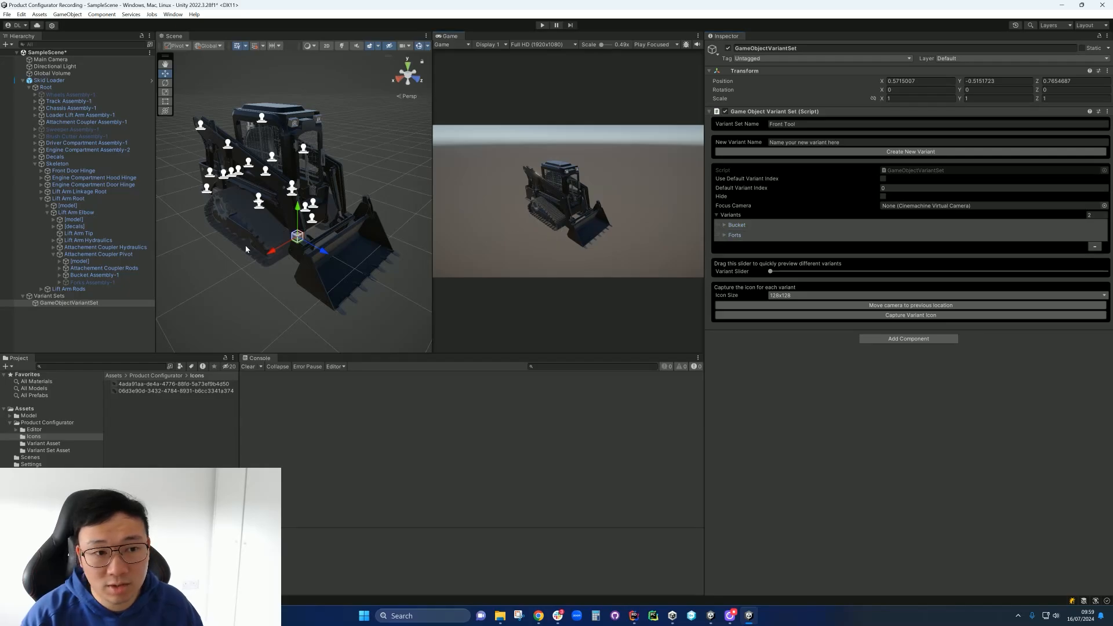
- Collapse the Skeleton hierarchy and add a Material variant set as a child of the Variant Sets object
{"action": "left_click", "coordinate": [35, 165]}
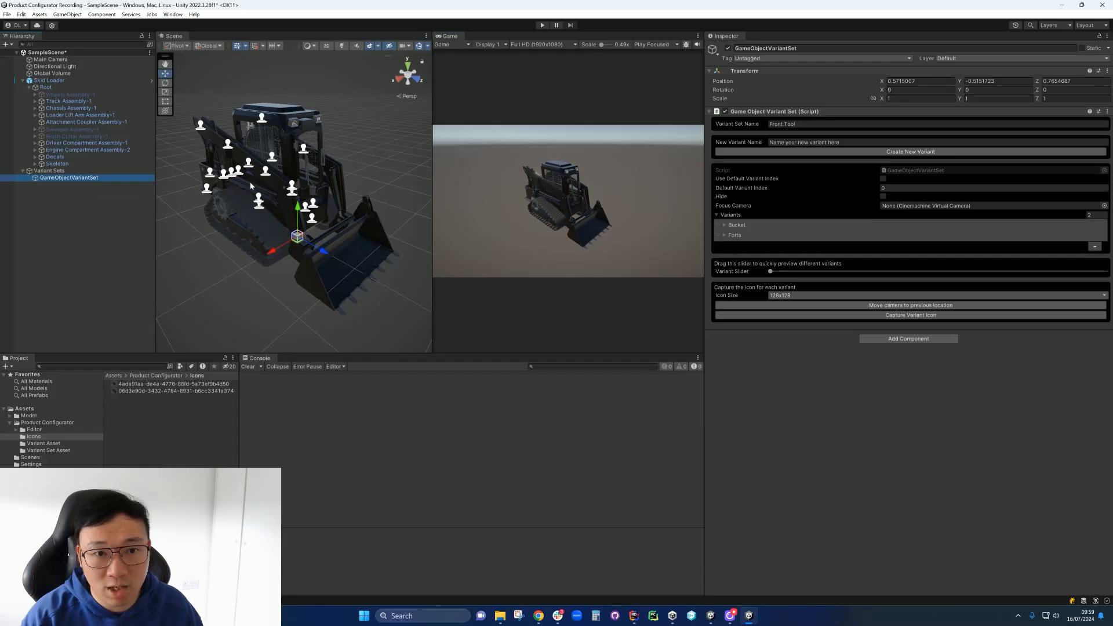
{"action": "middle_click_drag", "start_coordinate": [215, 150], "coordinate": [219, 162]}
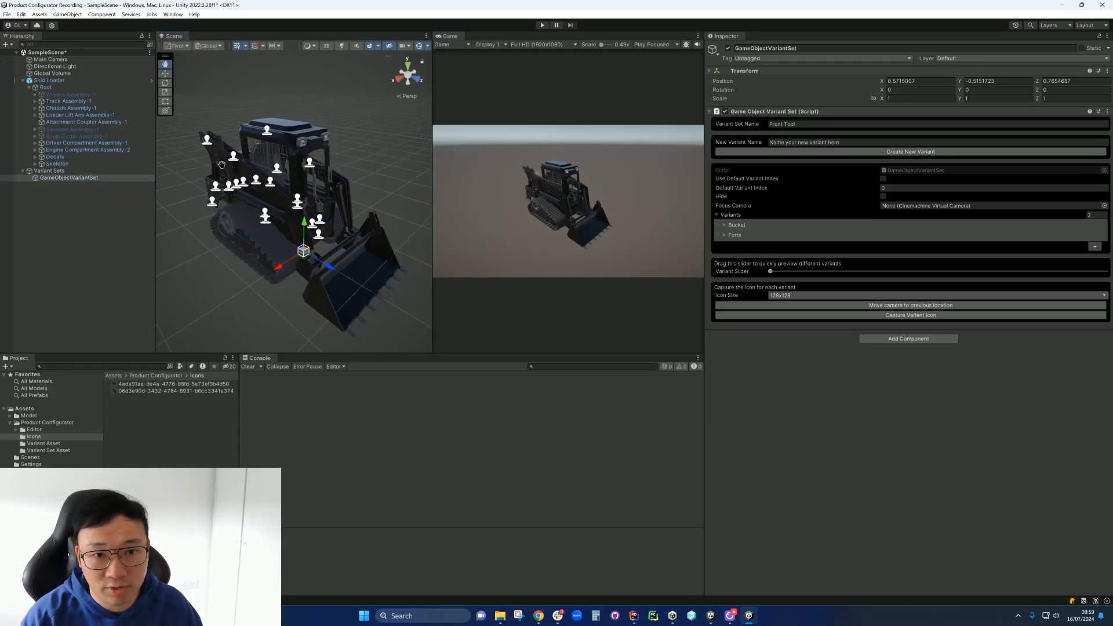
{"action": "left_click", "coordinate": [280, 199]}
{"action": "left_click", "coordinate": [104, 204]}
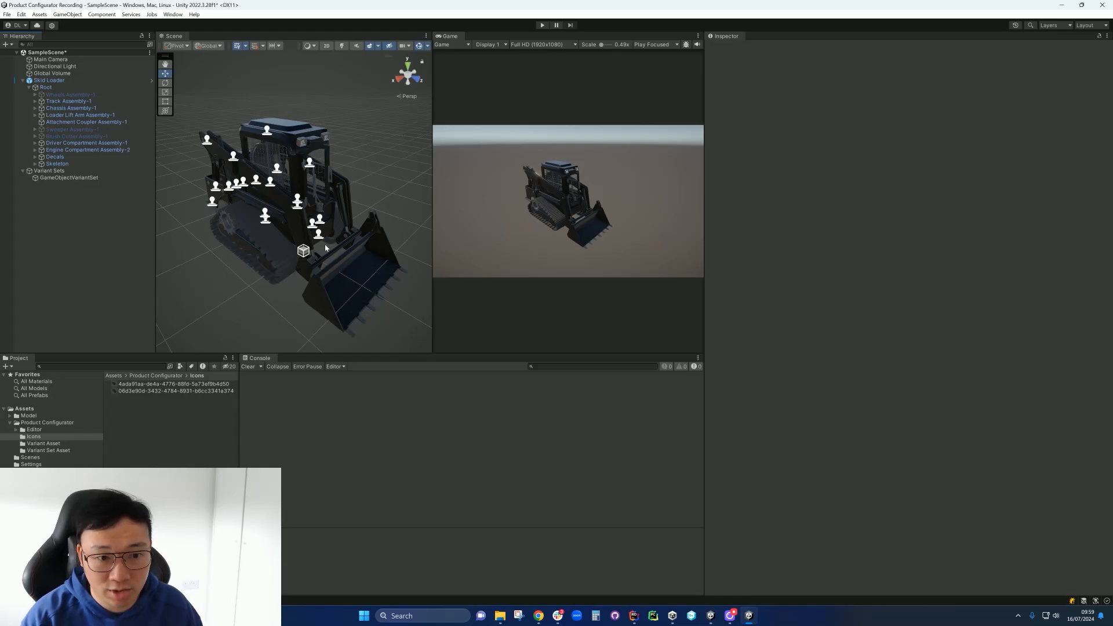
{"action": "left_click", "coordinate": [57, 172]}
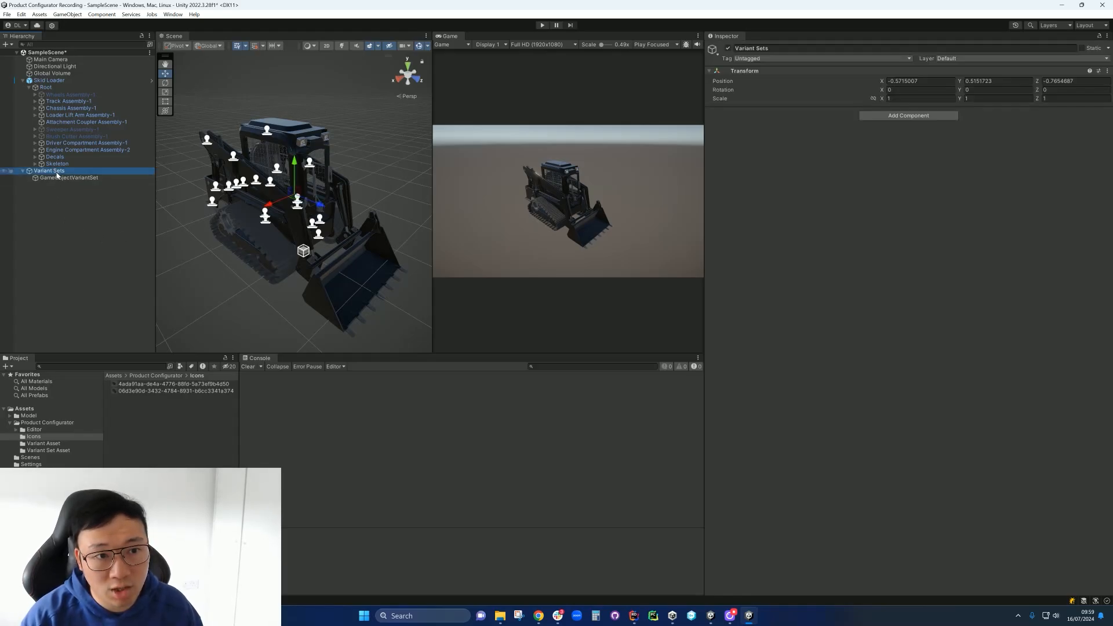
{"action": "right_click", "coordinate": [57, 174]}
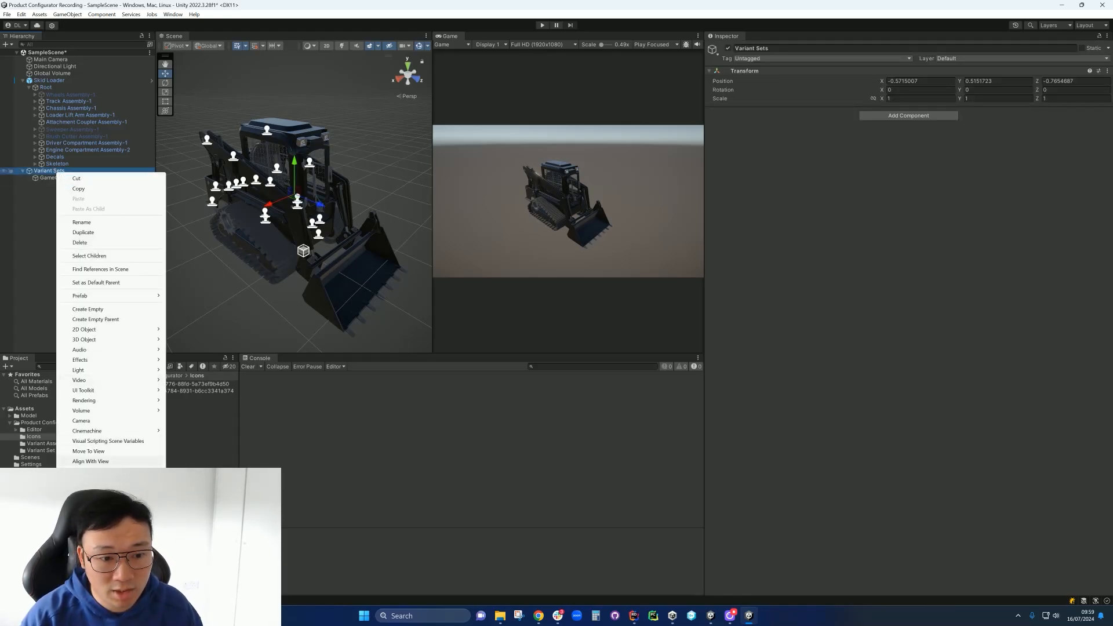
{"action": "mouse_move", "coordinate": [197, 491]}
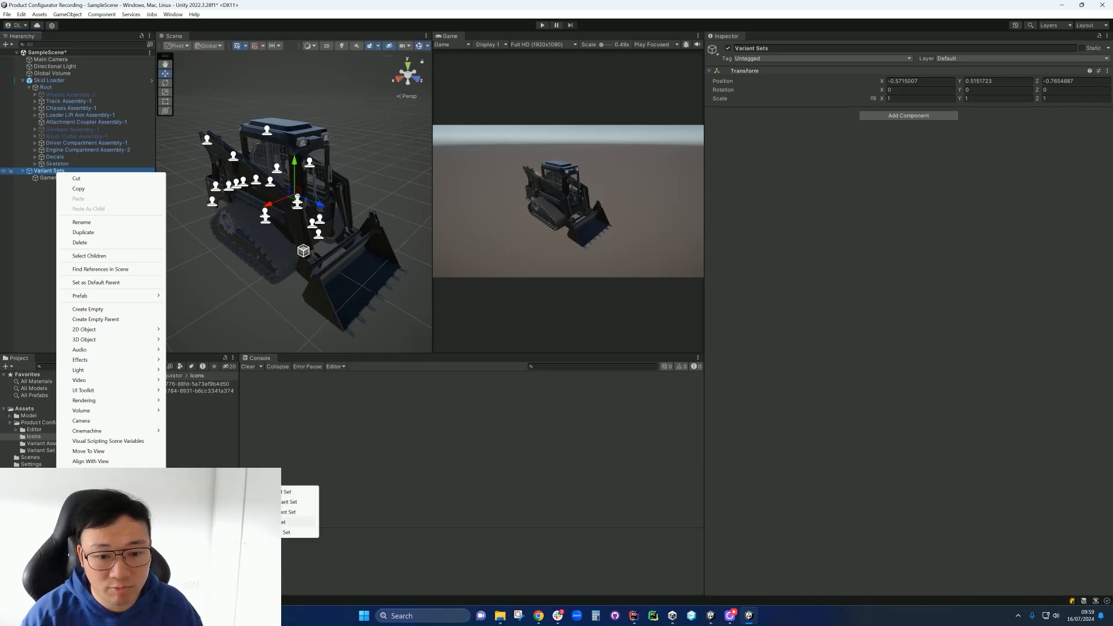
{"action": "left_click", "coordinate": [283, 523]}
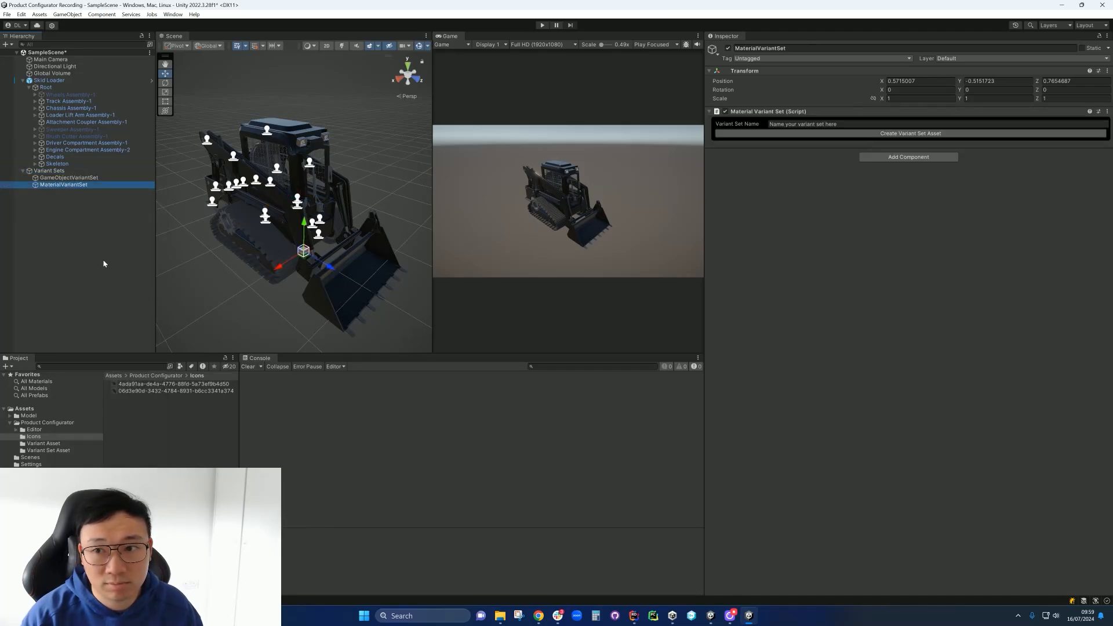
- Name the material variant set Body Color and create its variant set asset
{"action": "left_click", "coordinate": [850, 124]}
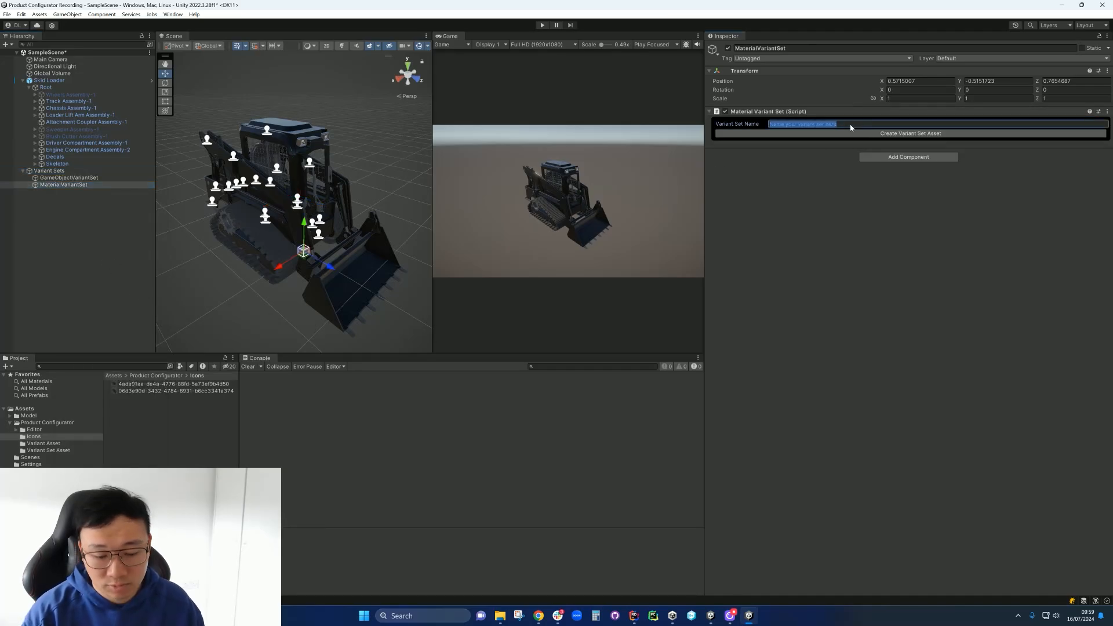
{"action": "type", "text": "Body Color"}
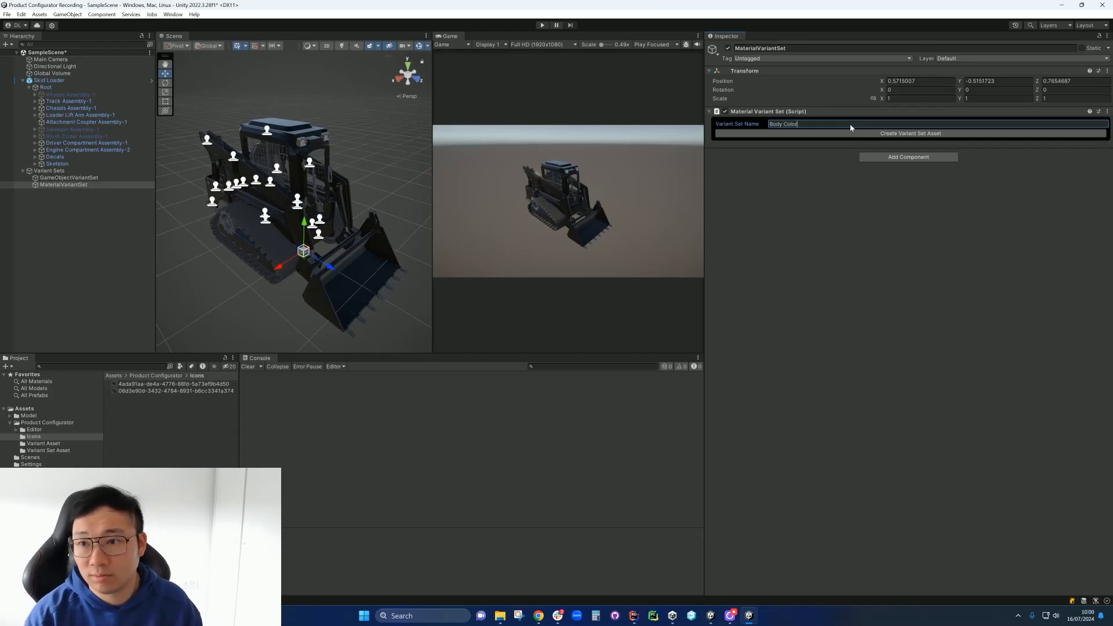
{"action": "left_click", "coordinate": [854, 133]}
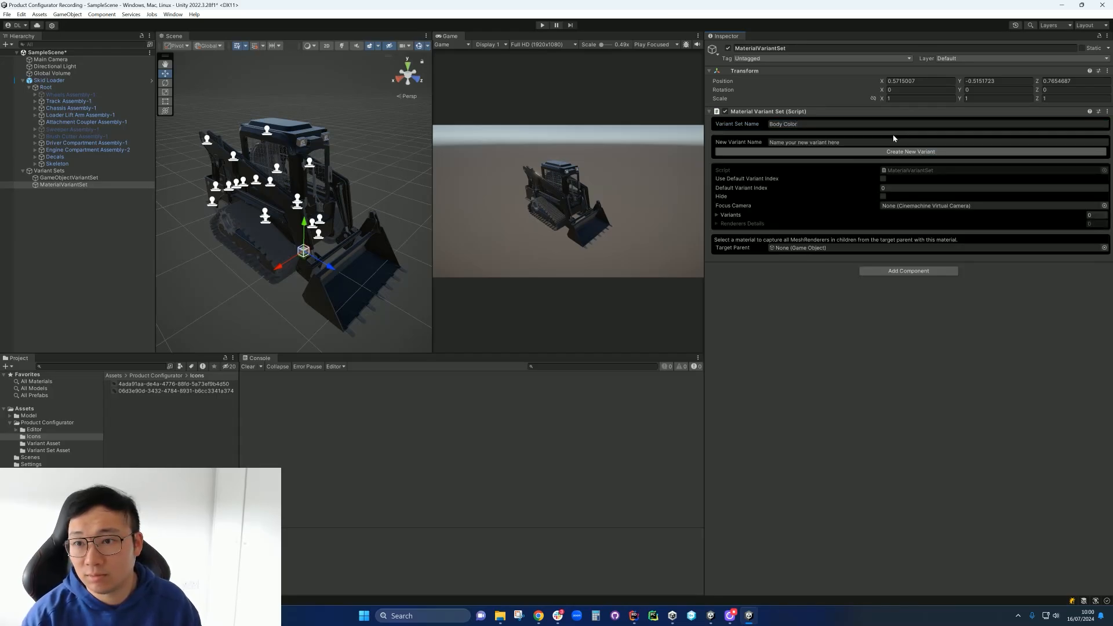
- Create three new variants named Black, Yellow and Red in the Body Color set
{"action": "left_click", "coordinate": [857, 143]}
{"action": "type", "text": "Black"}
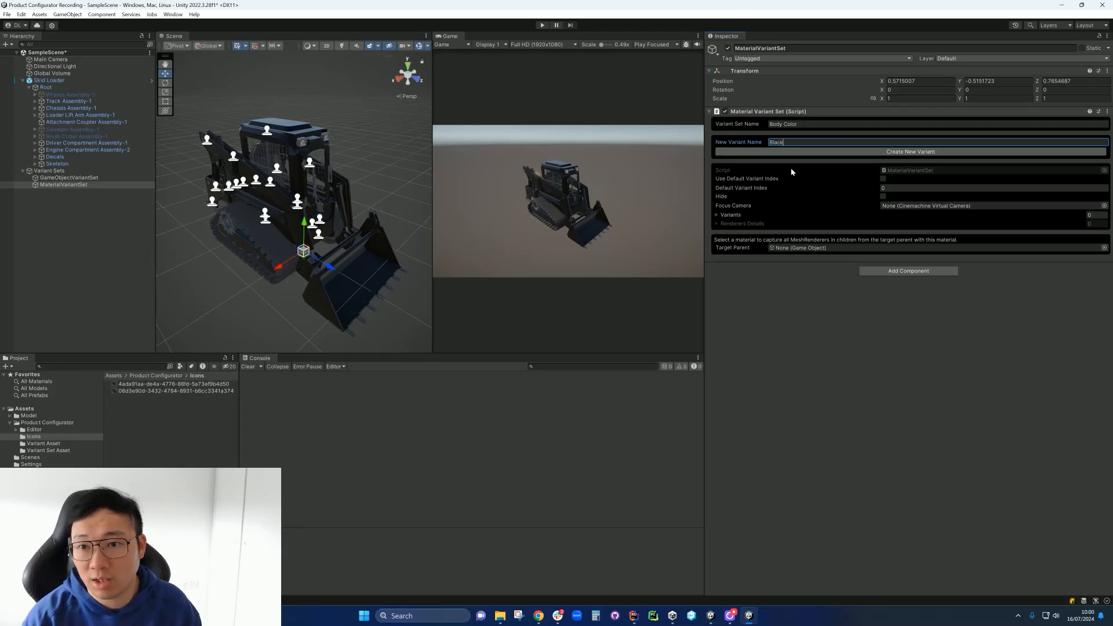
{"action": "left_click", "coordinate": [920, 153]}
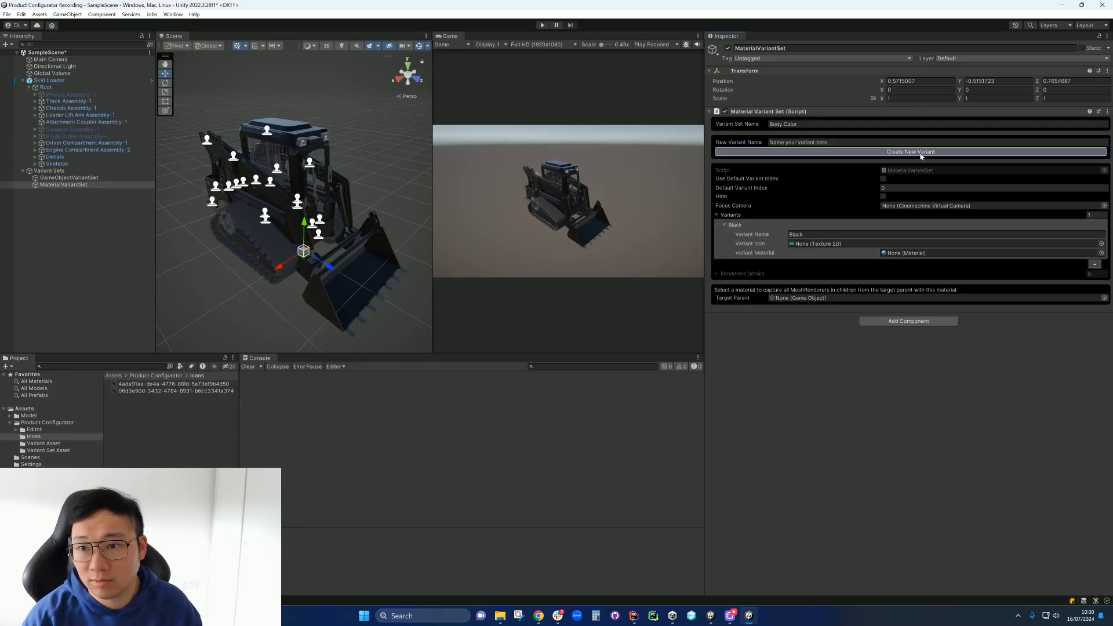
{"action": "left_click", "coordinate": [835, 144]}
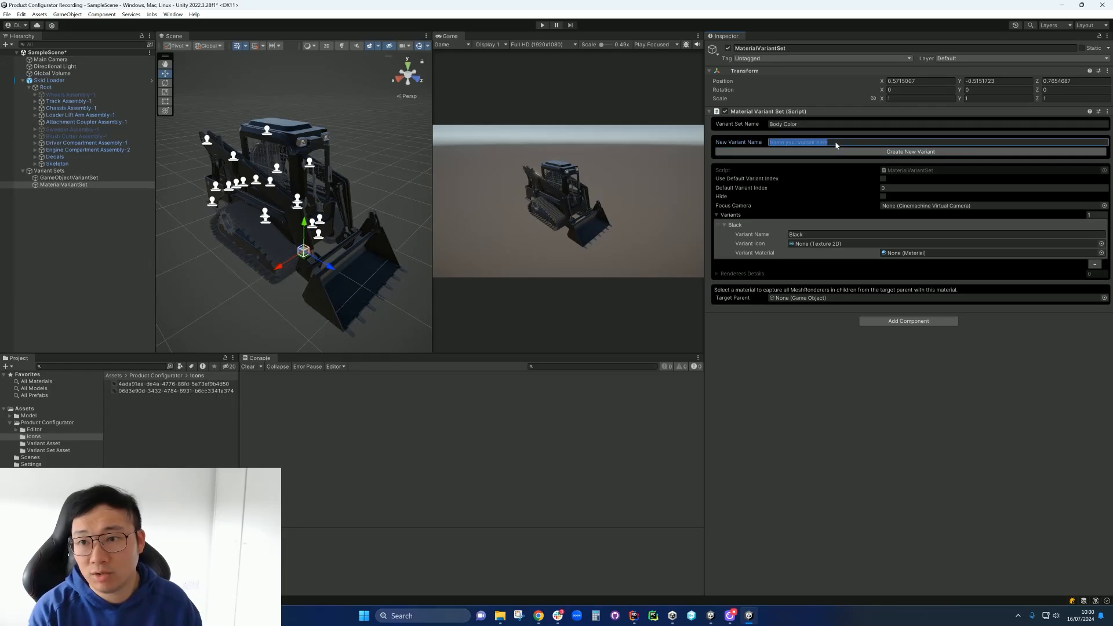
{"action": "type", "text": "Yellow"}
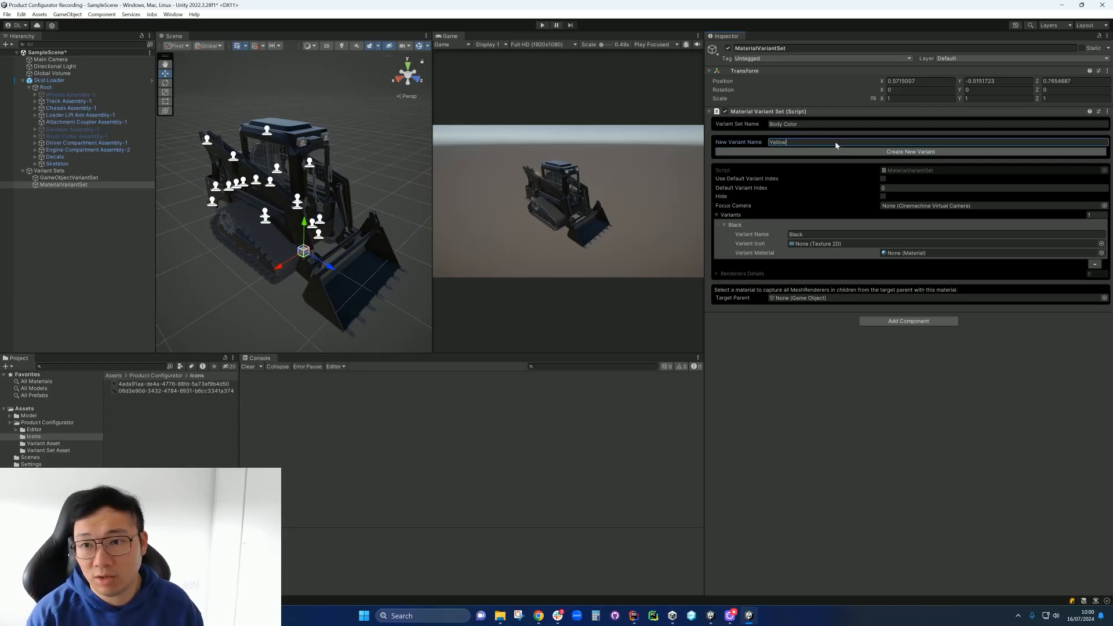
{"action": "left_click", "coordinate": [927, 153]}
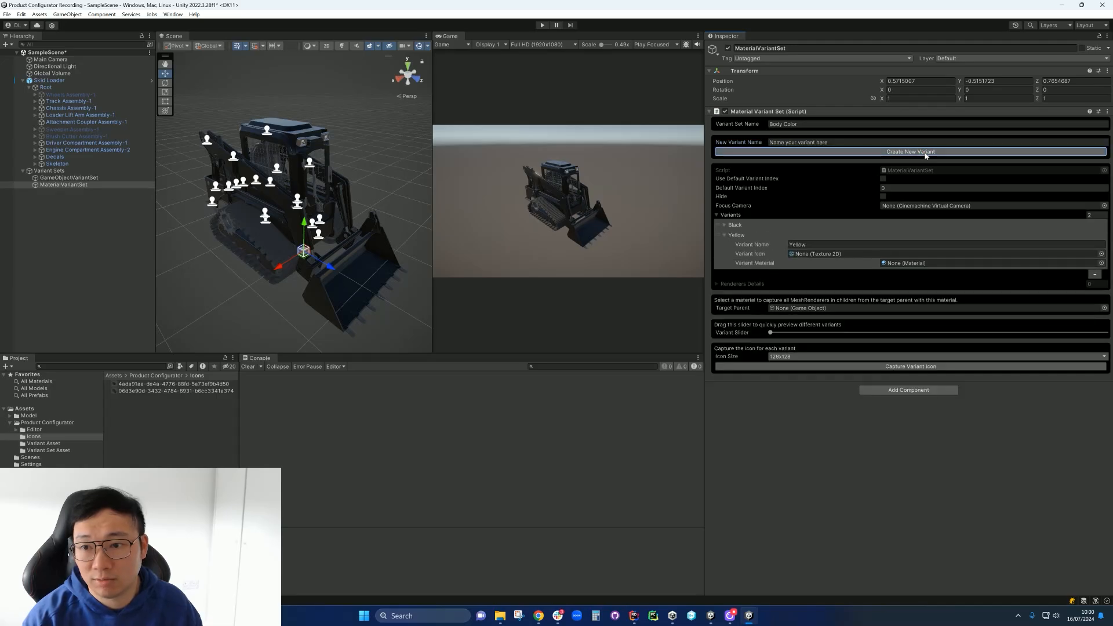
{"action": "left_click", "coordinate": [836, 141]}
{"action": "type", "text": "Red"}
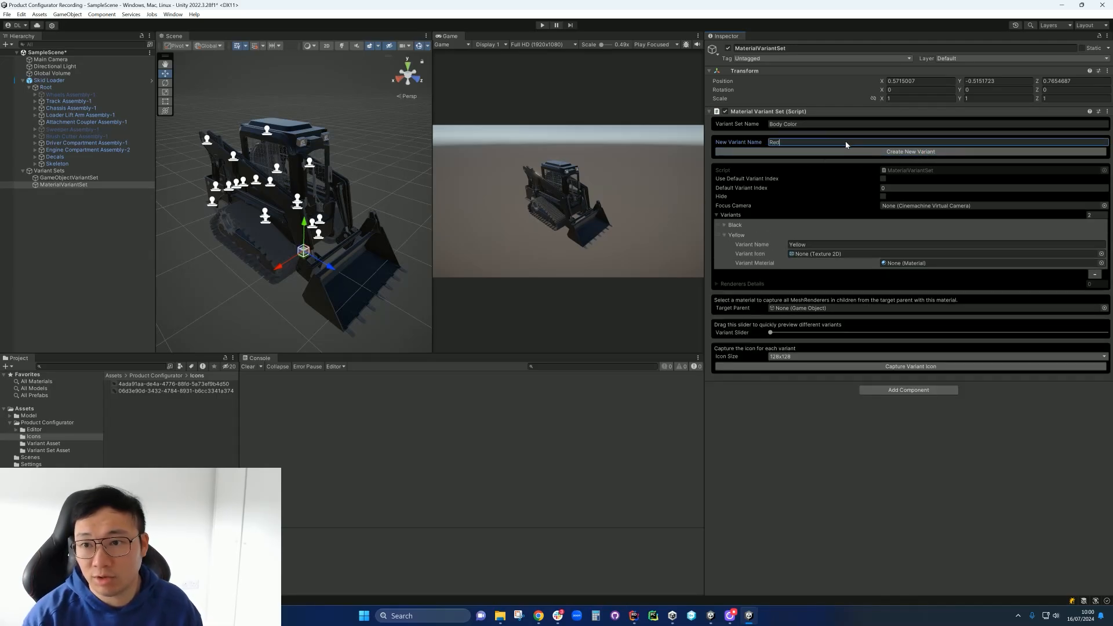
{"action": "left_click", "coordinate": [911, 152]}
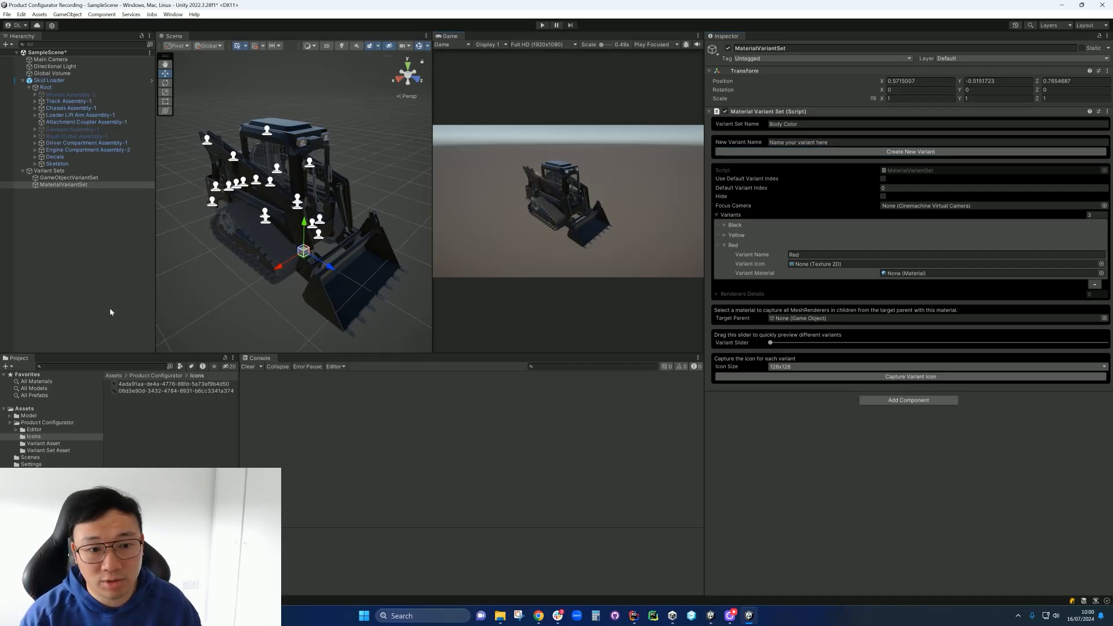
- Inspect the material on the chassis lift arm mounting panel and locate Metal Paint - Black in the project's Materials folder
{"action": "scroll", "coordinate": [272, 198], "scroll_direction": "up", "scroll_amount": 5}
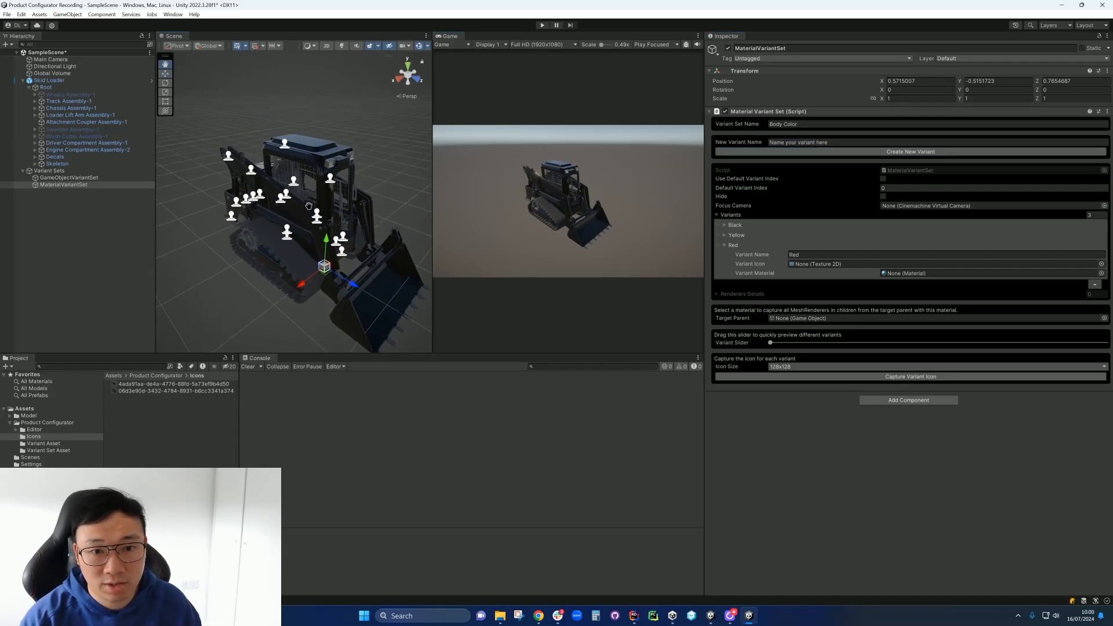
{"action": "scroll", "coordinate": [286, 186], "scroll_direction": "up", "scroll_amount": 3}
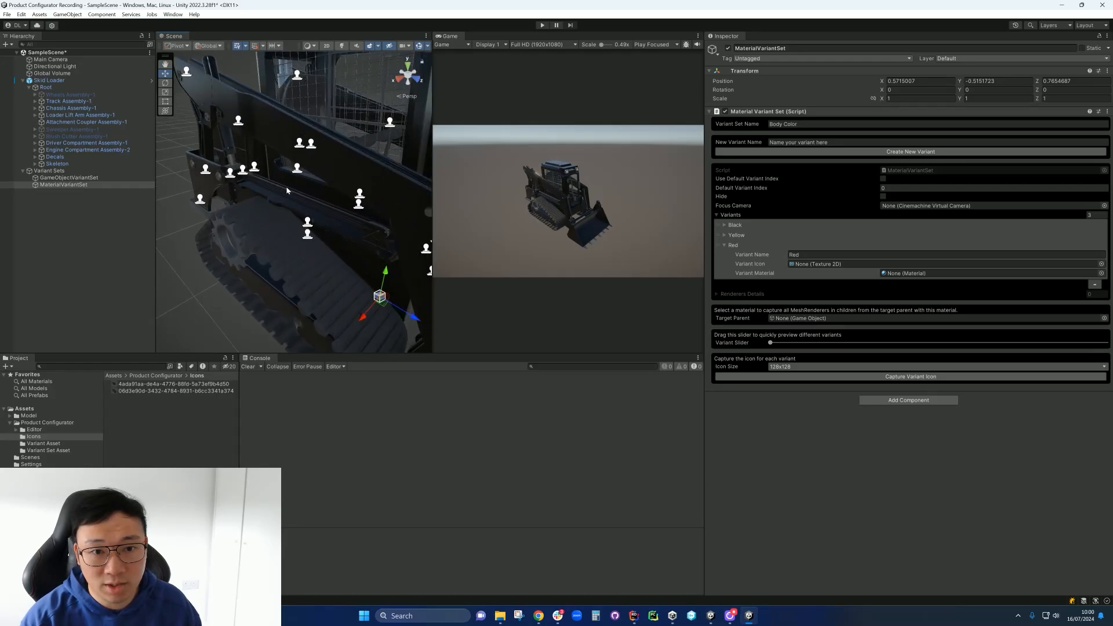
{"action": "left_click_drag", "start_coordinate": [286, 186], "coordinate": [385, 212], "text": "alt"}
{"action": "mouse_move", "coordinate": [385, 211]}
{"action": "middle_mouse_down"}
{"action": "mouse_move", "coordinate": [377, 208]}
{"action": "mouse_move", "coordinate": [390, 198]}
{"action": "middle_mouse_up"}
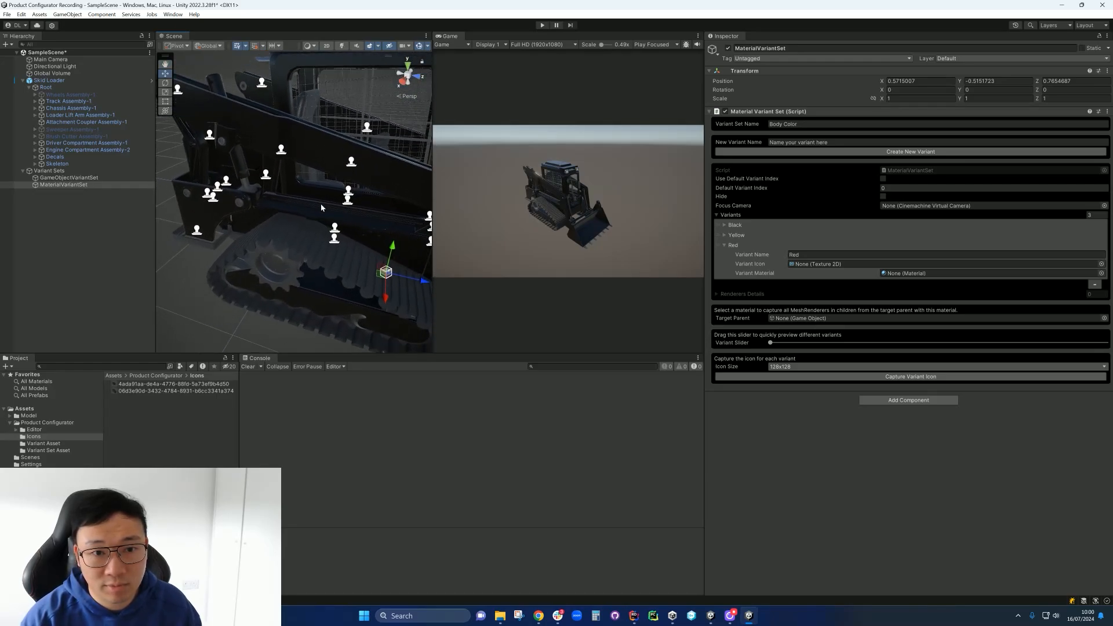
{"action": "left_click", "coordinate": [282, 205]}
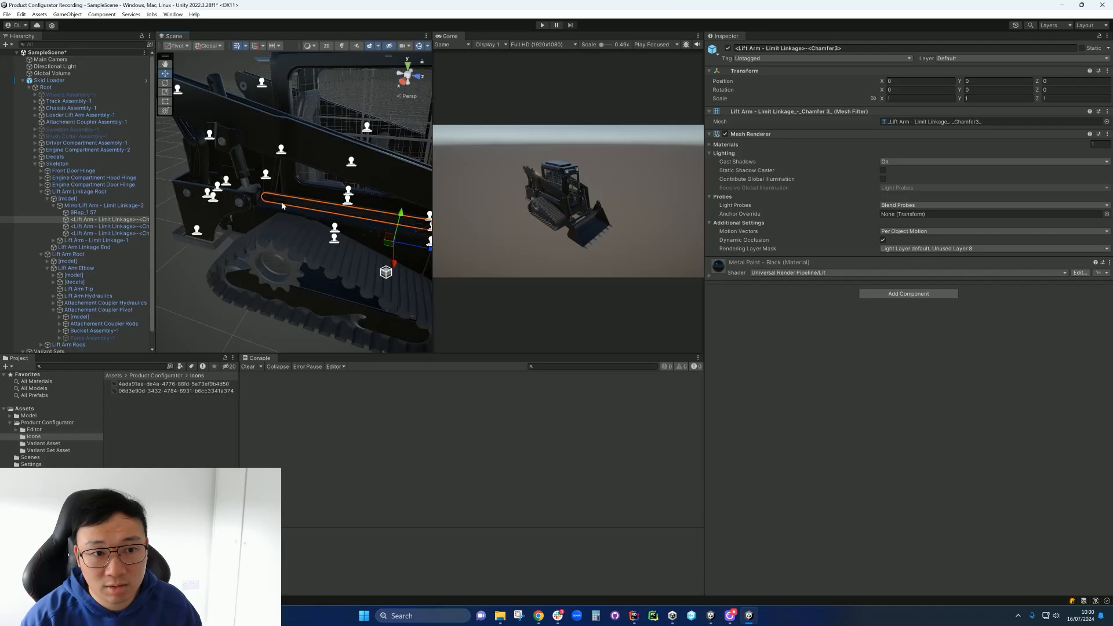
{"action": "left_click", "coordinate": [227, 214]}
{"action": "left_click", "coordinate": [224, 214]}
{"action": "scroll", "coordinate": [262, 218], "scroll_direction": "down", "scroll_amount": 2}
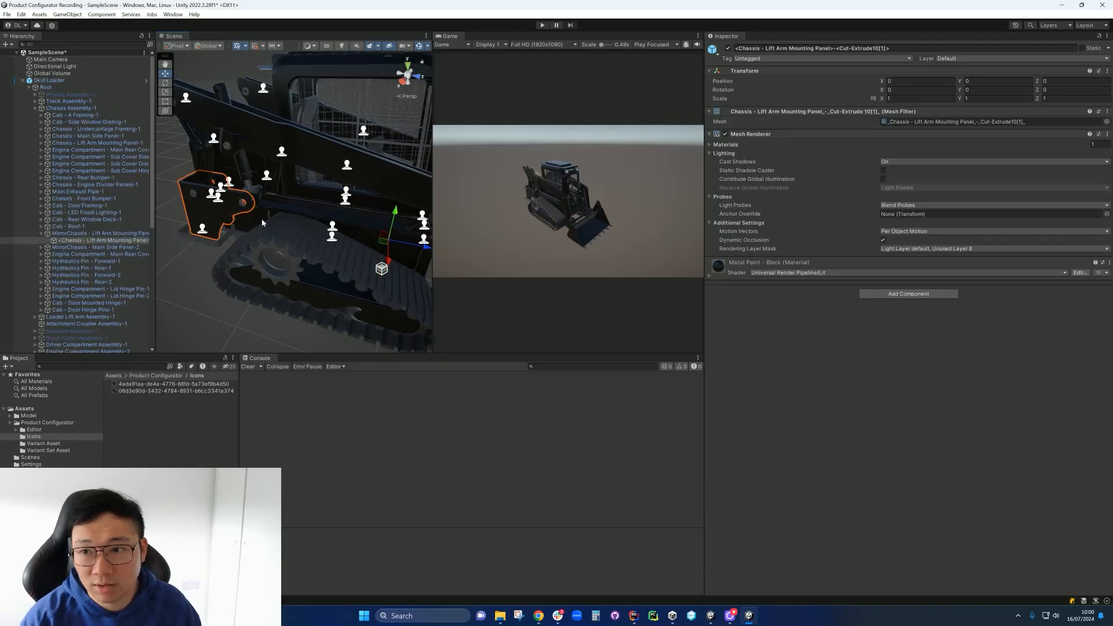
{"action": "left_click", "coordinate": [714, 145]}
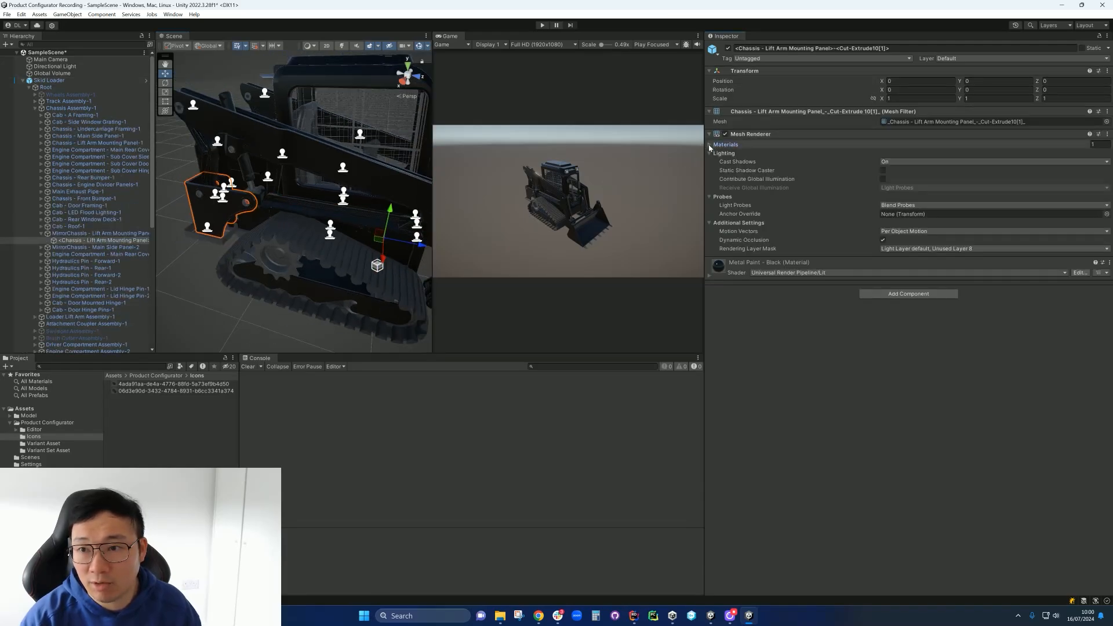
{"action": "left_click", "coordinate": [922, 156]}
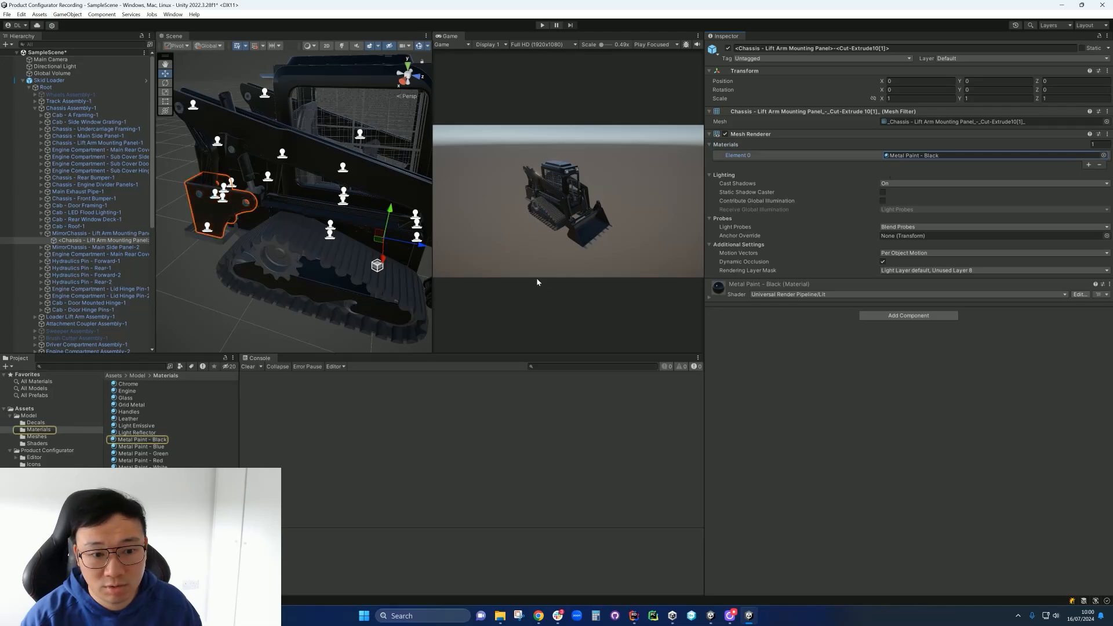
{"action": "left_click", "coordinate": [163, 441]}
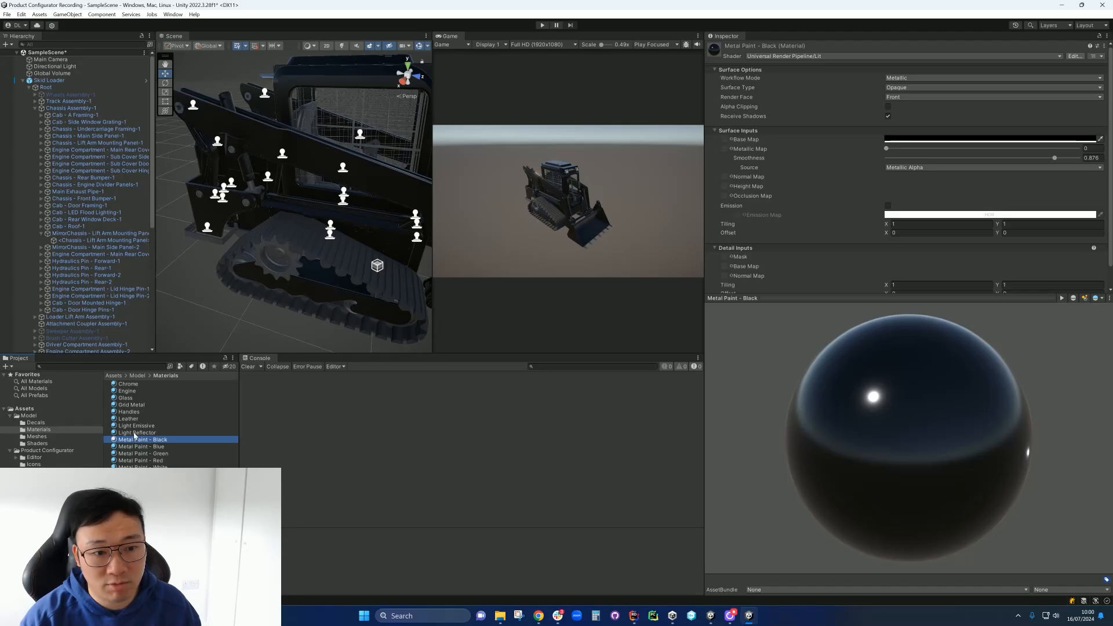
- Collapse the Chassis Assembly-1 and Skeleton branches of the Skid Loader hierarchy
{"action": "left_click", "coordinate": [35, 109]}
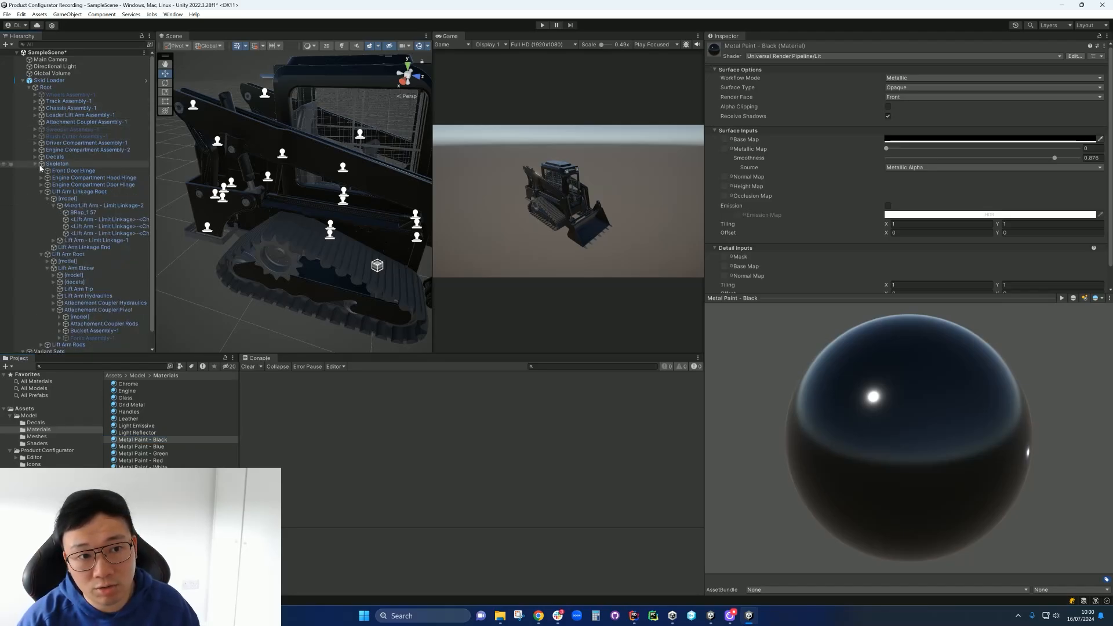
{"action": "left_click", "coordinate": [35, 165]}
{"action": "middle_click_drag", "start_coordinate": [264, 207], "coordinate": [259, 229]}
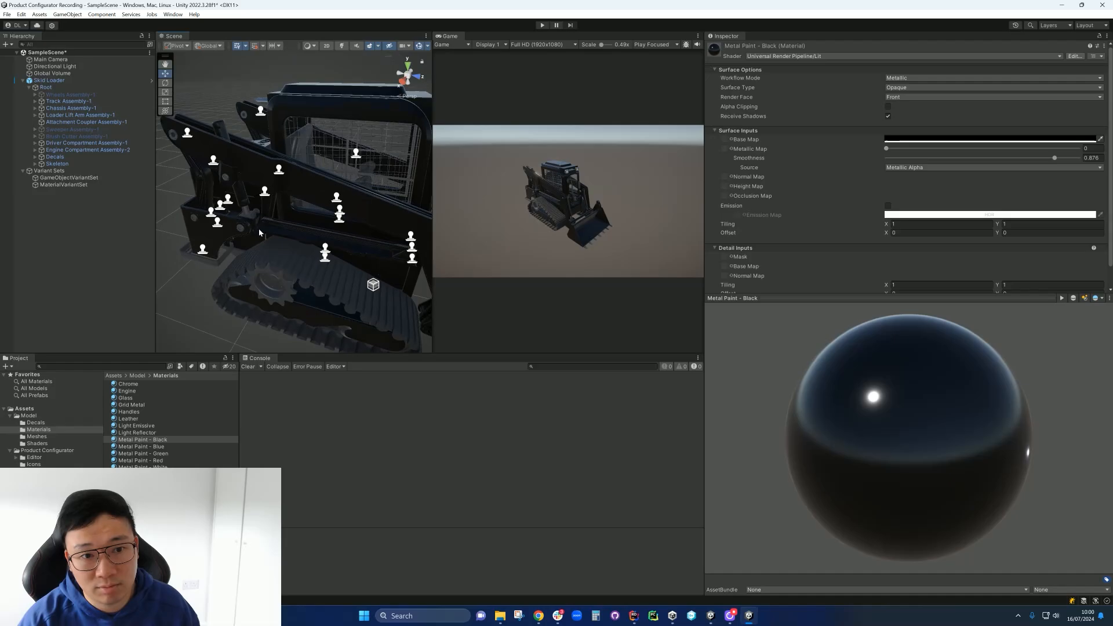
- Assign Metal Paint - Black, Metal Paint - Yellow and Metal Paint - Red to the matching Body Color variants, and collapse the three entries
{"action": "left_click", "coordinate": [59, 185]}
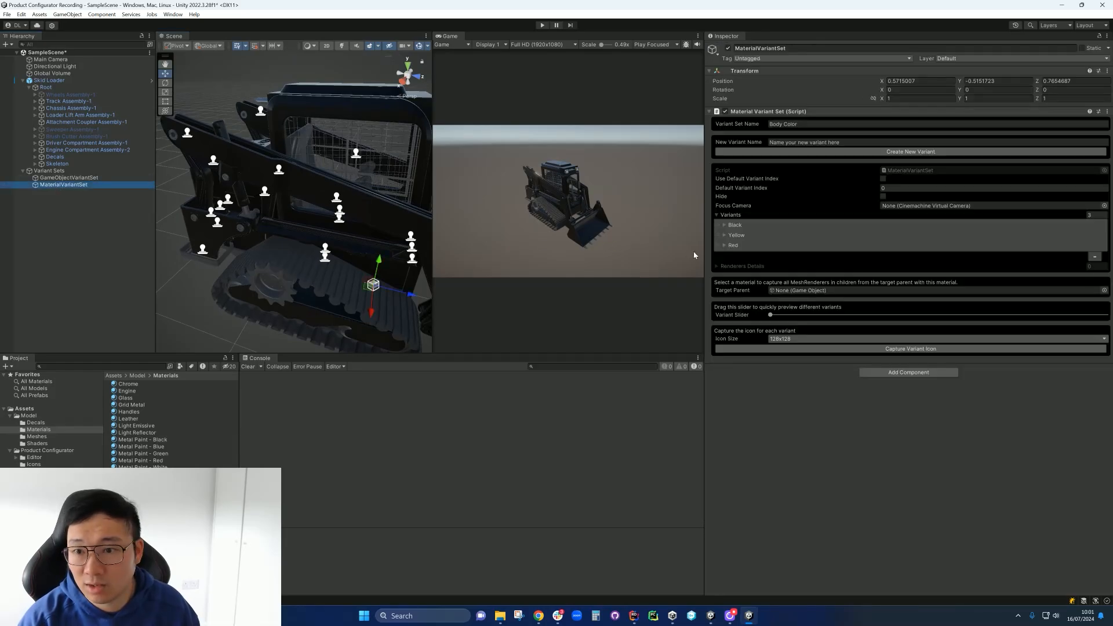
{"action": "left_click", "coordinate": [725, 225]}
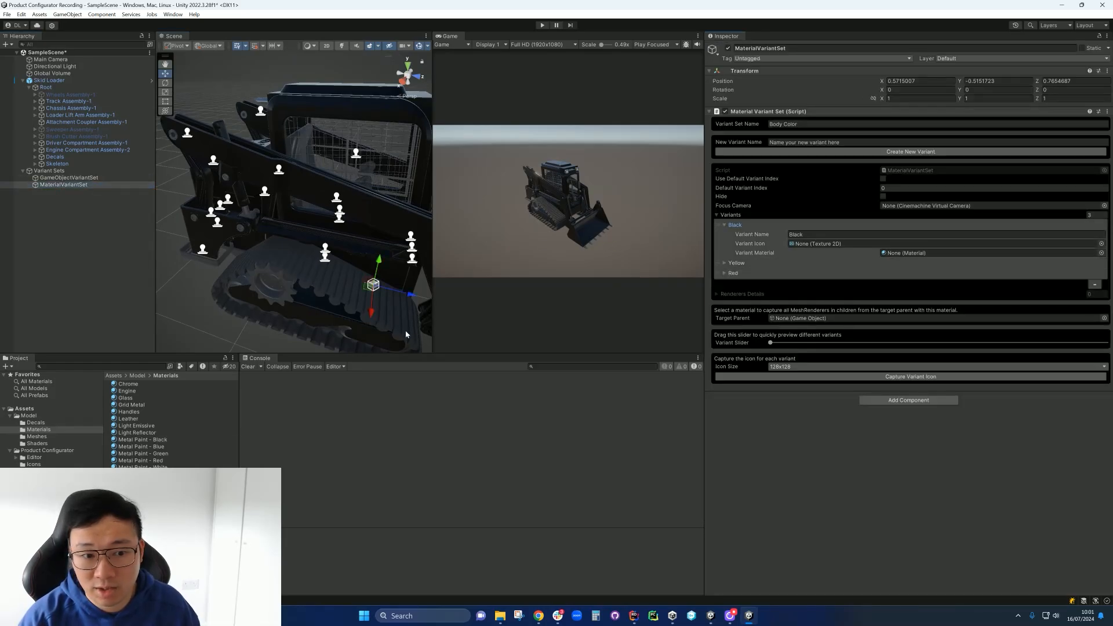
{"action": "mouse_move", "coordinate": [148, 443]}
{"action": "left_mouse_down"}
{"action": "mouse_move", "coordinate": [862, 292]}
{"action": "mouse_move", "coordinate": [926, 256]}
{"action": "left_mouse_up"}
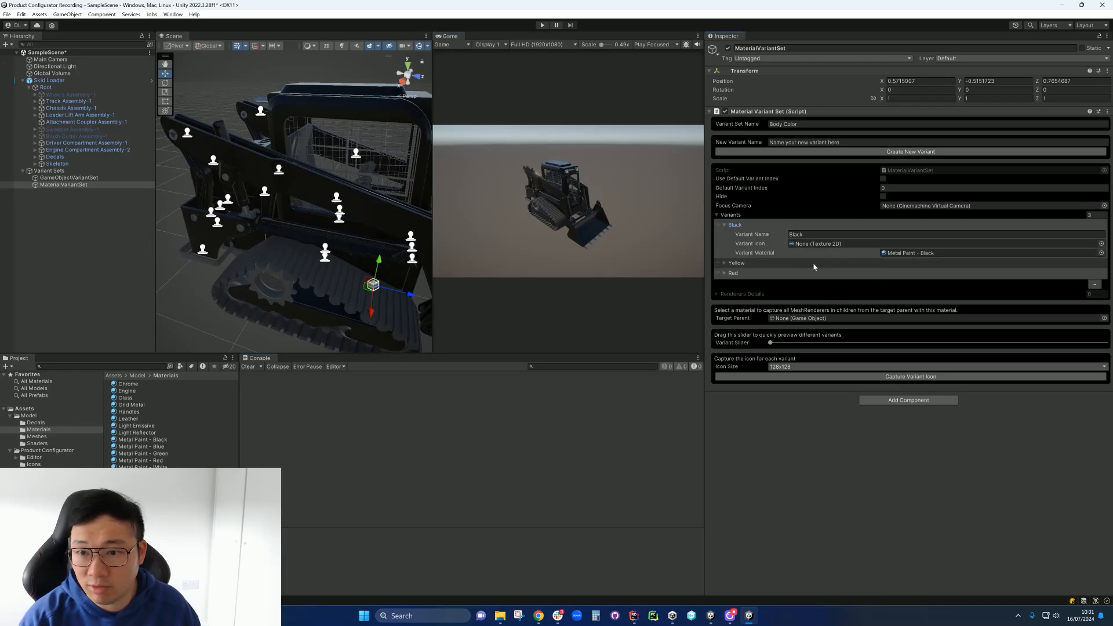
{"action": "left_click", "coordinate": [725, 262]}
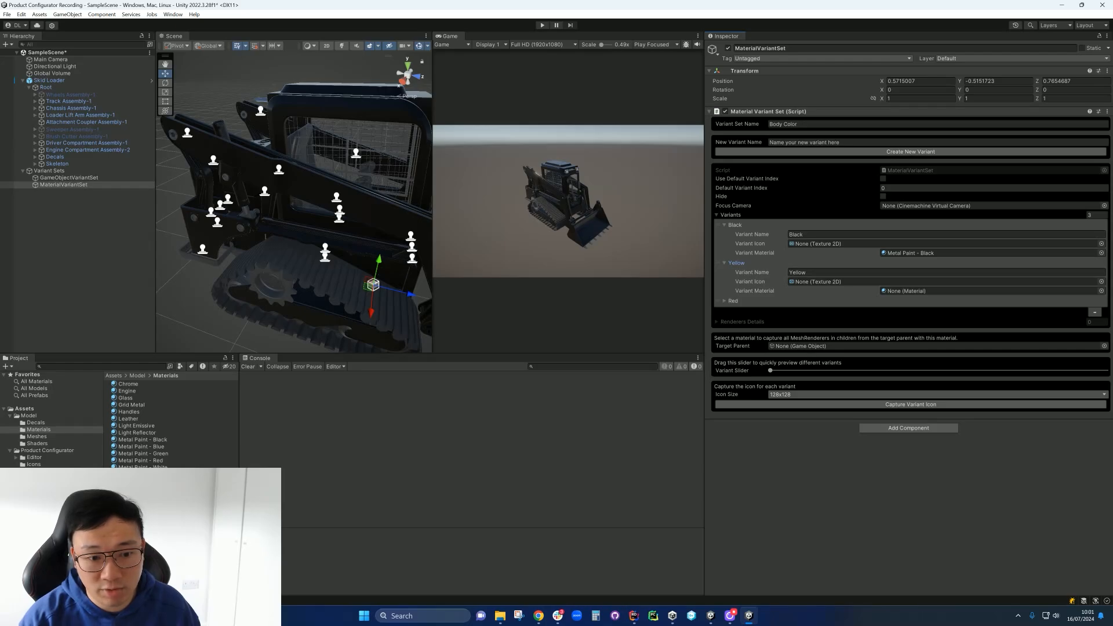
{"action": "mouse_move", "coordinate": [144, 474]}
{"action": "left_mouse_down"}
{"action": "mouse_move", "coordinate": [690, 329]}
{"action": "mouse_move", "coordinate": [918, 293]}
{"action": "left_mouse_up"}
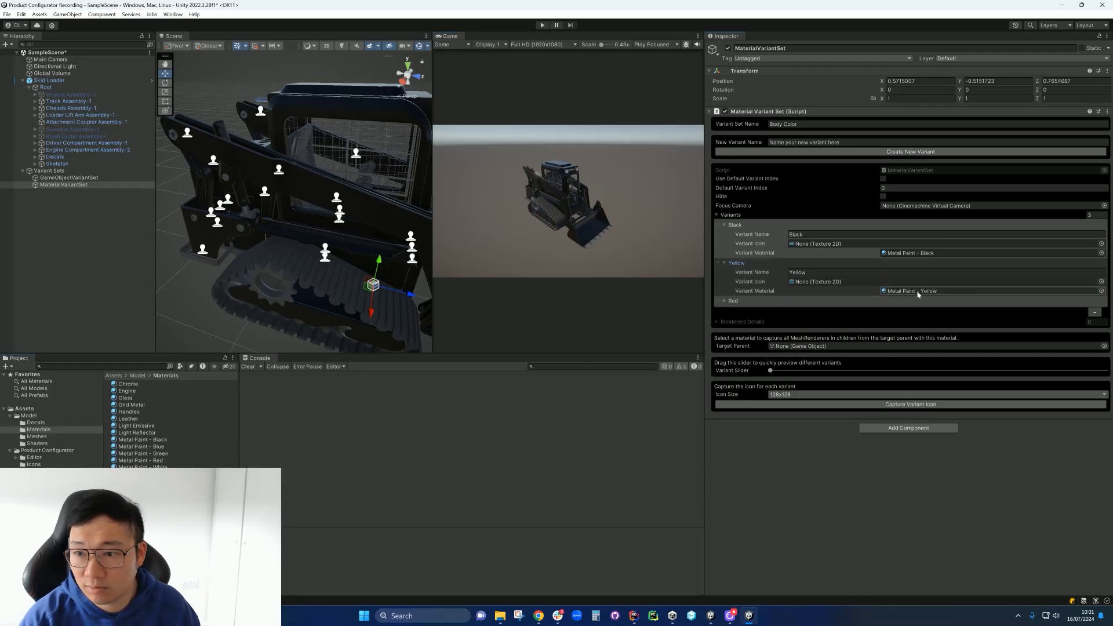
{"action": "left_click", "coordinate": [725, 301]}
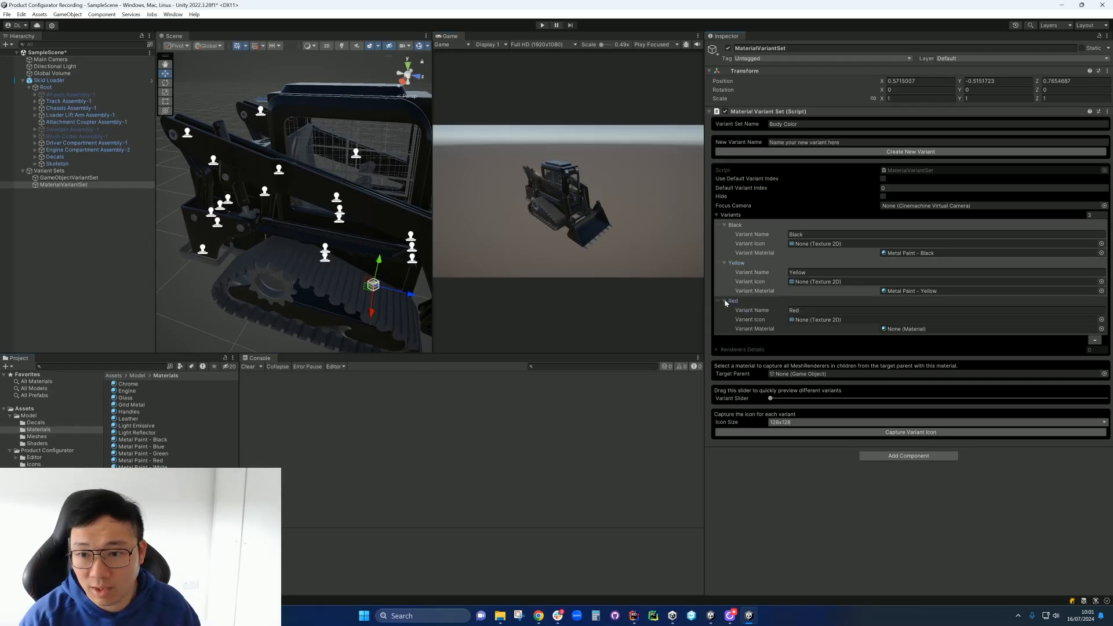
{"action": "mouse_move", "coordinate": [155, 462]}
{"action": "left_mouse_down"}
{"action": "mouse_move", "coordinate": [740, 346]}
{"action": "mouse_move", "coordinate": [883, 331]}
{"action": "left_mouse_up"}
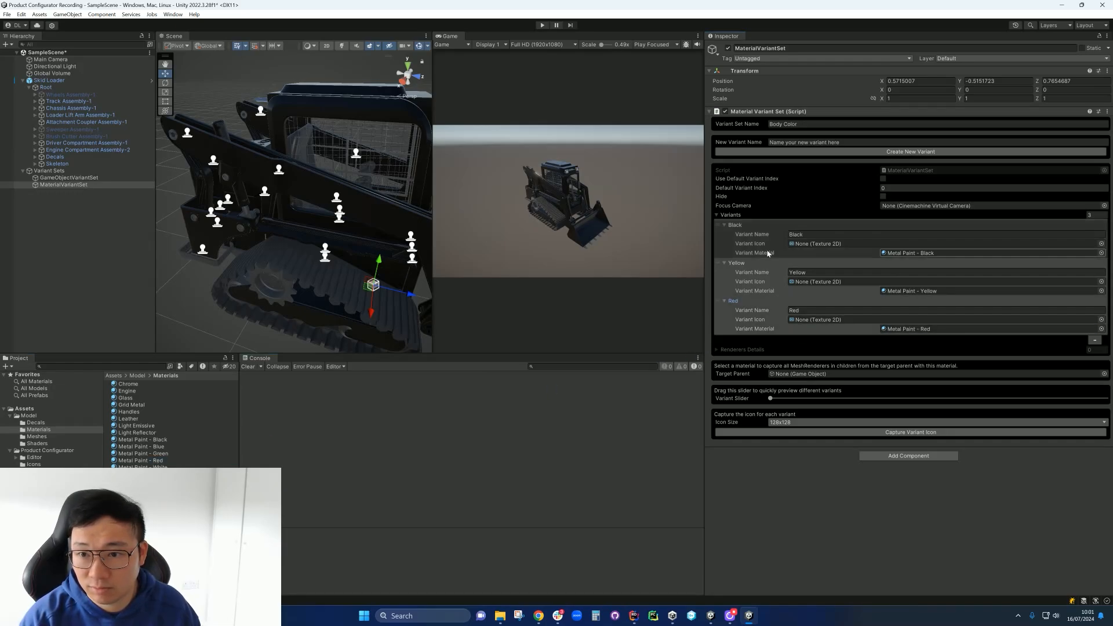
{"action": "left_click", "coordinate": [725, 225]}
{"action": "left_click", "coordinate": [725, 235]}
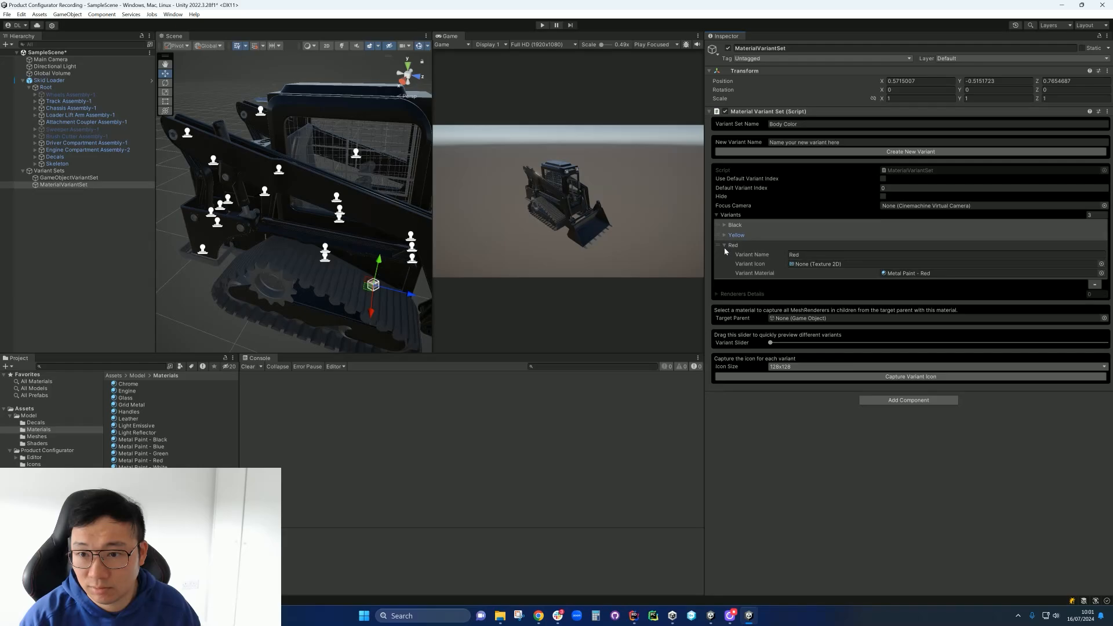
{"action": "left_click", "coordinate": [724, 245]}
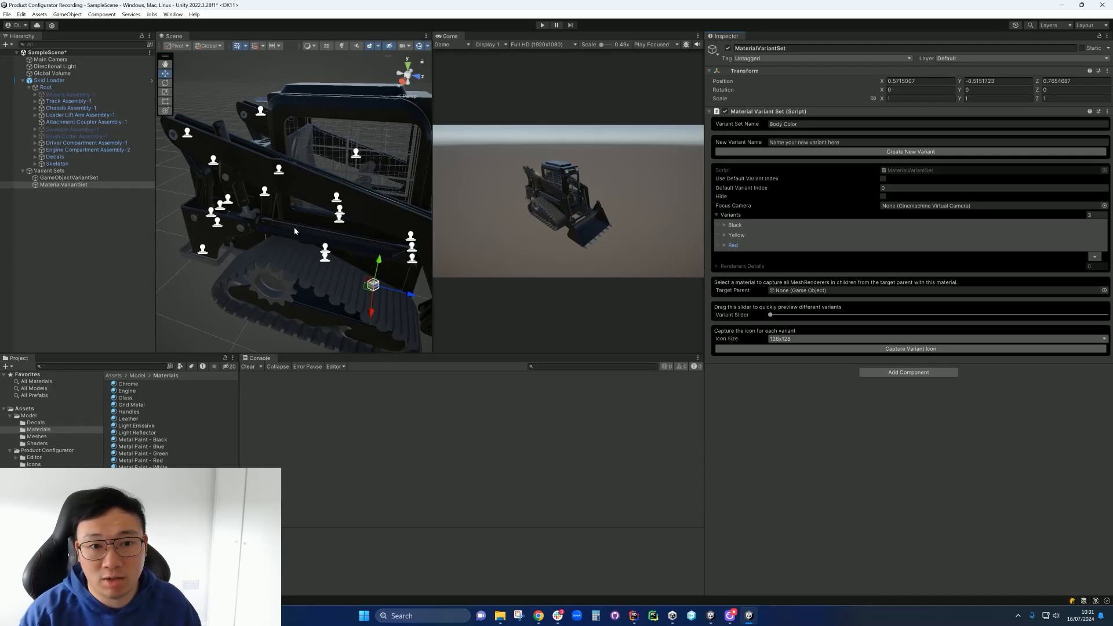
- Examine which materials the lift arm mounting panel and the engine compartment hood use, collapsing their hierarchy branches
{"action": "left_click", "coordinate": [217, 238]}
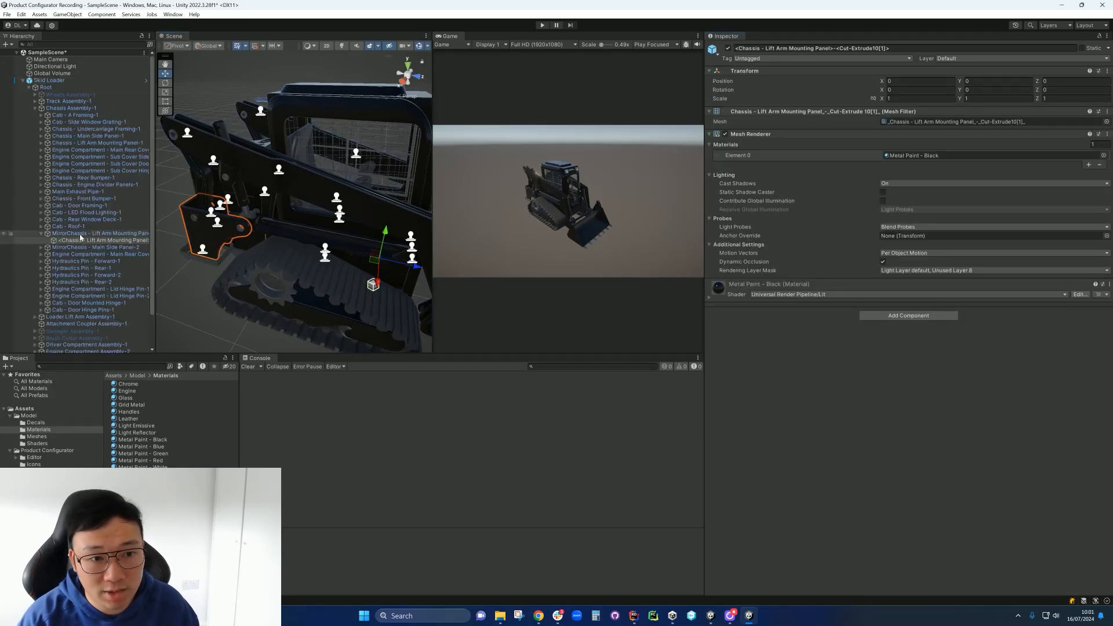
{"action": "left_click", "coordinate": [41, 234]}
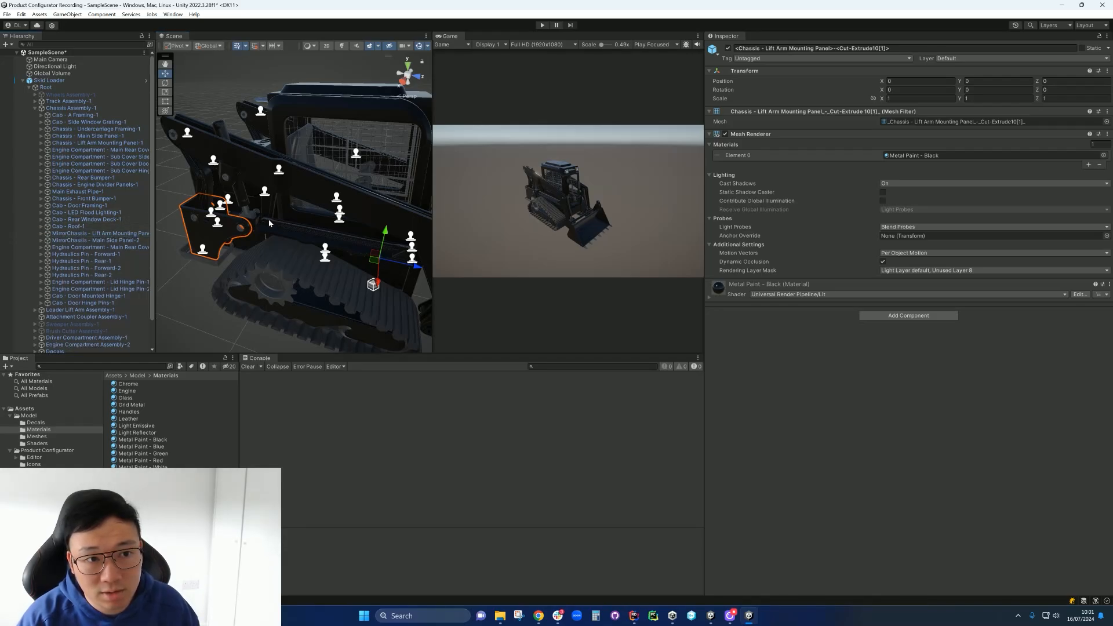
{"action": "left_click_drag", "start_coordinate": [269, 224], "coordinate": [434, 257], "text": "alt"}
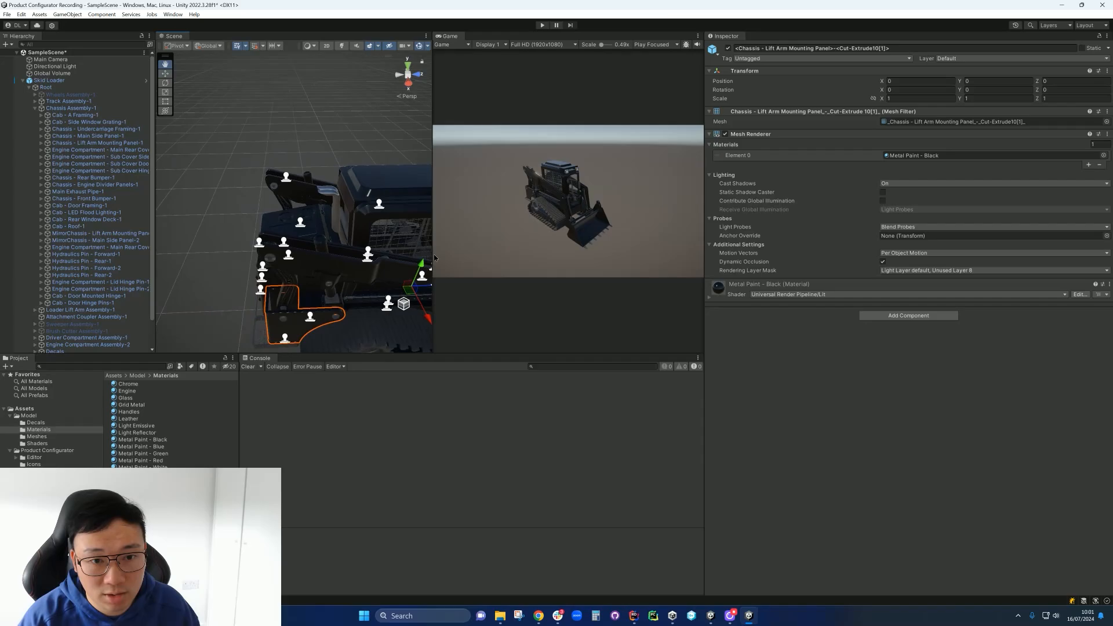
{"action": "left_click", "coordinate": [270, 228]}
{"action": "left_click", "coordinate": [271, 228]}
{"action": "left_click_drag", "start_coordinate": [271, 228], "coordinate": [299, 224], "text": "alt"}
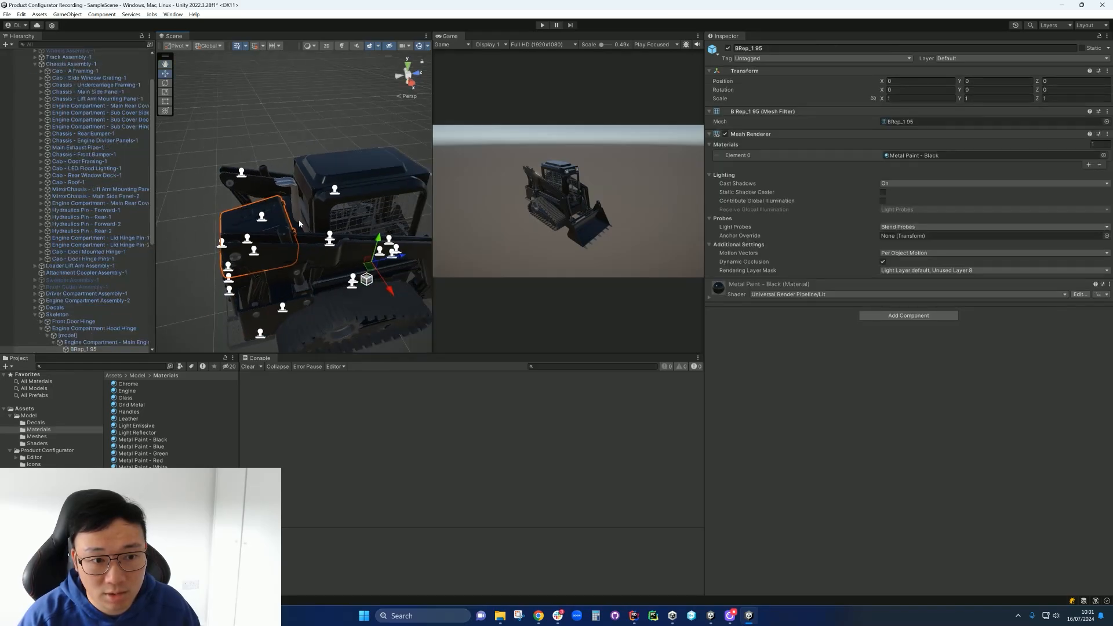
{"action": "middle_click_drag", "start_coordinate": [299, 223], "coordinate": [316, 215]}
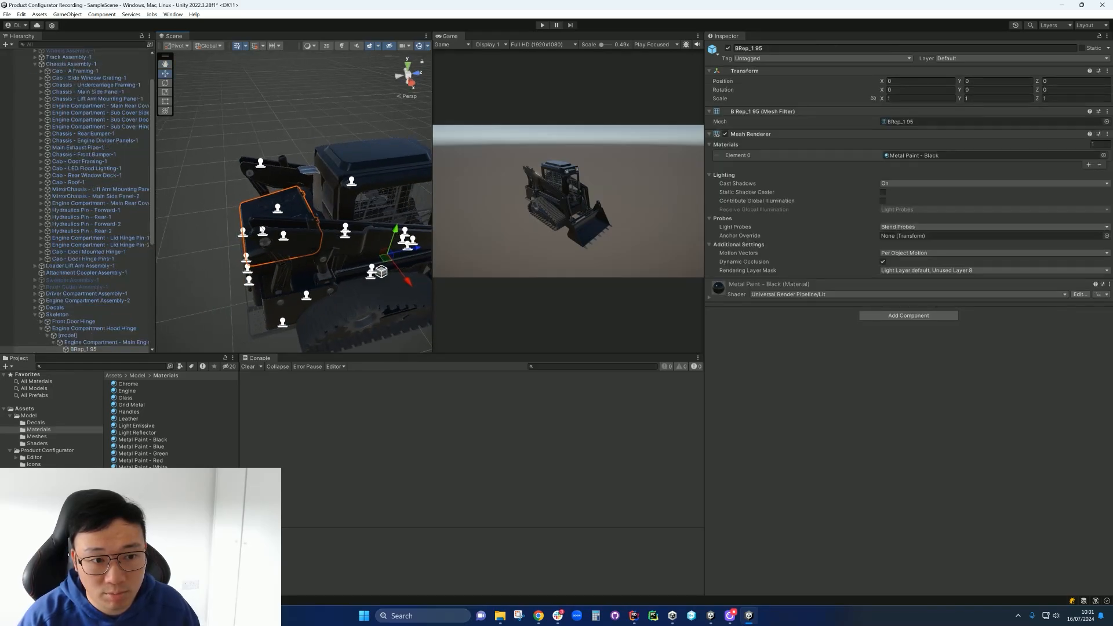
{"action": "left_click", "coordinate": [39, 330]}
{"action": "left_click", "coordinate": [41, 329]}
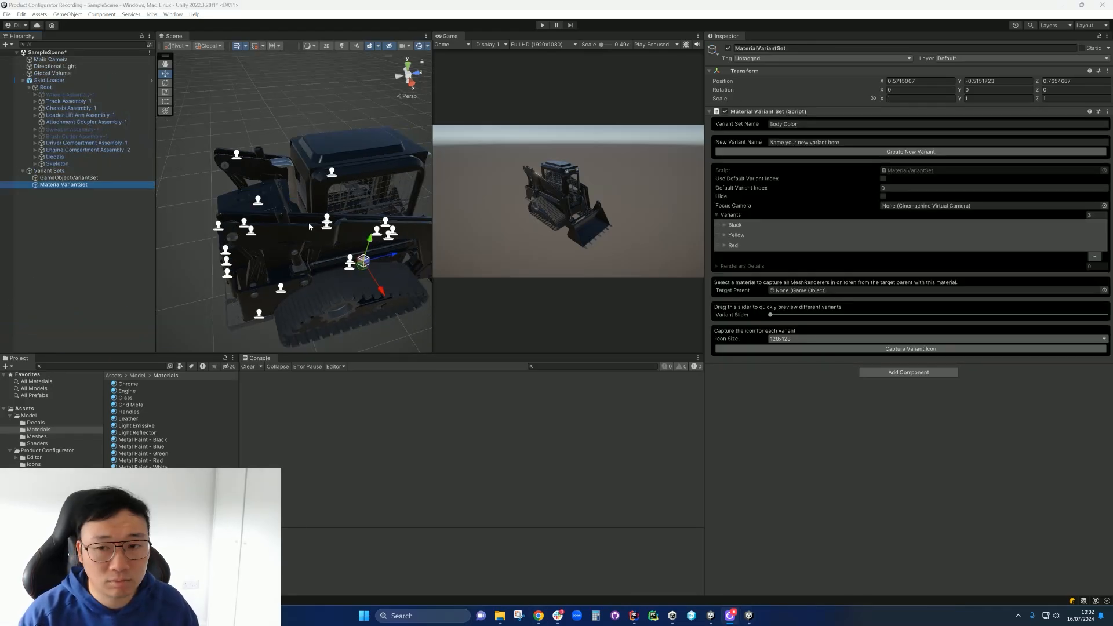
- Switch Chassis Assembly-1 off and on again to check which parts of the loader it covers
{"action": "left_click", "coordinate": [724, 226]}
{"action": "left_click", "coordinate": [724, 225]}
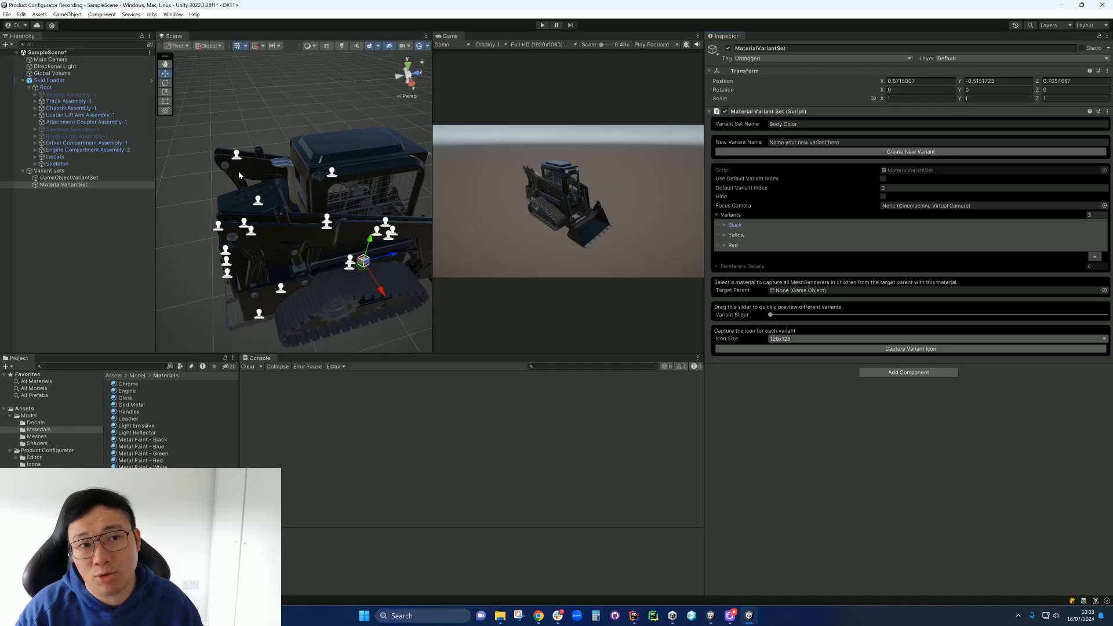
{"action": "middle_click_drag", "start_coordinate": [342, 192], "coordinate": [290, 179]}
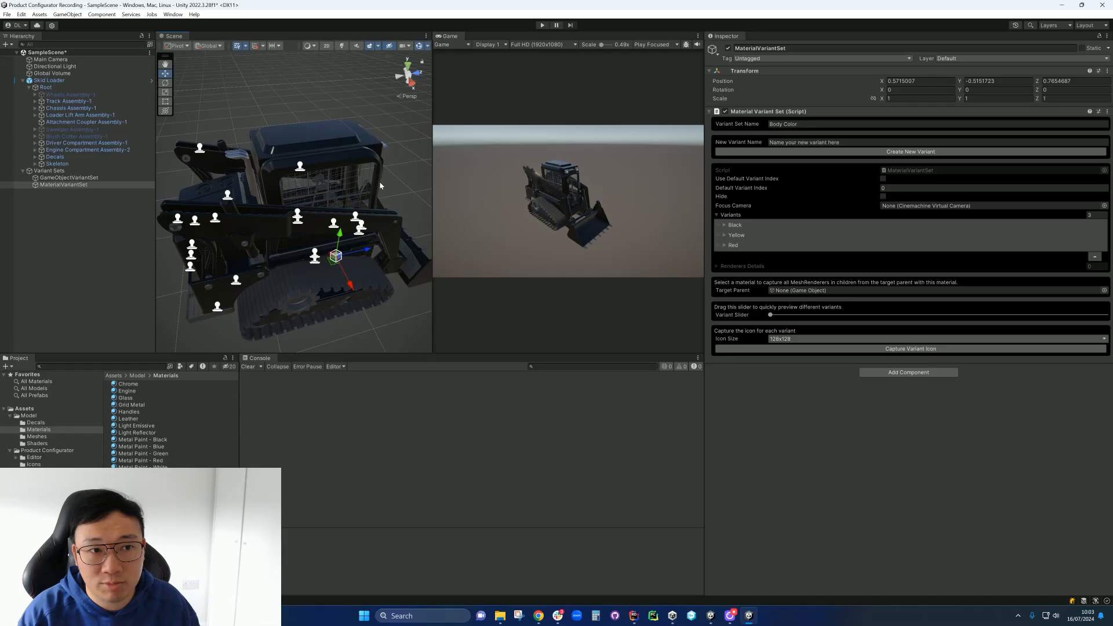
{"action": "left_click", "coordinate": [70, 109]}
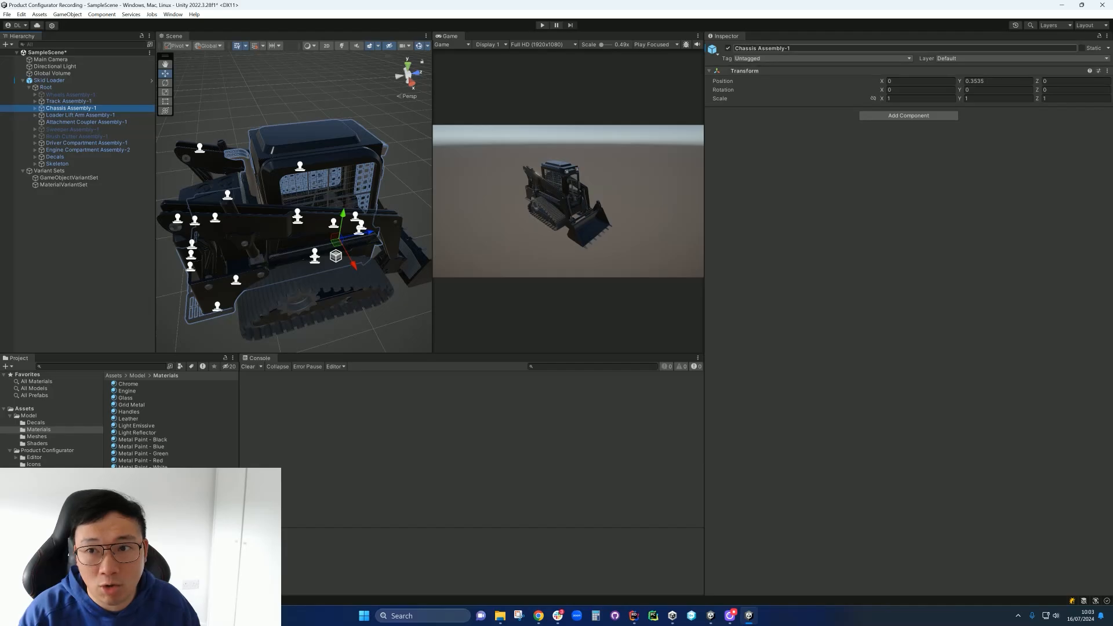
{"action": "left_click", "coordinate": [728, 49]}
{"action": "left_click", "coordinate": [729, 49]}
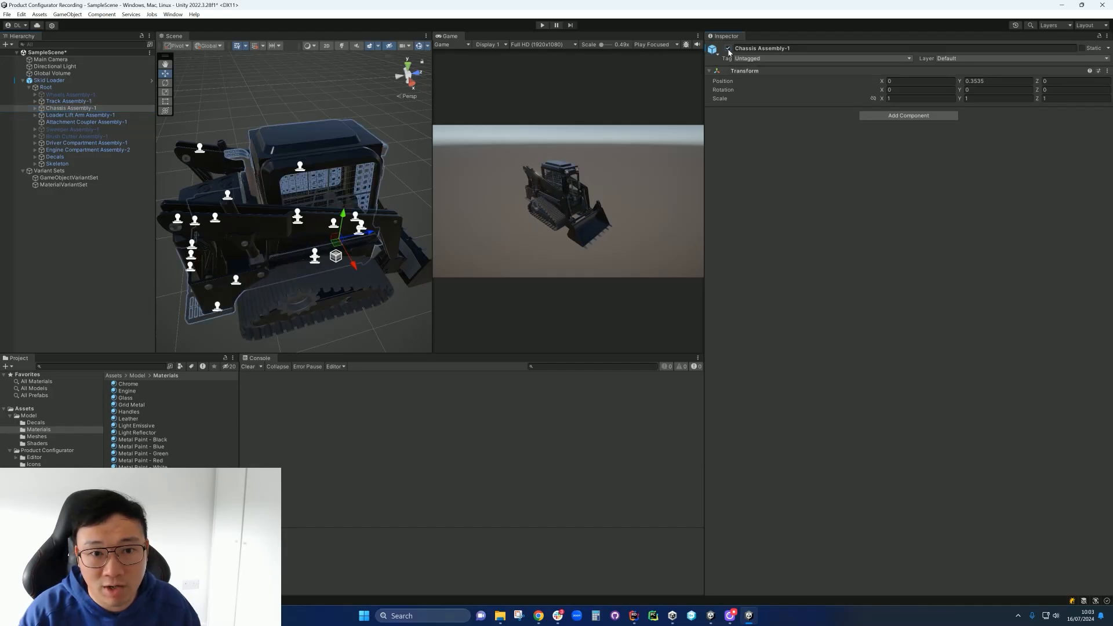
- In the Body Color set, capture the mesh renderers under target parent Chassis Assembly-1 that use reference material Metal Paint - Black
{"action": "left_click", "coordinate": [63, 184]}
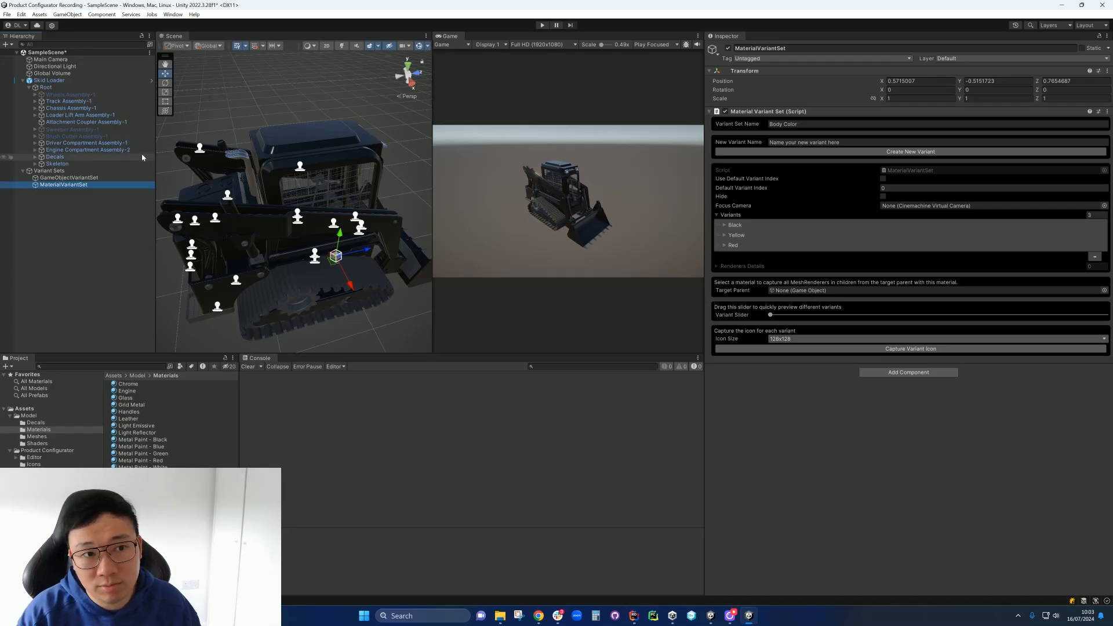
{"action": "left_click_drag", "start_coordinate": [65, 108], "coordinate": [801, 294]}
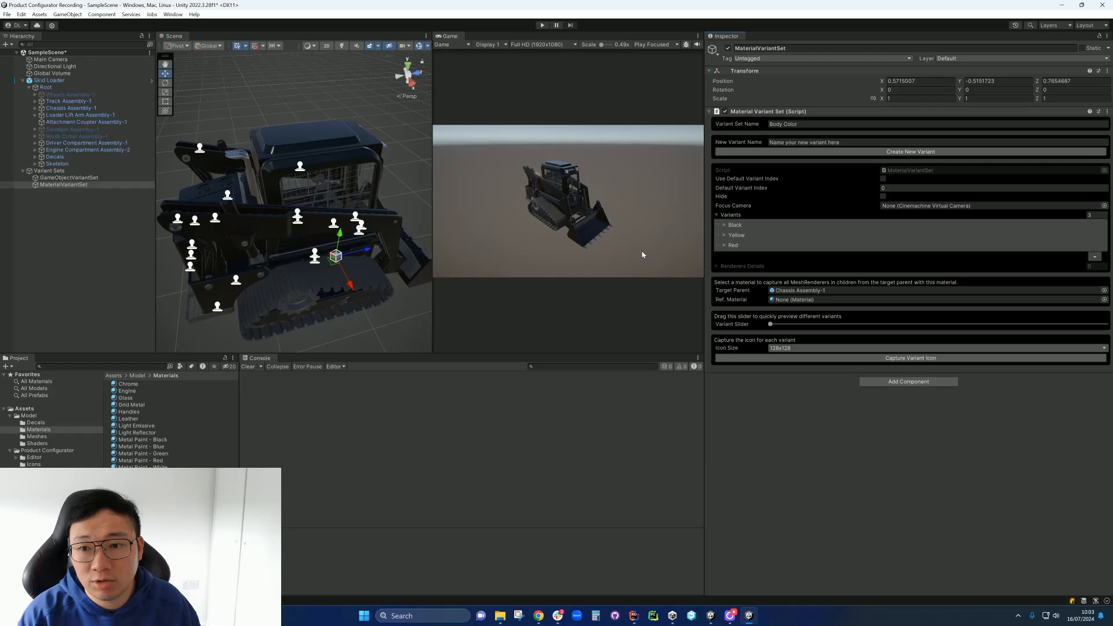
{"action": "mouse_move", "coordinate": [159, 442]}
{"action": "left_mouse_down"}
{"action": "mouse_move", "coordinate": [668, 347]}
{"action": "mouse_move", "coordinate": [774, 300]}
{"action": "left_mouse_up"}
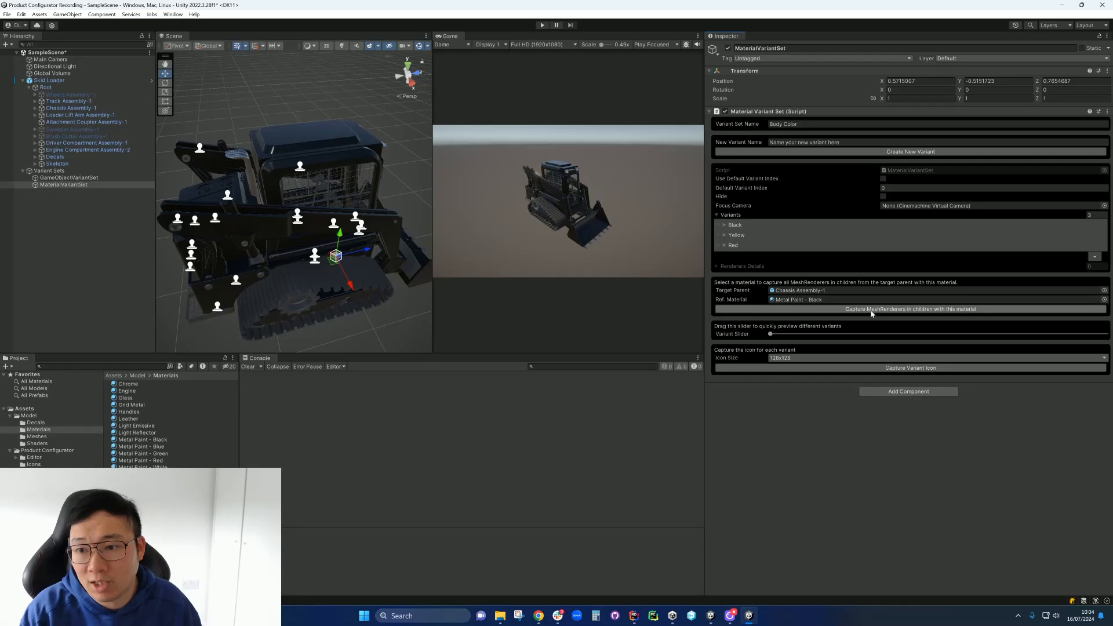
{"action": "left_click", "coordinate": [912, 310]}
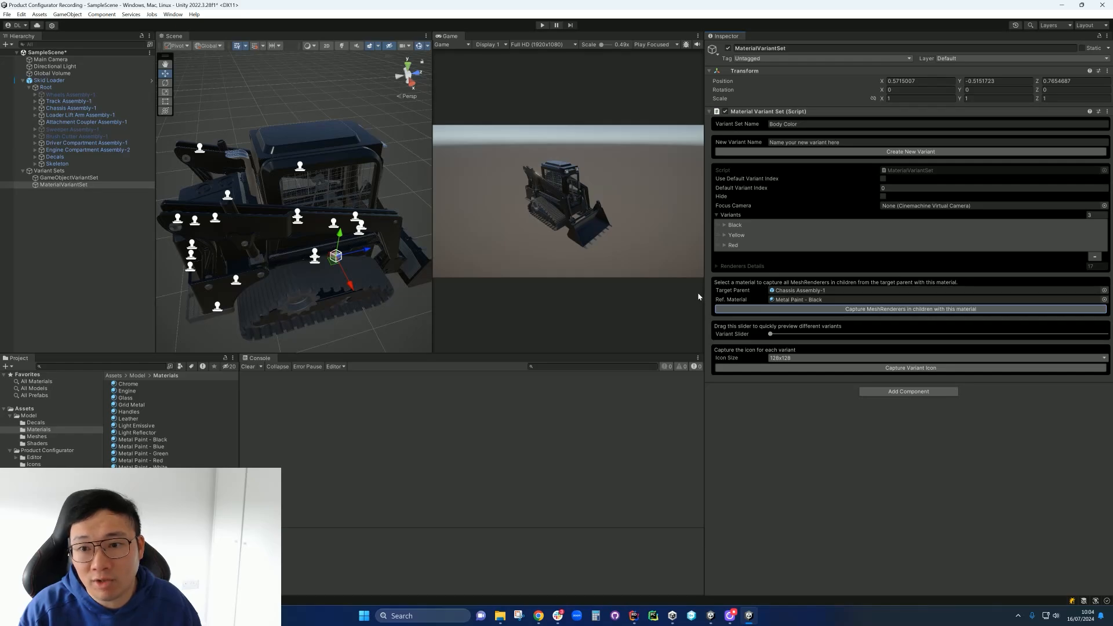
- Examine the captured renderer details of the Body Color set and preview its variants across the full slider range
{"action": "left_click", "coordinate": [717, 266]}
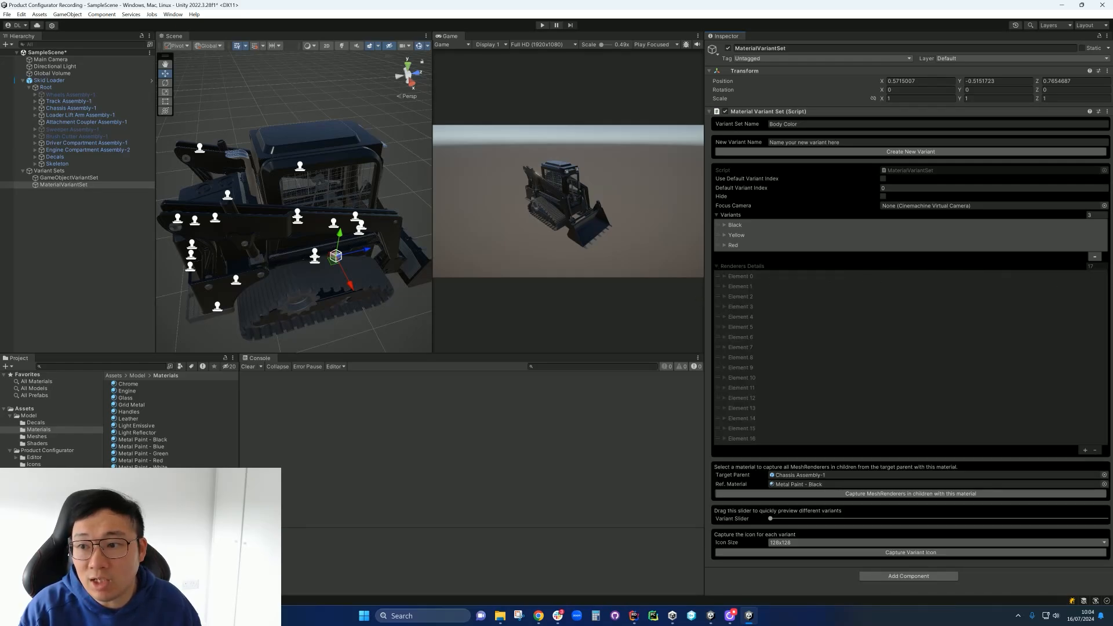
{"action": "left_click", "coordinate": [724, 276]}
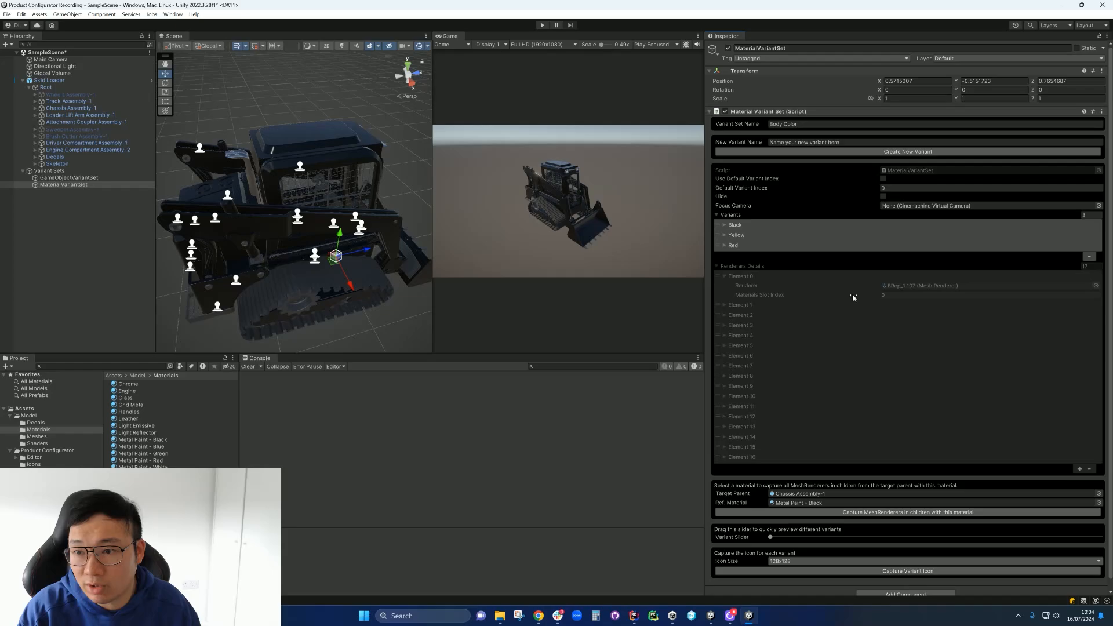
{"action": "left_click", "coordinate": [717, 267]}
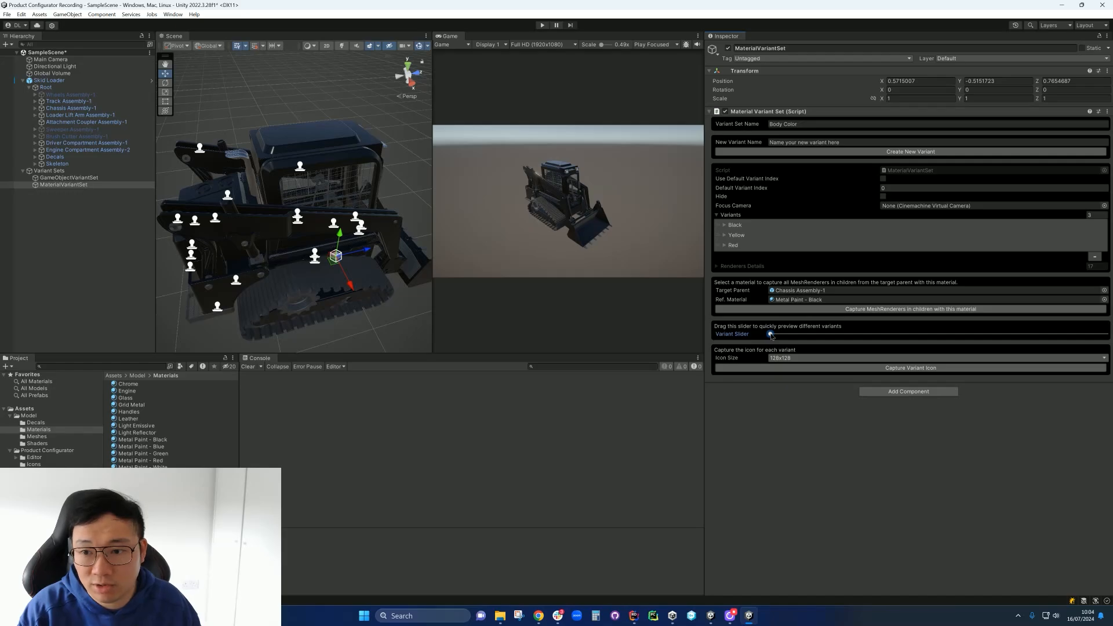
{"action": "left_click_drag", "start_coordinate": [771, 335], "coordinate": [1107, 335]}
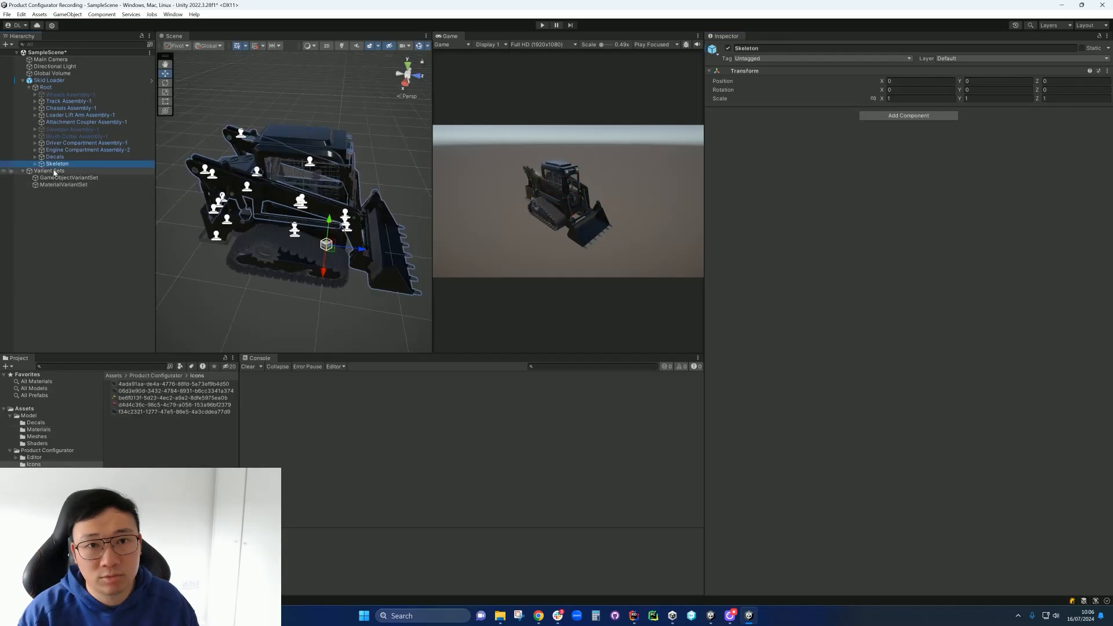
- Add a second Material Variant Set as a child of the Variant Sets object
{"action": "left_click", "coordinate": [69, 215]}
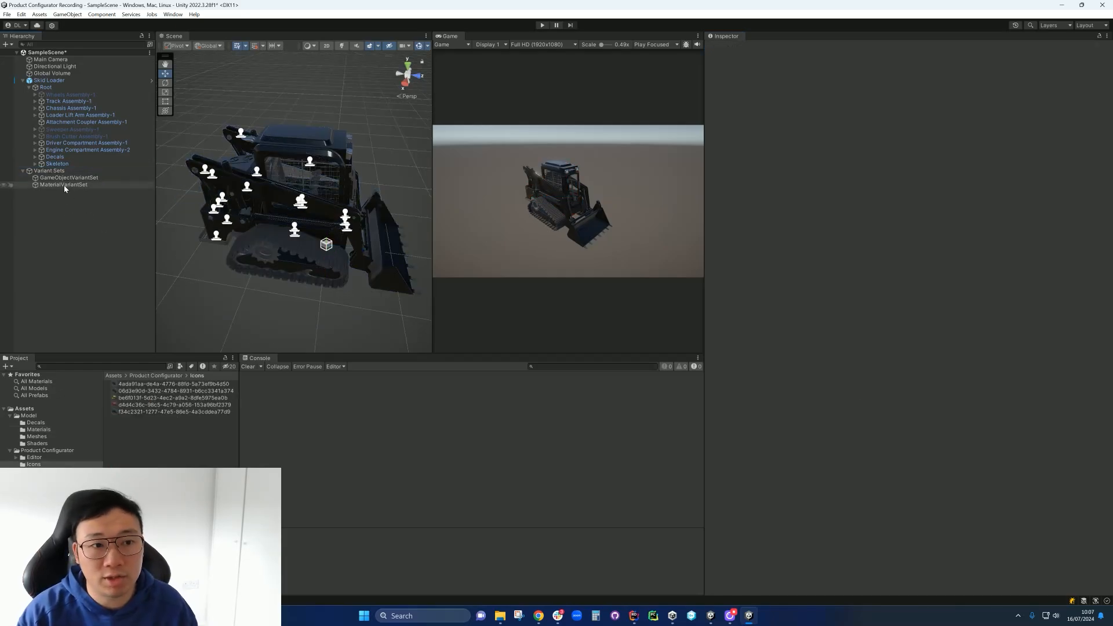
{"action": "left_click", "coordinate": [53, 171]}
{"action": "right_click", "coordinate": [56, 171]}
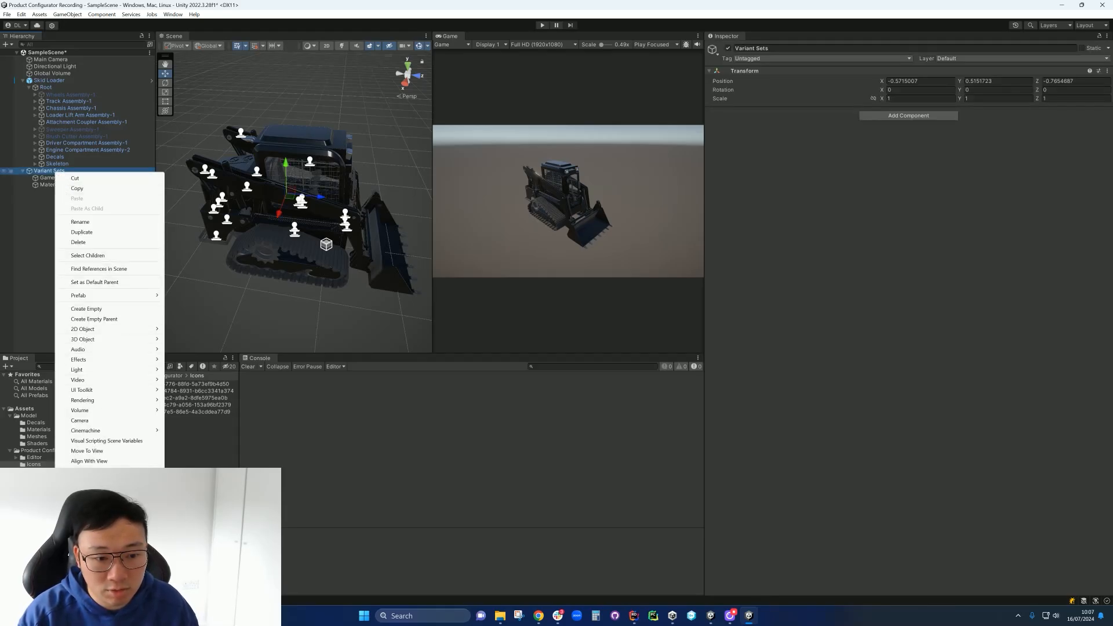
{"action": "mouse_move", "coordinate": [195, 492]}
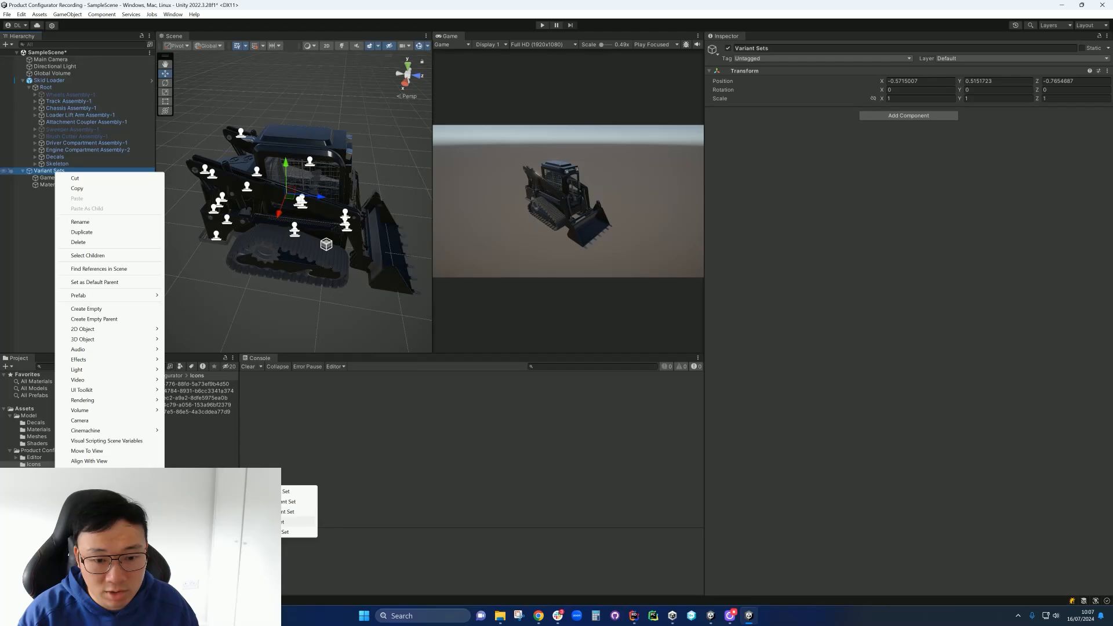
{"action": "left_click", "coordinate": [296, 522]}
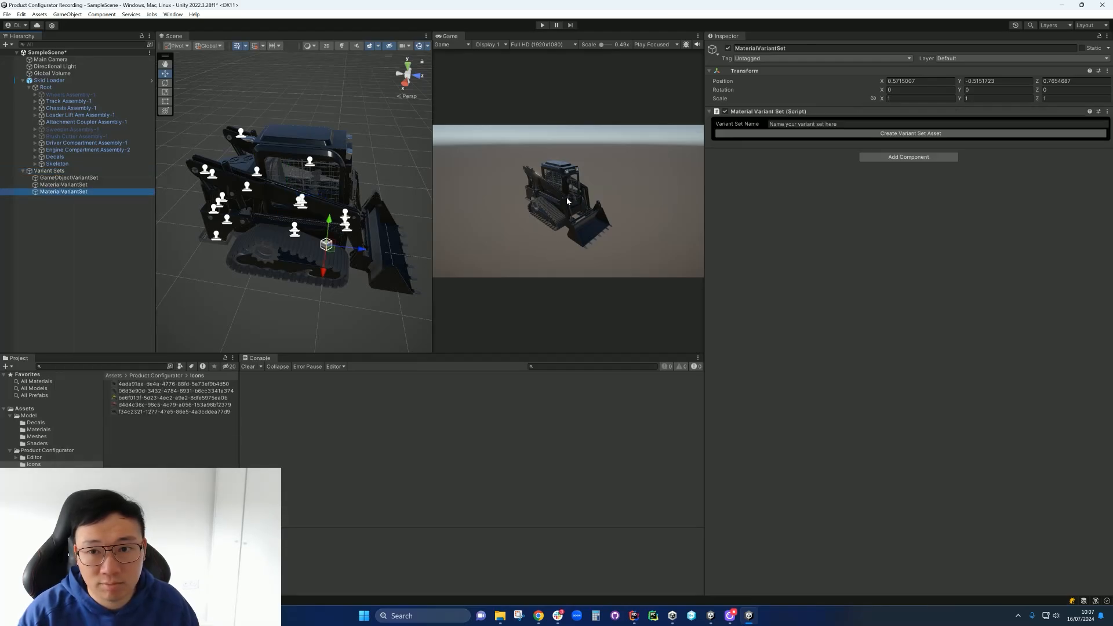
- Name the new material variant set Skeleton Color and create its variant set asset
{"action": "left_click", "coordinate": [854, 124]}
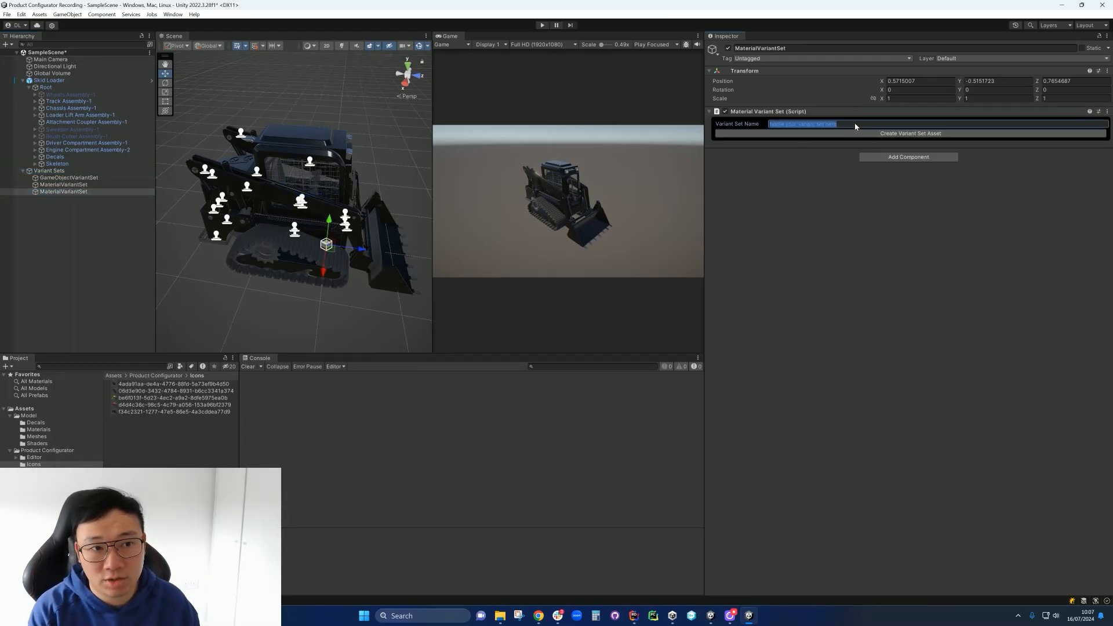
{"action": "type", "text": "Sk"}
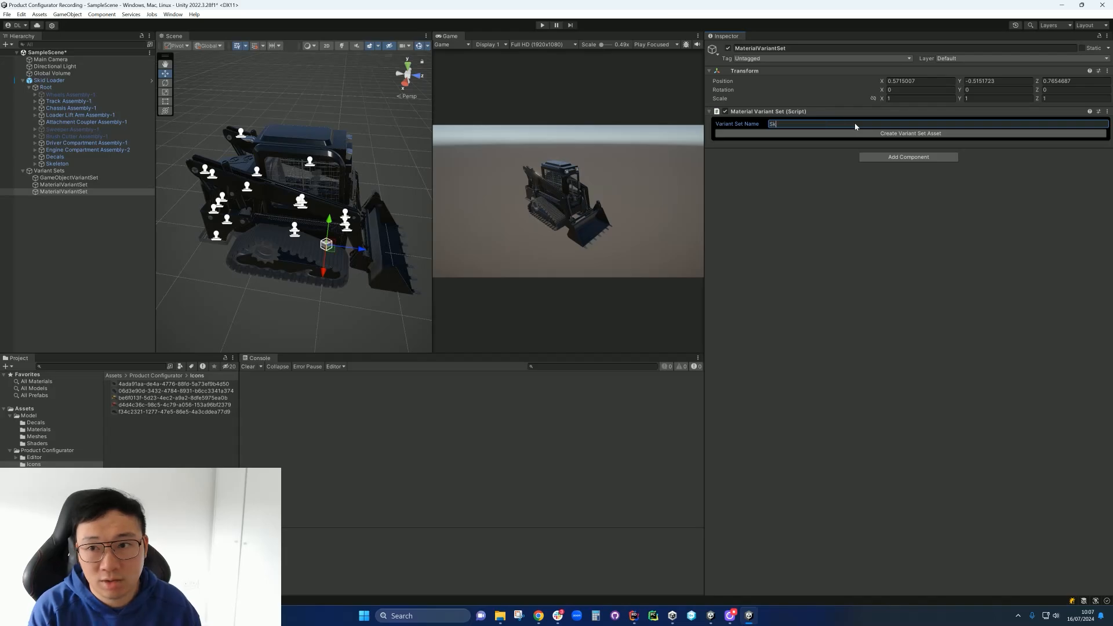
{"action": "type", "text": "elet"}
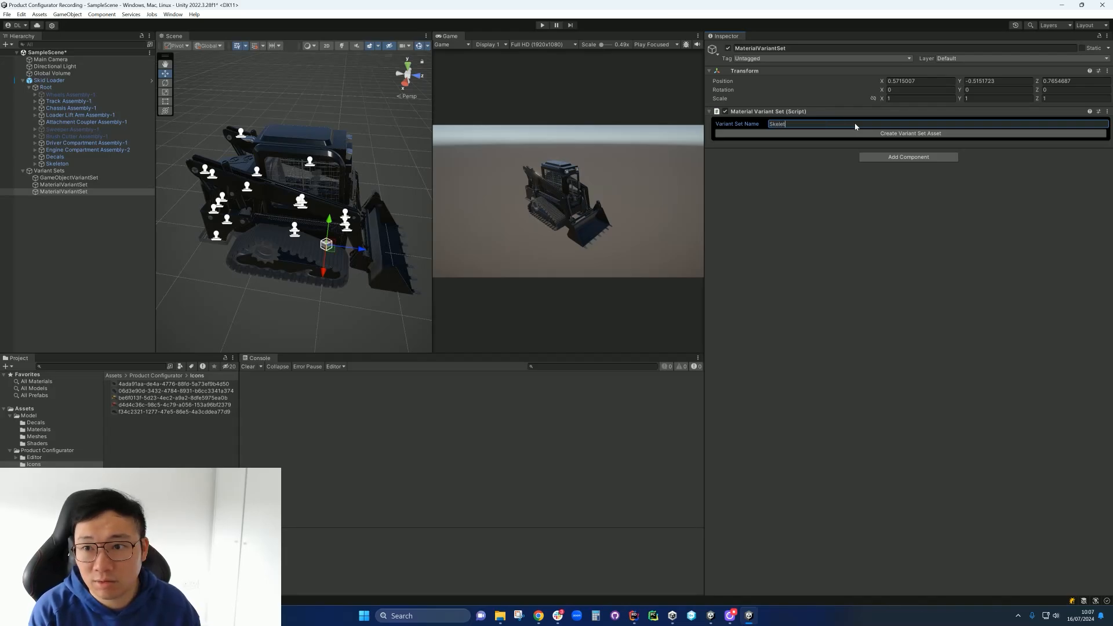
{"action": "type", "text": "on COl"}
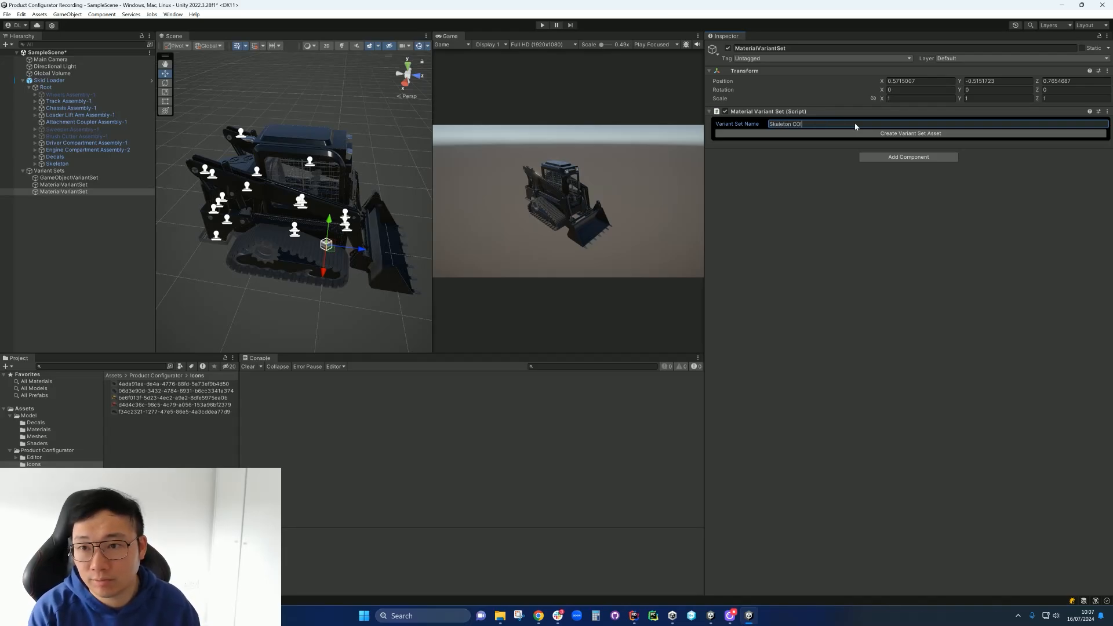
{"action": "type", "text": "orlor"}
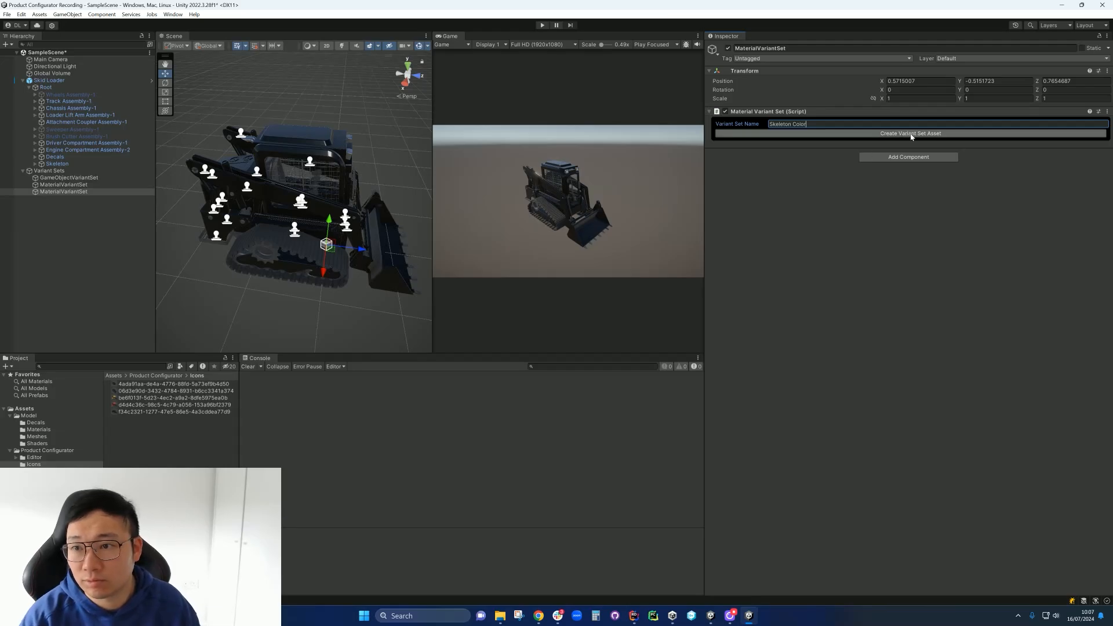
{"action": "left_click", "coordinate": [847, 133]}
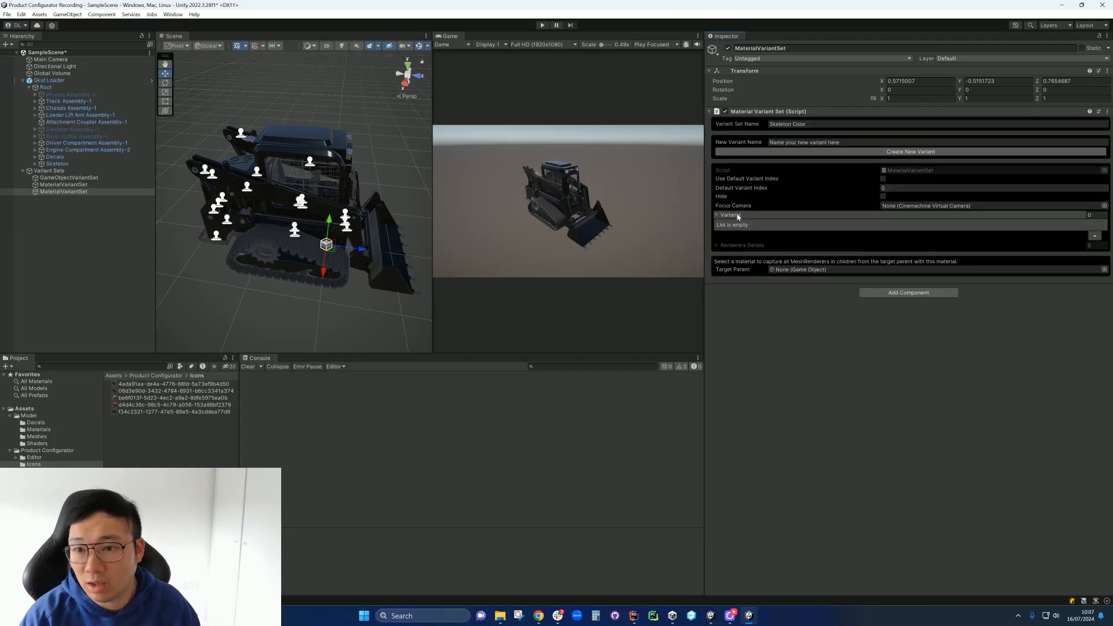
- Create three variants named Black, Yellow and Red in the Skeleton Color set
{"action": "left_click", "coordinate": [892, 143]}
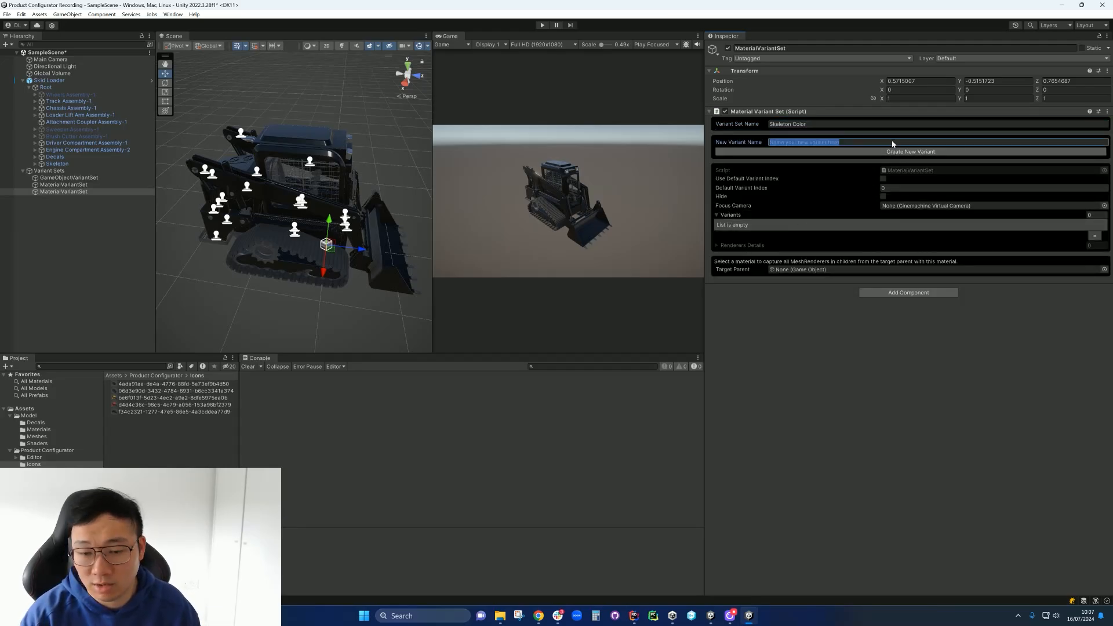
{"action": "type", "text": "Black"}
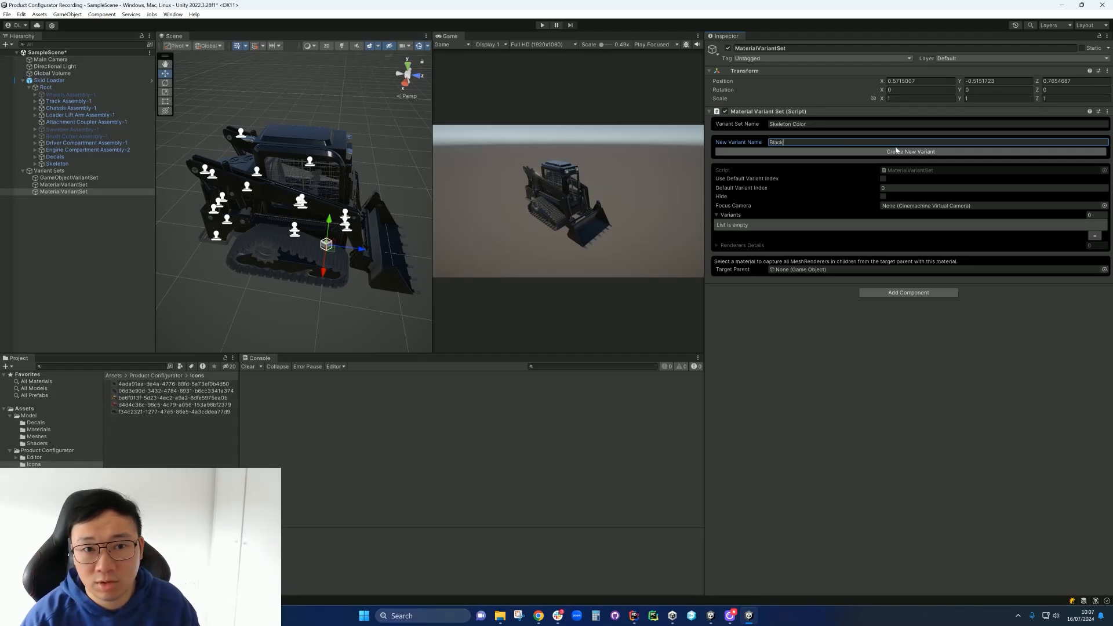
{"action": "left_click", "coordinate": [879, 150]}
{"action": "left_click", "coordinate": [770, 142]}
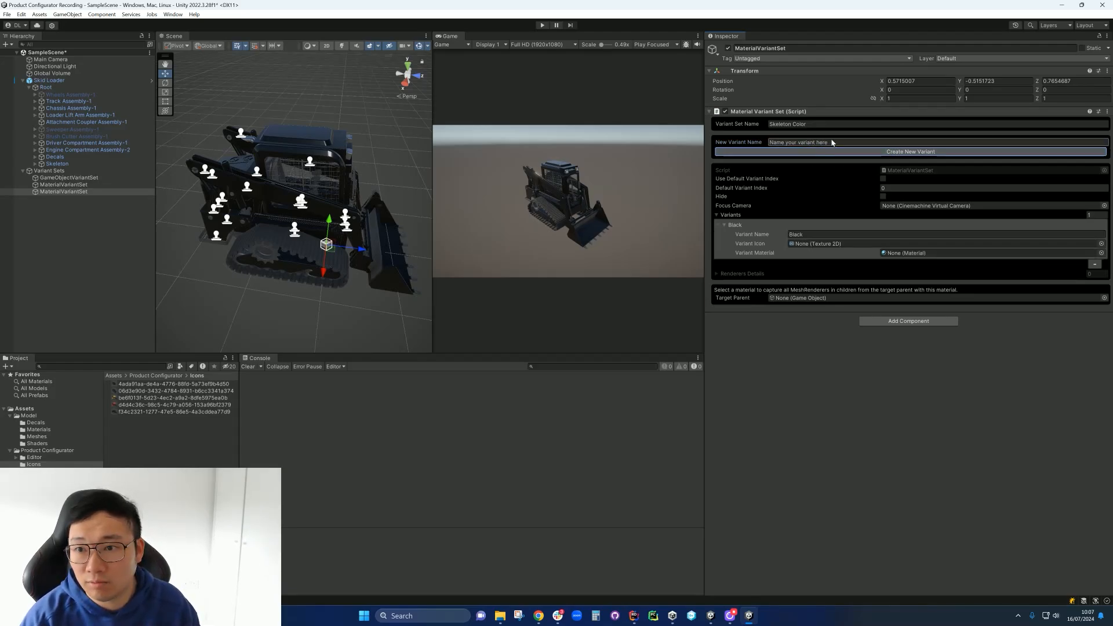
{"action": "type", "text": "Yell"}
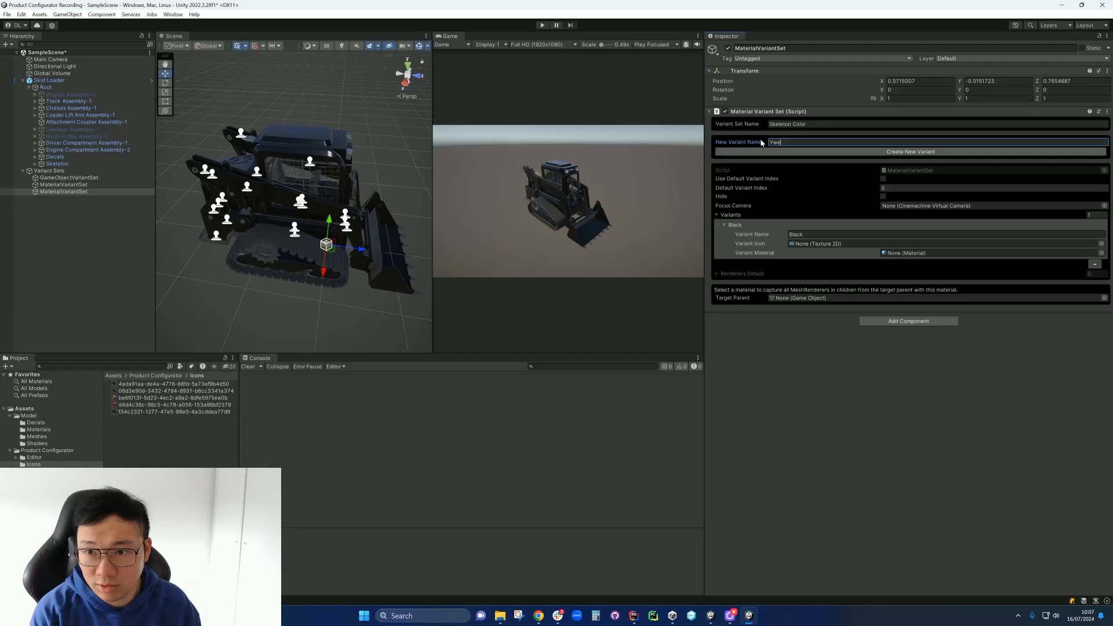
{"action": "key", "text": "BackSpace"}
{"action": "key", "text": "BackSpace"}
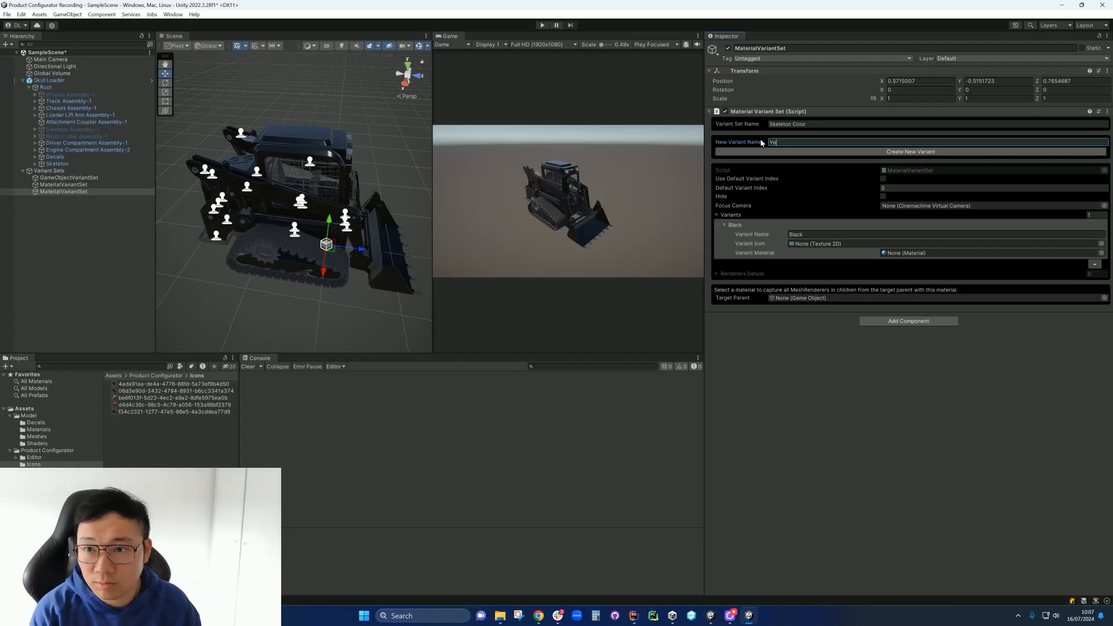
{"action": "type", "text": "ow"}
{"action": "left_click", "coordinate": [816, 151]}
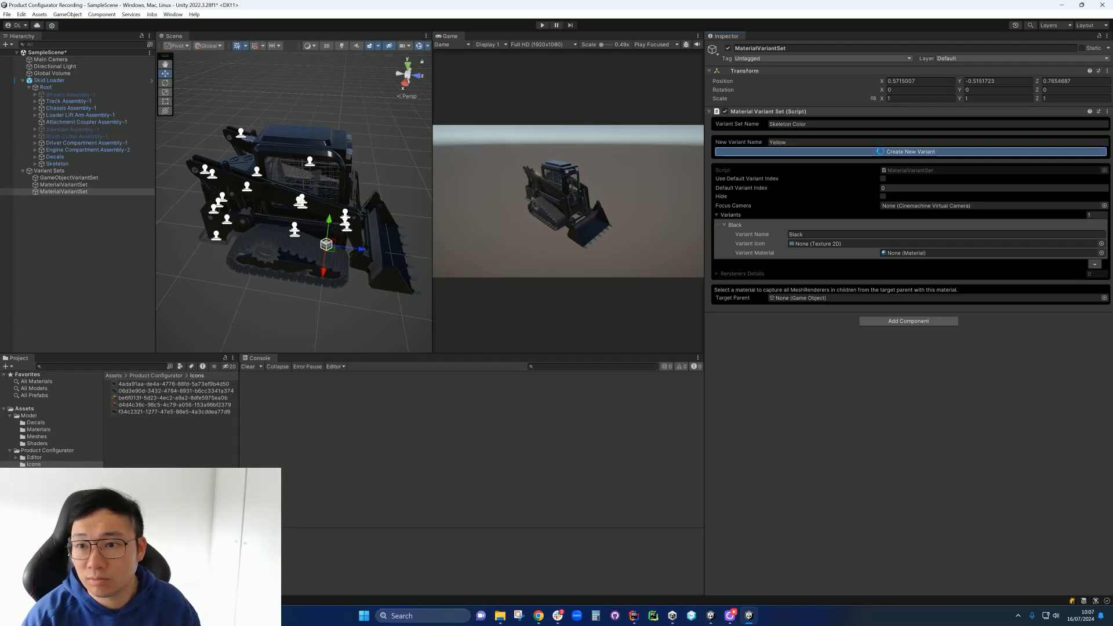
{"action": "left_click", "coordinate": [817, 144]}
{"action": "type", "text": "Red"}
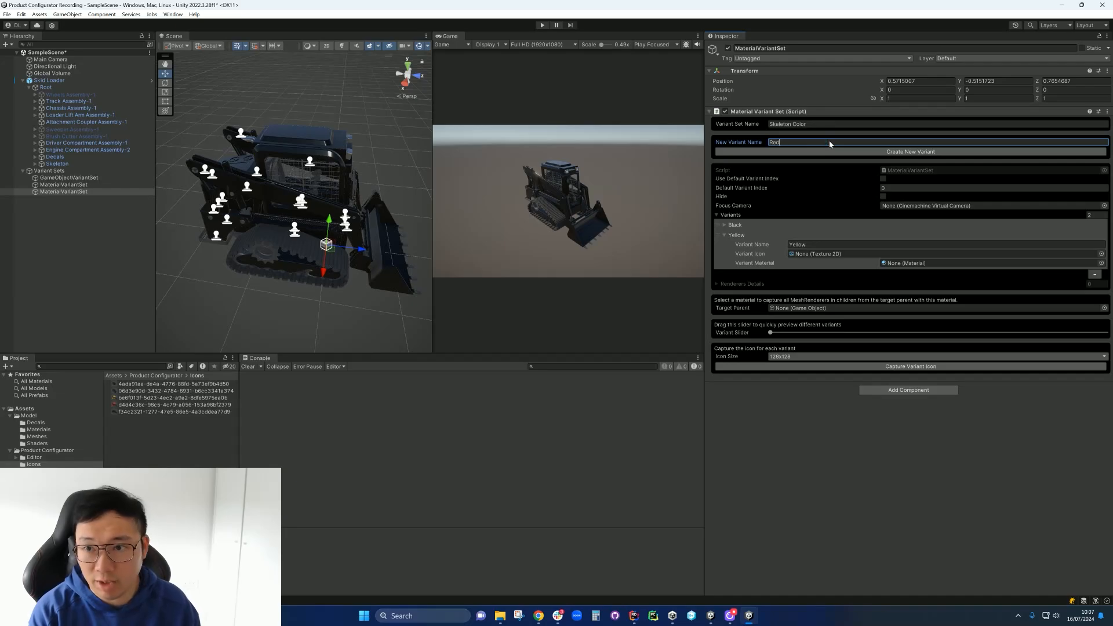
{"action": "left_click", "coordinate": [909, 154]}
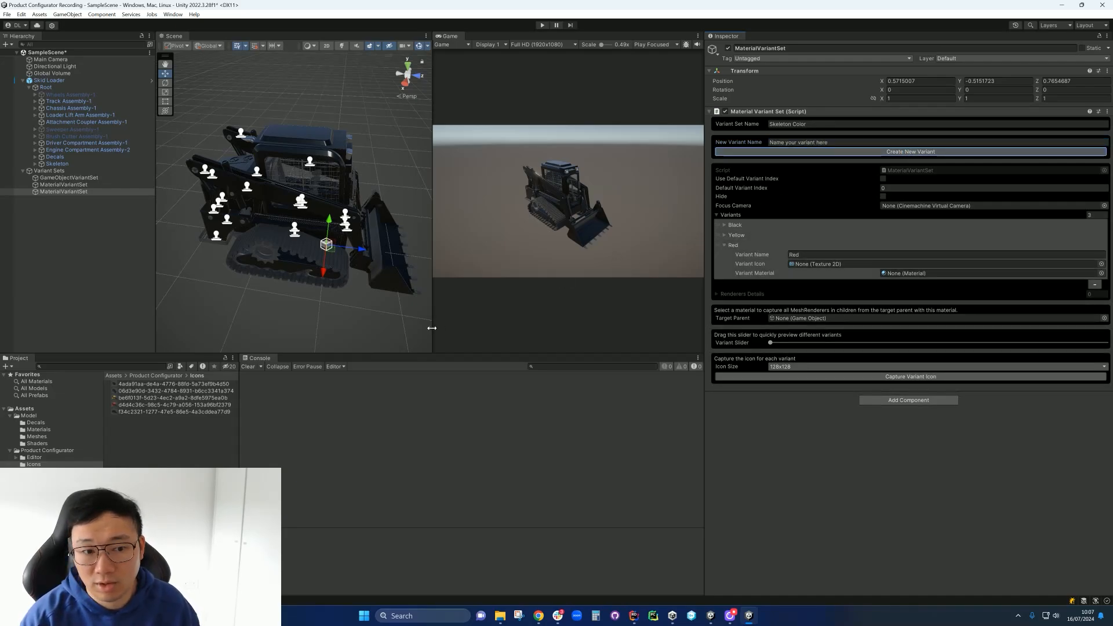
- Inspect the material on the lift arm's outer frame and locate it in the project's Materials folder
{"action": "left_click", "coordinate": [725, 225]}
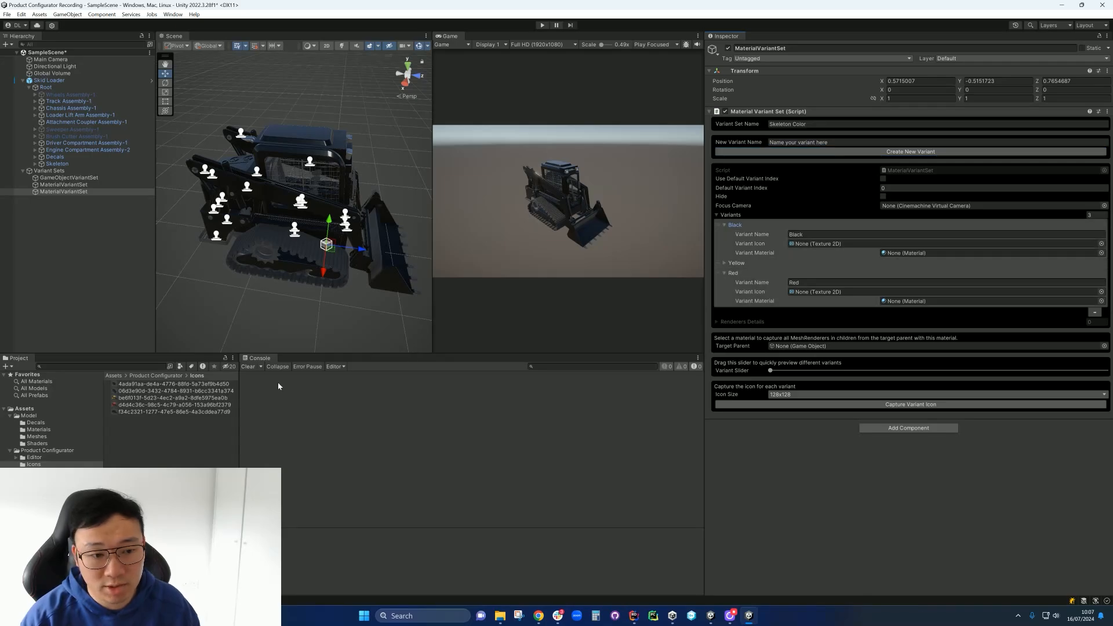
{"action": "left_click", "coordinate": [217, 176]}
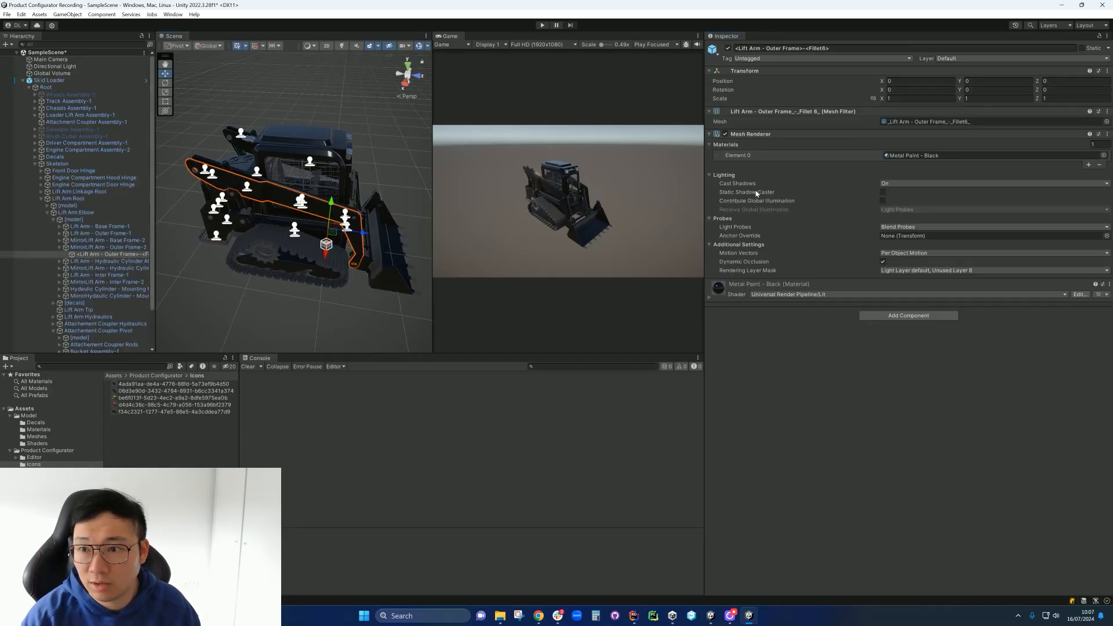
{"action": "left_click", "coordinate": [914, 155]}
{"action": "scroll", "coordinate": [58, 279], "scroll_direction": "down", "scroll_amount": 3}
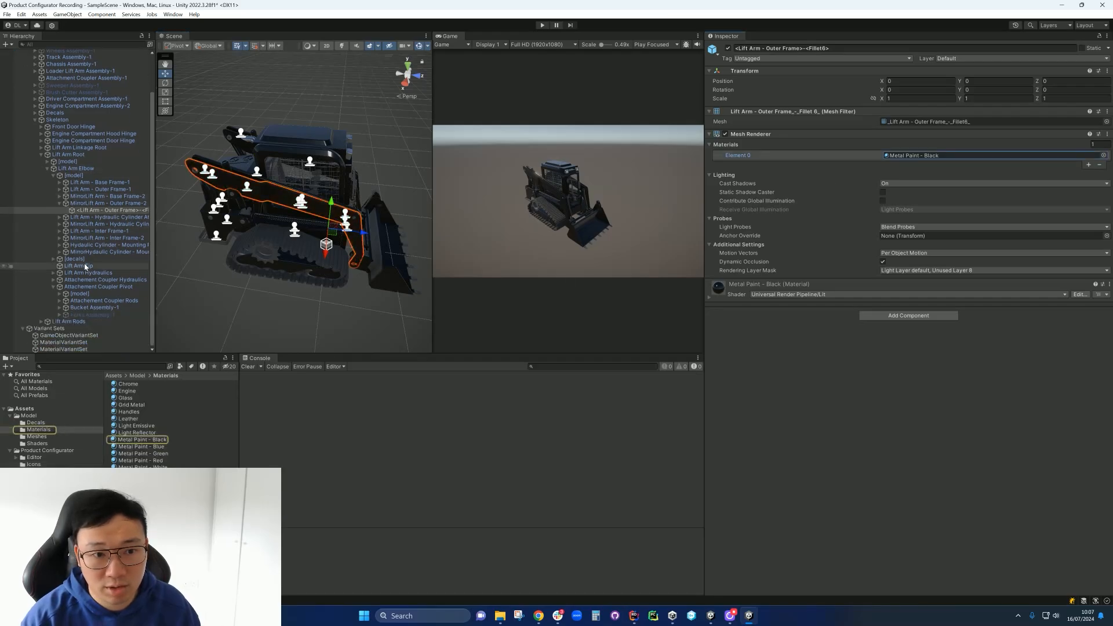
- Assign Metal Paint - Black, Metal Paint - Yellow and Metal Paint - Red to the Black, Yellow and Red variants of the Skeleton Color set
{"action": "left_click", "coordinate": [65, 350]}
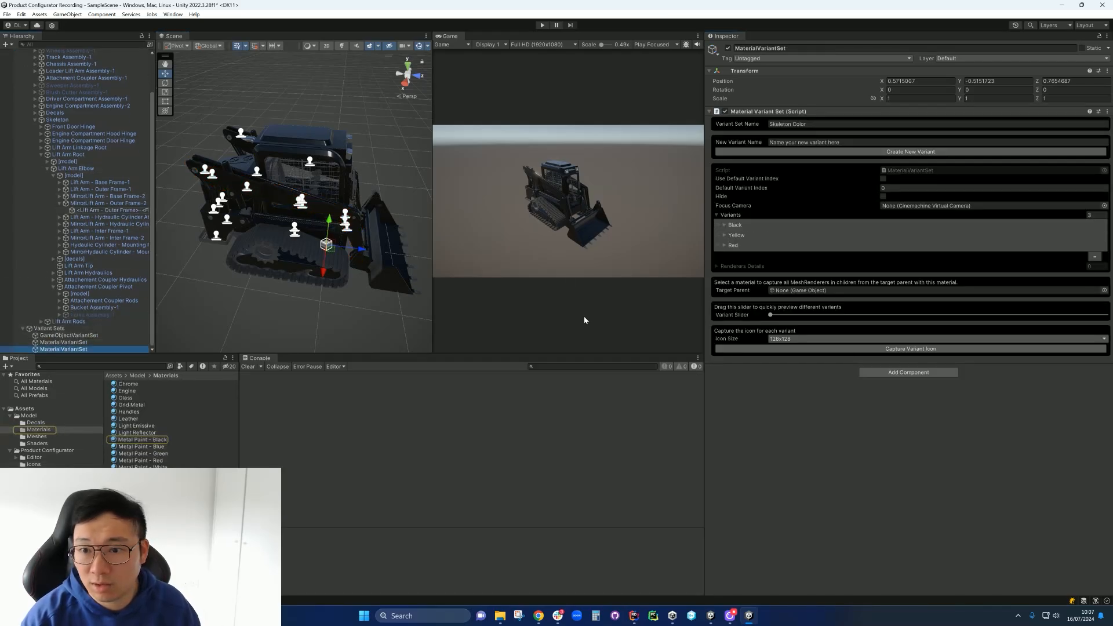
{"action": "left_click", "coordinate": [725, 225]}
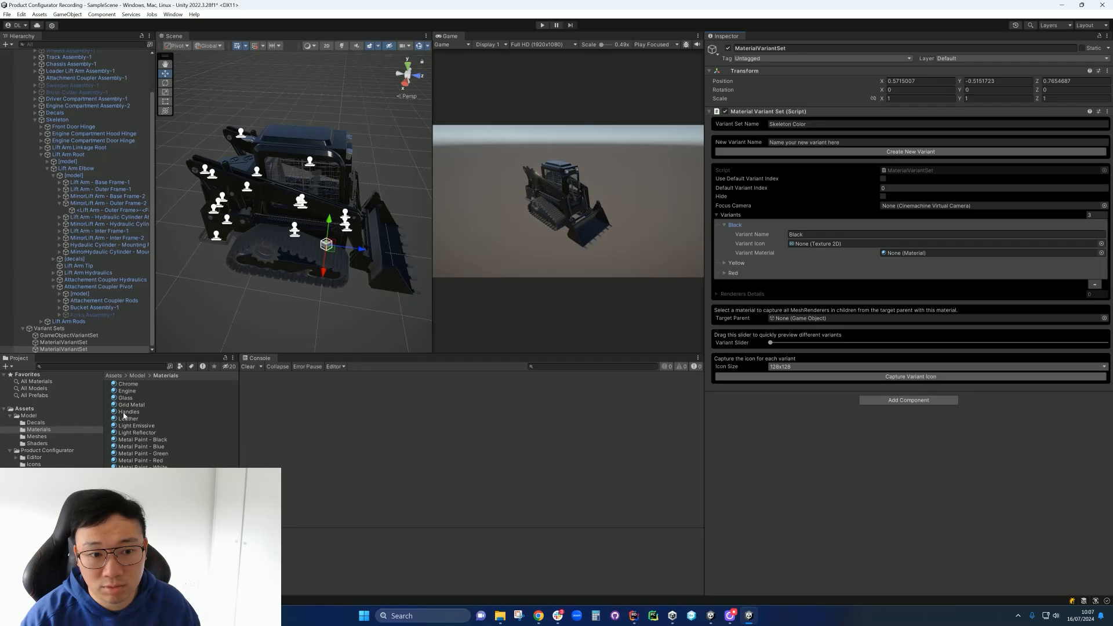
{"action": "mouse_move", "coordinate": [138, 441]}
{"action": "left_mouse_down"}
{"action": "mouse_move", "coordinate": [268, 429]}
{"action": "mouse_move", "coordinate": [841, 249]}
{"action": "mouse_move", "coordinate": [908, 255]}
{"action": "left_mouse_up"}
{"action": "left_click", "coordinate": [724, 263]}
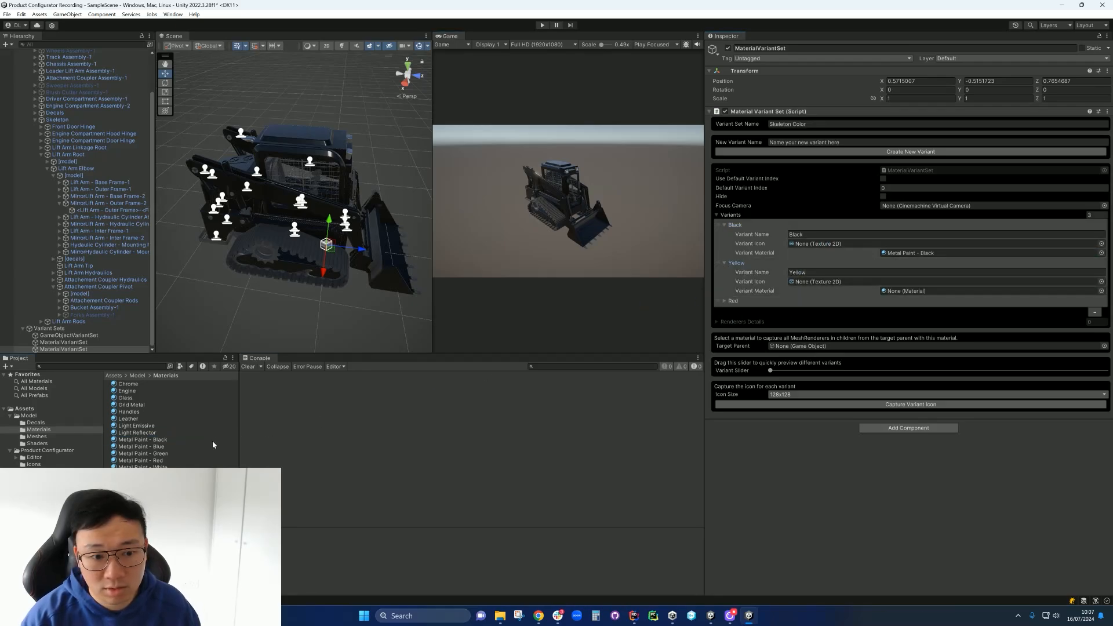
{"action": "mouse_move", "coordinate": [139, 474]}
{"action": "left_mouse_down"}
{"action": "mouse_move", "coordinate": [700, 313]}
{"action": "mouse_move", "coordinate": [908, 291]}
{"action": "left_mouse_up"}
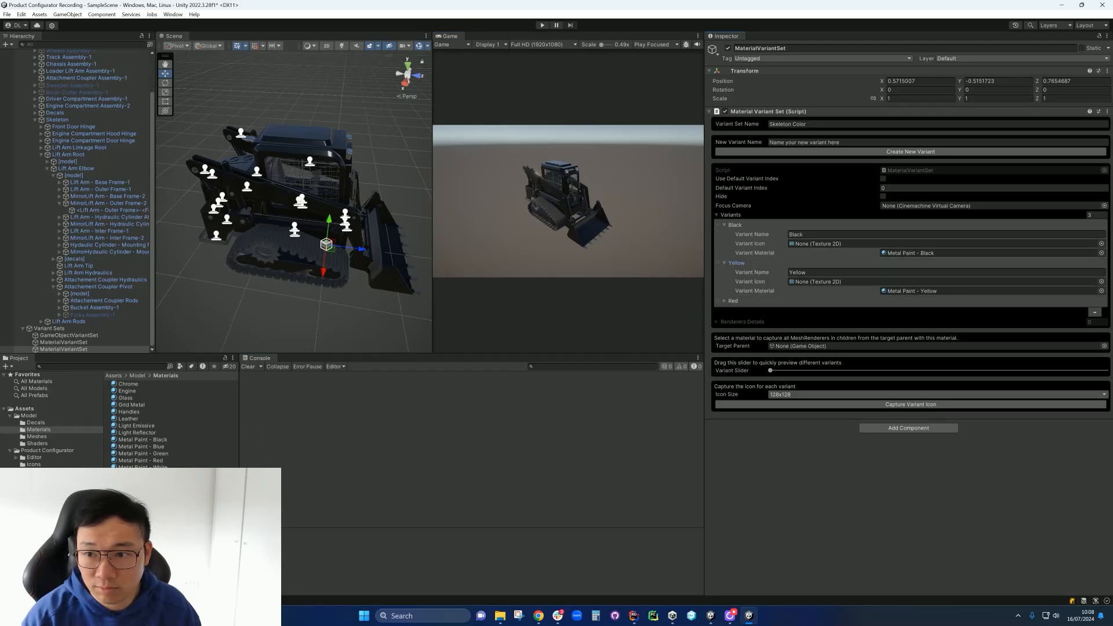
{"action": "left_click", "coordinate": [725, 301]}
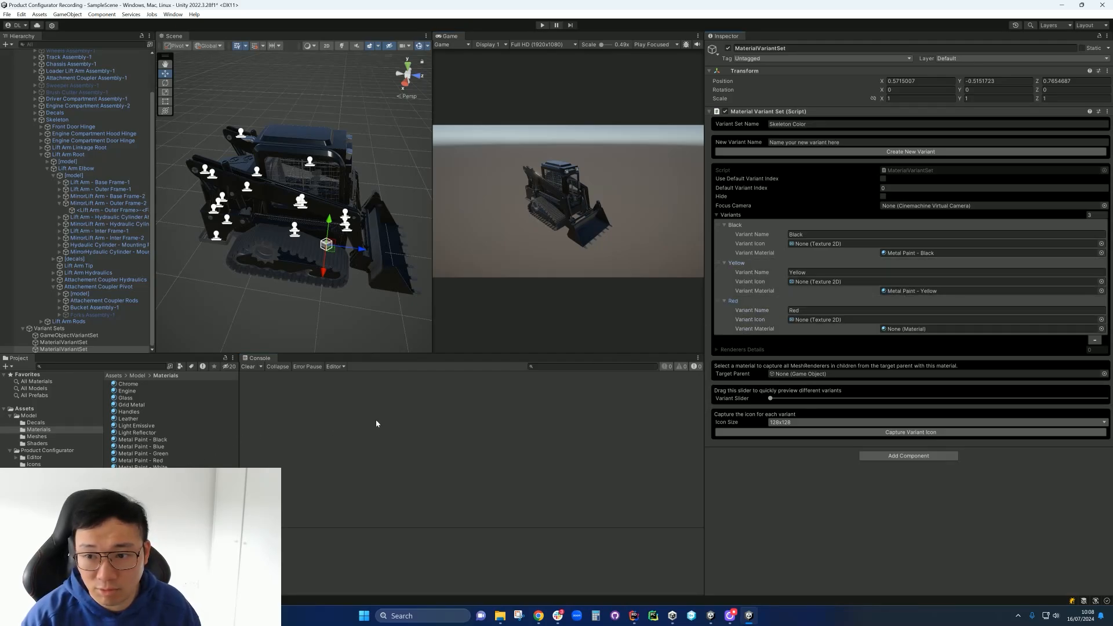
{"action": "mouse_move", "coordinate": [140, 461]}
{"action": "left_mouse_down"}
{"action": "mouse_move", "coordinate": [790, 328]}
{"action": "mouse_move", "coordinate": [905, 328]}
{"action": "left_mouse_up"}
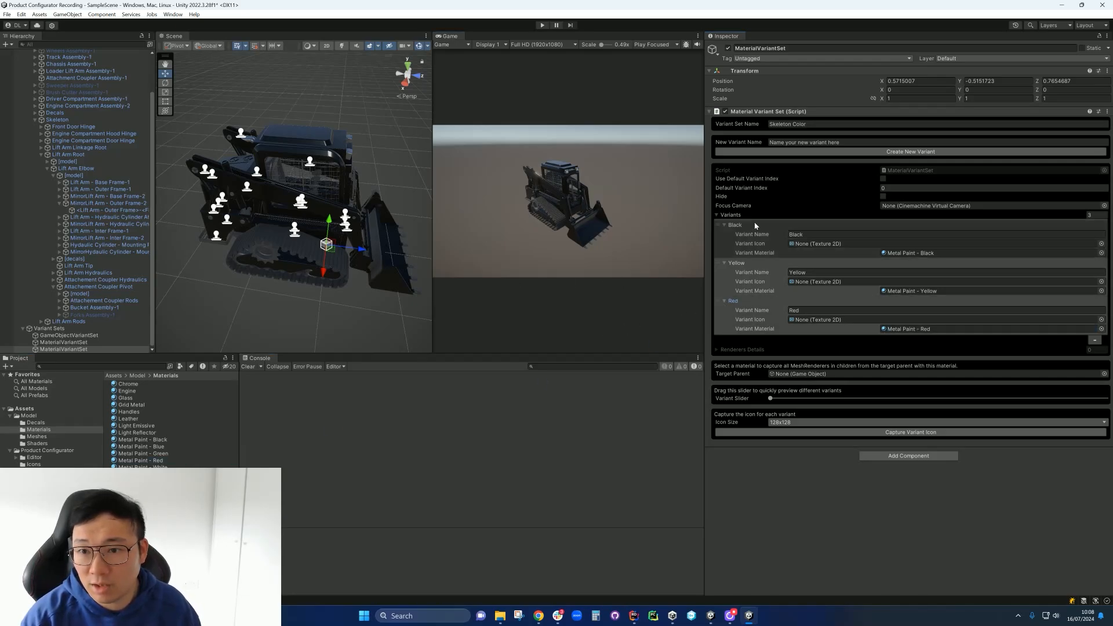
{"action": "left_click", "coordinate": [721, 224]}
{"action": "left_click", "coordinate": [723, 225]}
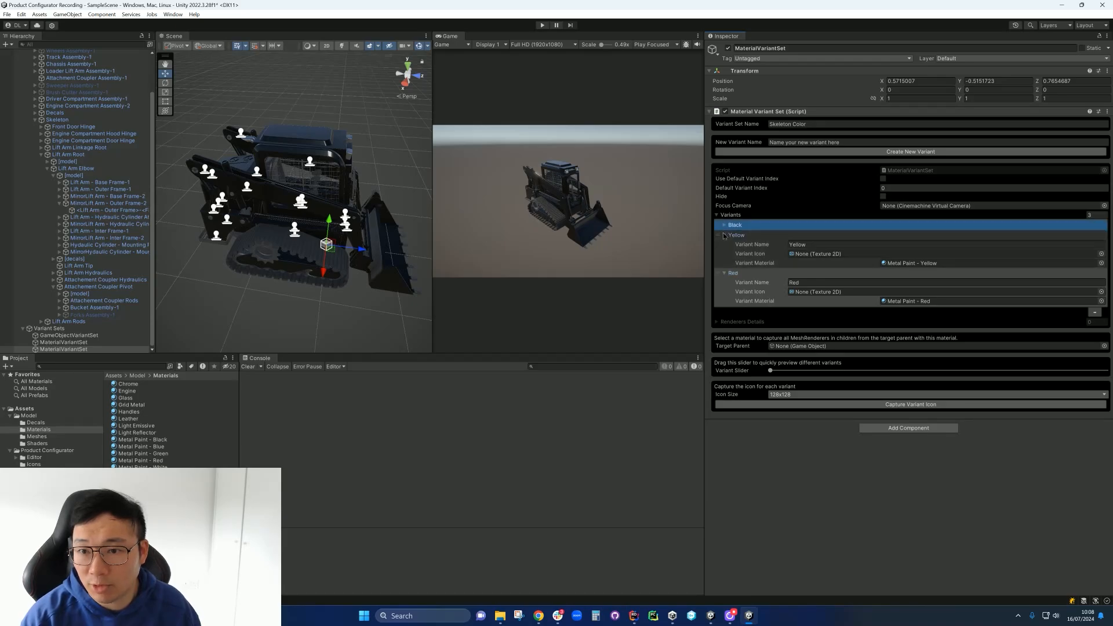
{"action": "left_click", "coordinate": [725, 235]}
{"action": "left_click", "coordinate": [724, 246]}
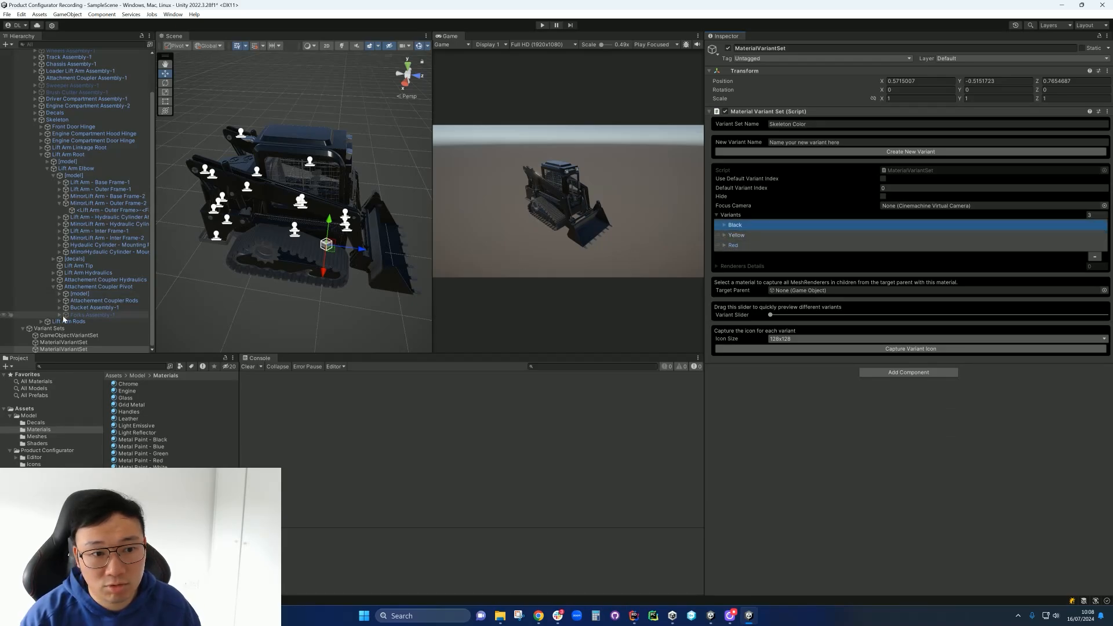
- Capture all mesh renderers under the Skeleton object that use Metal Paint - Black for the Skeleton Color set
{"action": "left_click", "coordinate": [35, 120]}
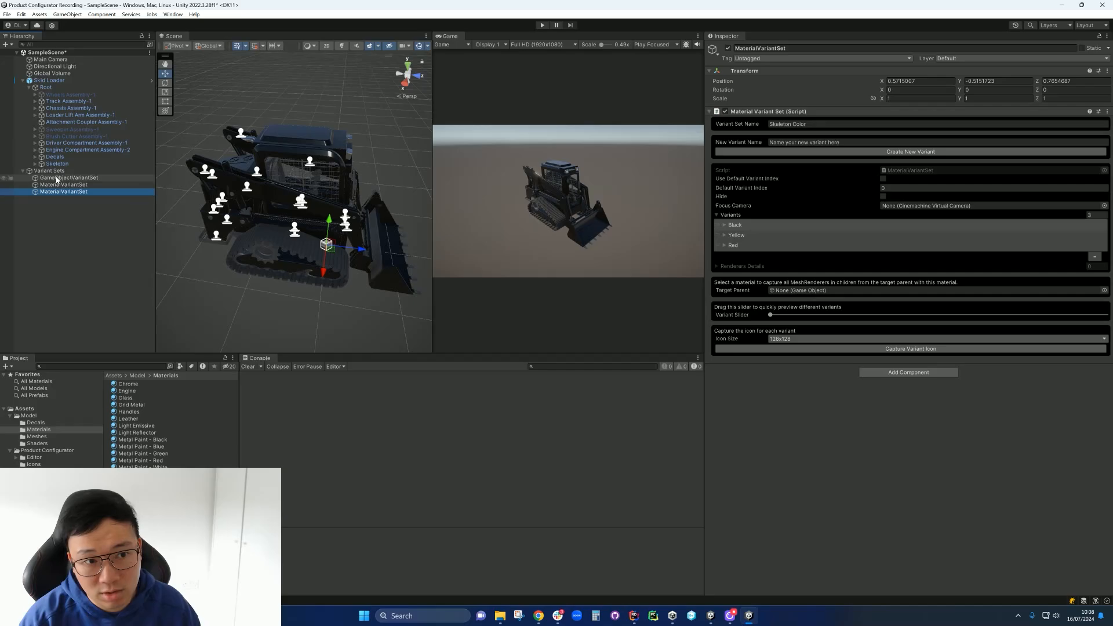
{"action": "left_click", "coordinate": [54, 164]}
{"action": "left_click", "coordinate": [57, 186]}
{"action": "left_click", "coordinate": [57, 192]}
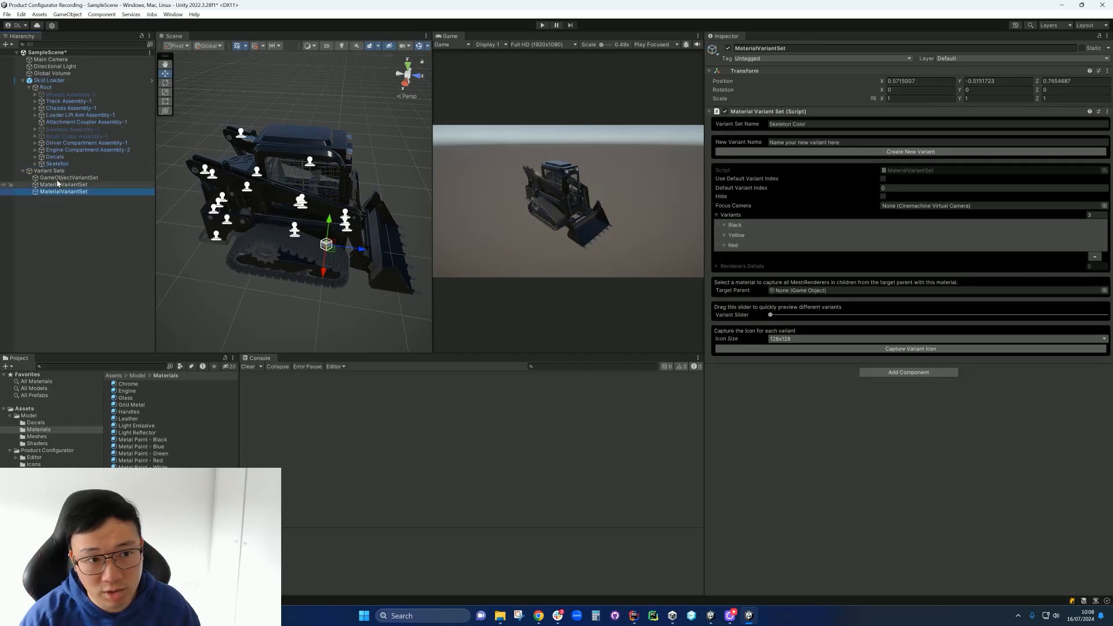
{"action": "left_click_drag", "start_coordinate": [57, 164], "coordinate": [789, 290]}
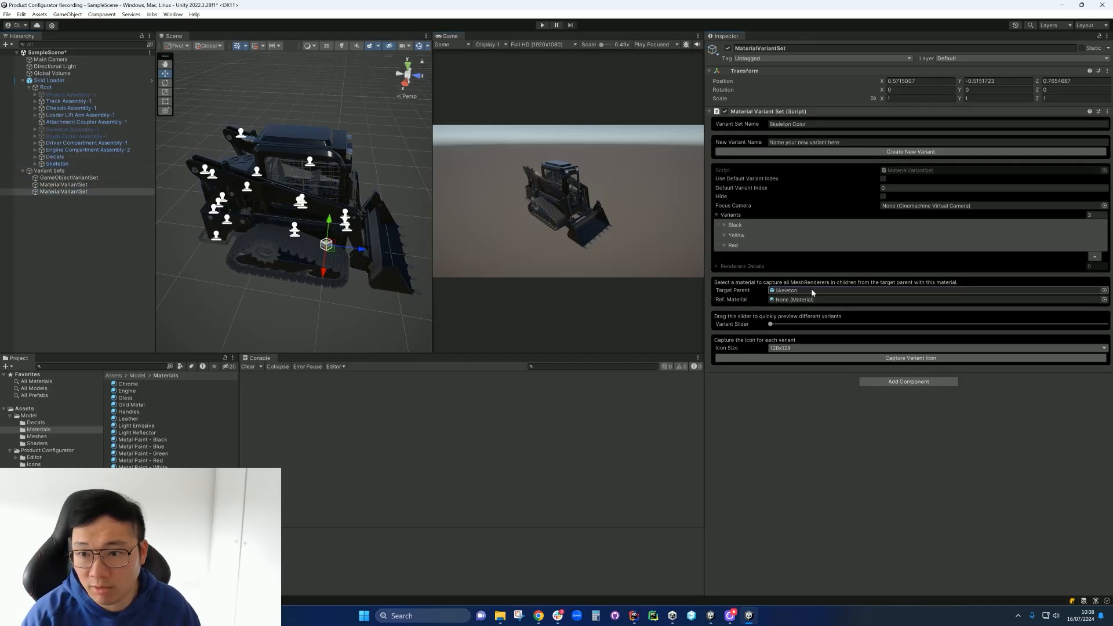
{"action": "mouse_move", "coordinate": [138, 442]}
{"action": "left_mouse_down"}
{"action": "mouse_move", "coordinate": [604, 412]}
{"action": "mouse_move", "coordinate": [647, 370]}
{"action": "mouse_move", "coordinate": [795, 300]}
{"action": "left_mouse_up"}
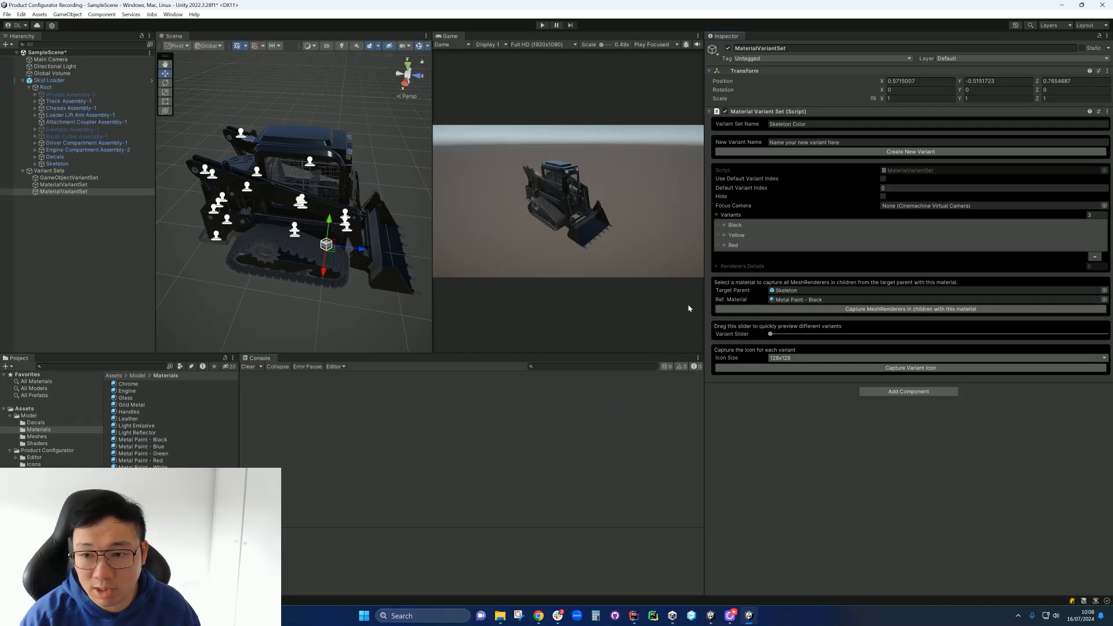
{"action": "left_click", "coordinate": [907, 309]}
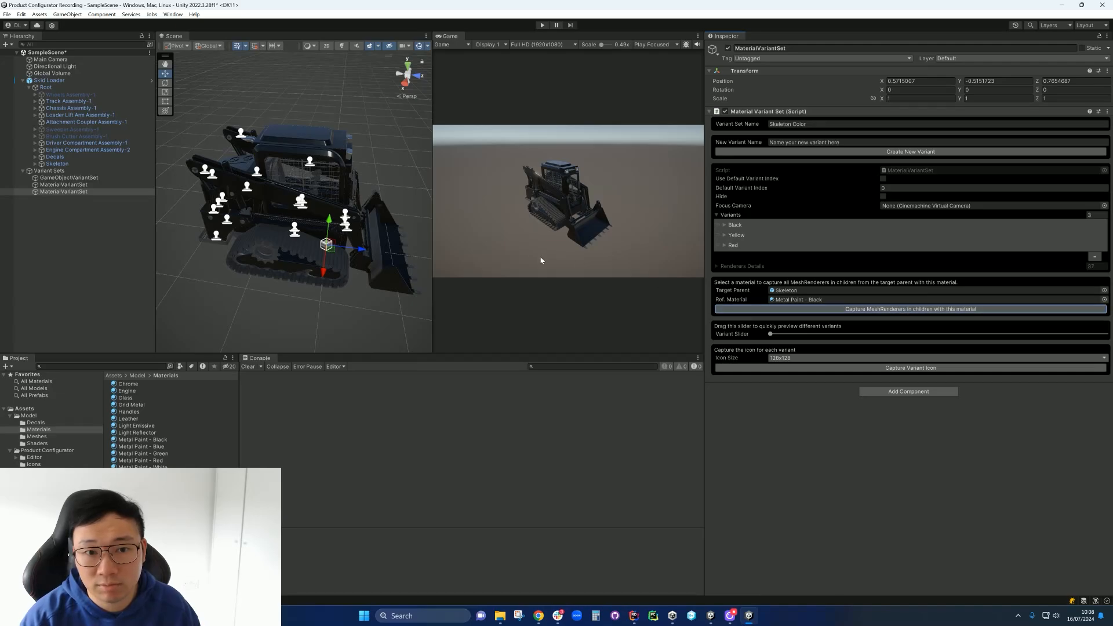
- Preview the variants of the Skeleton Color and Body Color sets with their variant sliders
{"action": "left_click", "coordinate": [772, 336]}
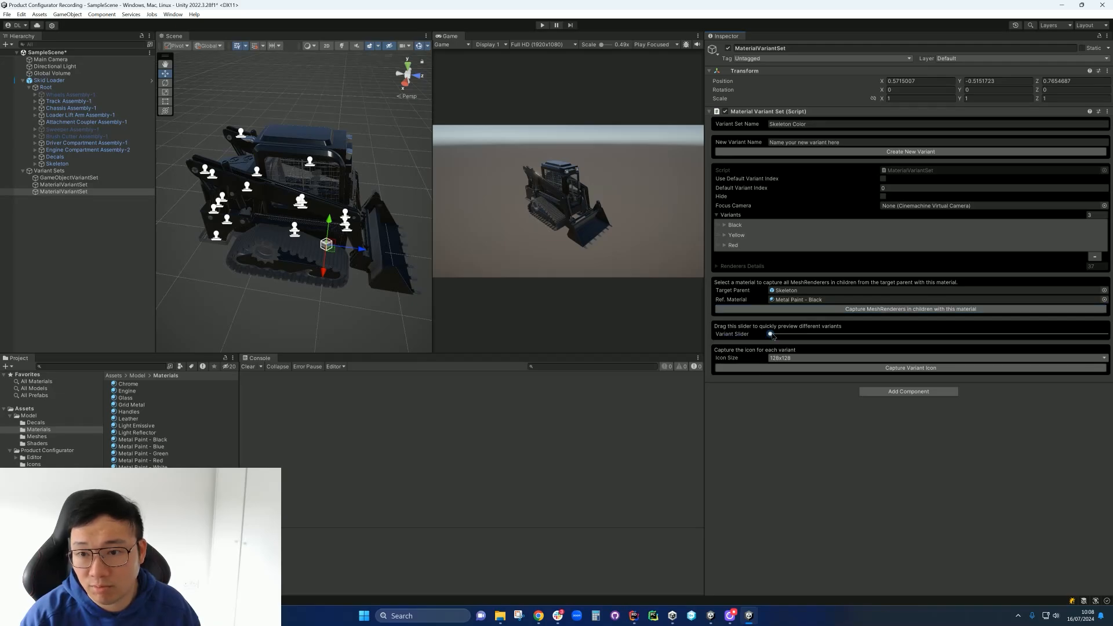
{"action": "left_click_drag", "start_coordinate": [773, 337], "coordinate": [603, 311]}
{"action": "left_click", "coordinate": [68, 185]}
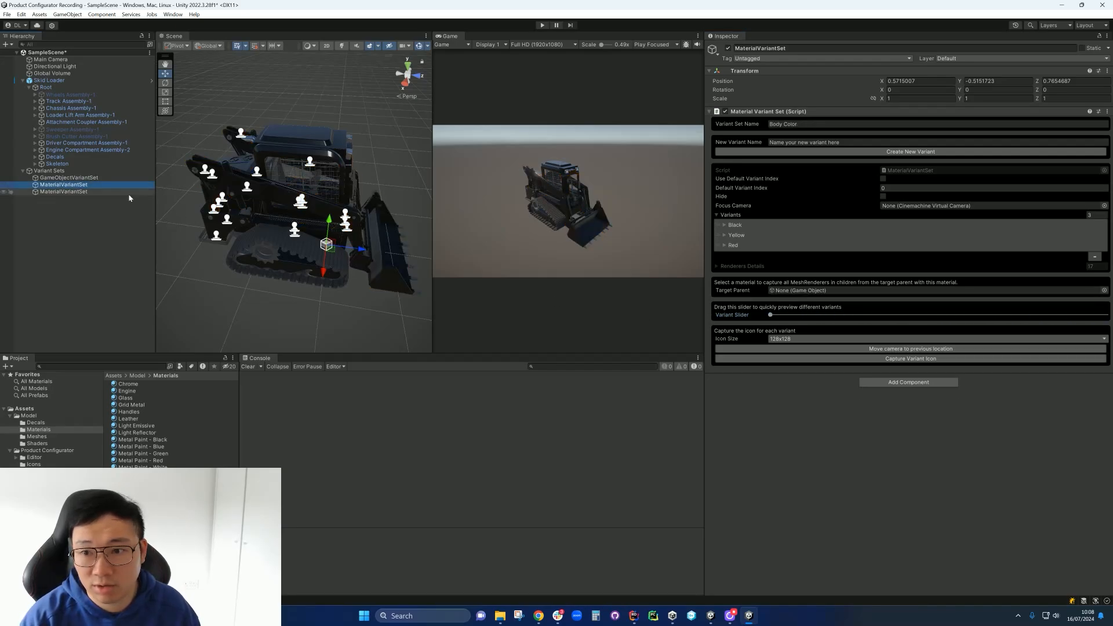
{"action": "left_click", "coordinate": [770, 315]}
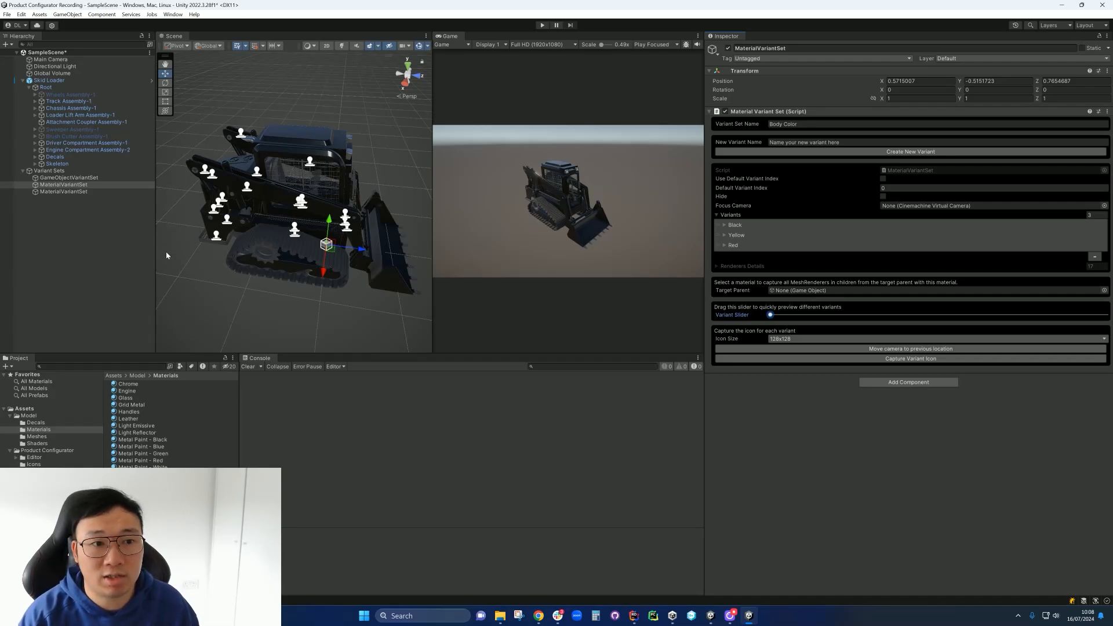
- Add a Combination Variant Set under the Variant Sets object, name it Overall Color and create its variant set asset
{"action": "left_click", "coordinate": [51, 171]}
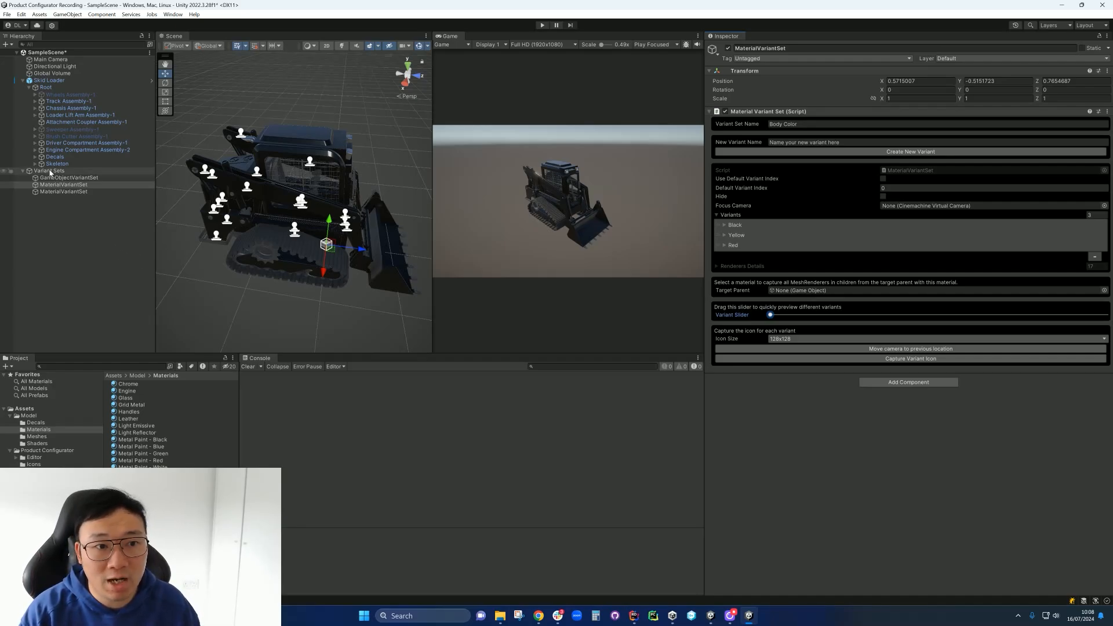
{"action": "right_click", "coordinate": [50, 171]}
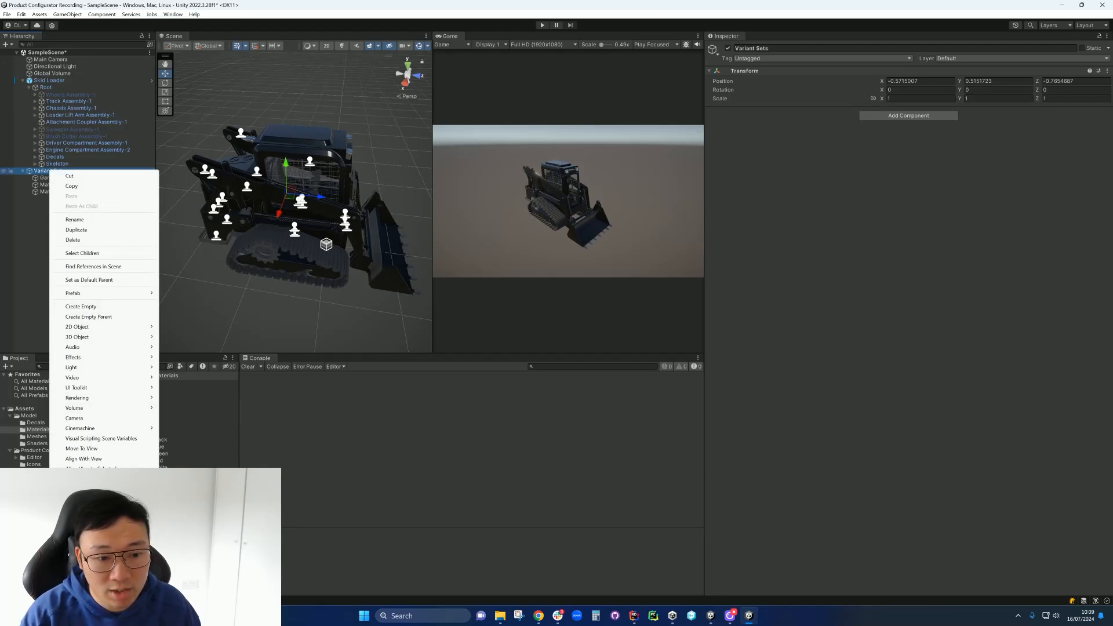
{"action": "mouse_move", "coordinate": [189, 488]}
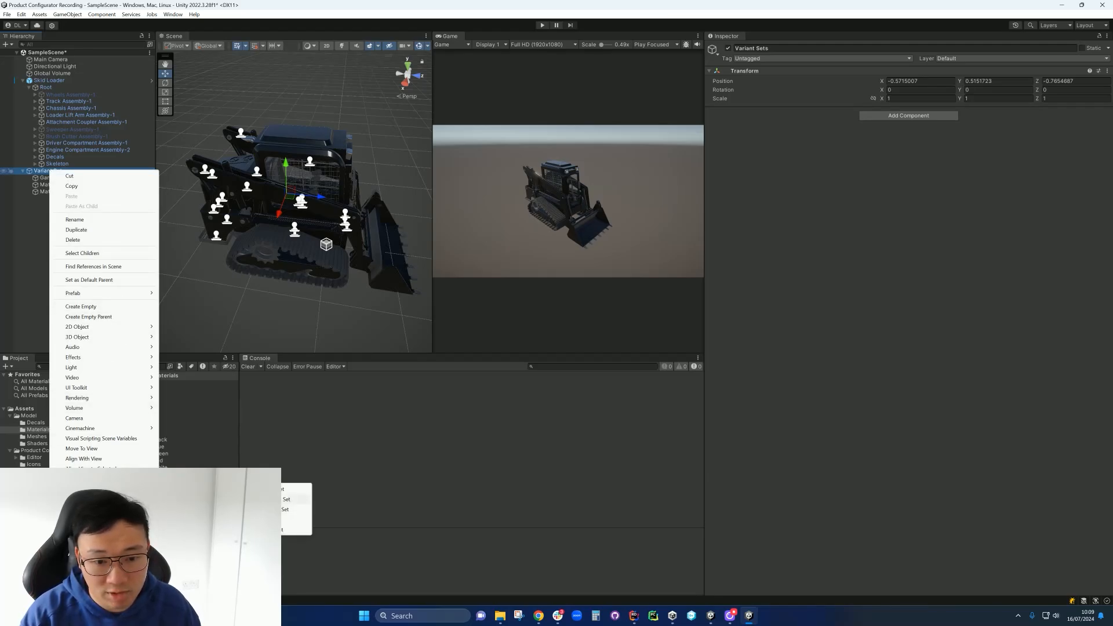
{"action": "left_click", "coordinate": [264, 500]}
{"action": "left_click", "coordinate": [856, 125]}
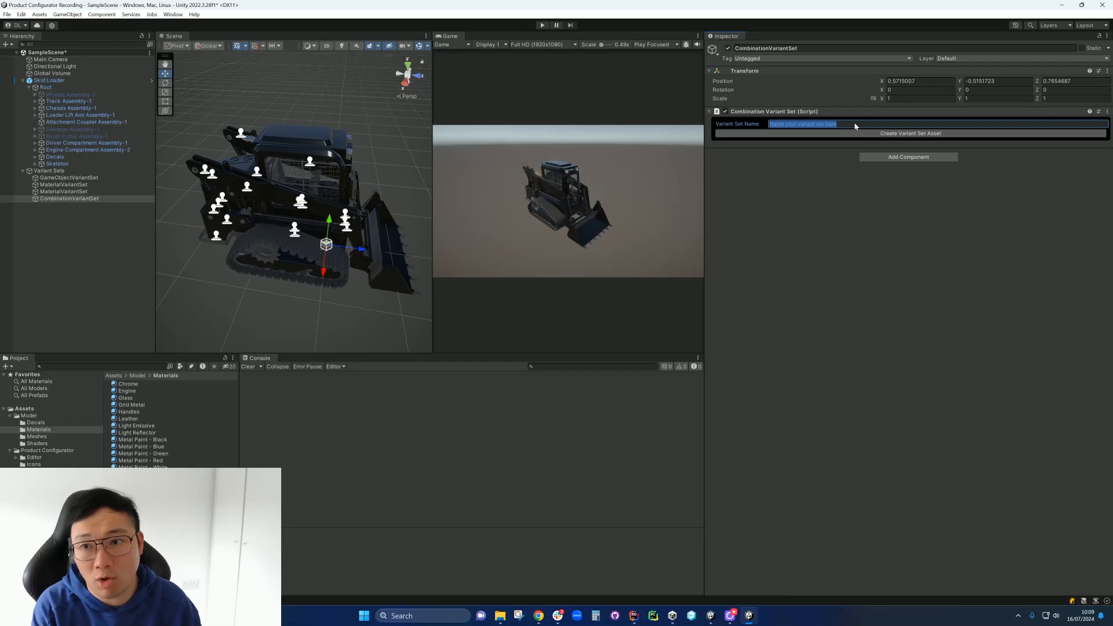
{"action": "type", "text": "Overall Color"}
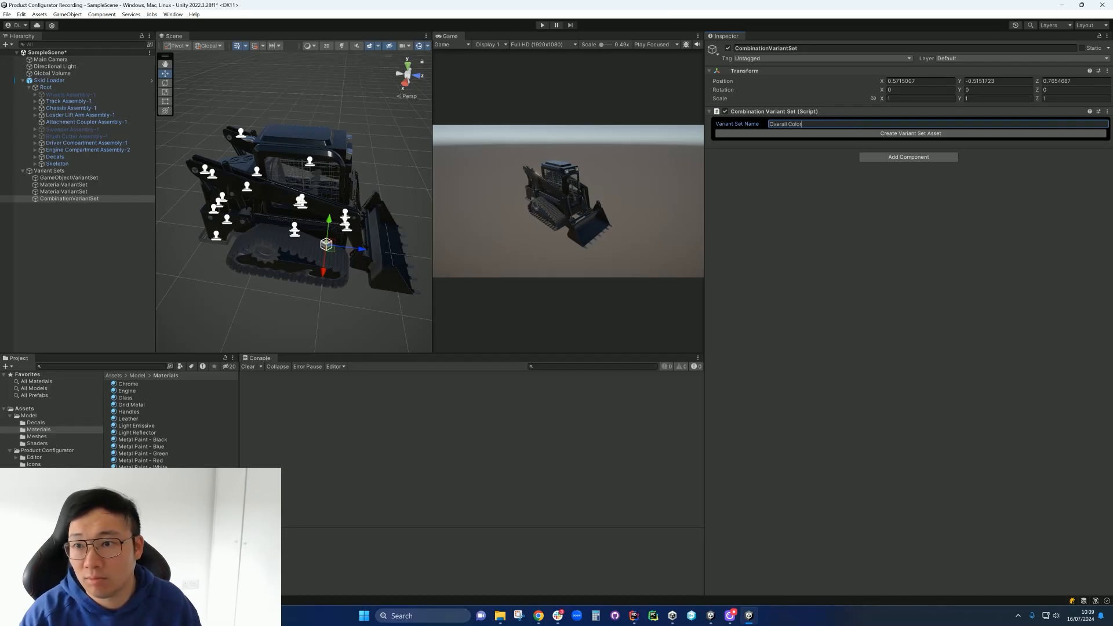
{"action": "left_click", "coordinate": [907, 133]}
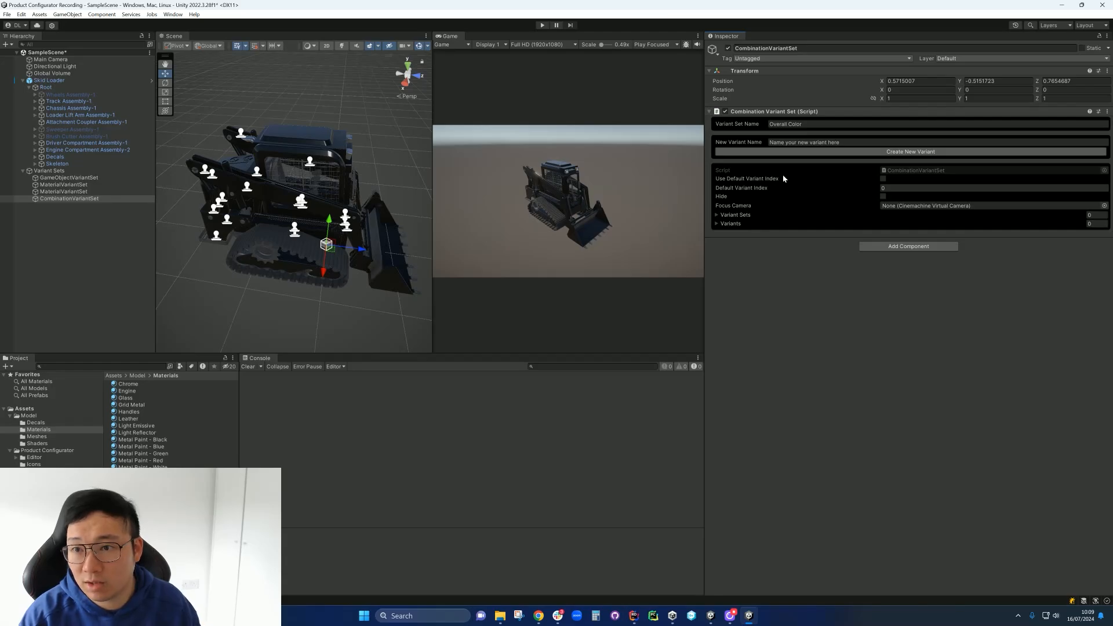
- Add the Body Color and Skeleton Color material variant sets to the Overall Color set's list of variant sets
{"action": "left_click", "coordinate": [718, 215]}
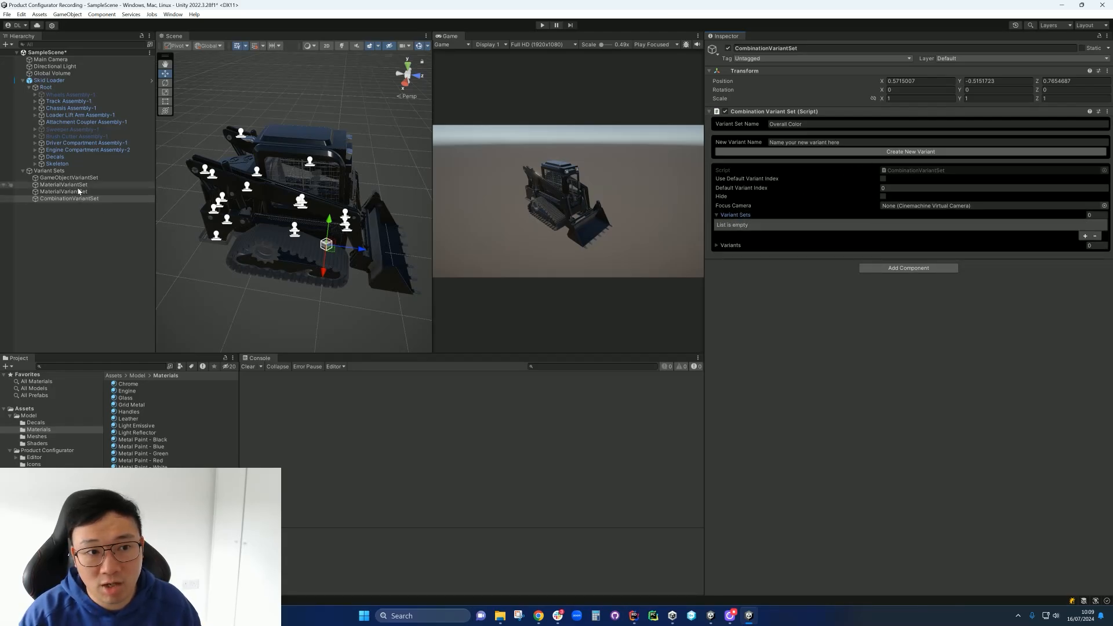
{"action": "left_click_drag", "start_coordinate": [79, 191], "coordinate": [742, 216]}
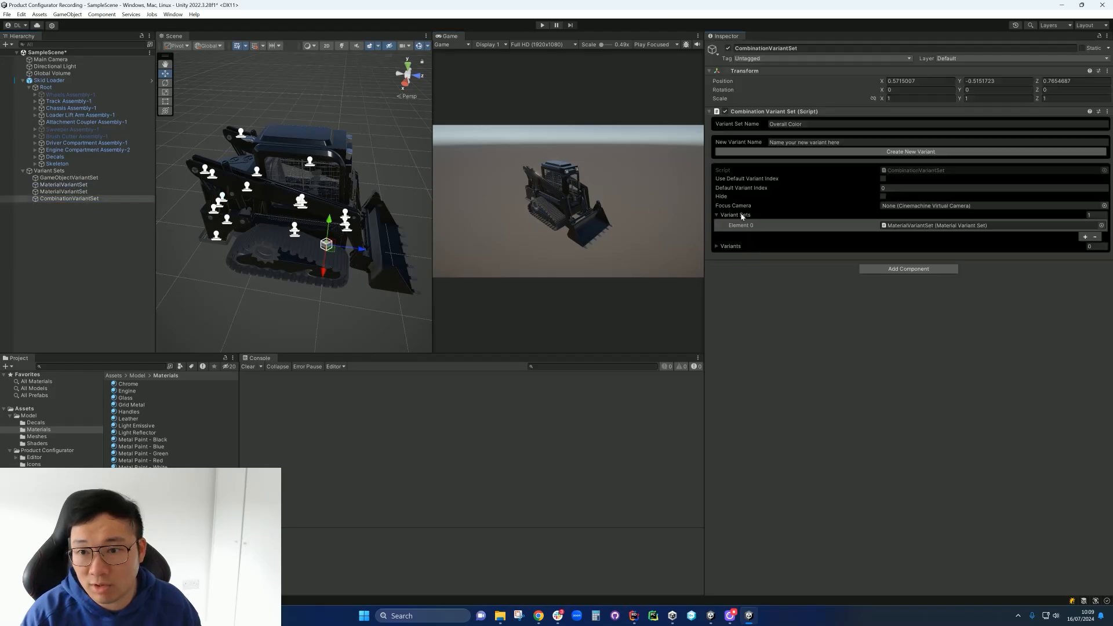
{"action": "left_click_drag", "start_coordinate": [64, 184], "coordinate": [754, 216]}
{"action": "left_click", "coordinate": [933, 226]}
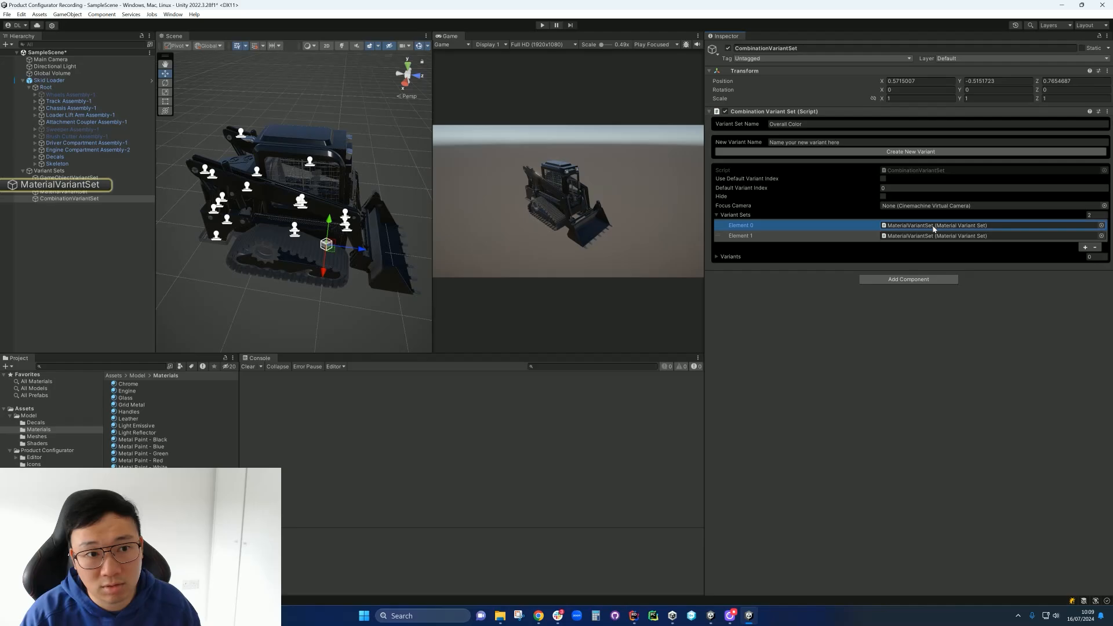
{"action": "left_click", "coordinate": [914, 236]}
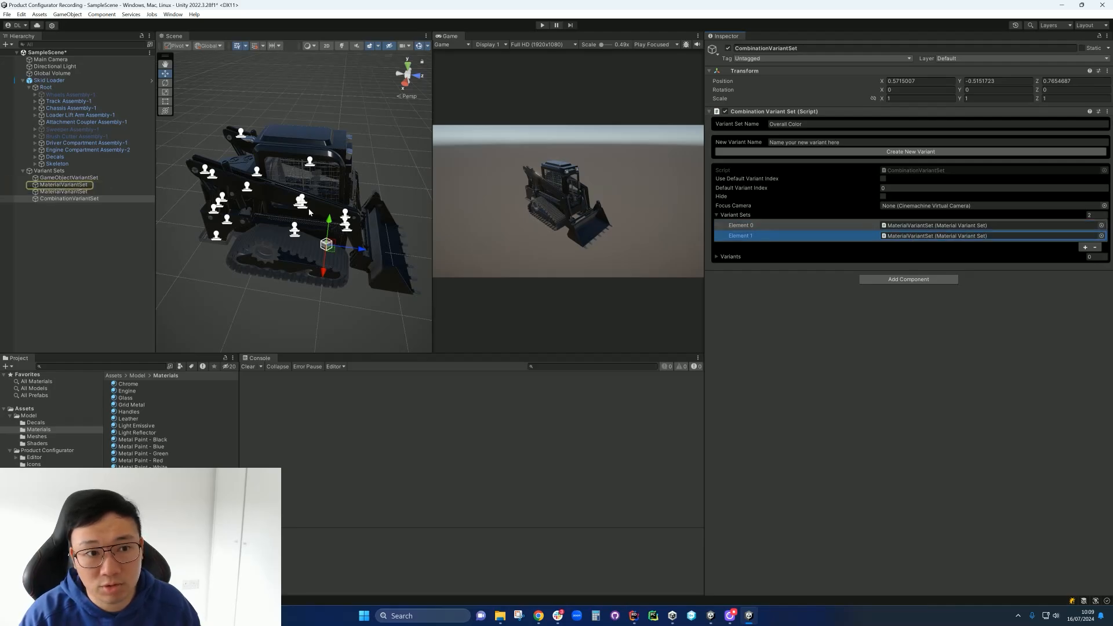
{"action": "left_click_drag", "start_coordinate": [56, 192], "coordinate": [911, 237]}
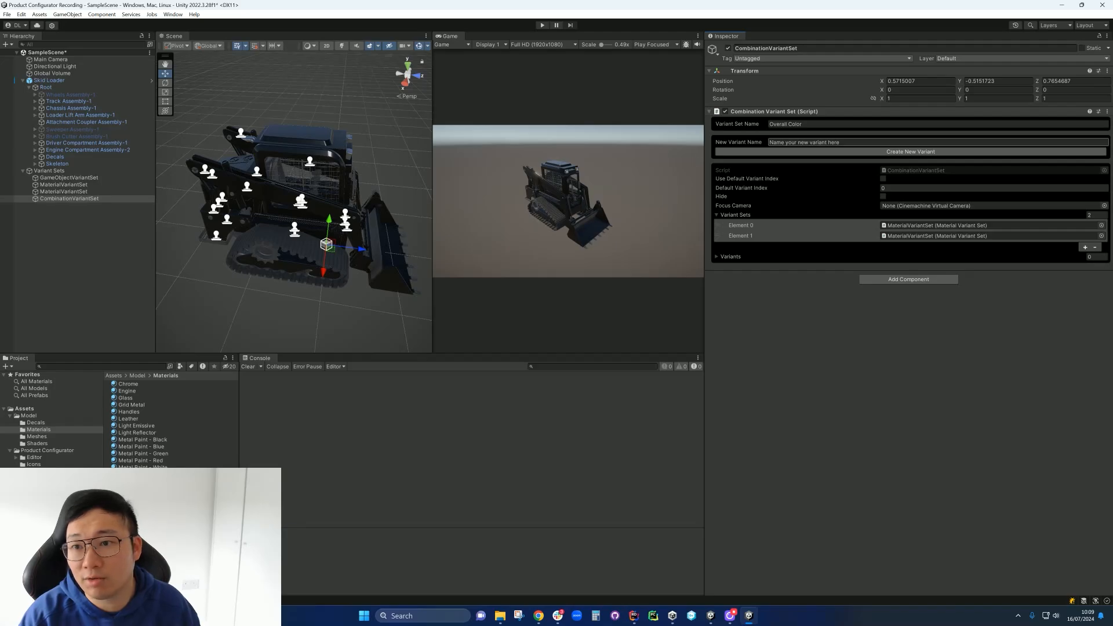
- Create a variant named Black in the Overall Color combination set
{"action": "left_click", "coordinate": [847, 143]}
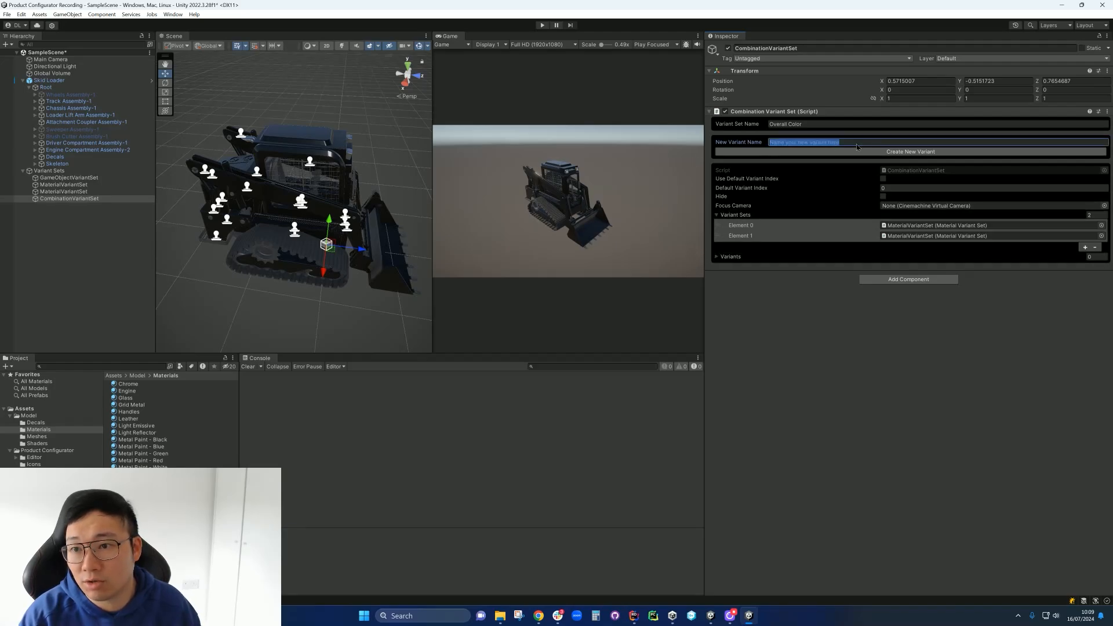
{"action": "type", "text": "Black"}
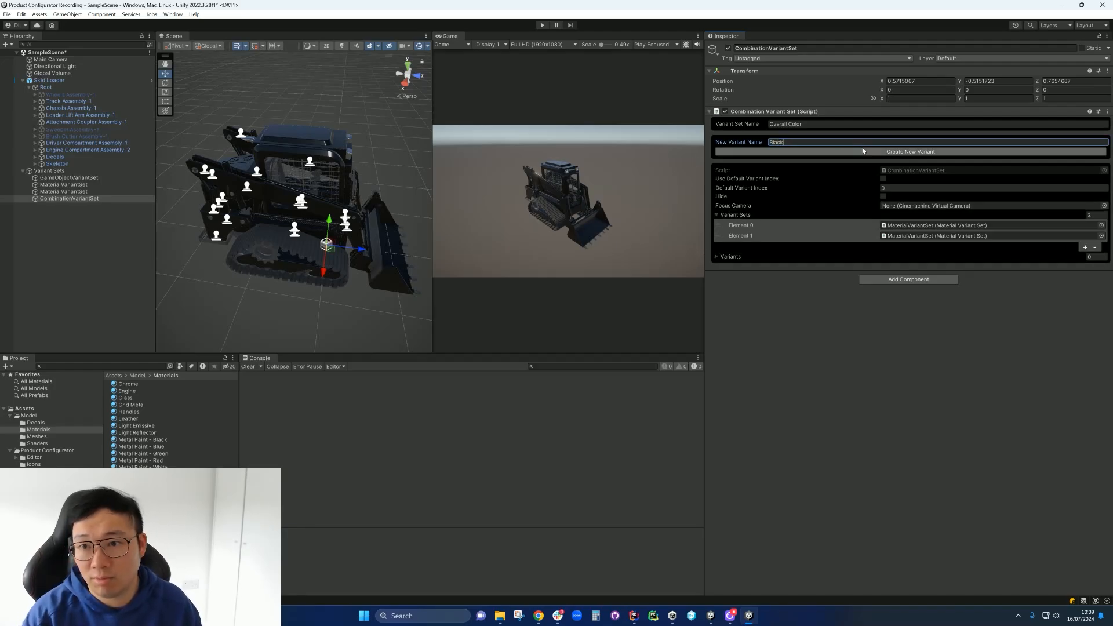
{"action": "left_click", "coordinate": [913, 151]}
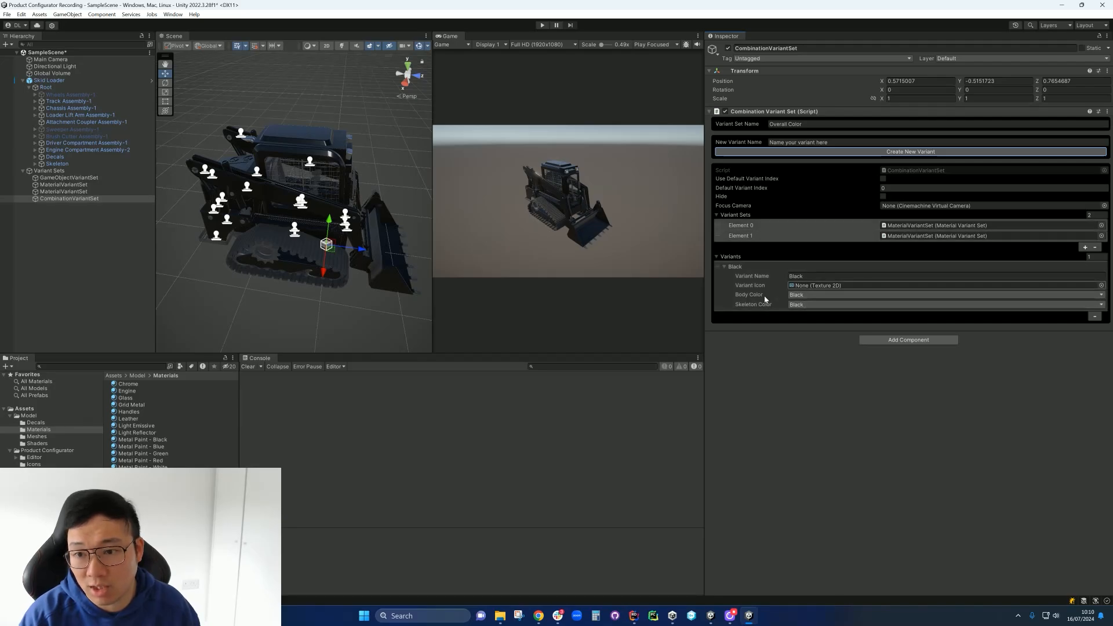
- Create a variant named Yellow in the Overall Color set, with both Body Color and Skeleton Color set to Yellow
{"action": "left_click", "coordinate": [852, 143]}
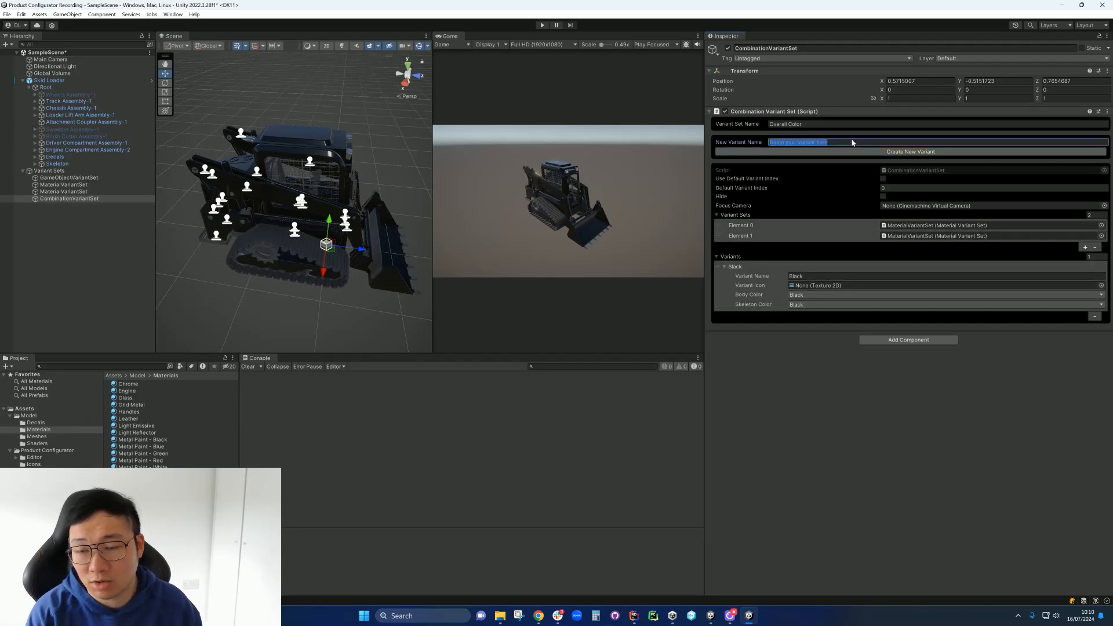
{"action": "type", "text": "Yellow"}
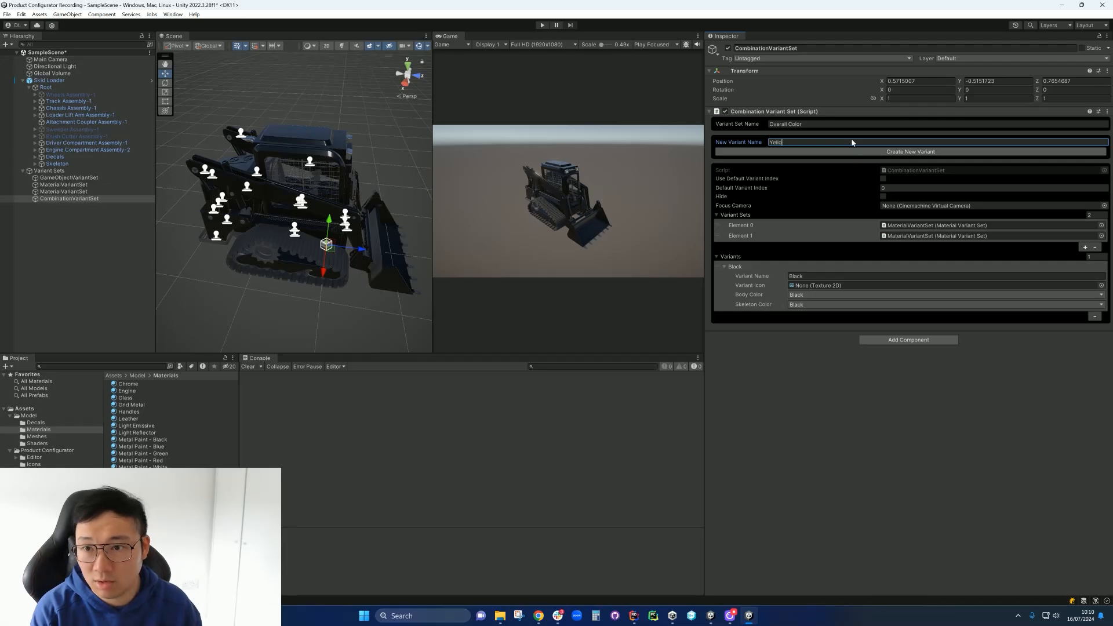
{"action": "left_click", "coordinate": [894, 152]}
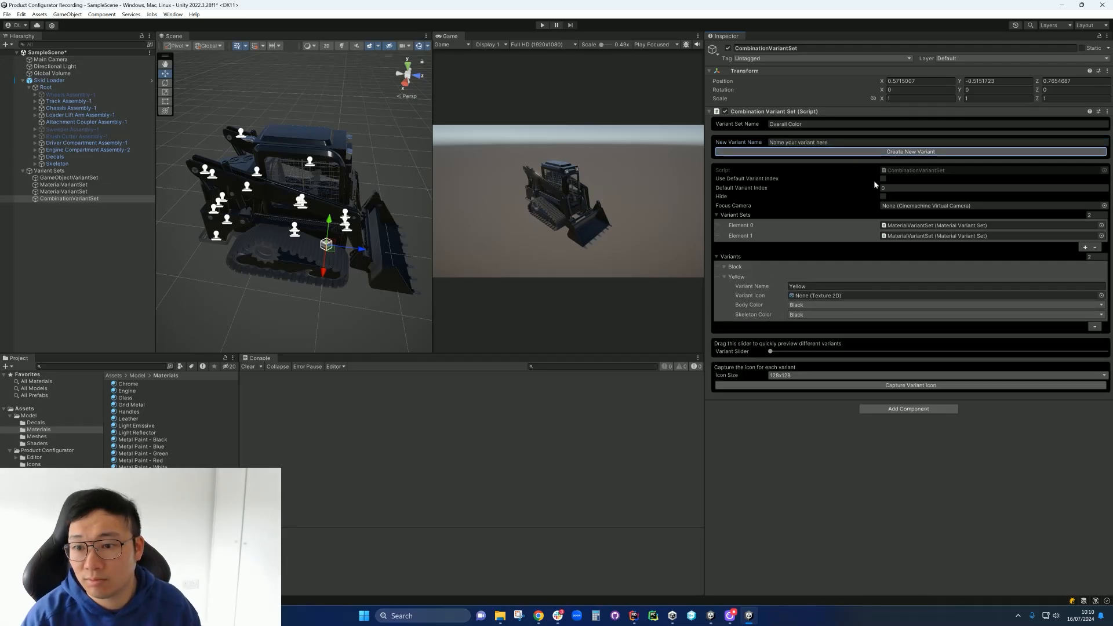
{"action": "left_click", "coordinate": [805, 306]}
{"action": "left_click", "coordinate": [811, 326]}
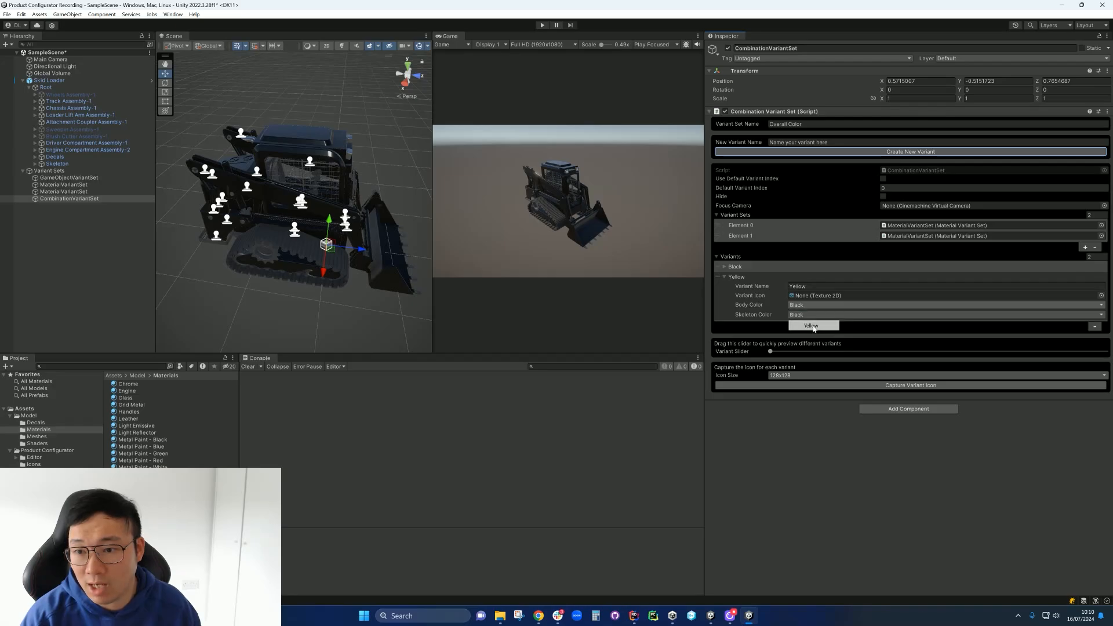
{"action": "left_click", "coordinate": [811, 315]}
{"action": "left_click", "coordinate": [811, 336]}
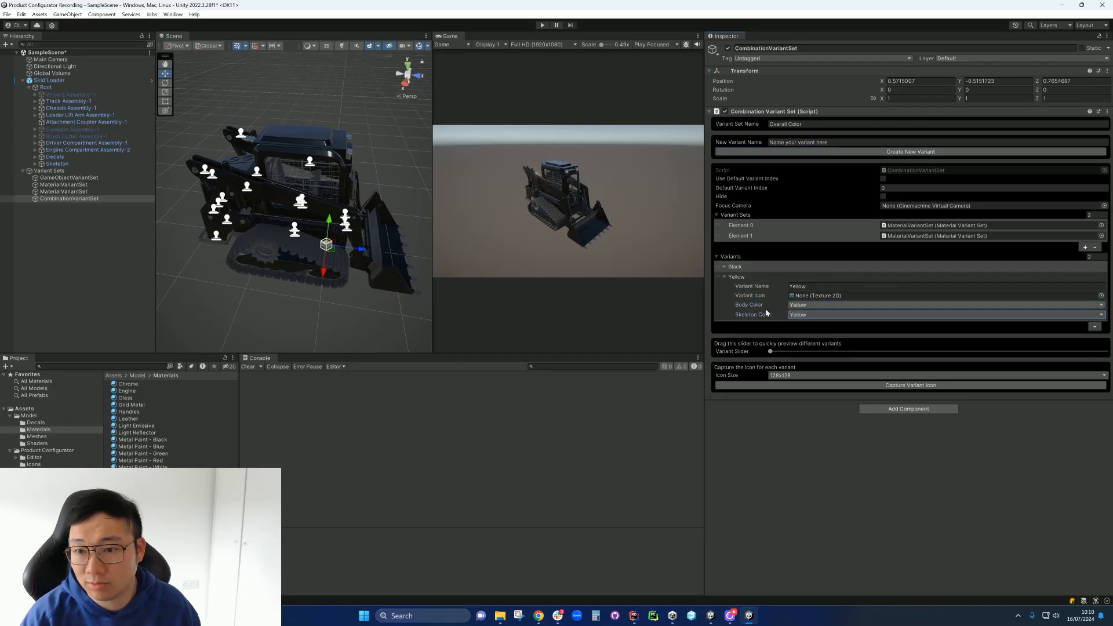
- Create a variant named Red in the Overall Color set, with both Body Color and Skeleton Color set to Red
{"action": "left_click", "coordinate": [855, 143]}
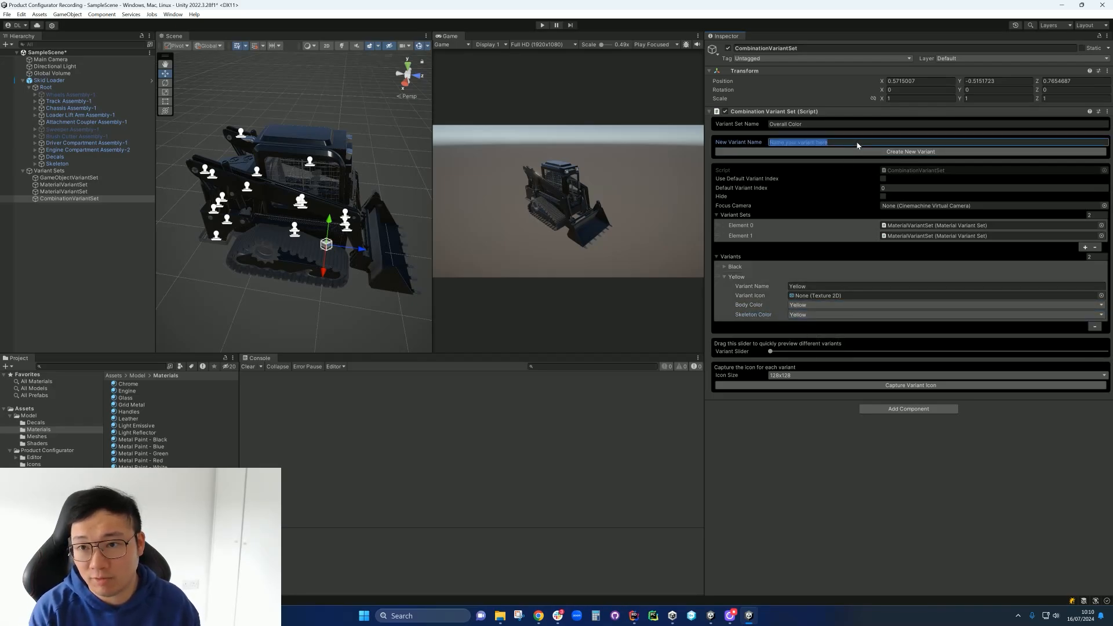
{"action": "type", "text": "Red"}
{"action": "left_click", "coordinate": [882, 151]}
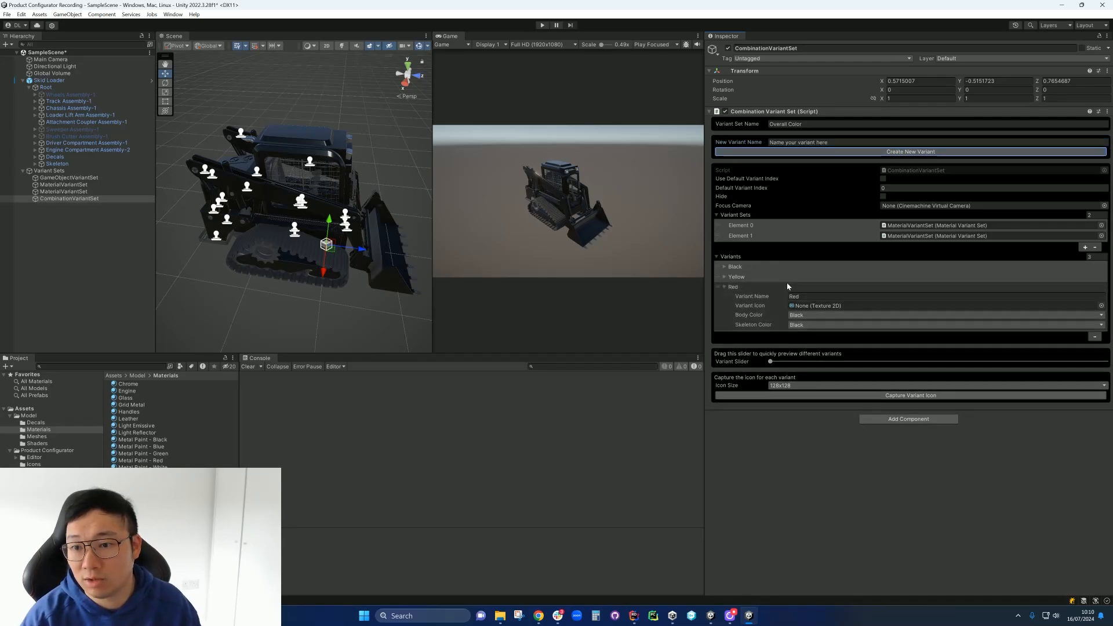
{"action": "left_click", "coordinate": [806, 317]}
{"action": "left_click", "coordinate": [809, 347]}
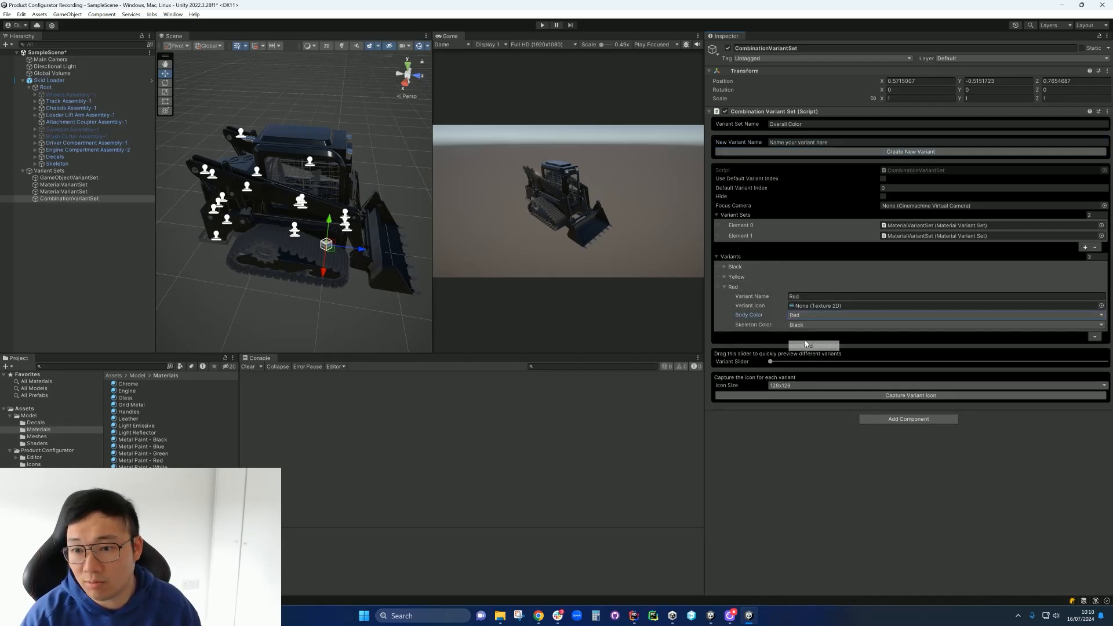
{"action": "left_click", "coordinate": [809, 325]}
{"action": "left_click", "coordinate": [809, 357]}
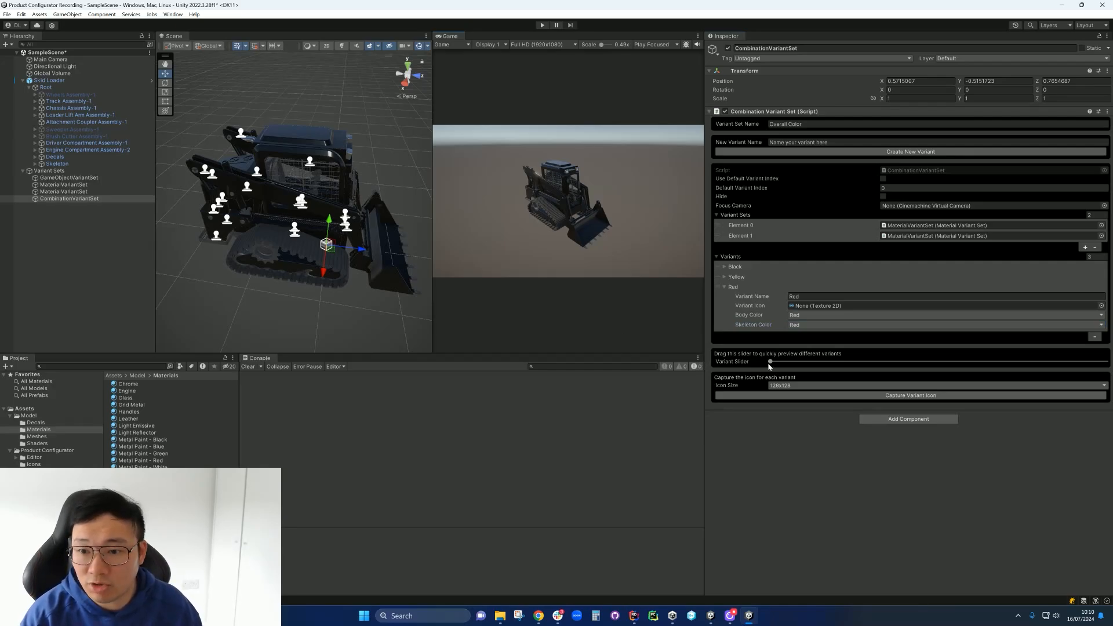
- Preview the Overall Color variants and capture their variant icons at 256x256 from an angled front view of the loader
{"action": "left_click_drag", "start_coordinate": [769, 365], "coordinate": [1057, 364]}
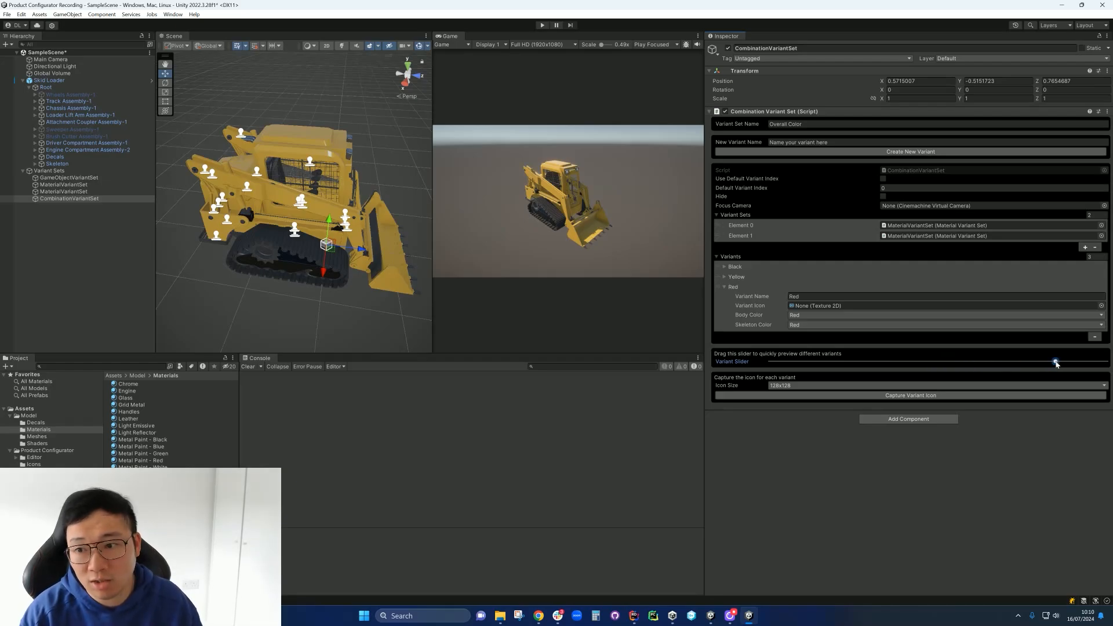
{"action": "left_click_drag", "start_coordinate": [1056, 365], "coordinate": [723, 355]}
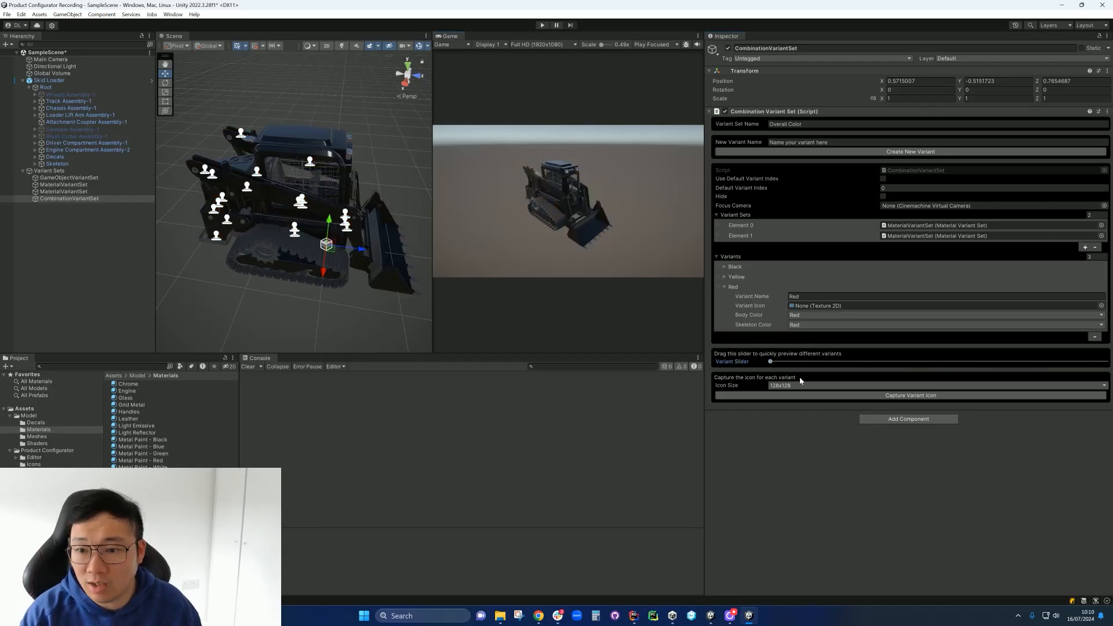
{"action": "left_click_drag", "start_coordinate": [380, 235], "coordinate": [279, 181], "text": "alt"}
{"action": "middle_click_drag", "start_coordinate": [279, 181], "coordinate": [233, 144]}
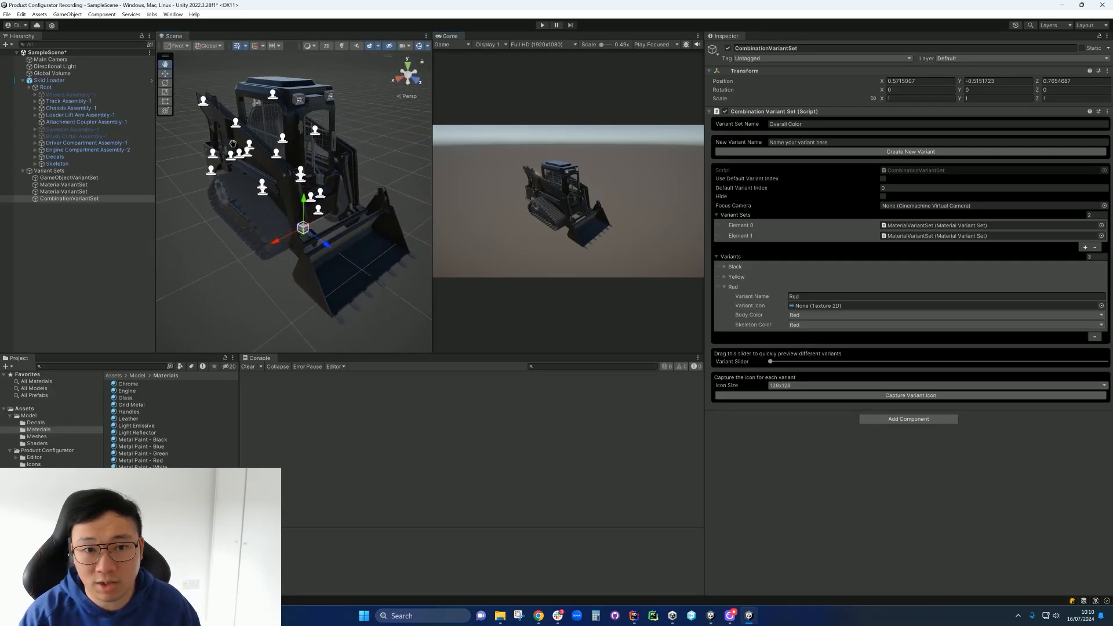
{"action": "left_click", "coordinate": [810, 385]}
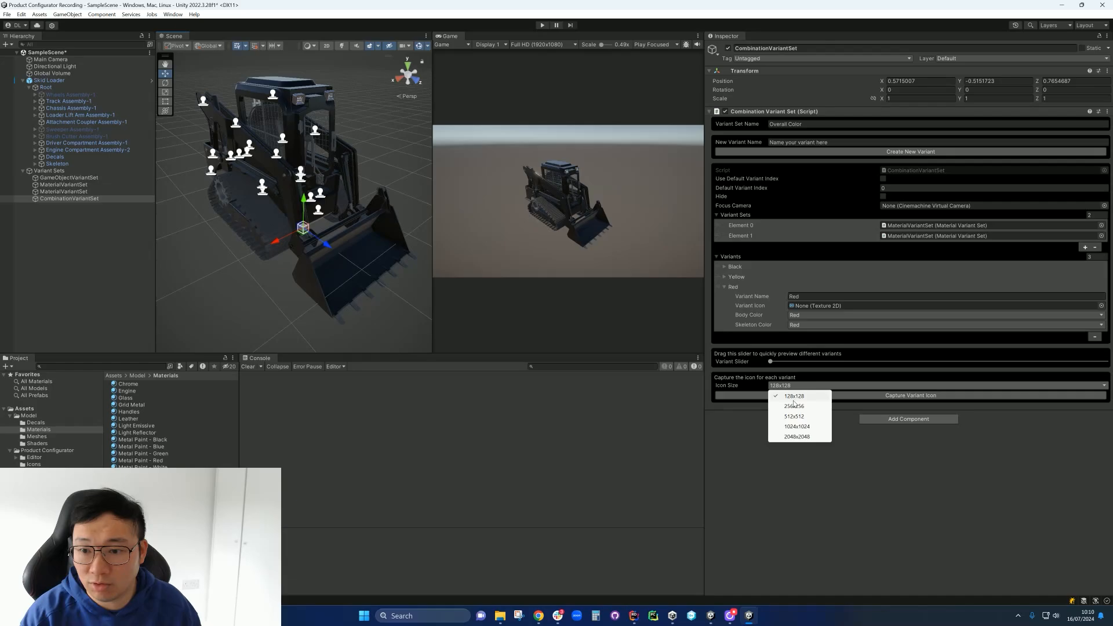
{"action": "left_click", "coordinate": [812, 396]}
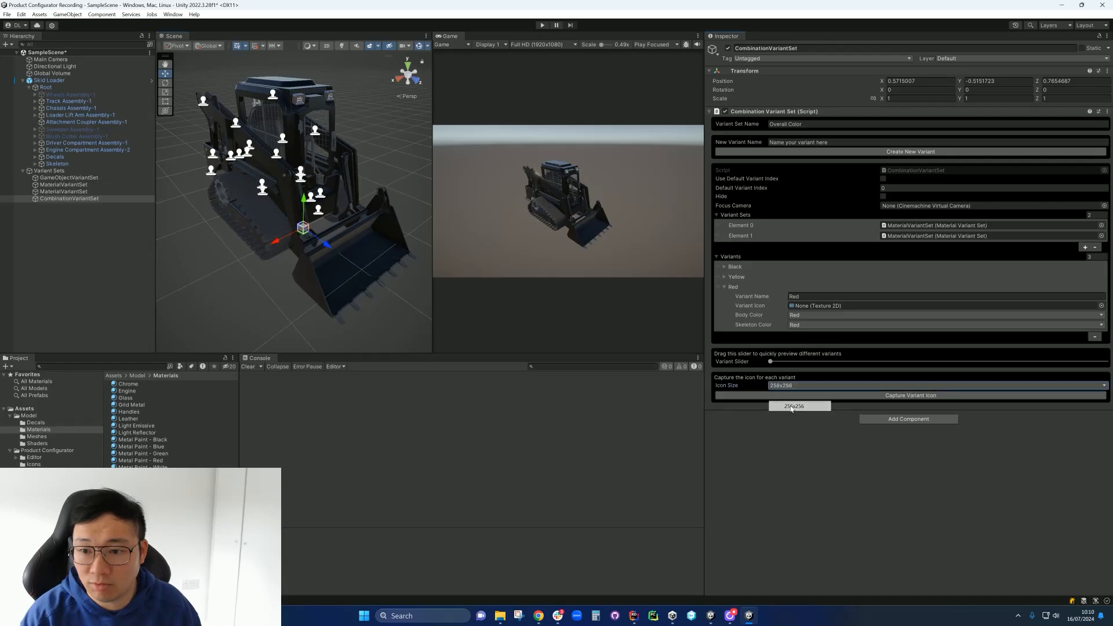
{"action": "left_click", "coordinate": [919, 396]}
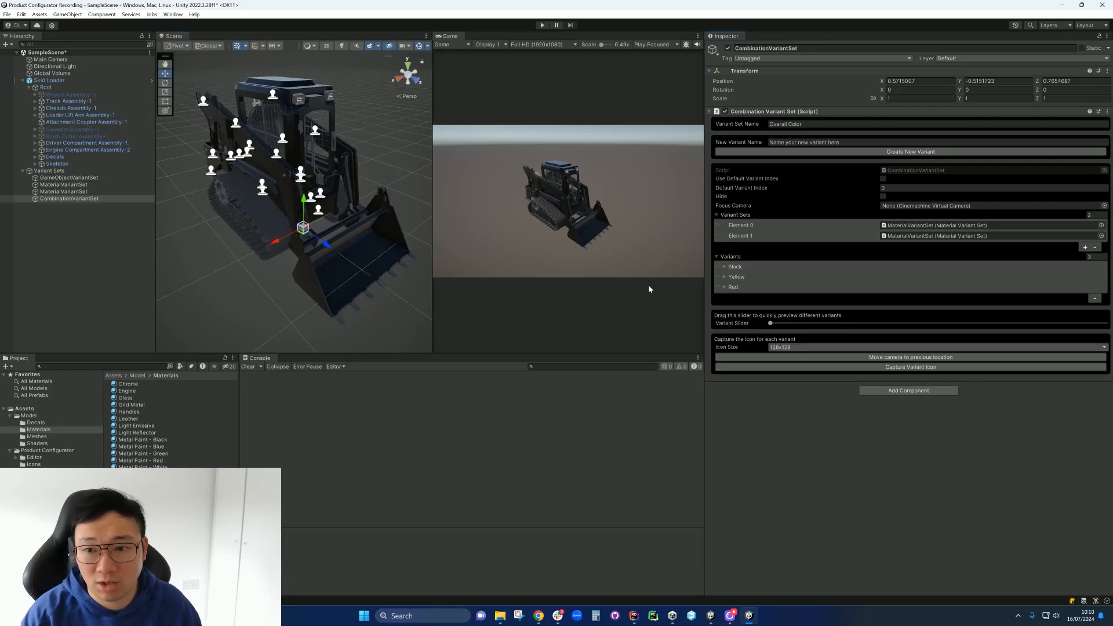
- Check the icons assigned to the Black and Yellow variants and inspect the captured yellow and red loader textures in the Icons folder
{"action": "left_click", "coordinate": [733, 267]}
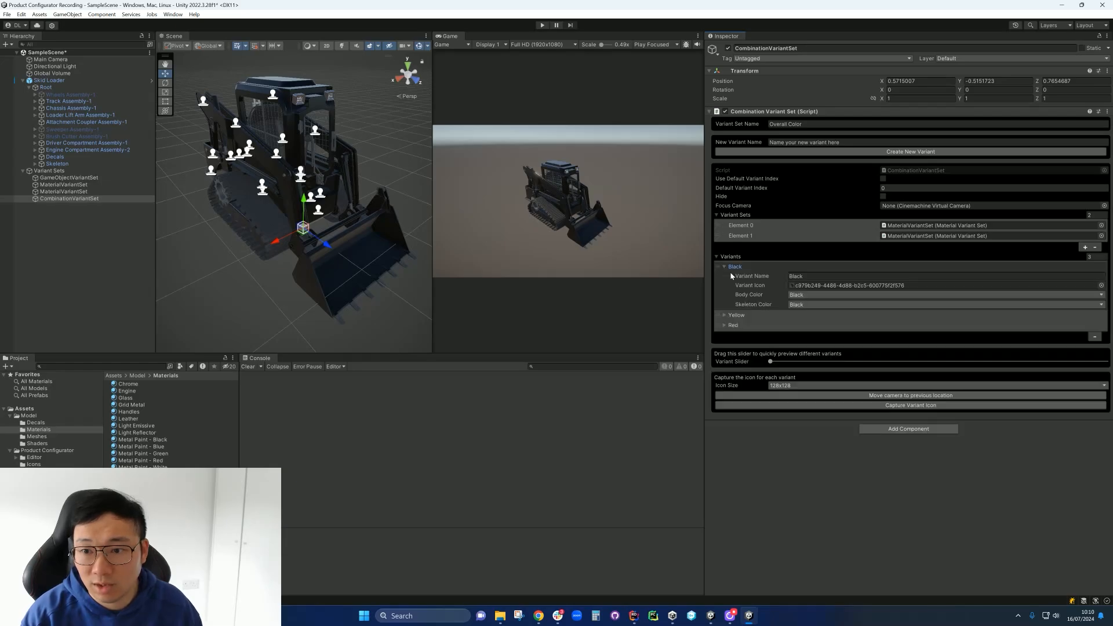
{"action": "left_click", "coordinate": [735, 315]}
{"action": "left_click", "coordinate": [846, 334]}
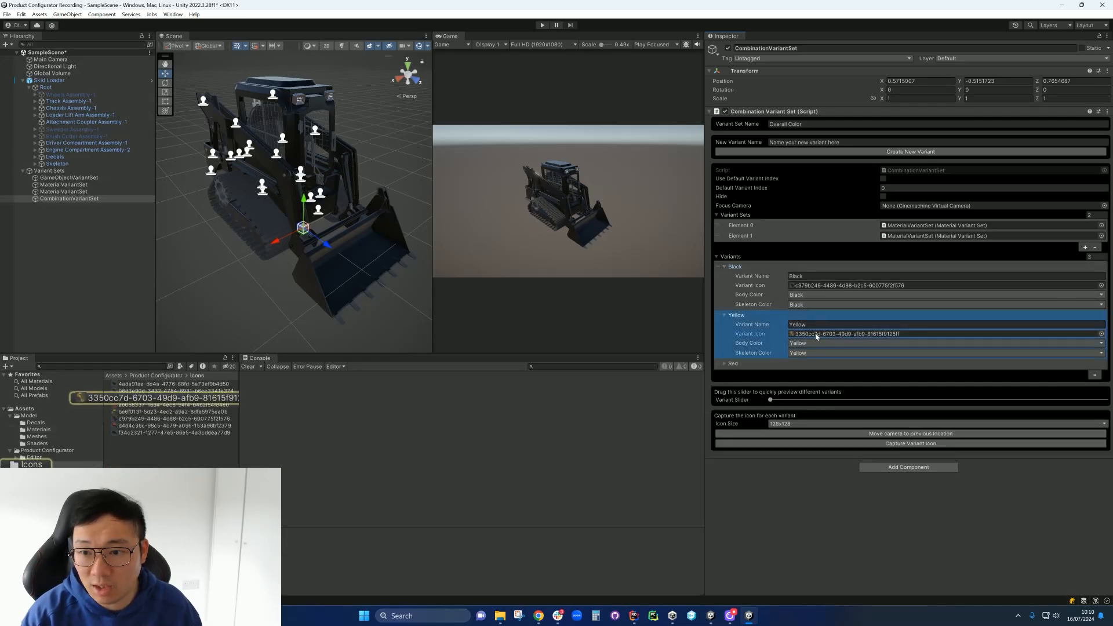
{"action": "left_click", "coordinate": [192, 398]}
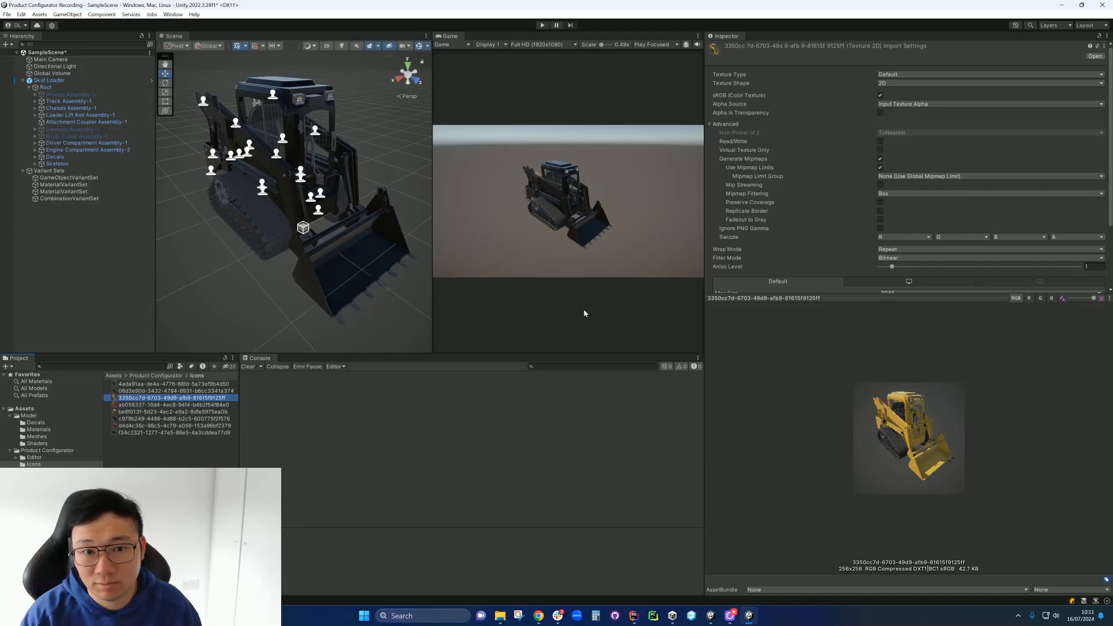
{"action": "left_click", "coordinate": [150, 404]}
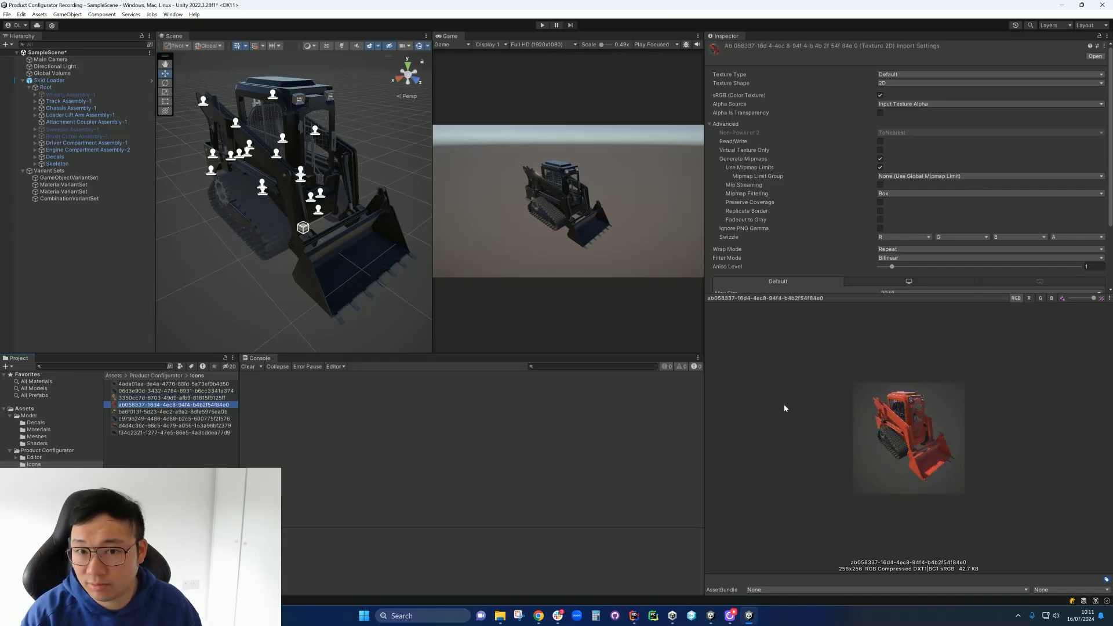
- Review the objects under Variant Sets, leaving both Skid Loader and Variant Sets collapsed in the scene hierarchy
{"action": "left_click", "coordinate": [100, 236]}
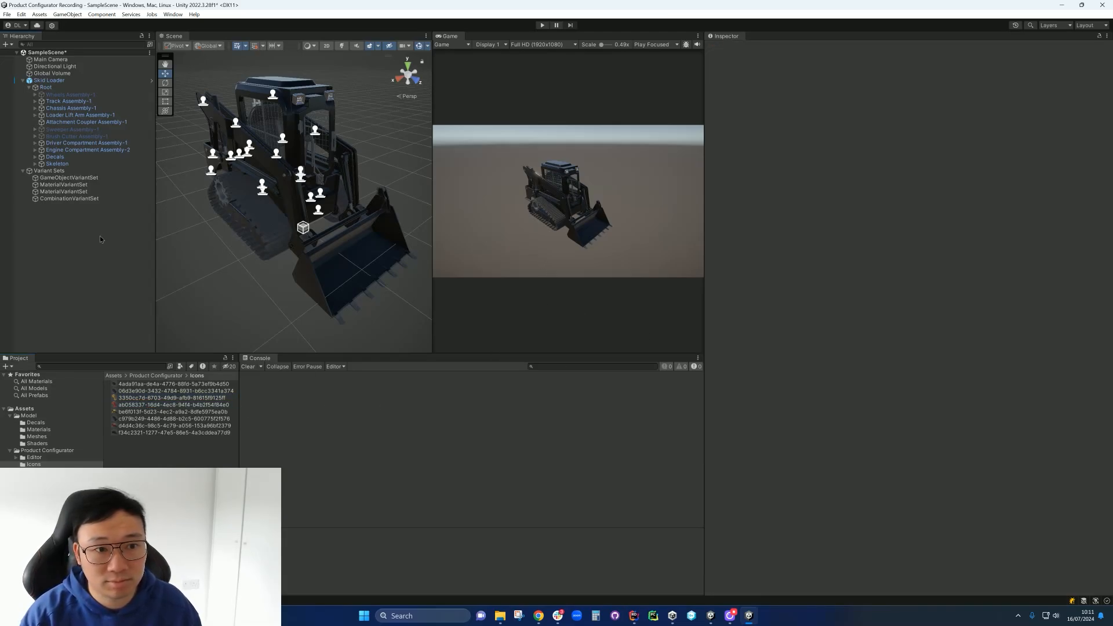
{"action": "left_click", "coordinate": [23, 80]}
{"action": "left_click", "coordinate": [22, 87]}
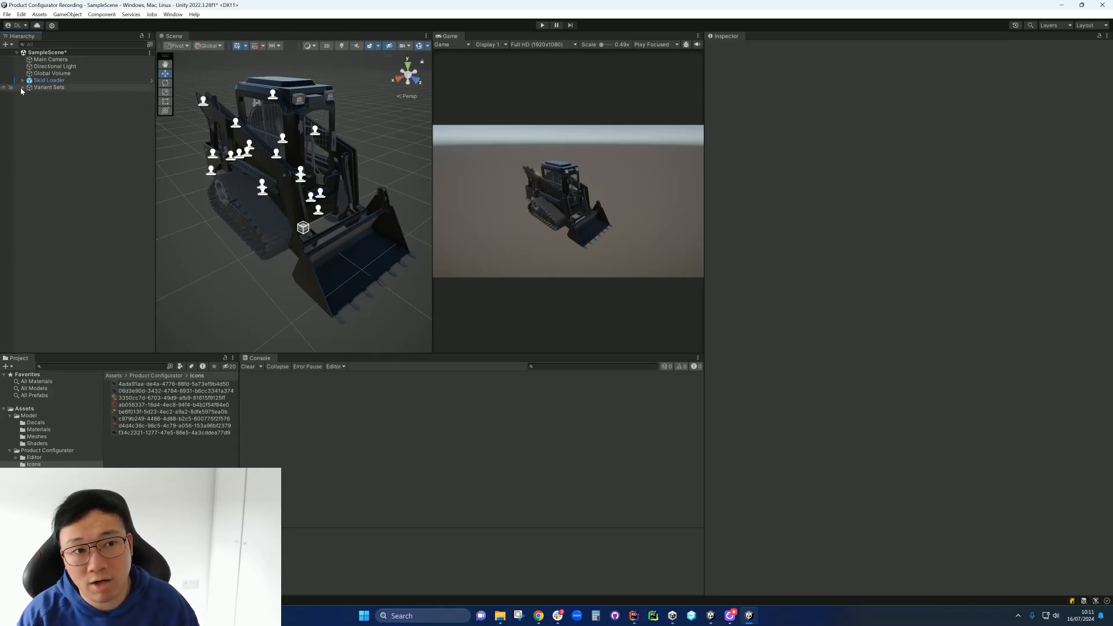
{"action": "left_click", "coordinate": [22, 87]}
{"action": "left_click", "coordinate": [64, 115]}
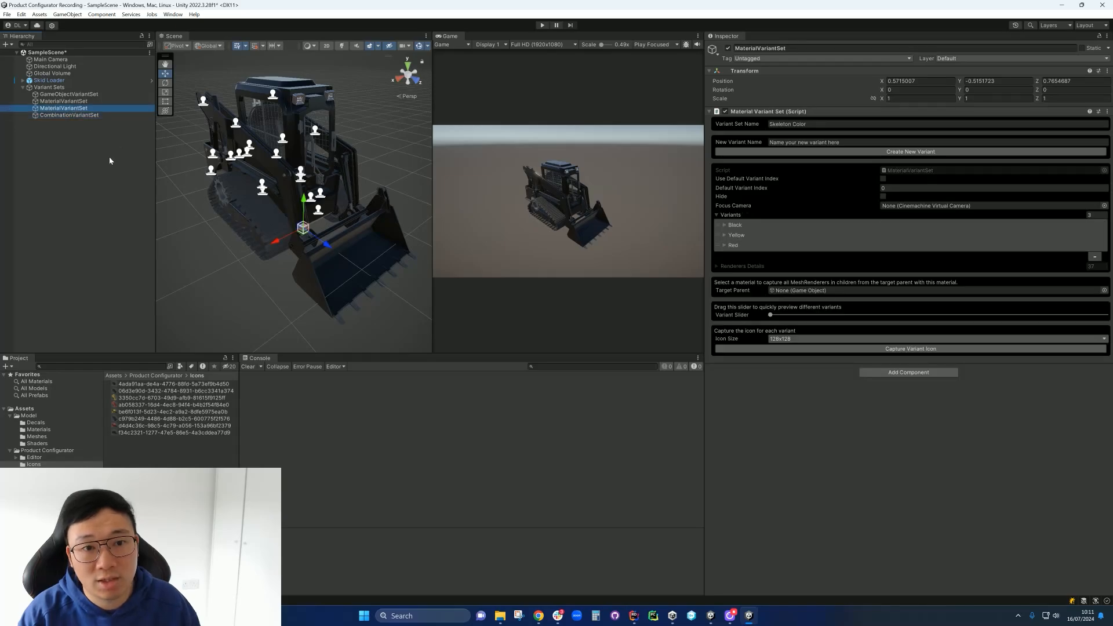
{"action": "left_click", "coordinate": [106, 156]}
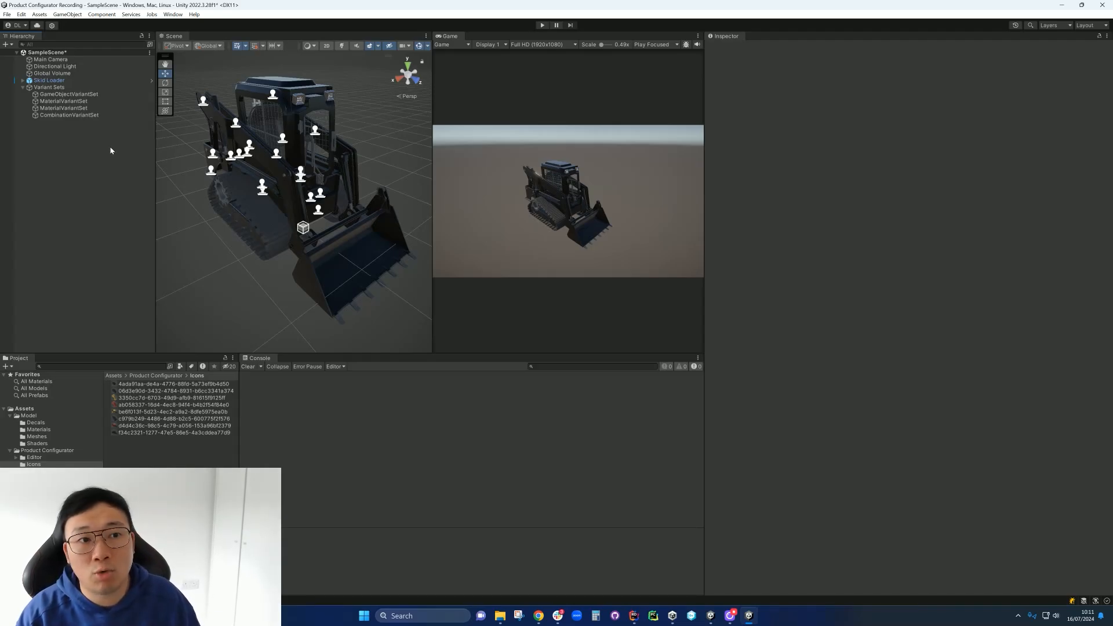
{"action": "left_click", "coordinate": [22, 87]}
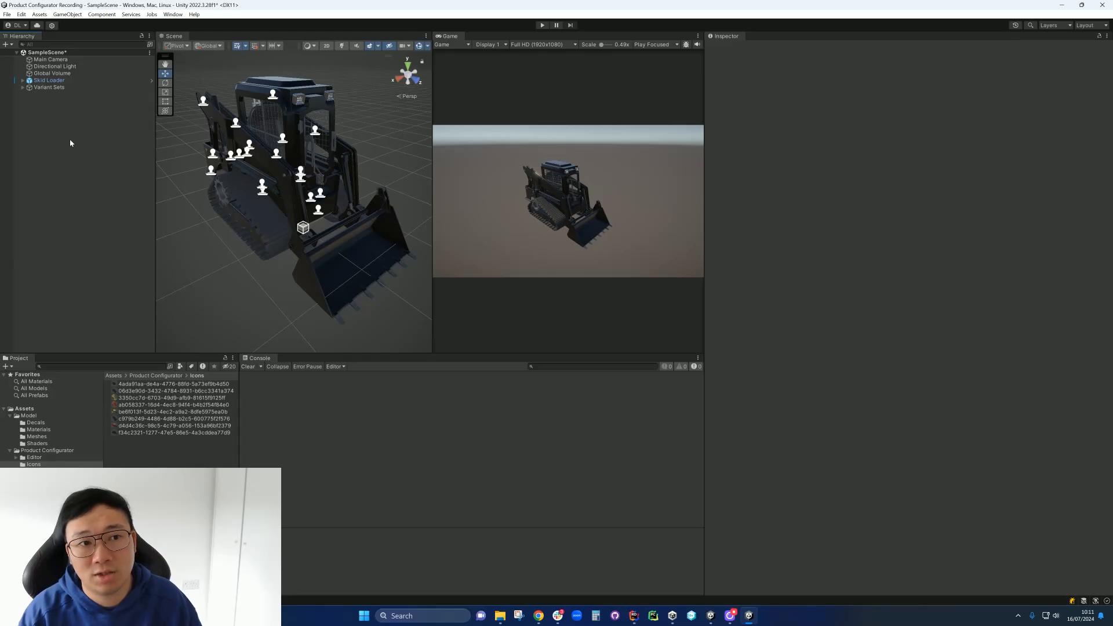
- Add a UI Canvas at the scene root and keep its render mode at Screen Space - Overlay
{"action": "right_click", "coordinate": [101, 113]}
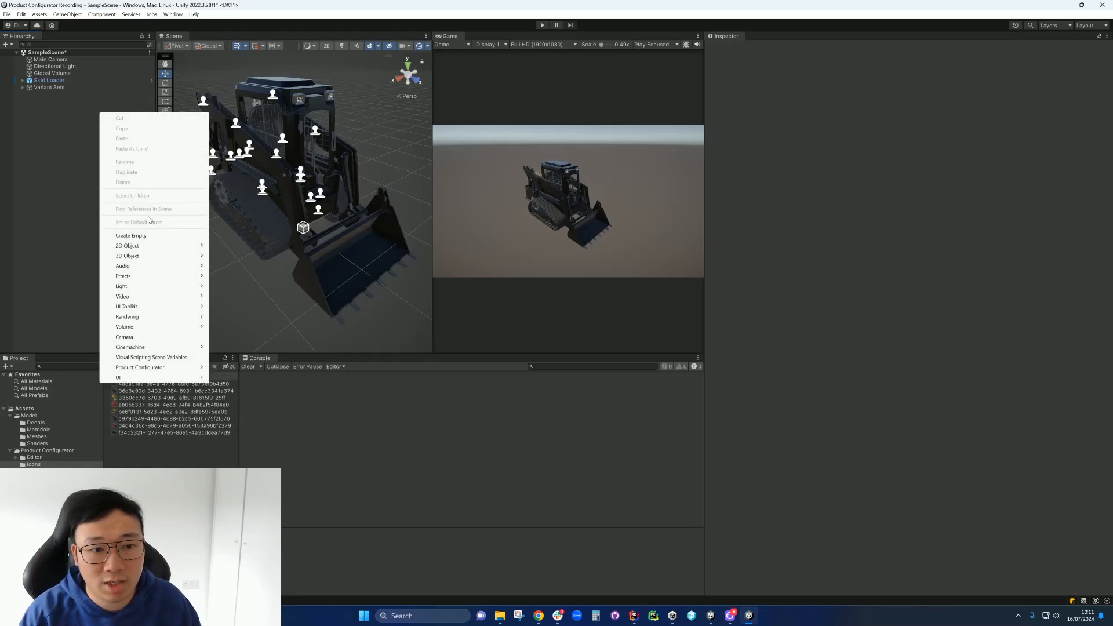
{"action": "mouse_move", "coordinate": [157, 378]}
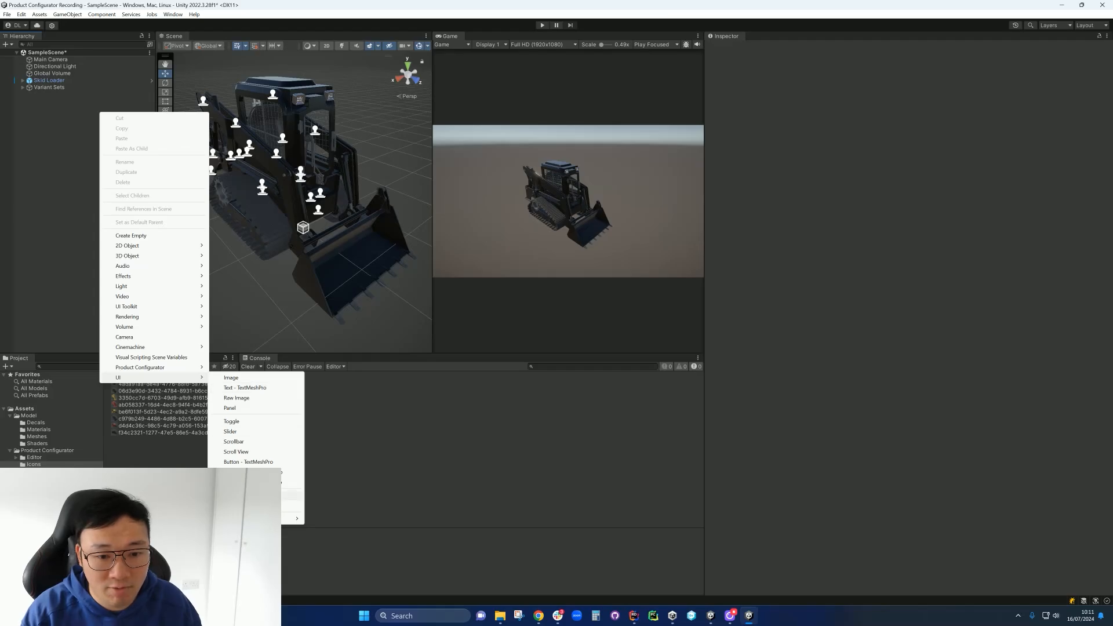
{"action": "left_click", "coordinate": [290, 496]}
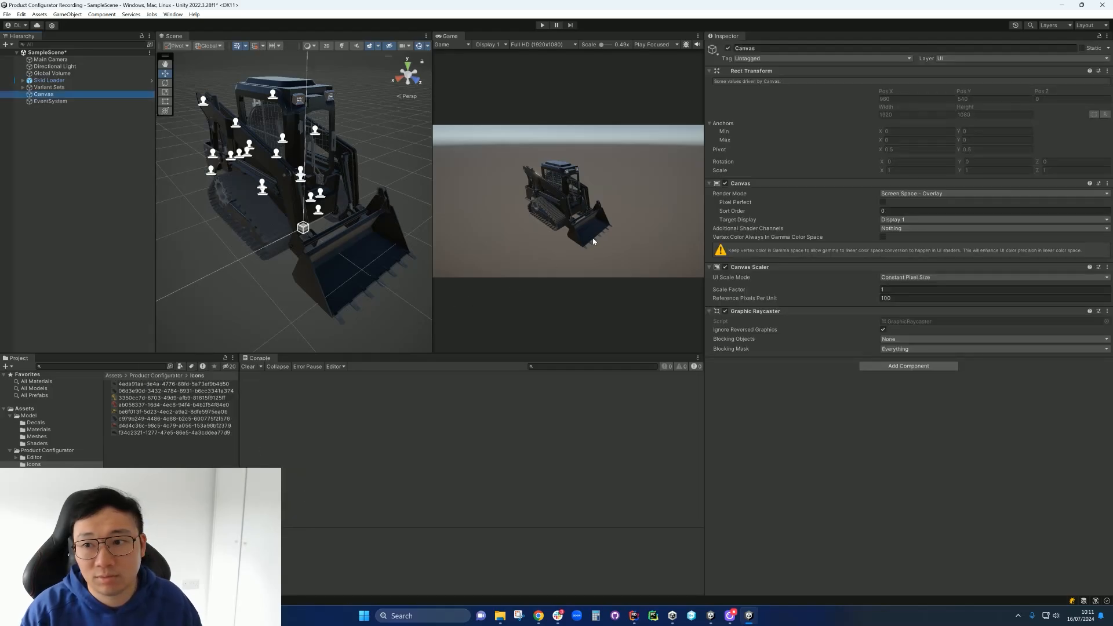
{"action": "left_click", "coordinate": [933, 195]}
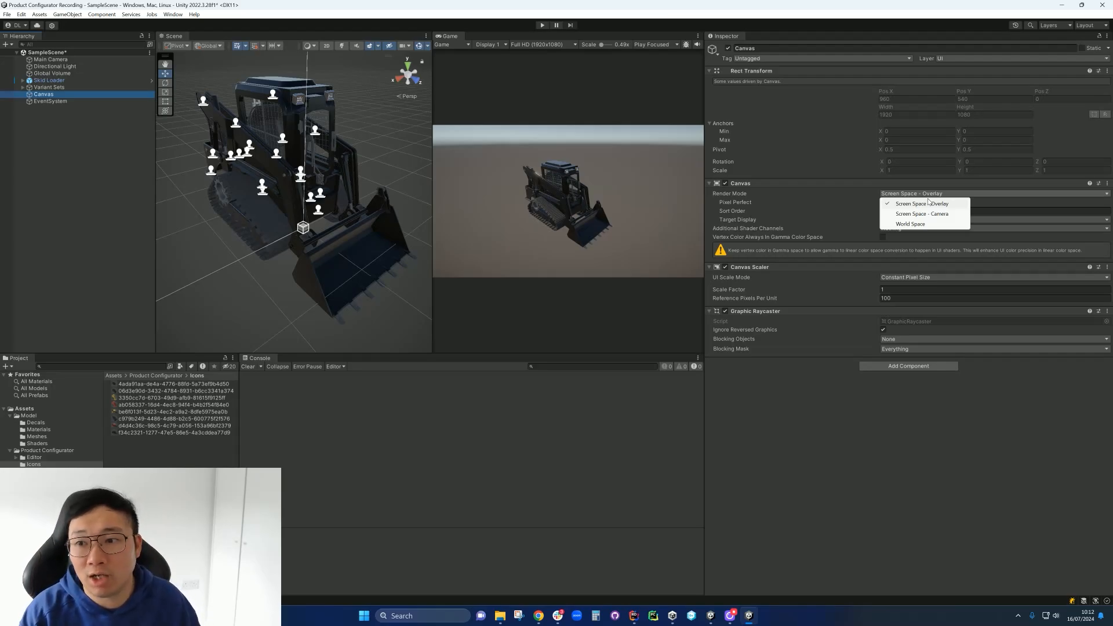
{"action": "left_click", "coordinate": [935, 203]}
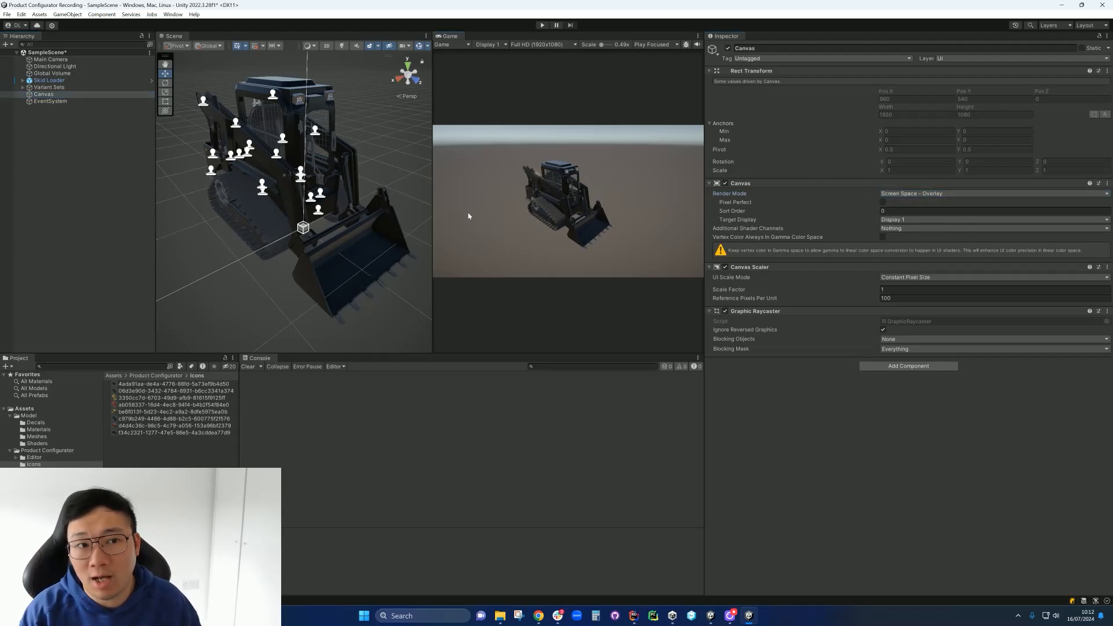
- Replace the EventSystem's Standalone Input Module with InputSystemUIInputModule
{"action": "left_click", "coordinate": [49, 102]}
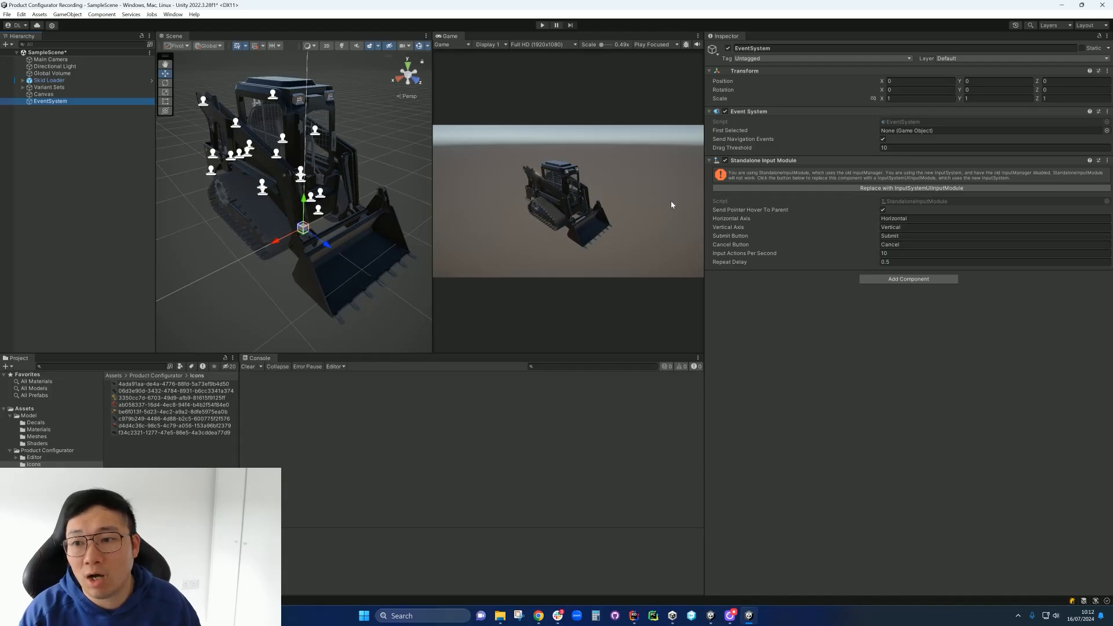
{"action": "left_click", "coordinate": [926, 188]}
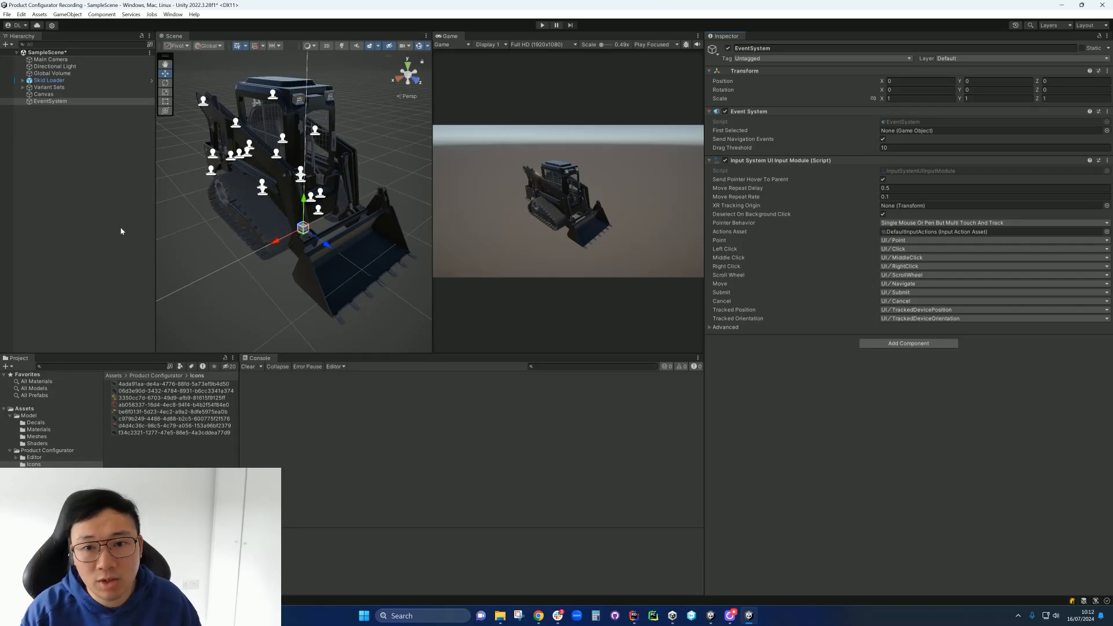
- Add a TextMeshPro button under the Canvas and set its anchor, pivot and position to the bottom-left preset
{"action": "left_click", "coordinate": [45, 95]}
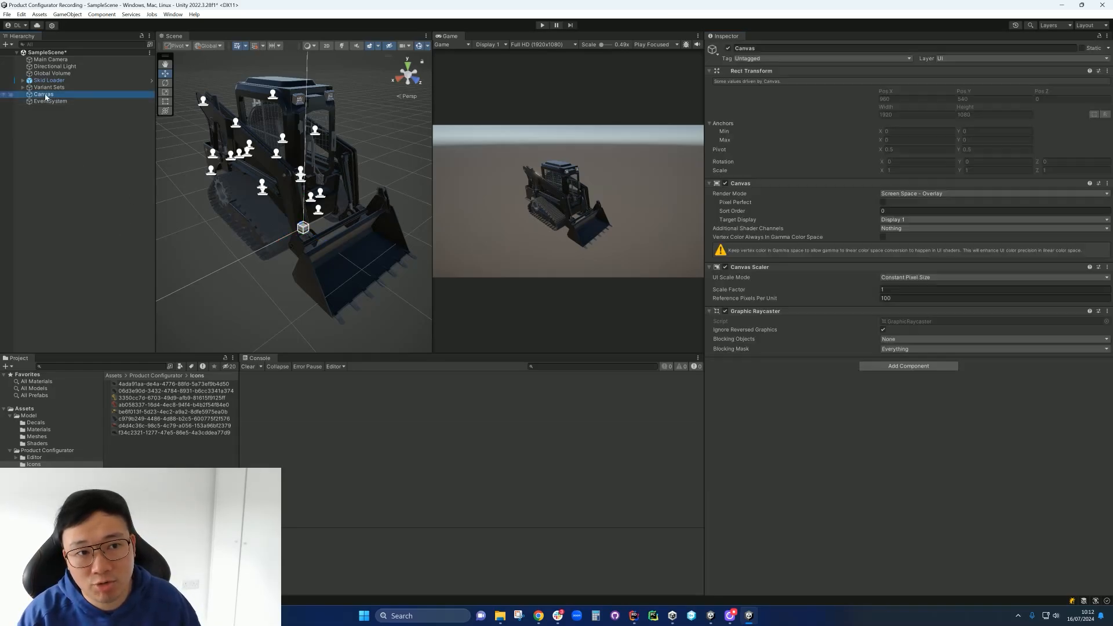
{"action": "right_click", "coordinate": [45, 97]}
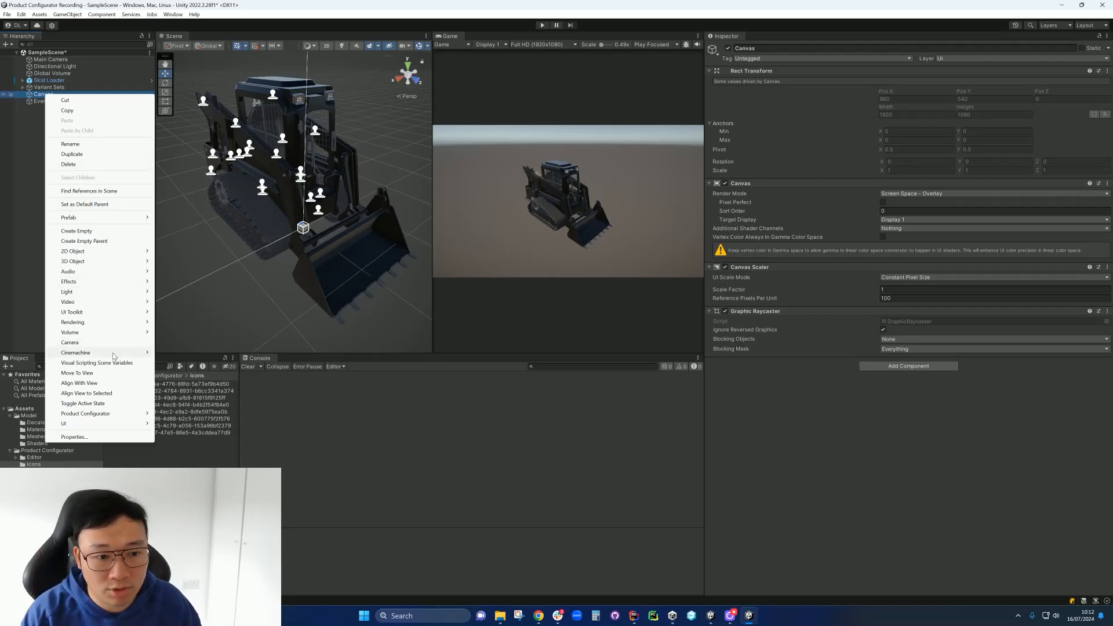
{"action": "mouse_move", "coordinate": [149, 426]}
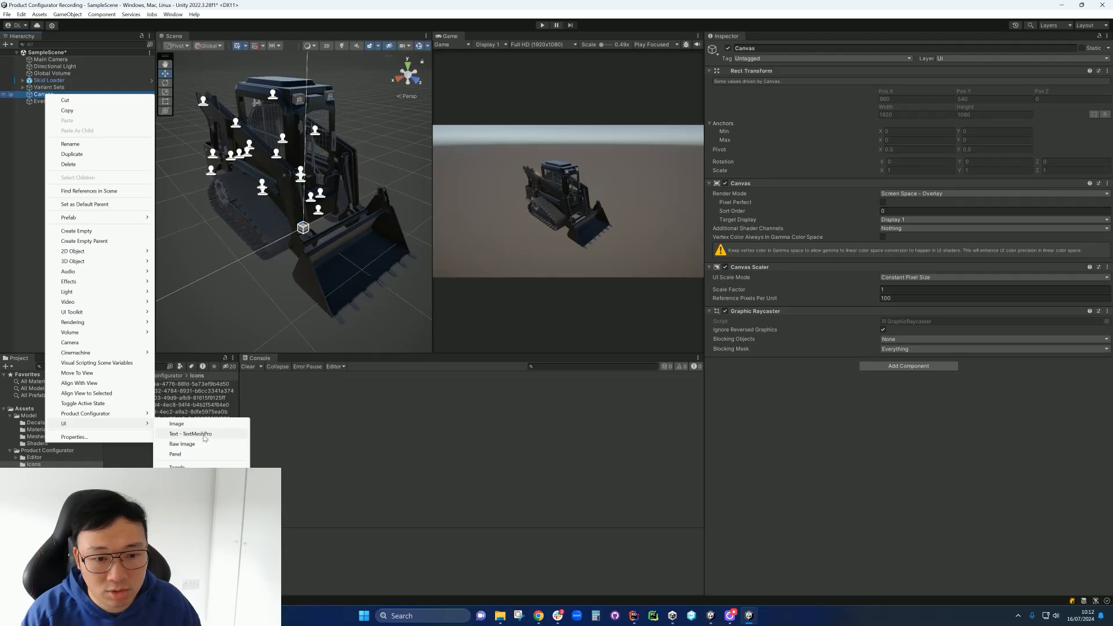
{"action": "left_click", "coordinate": [199, 508]}
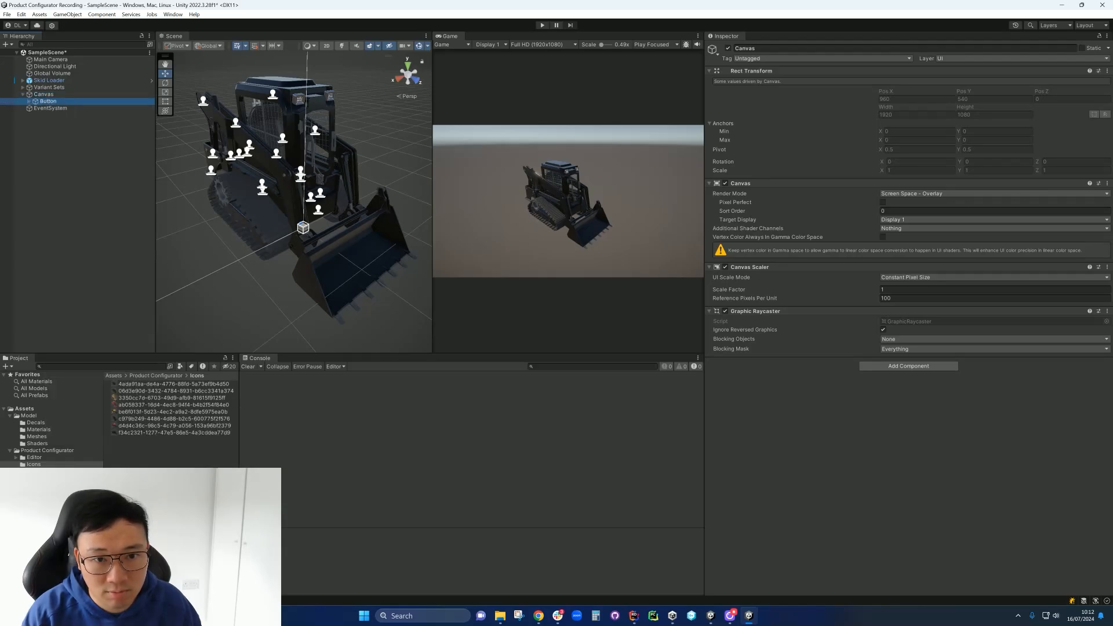
{"action": "left_click", "coordinate": [626, 215]}
{"action": "left_click", "coordinate": [723, 96]}
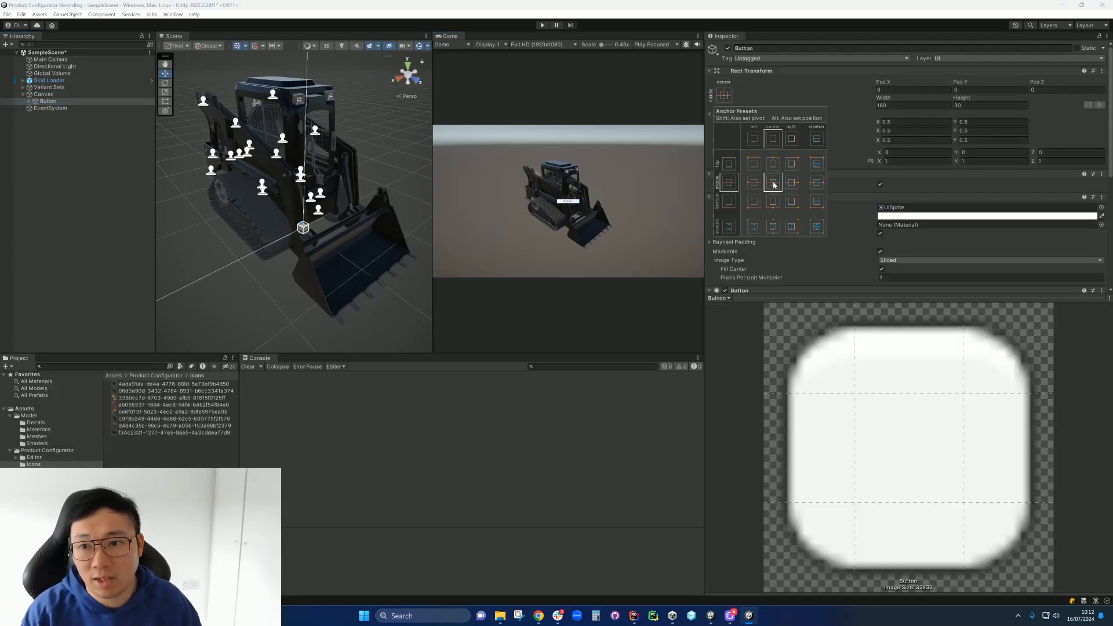
{"action": "left_click", "coordinate": [754, 197], "text": "alt+shift"}
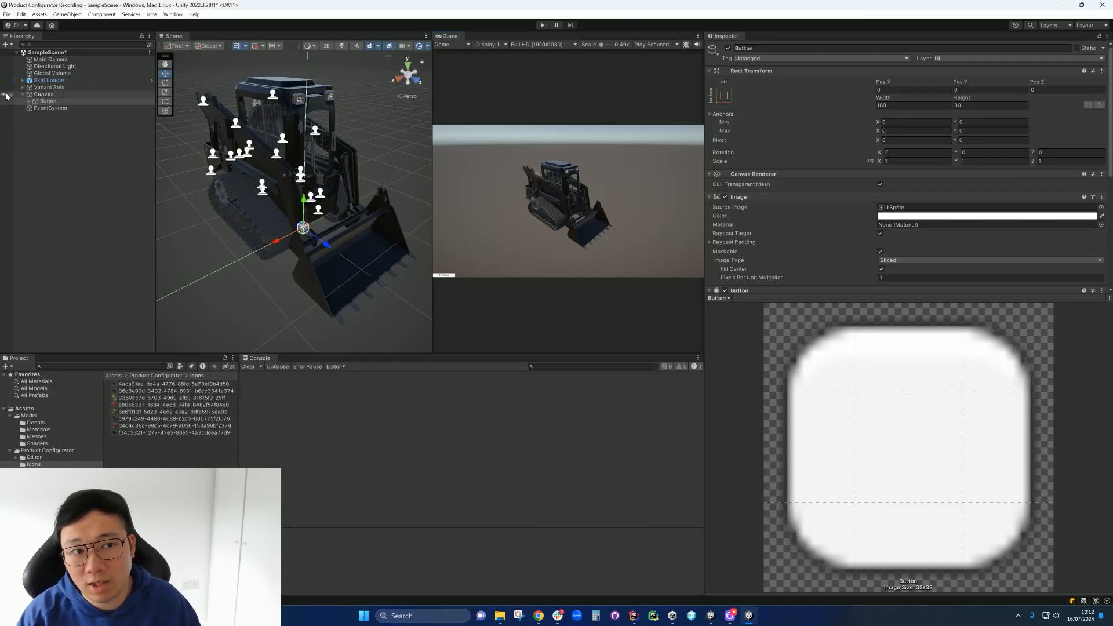
- Set the text of the button's Text (TMP) child to Bucket
{"action": "left_click", "coordinate": [29, 102]}
{"action": "left_click", "coordinate": [60, 108]}
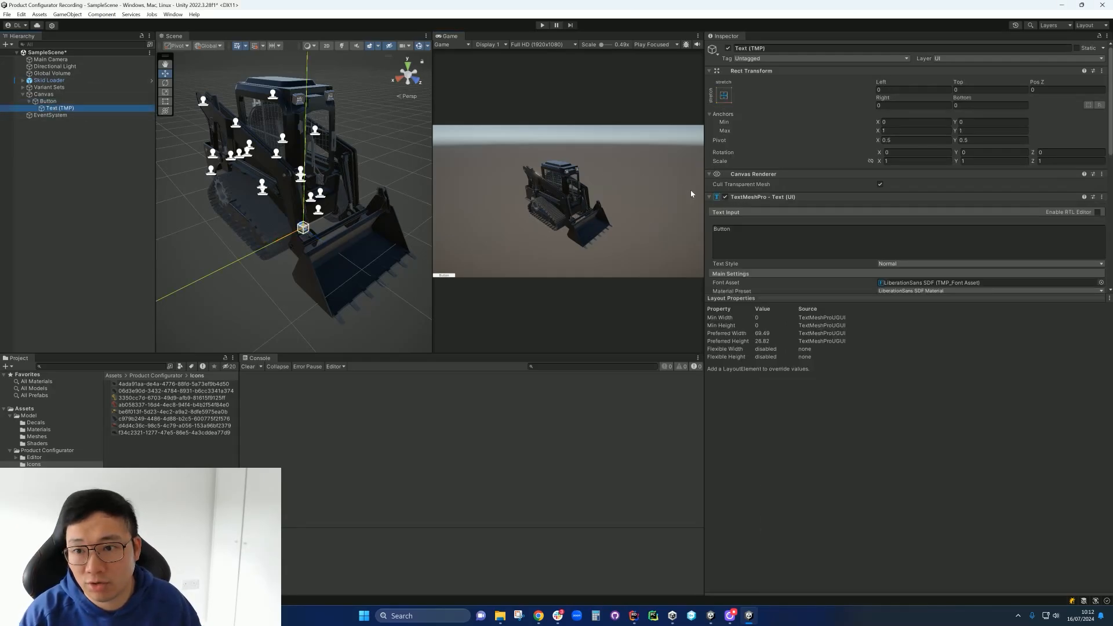
{"action": "left_click", "coordinate": [725, 230]}
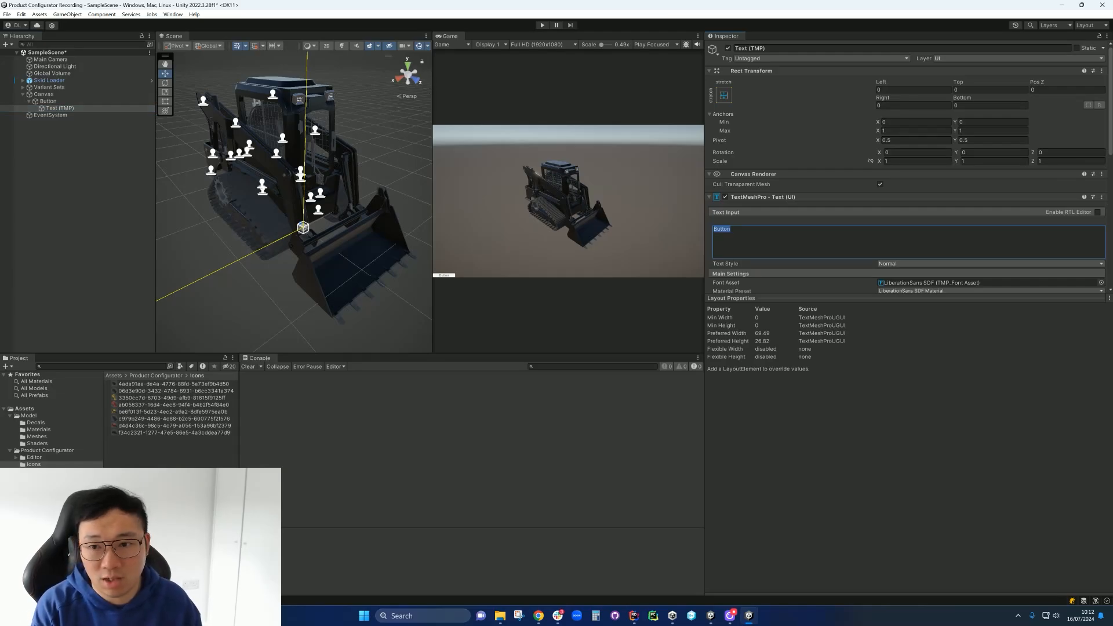
{"action": "type", "text": "Bucket"}
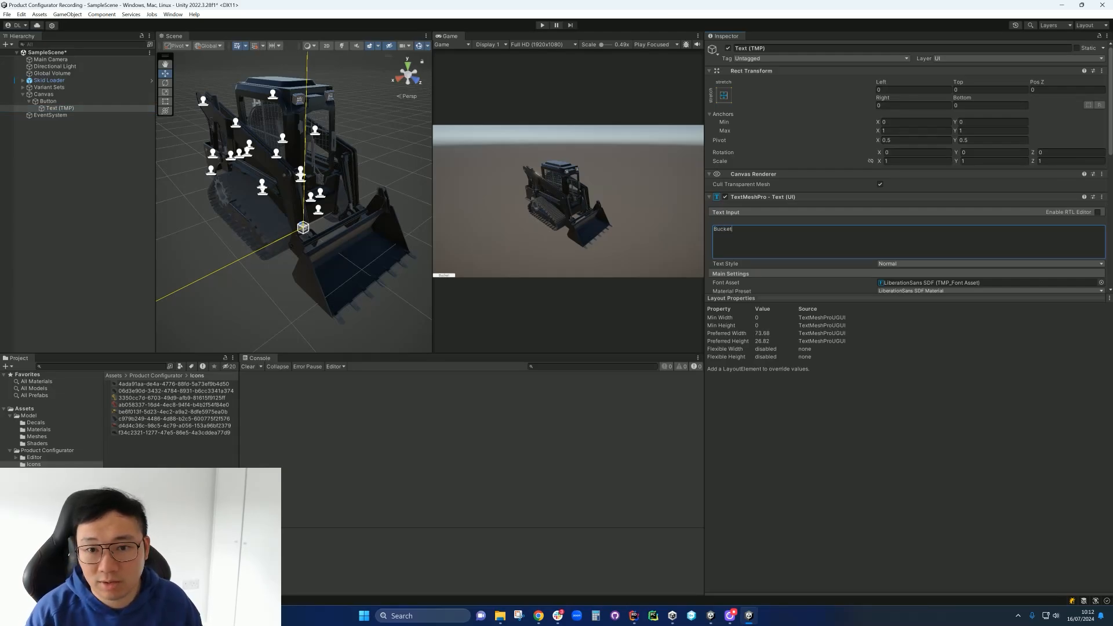
- Set the height of the Bucket button under the Canvas to 50
{"action": "left_click", "coordinate": [48, 101]}
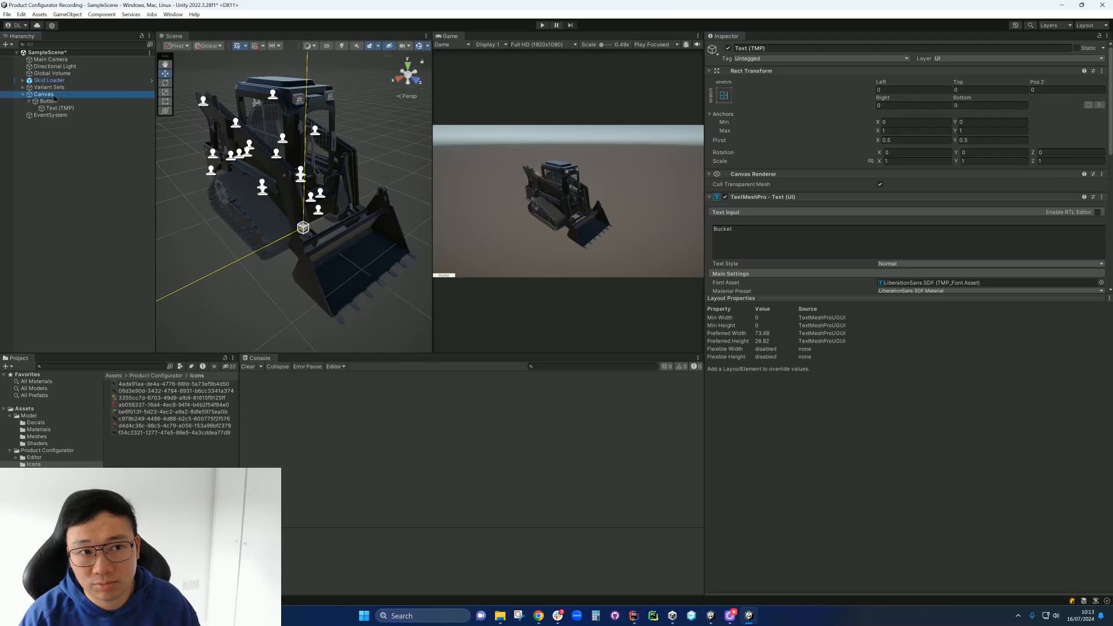
{"action": "left_click_drag", "start_coordinate": [959, 100], "coordinate": [1023, 98]}
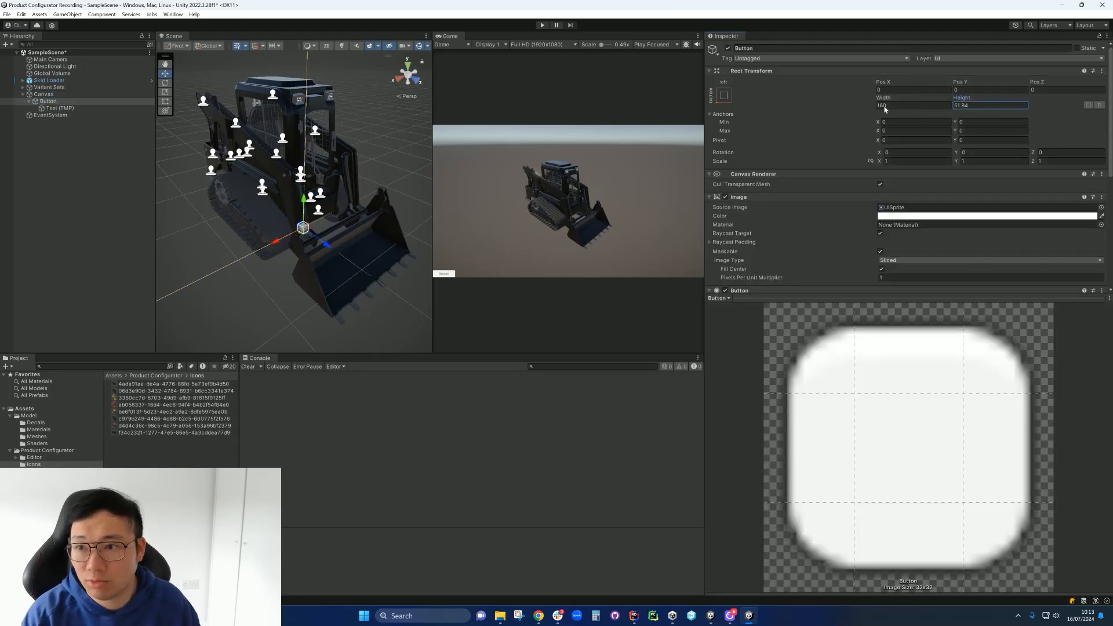
{"action": "type", "text": "50"}
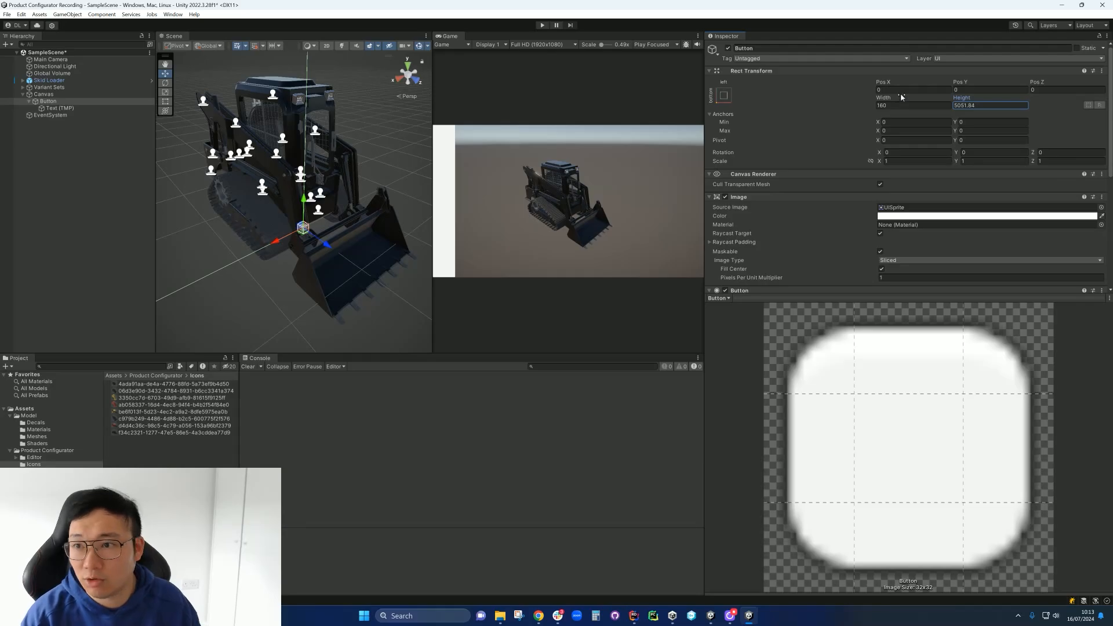
{"action": "left_click_drag", "start_coordinate": [978, 106], "coordinate": [941, 106]}
{"action": "type", "text": "50"}
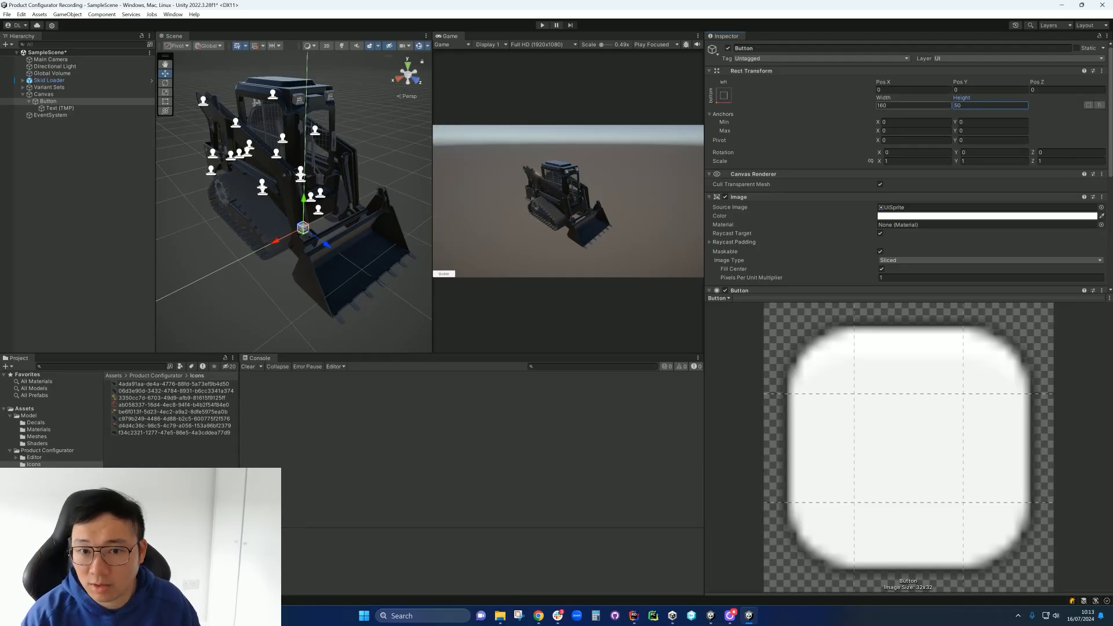
- Duplicate the Bucket button under the Canvas and move the original straight up to a Pos Y of about 70
{"action": "left_click", "coordinate": [30, 101]}
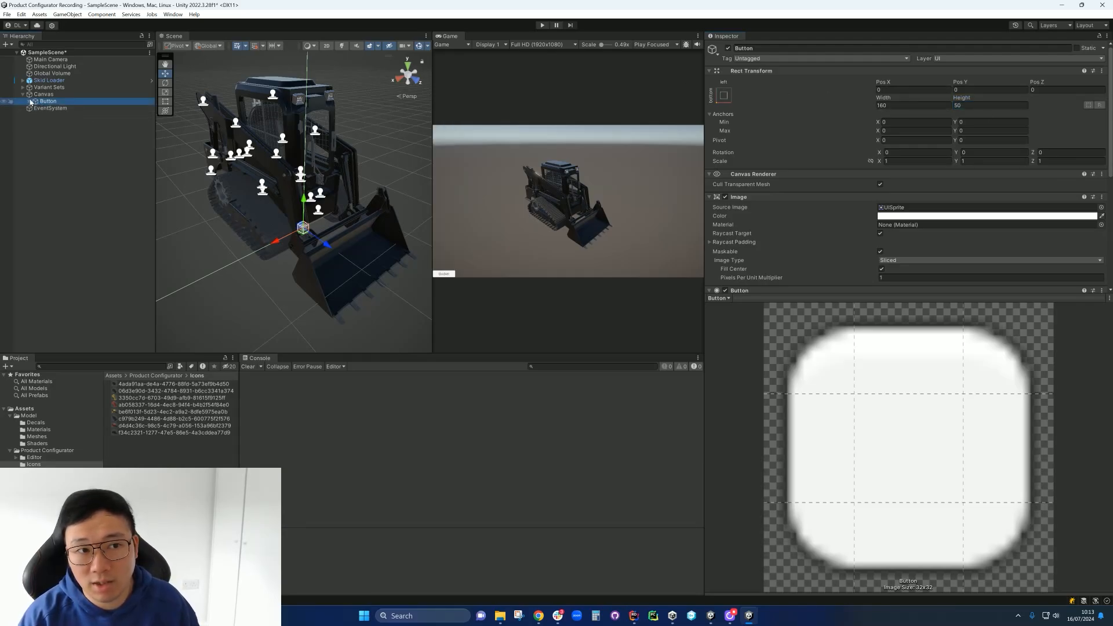
{"action": "left_click", "coordinate": [48, 102]}
{"action": "key", "text": "ctrl+d"}
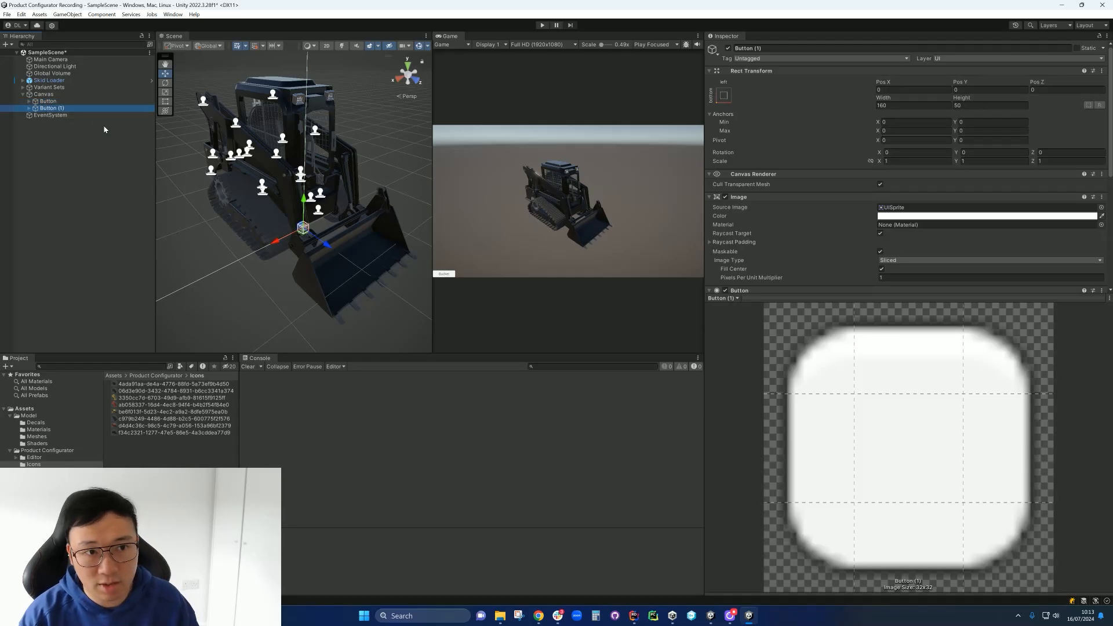
{"action": "left_click", "coordinate": [48, 101]}
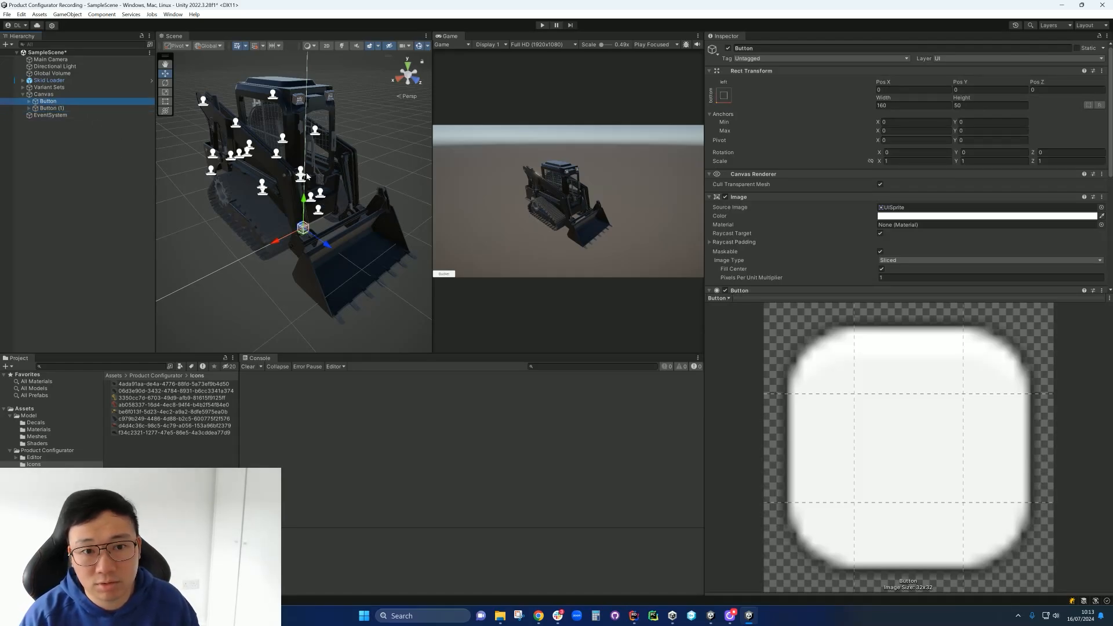
{"action": "left_click_drag", "start_coordinate": [304, 200], "coordinate": [307, 168]}
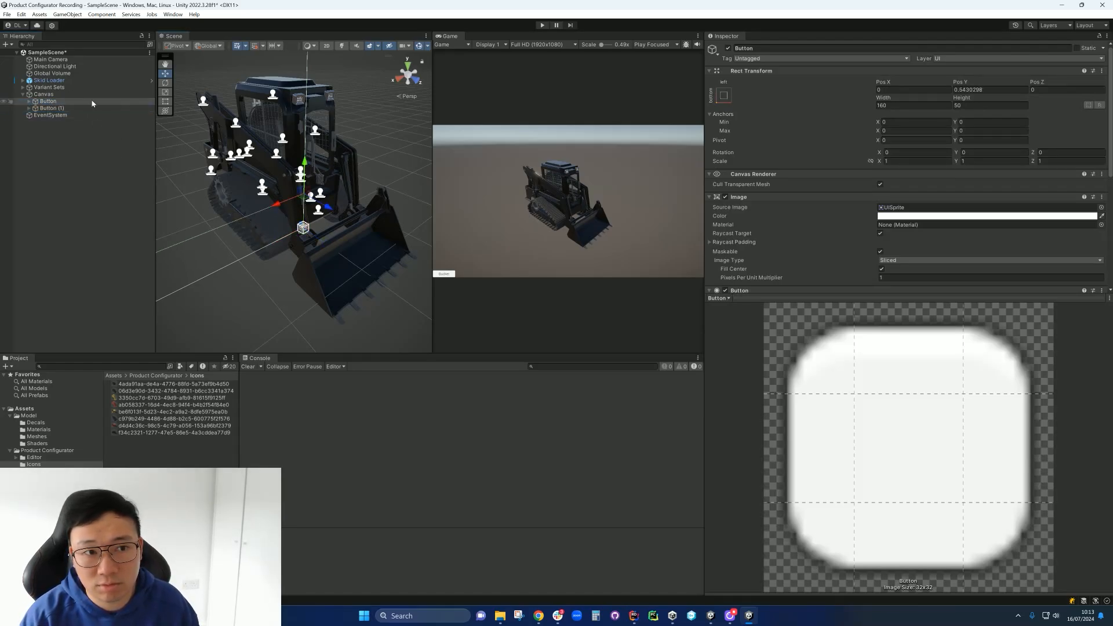
{"action": "double_click", "coordinate": [48, 101]}
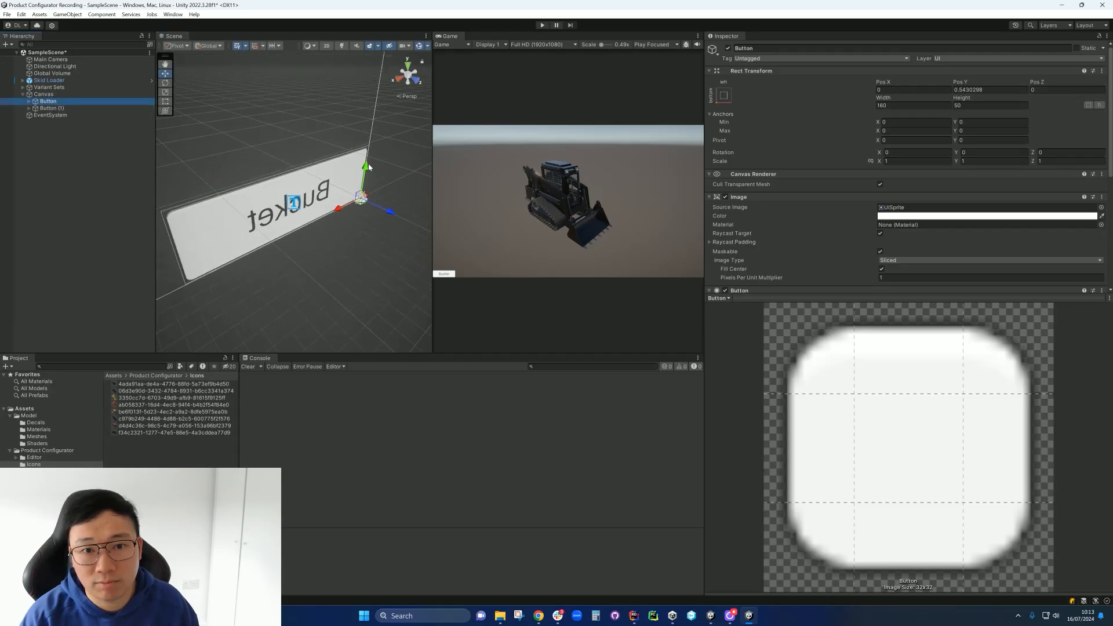
{"action": "left_click_drag", "start_coordinate": [366, 169], "coordinate": [371, 88]}
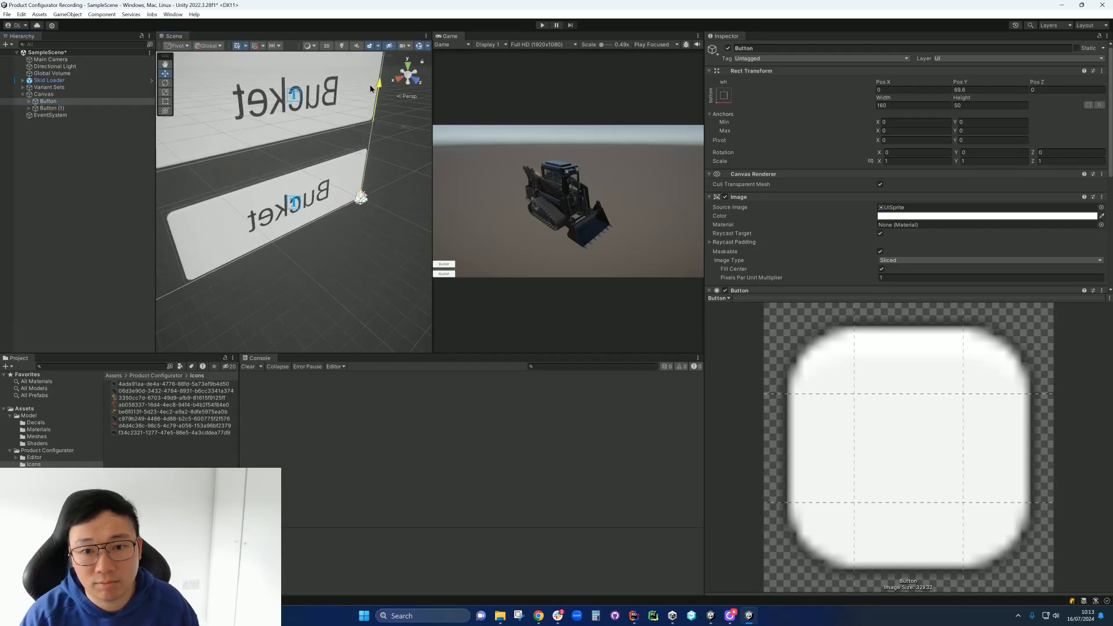
- Set the text of the Text (TMP) child of Button (1) to Forks
{"action": "left_click", "coordinate": [47, 108]}
{"action": "scroll", "coordinate": [842, 202], "scroll_direction": "down", "scroll_amount": 3}
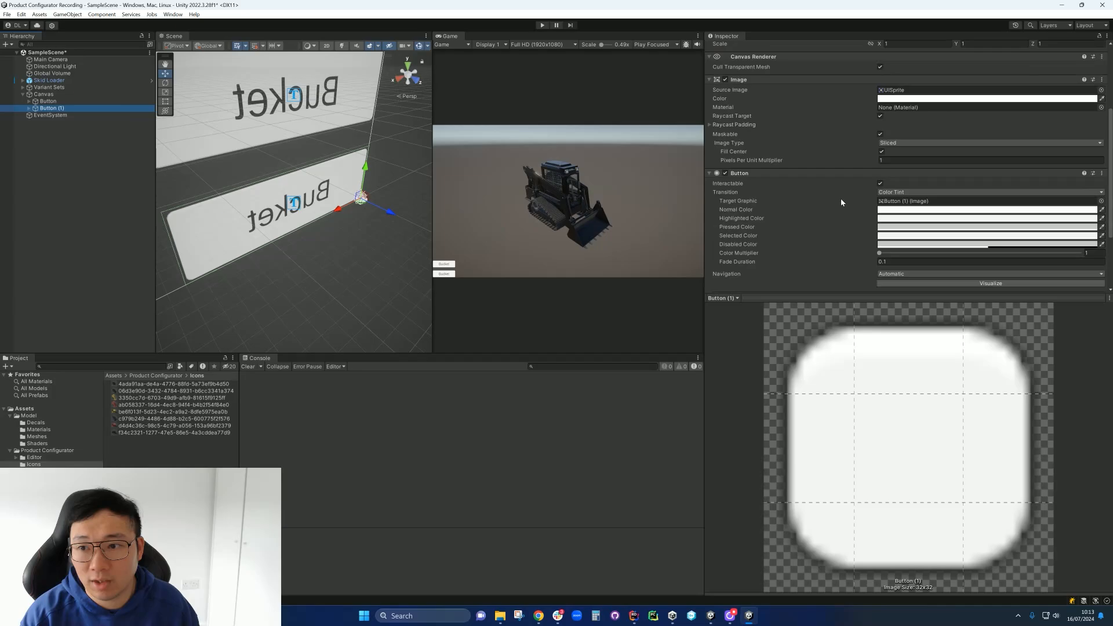
{"action": "left_click", "coordinate": [29, 109]}
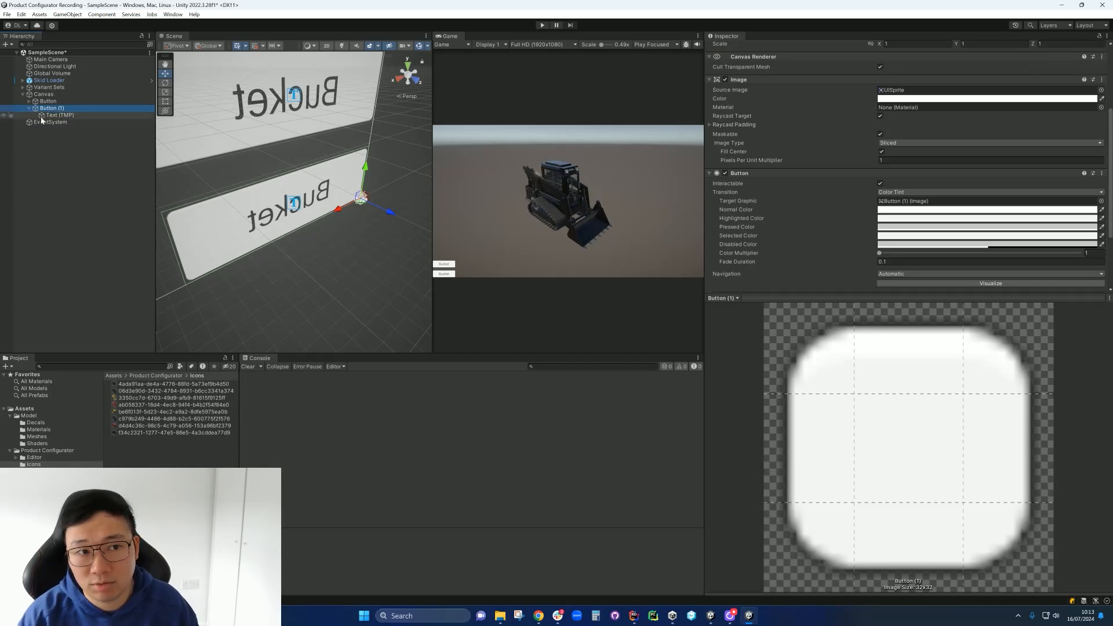
{"action": "left_click", "coordinate": [58, 117]}
{"action": "left_click_drag", "start_coordinate": [769, 119], "coordinate": [615, 95]}
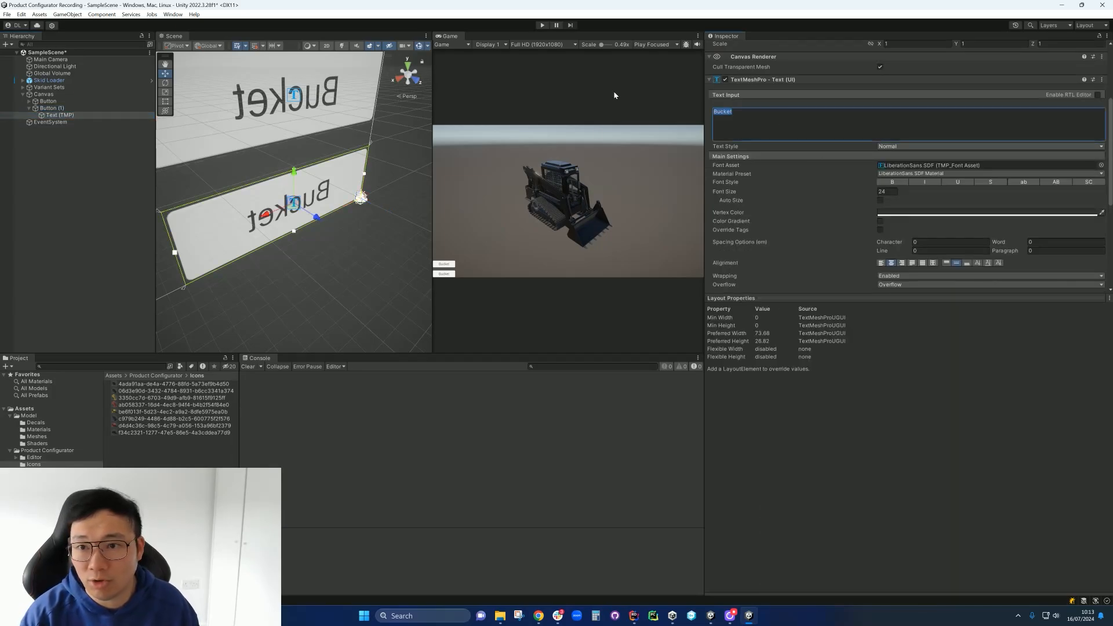
{"action": "type", "text": "Forks"}
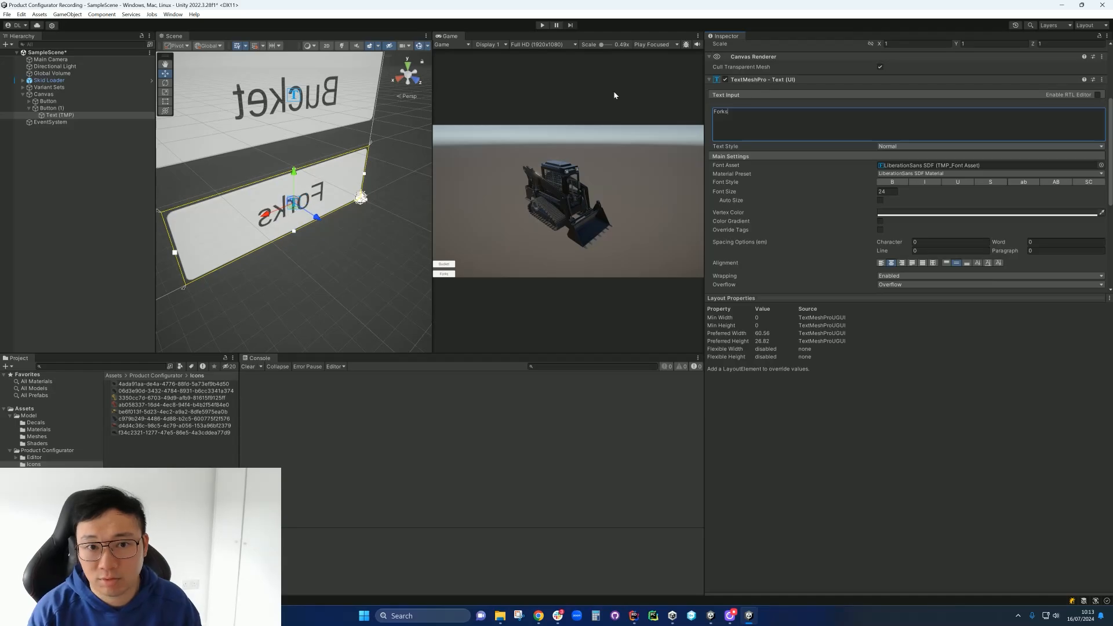
- Switch the Scene view to 2D with the Rect tool and open the original Bucket button's object name for renaming
{"action": "left_click", "coordinate": [326, 45]}
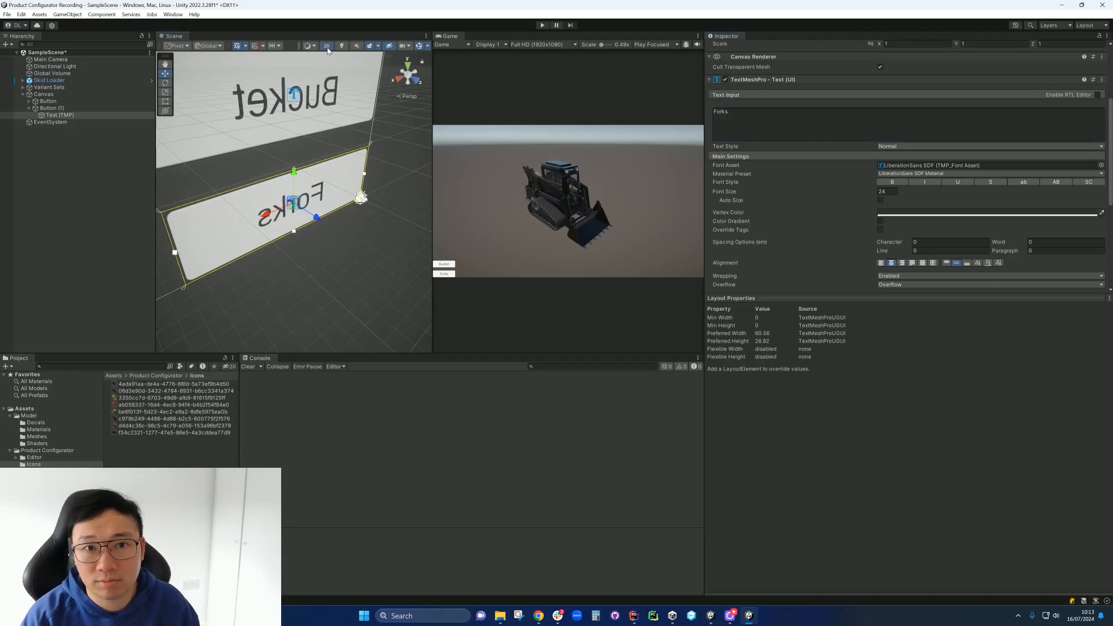
{"action": "key", "text": "t"}
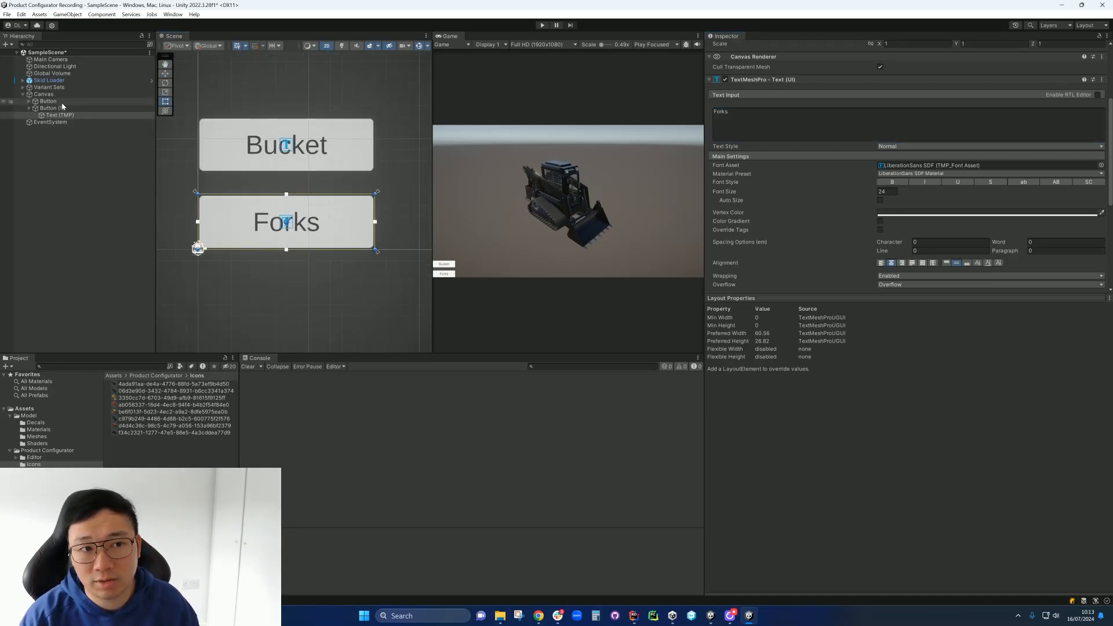
{"action": "left_click", "coordinate": [47, 101]}
{"action": "left_click", "coordinate": [49, 101]}
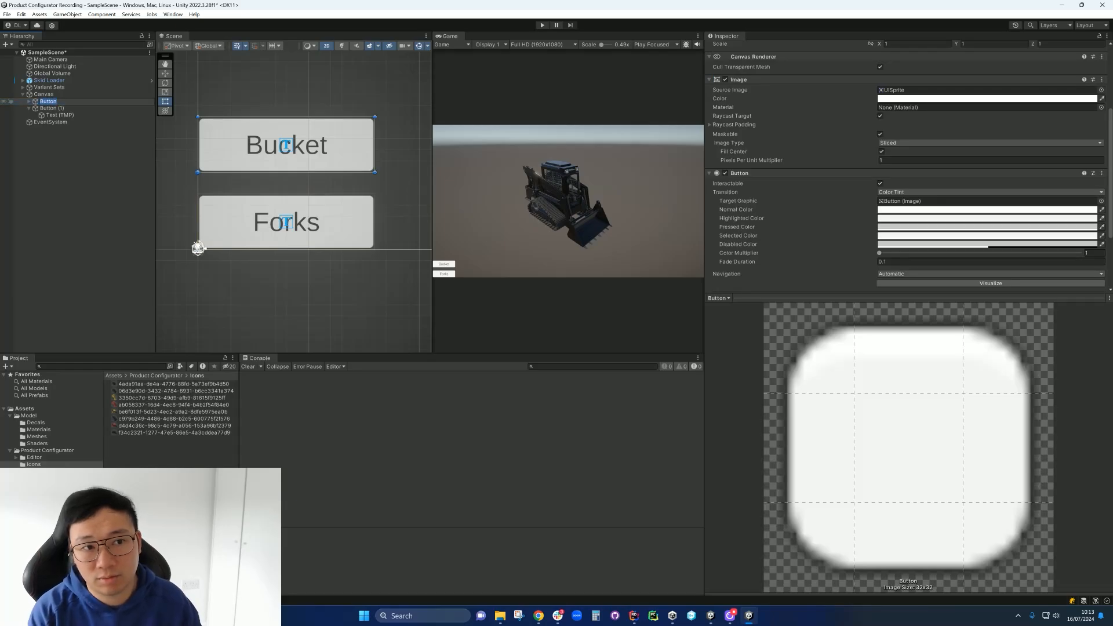
- Rename the two button objects under the Canvas as Bucket and Forks, matching their labels
{"action": "type", "text": "Bucket"}
{"action": "key", "text": "Return"}
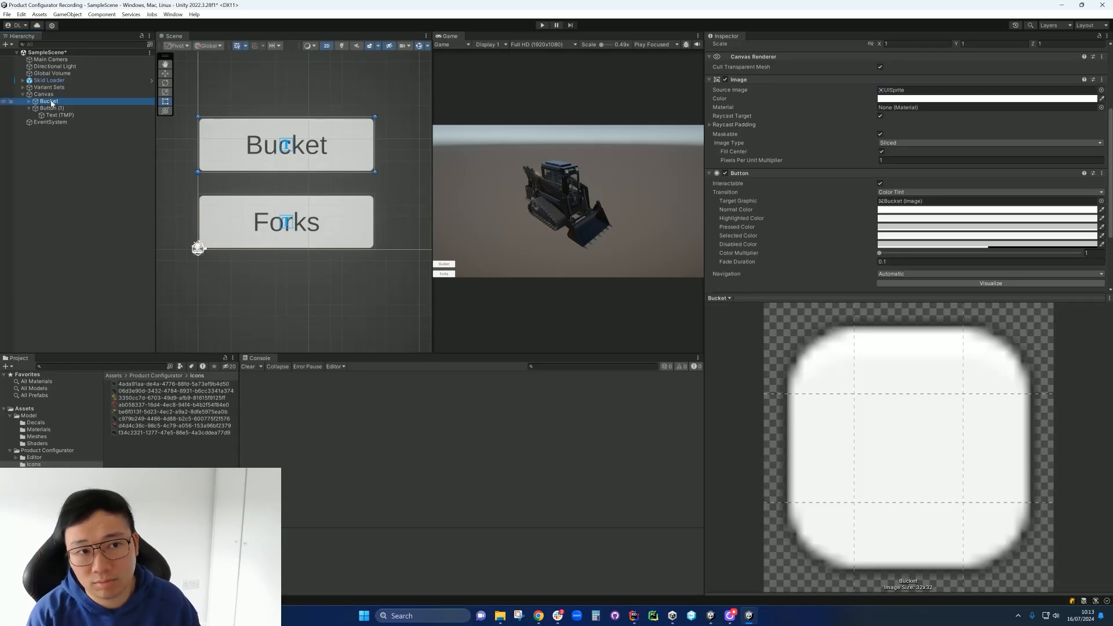
{"action": "left_click", "coordinate": [48, 109]}
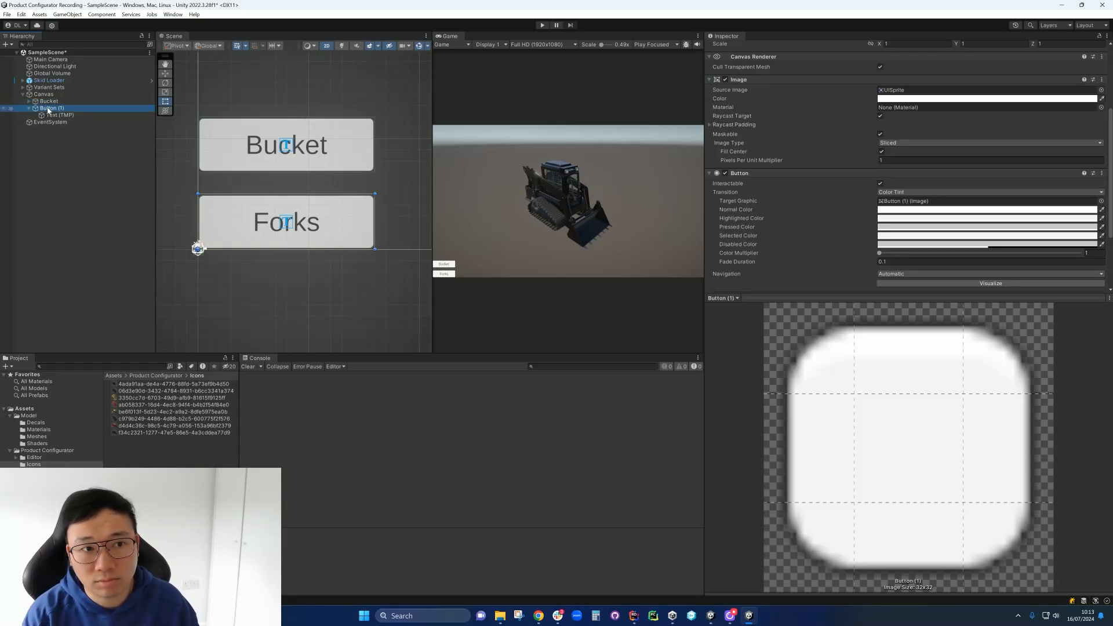
{"action": "left_click", "coordinate": [48, 108]}
{"action": "type", "text": "For"}
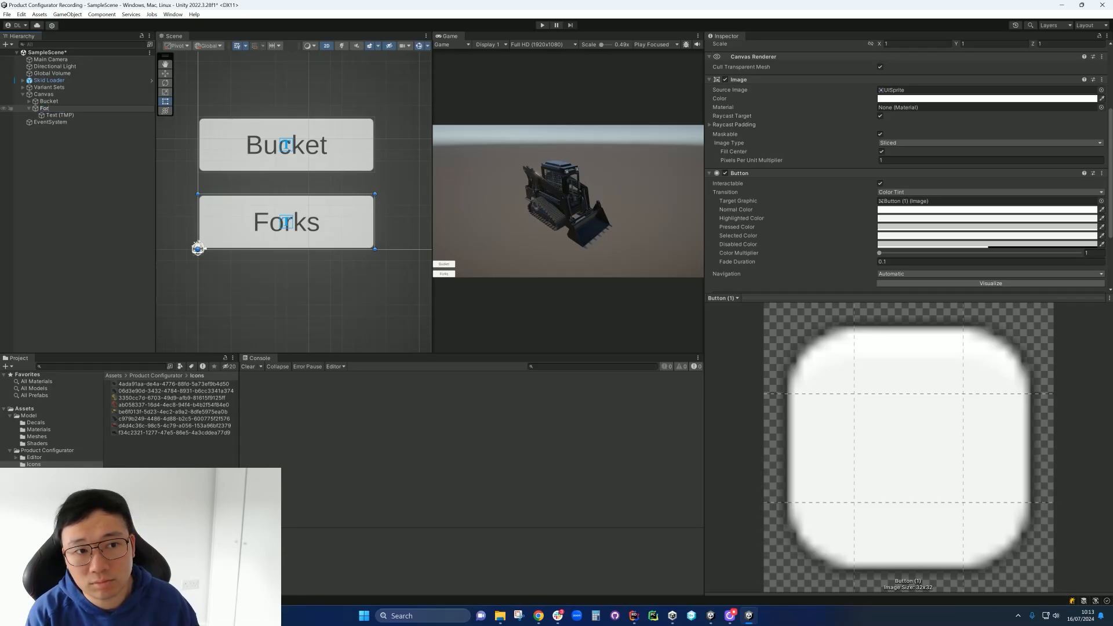
{"action": "type", "text": "ks"}
{"action": "key", "text": "Return"}
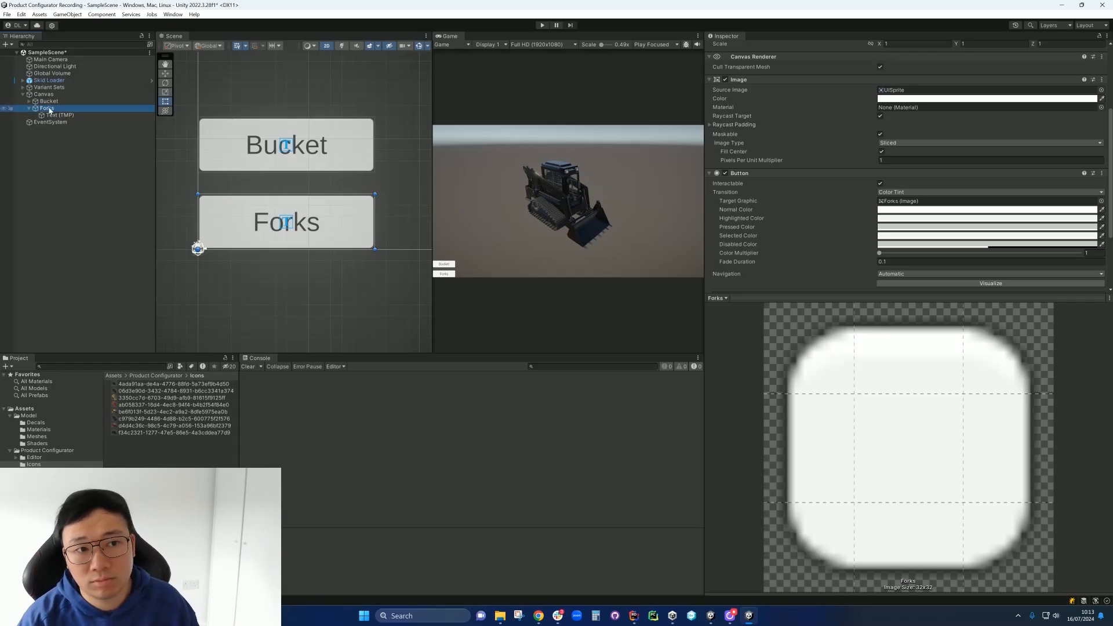
{"action": "left_click", "coordinate": [29, 109]}
- Select the Bucket button and shrink its image preview to expose the On Click section
{"action": "left_click", "coordinate": [47, 102]}
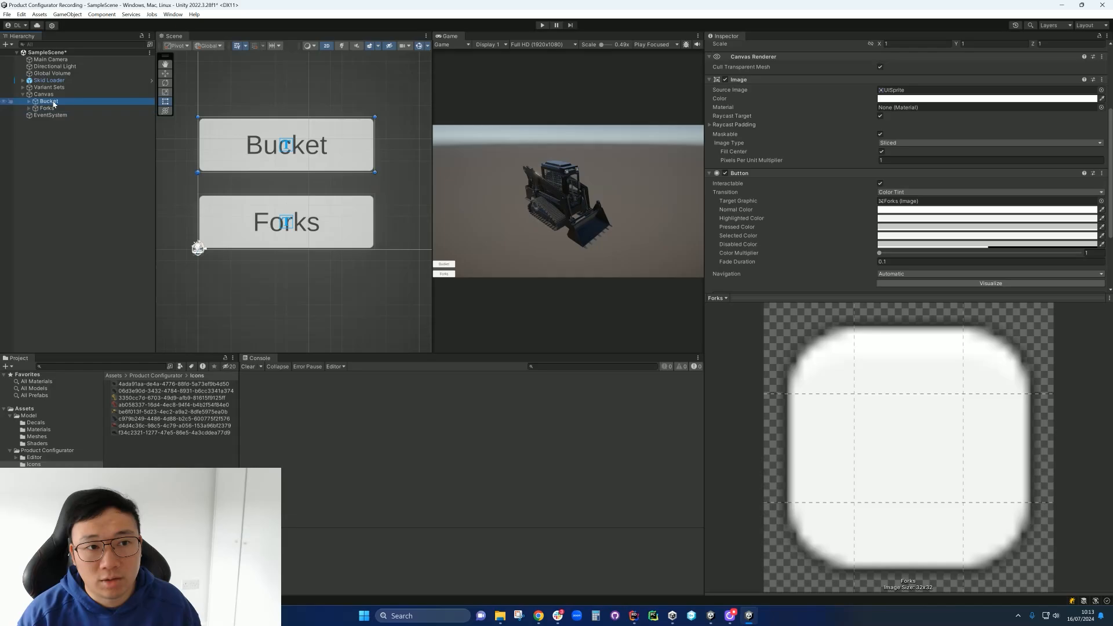
{"action": "left_click_drag", "start_coordinate": [832, 299], "coordinate": [832, 494]}
{"action": "scroll", "coordinate": [290, 148], "scroll_direction": "down", "scroll_amount": 5}
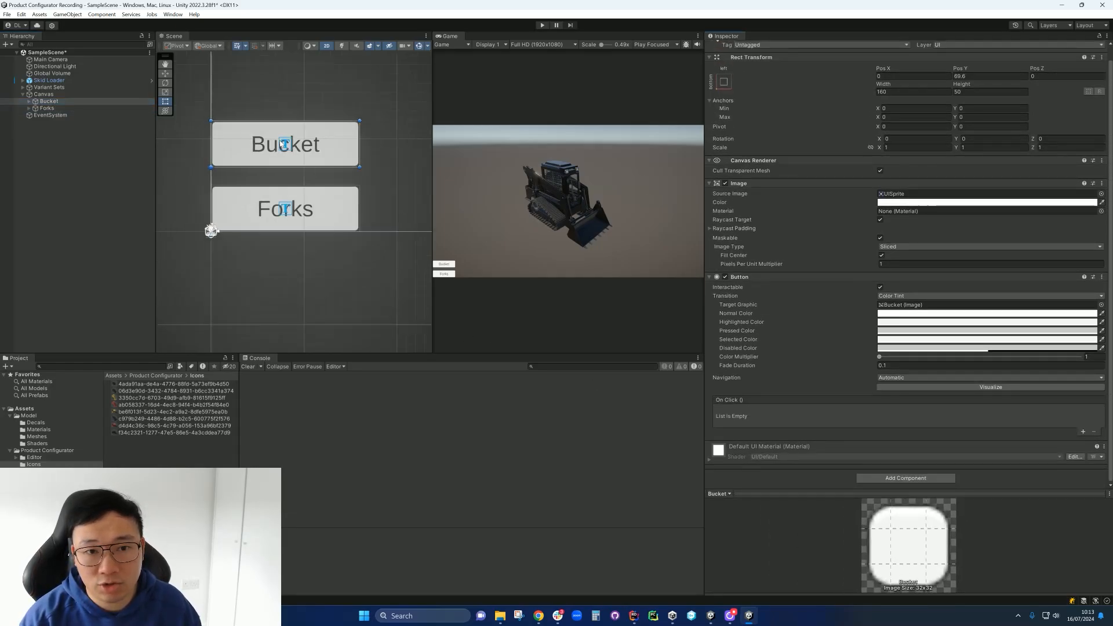
- Examine where the Bucket and Forks buttons sit within the full canvas outline in the Scene view
{"action": "middle_click_drag", "start_coordinate": [326, 172], "coordinate": [259, 262]}
{"action": "scroll", "coordinate": [273, 249], "scroll_direction": "down", "scroll_amount": 10}
{"action": "scroll", "coordinate": [277, 248], "scroll_direction": "down", "scroll_amount": 2}
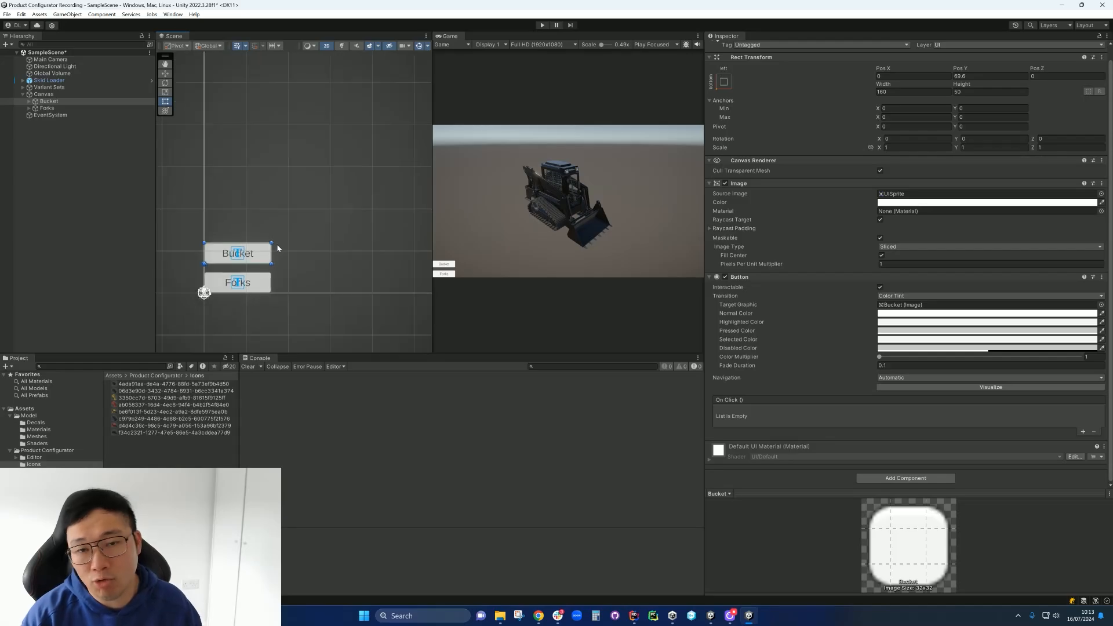
{"action": "scroll", "coordinate": [327, 244], "scroll_direction": "down", "scroll_amount": 6}
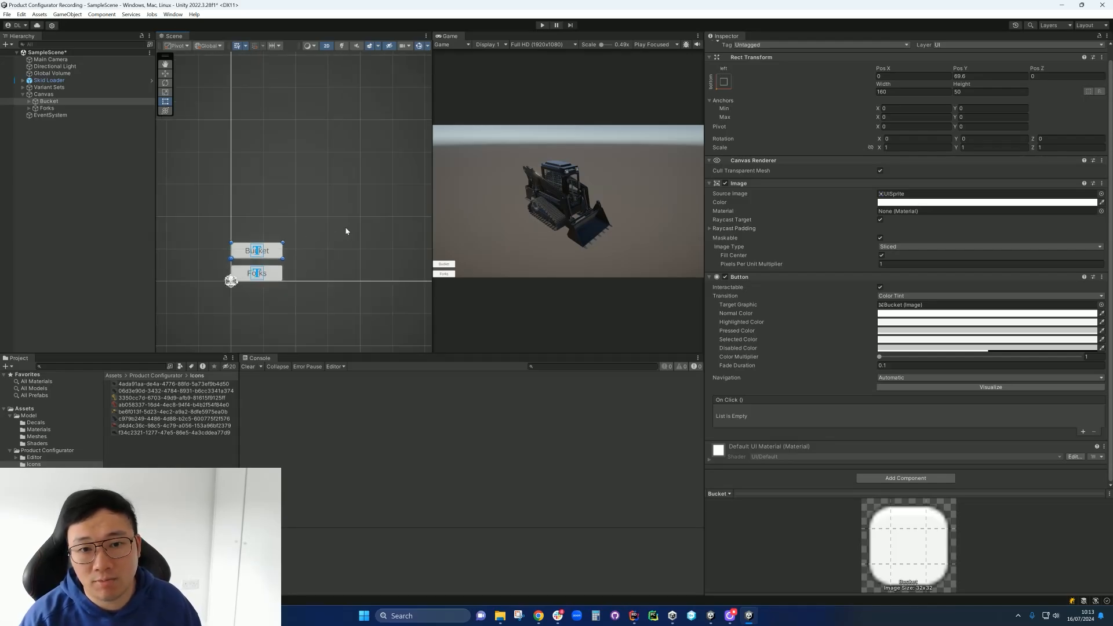
{"action": "middle_click_drag", "start_coordinate": [383, 177], "coordinate": [318, 210]}
{"action": "scroll", "coordinate": [316, 189], "scroll_direction": "down", "scroll_amount": 6}
{"action": "scroll", "coordinate": [322, 186], "scroll_direction": "down", "scroll_amount": 3}
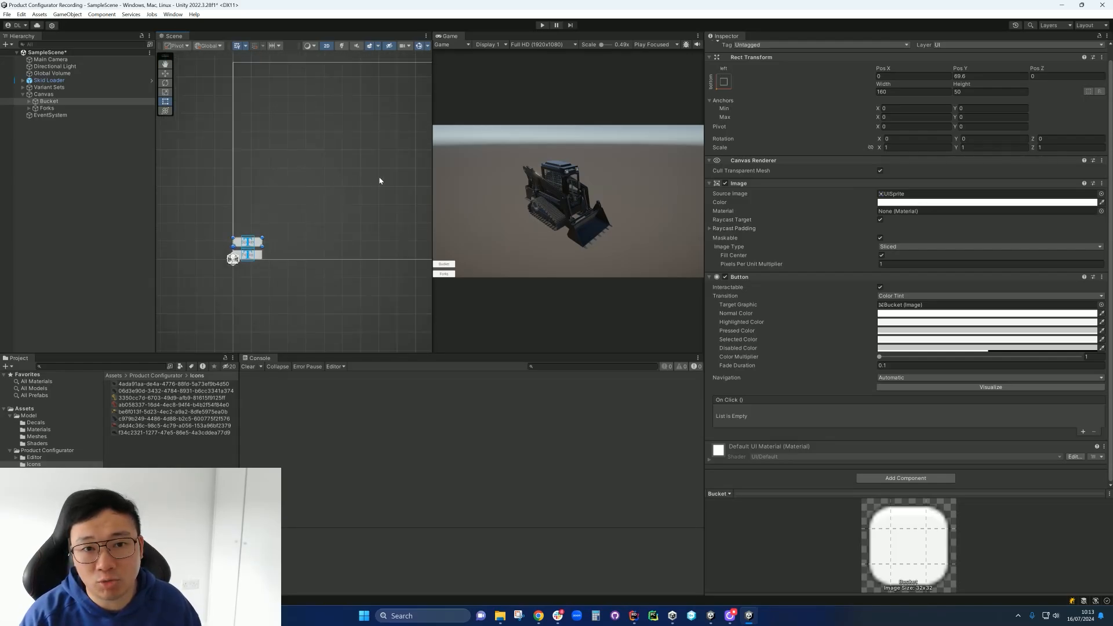
{"action": "middle_click_drag", "start_coordinate": [380, 179], "coordinate": [301, 208]}
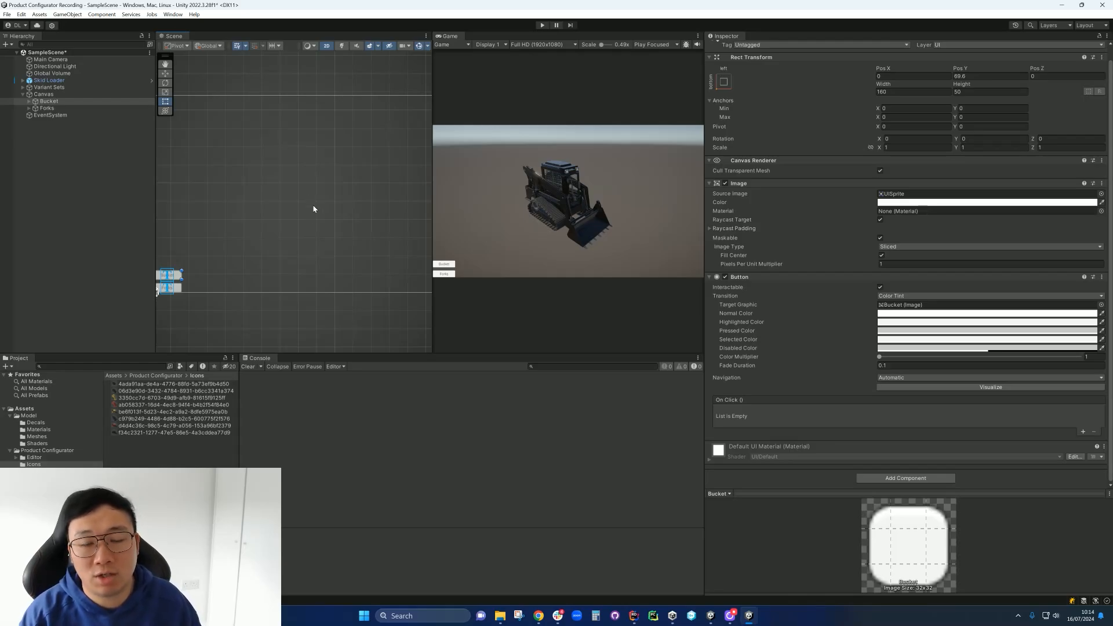
{"action": "scroll", "coordinate": [308, 198], "scroll_direction": "down", "scroll_amount": 2}
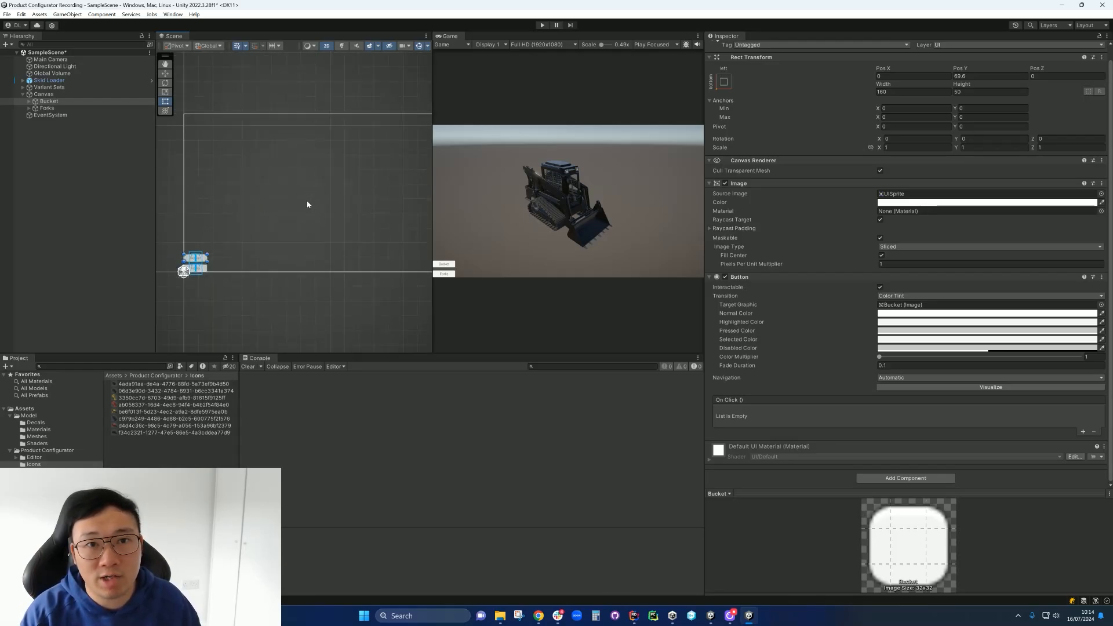
{"action": "scroll", "coordinate": [305, 202], "scroll_direction": "down", "scroll_amount": 3}
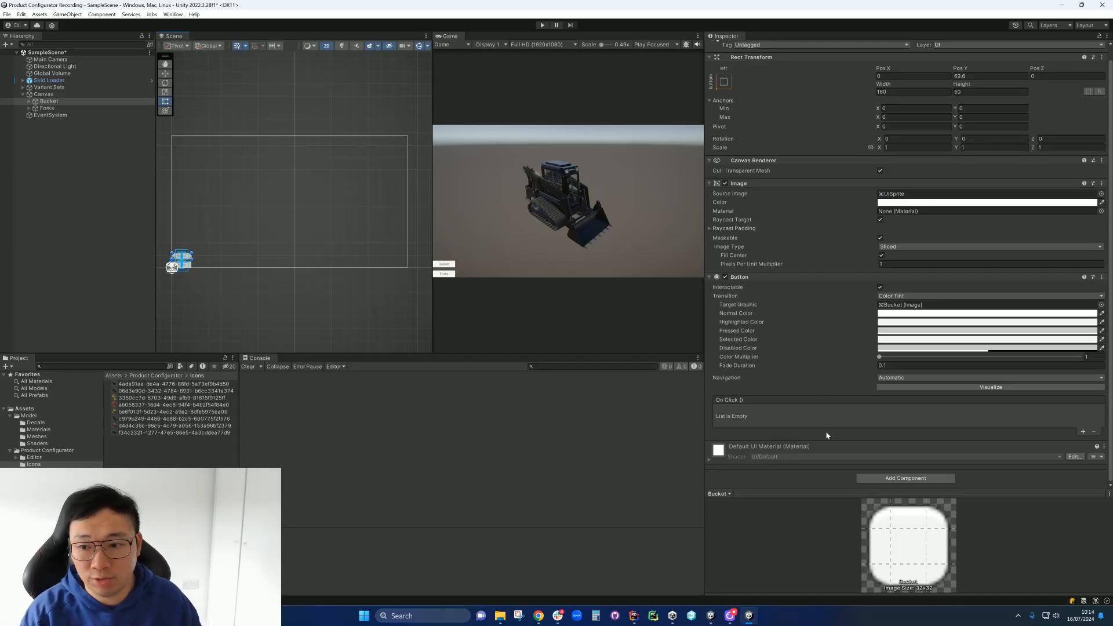
- Add a Variant Select component to the Bucket button
{"action": "left_click", "coordinate": [896, 477]}
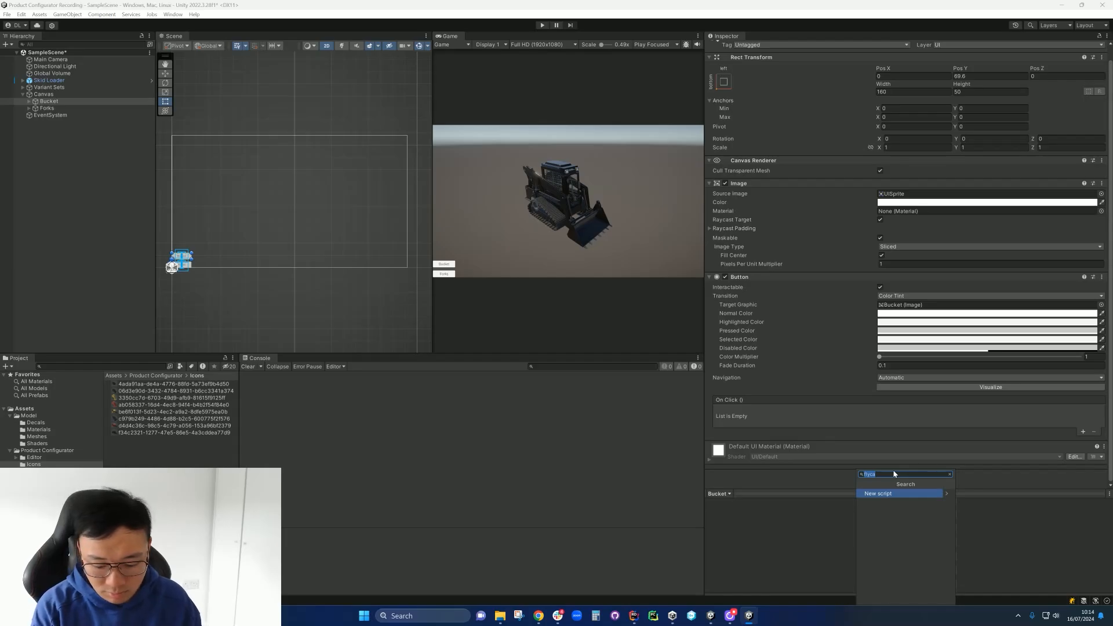
{"action": "type", "text": "var"}
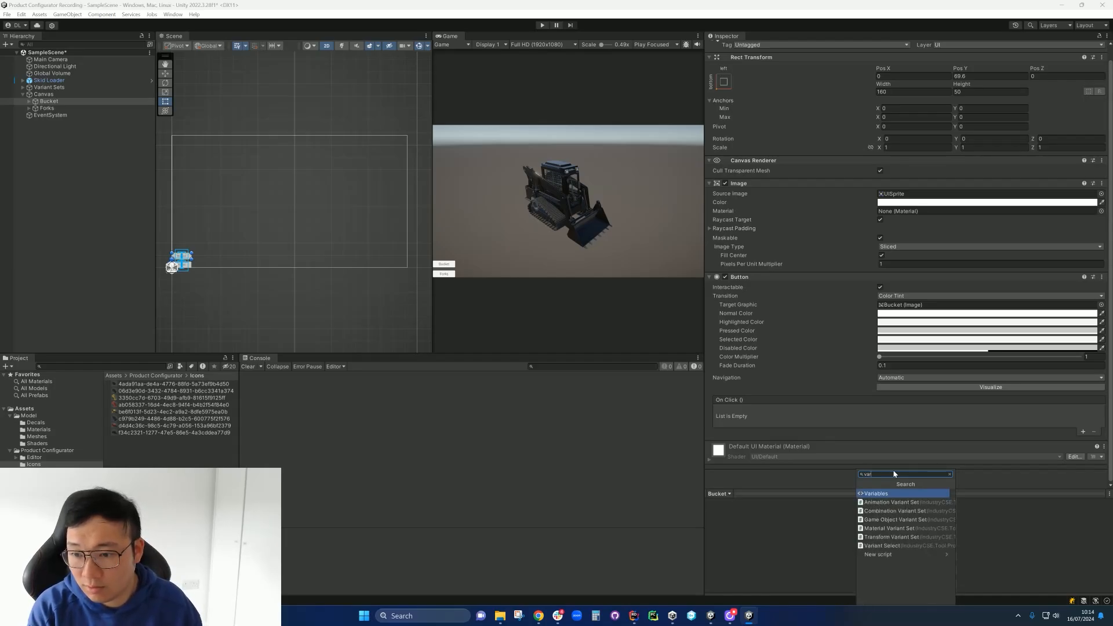
{"action": "key", "text": "BackSpace"}
{"action": "key", "text": "BackSpace"}
{"action": "key", "text": "BackSpace"}
{"action": "type", "text": "sele"}
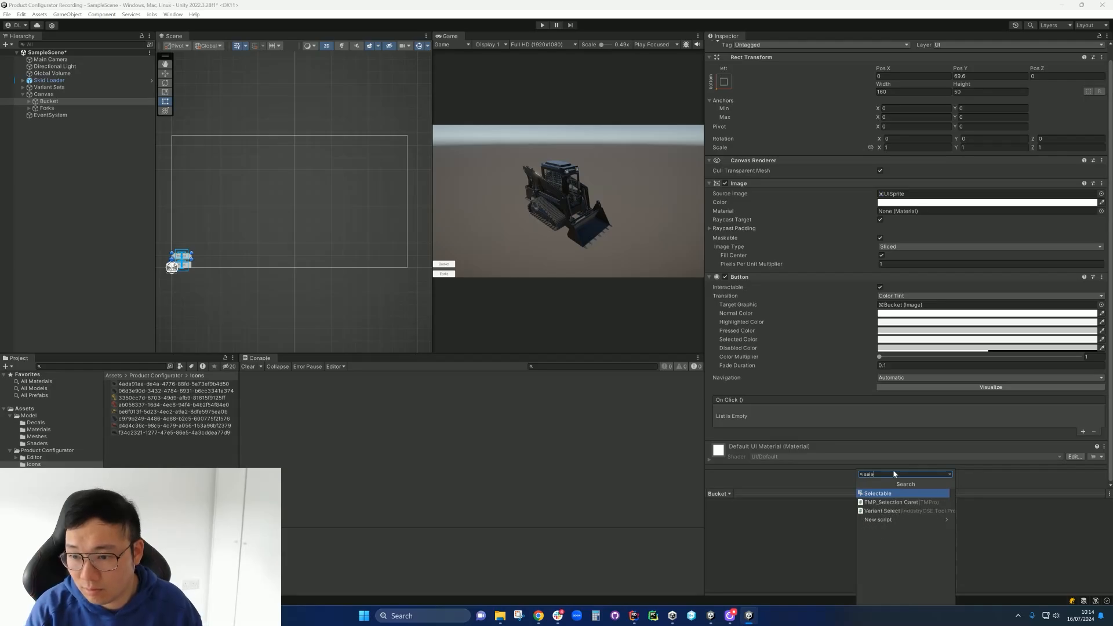
{"action": "key", "text": "Down"}
{"action": "key", "text": "Down"}
{"action": "key", "text": "Return"}
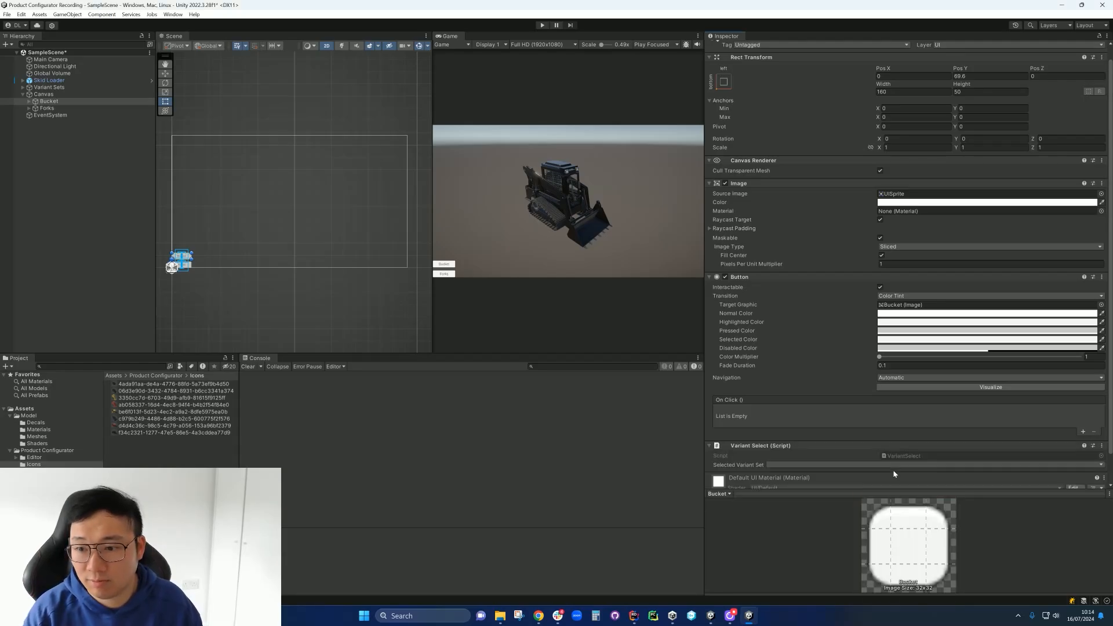
- Set the Bucket button's Variant Select to the Front Tool variant set and the Bucket variant
{"action": "scroll", "coordinate": [818, 284], "scroll_direction": "down", "scroll_amount": 1}
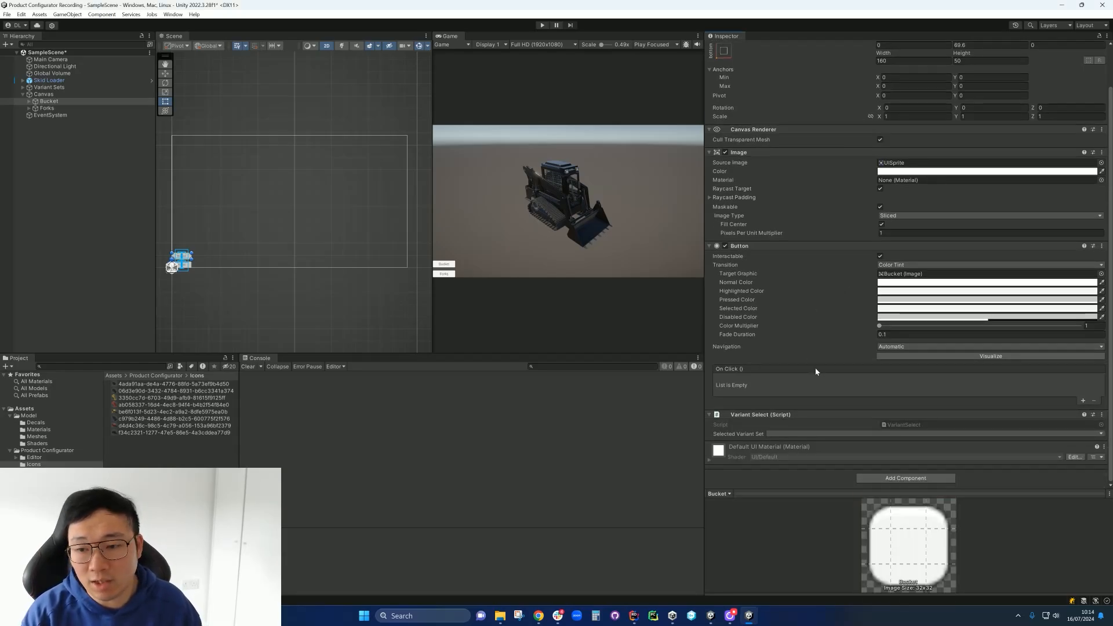
{"action": "left_click", "coordinate": [799, 435]}
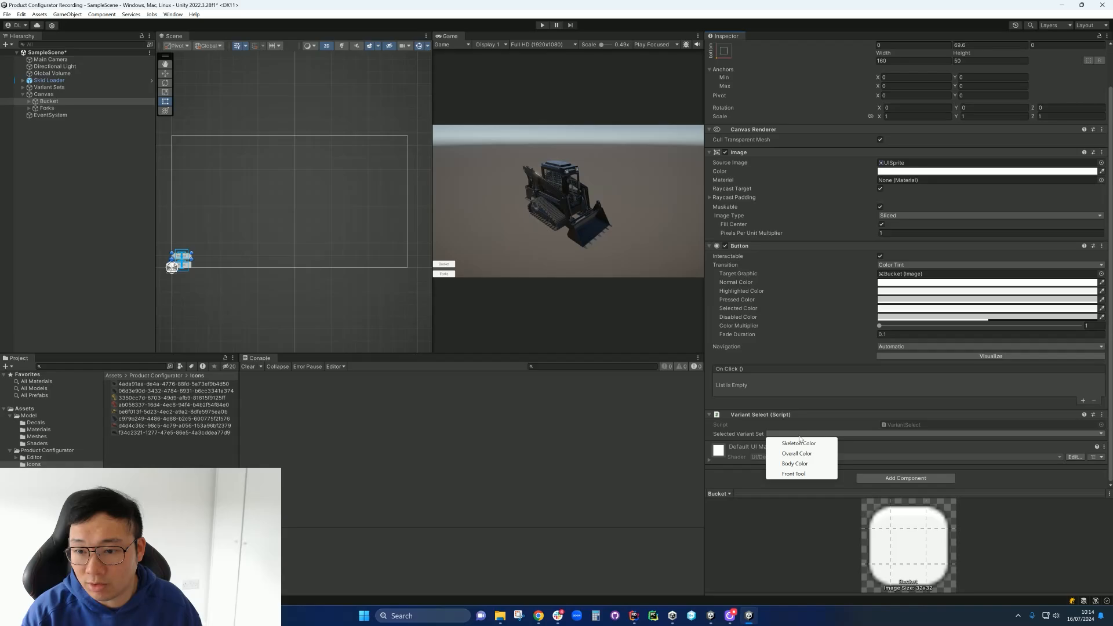
{"action": "left_click", "coordinate": [795, 473]}
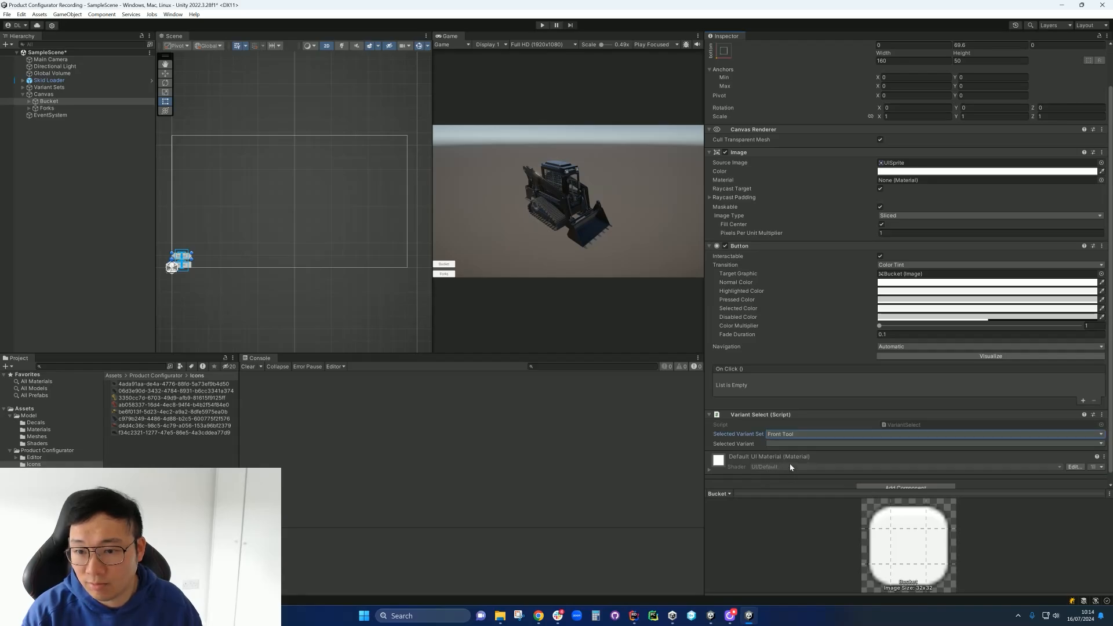
{"action": "left_click", "coordinate": [803, 444]}
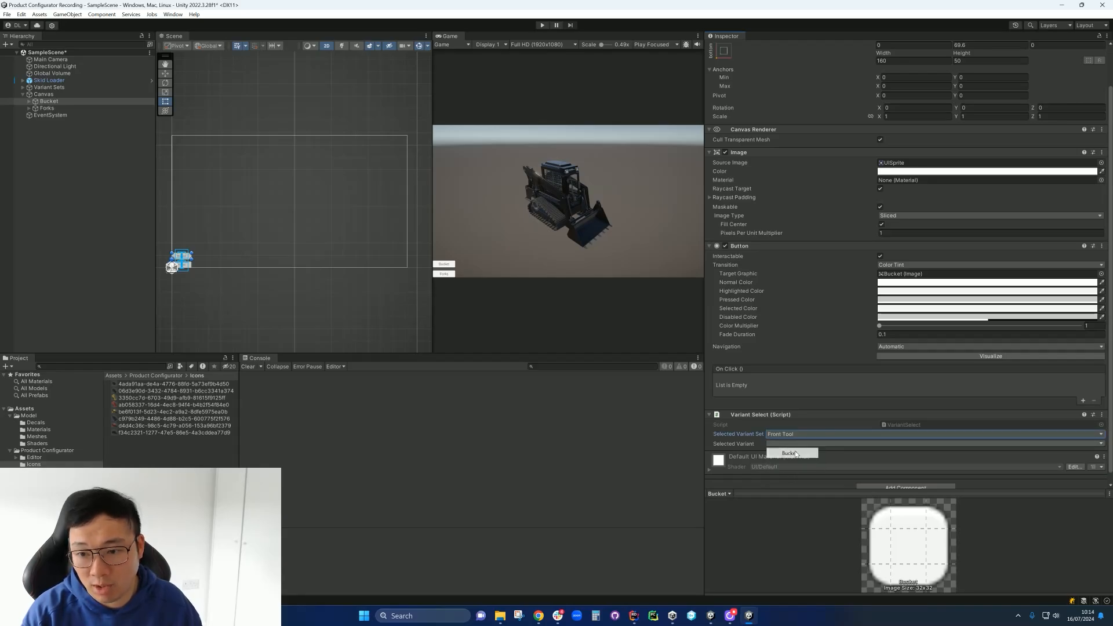
{"action": "left_click", "coordinate": [797, 453]}
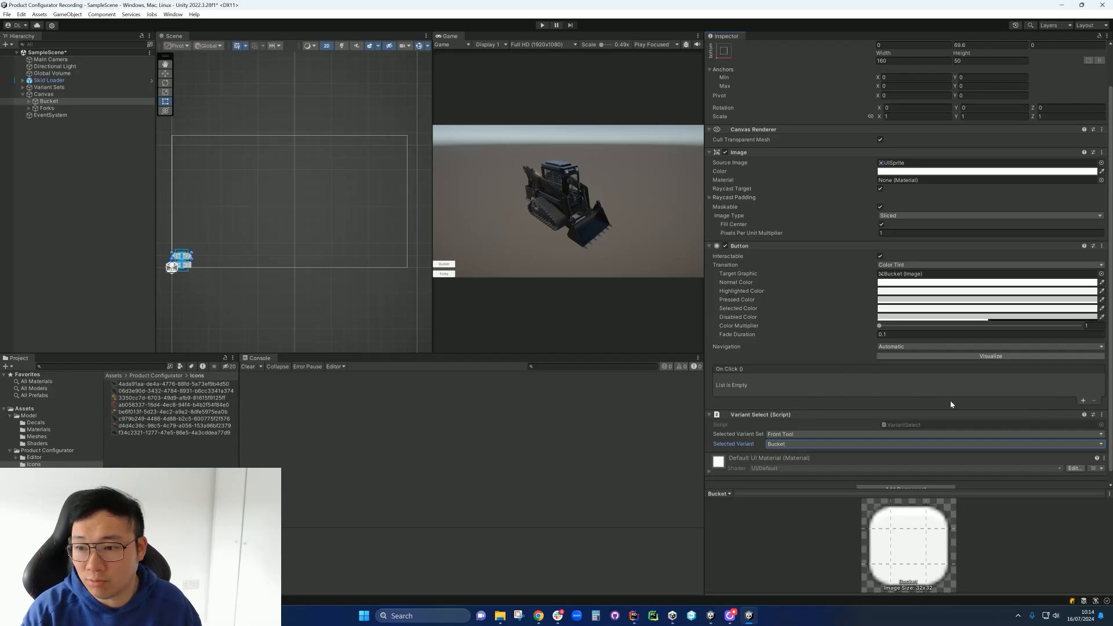
- Add an On Click event to the Bucket button that calls SelectVariant () on its own Variant Select component
{"action": "left_click", "coordinate": [1084, 401]}
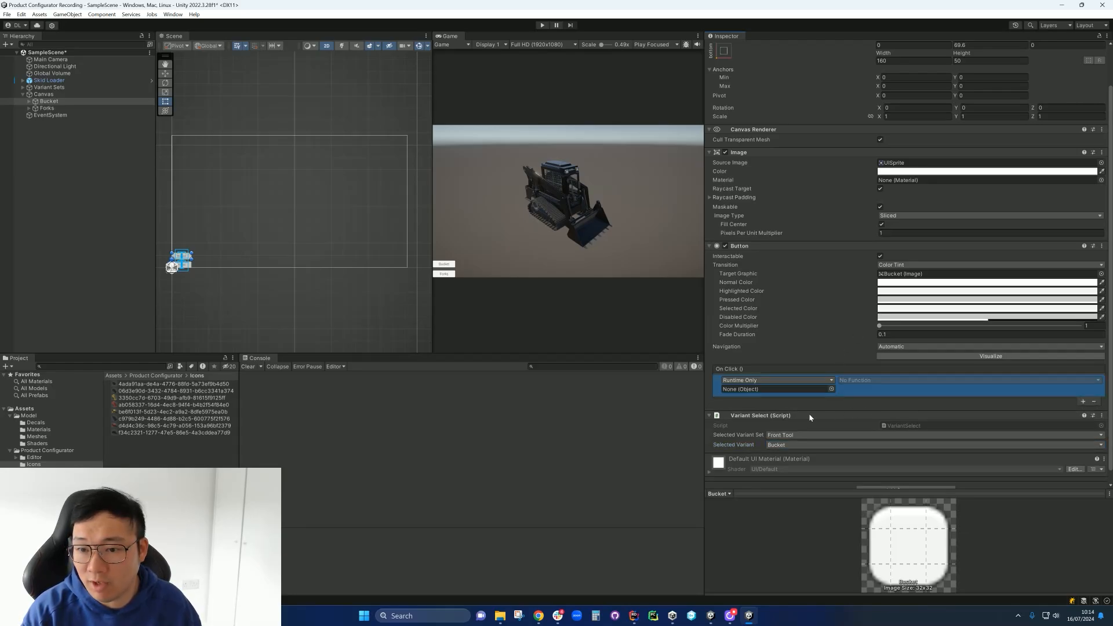
{"action": "left_click_drag", "start_coordinate": [773, 415], "coordinate": [789, 394]}
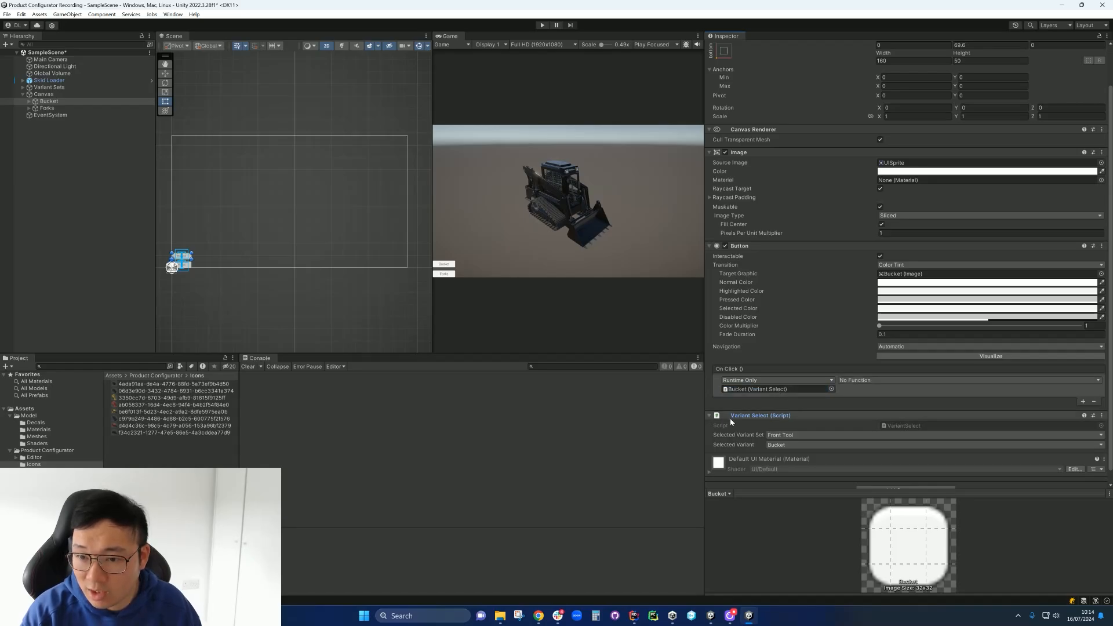
{"action": "left_click", "coordinate": [854, 381]}
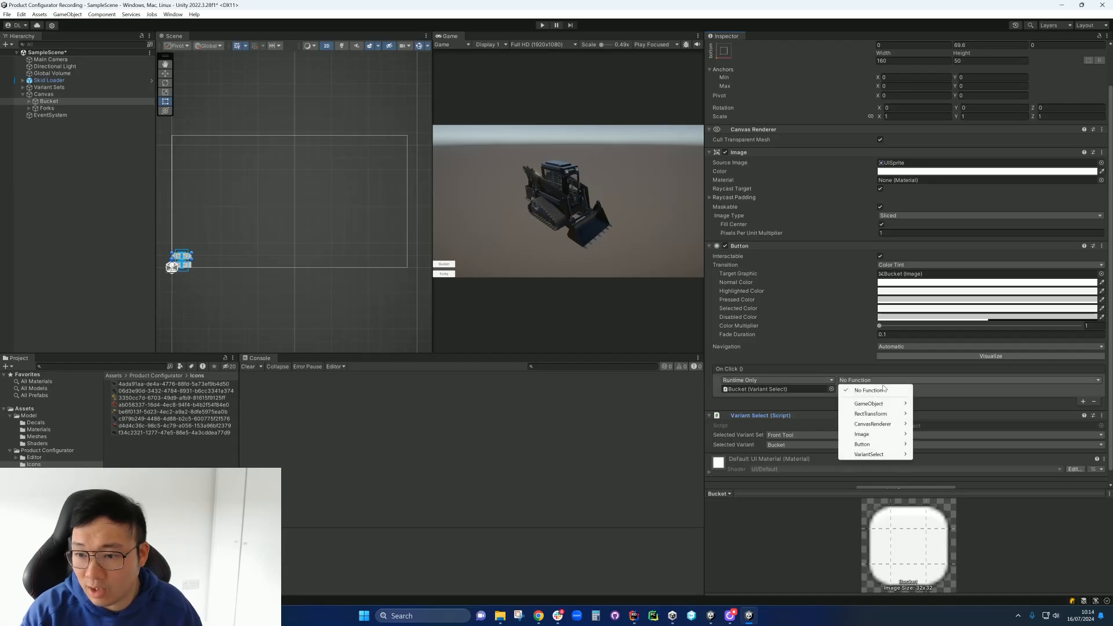
{"action": "mouse_move", "coordinate": [883, 456]}
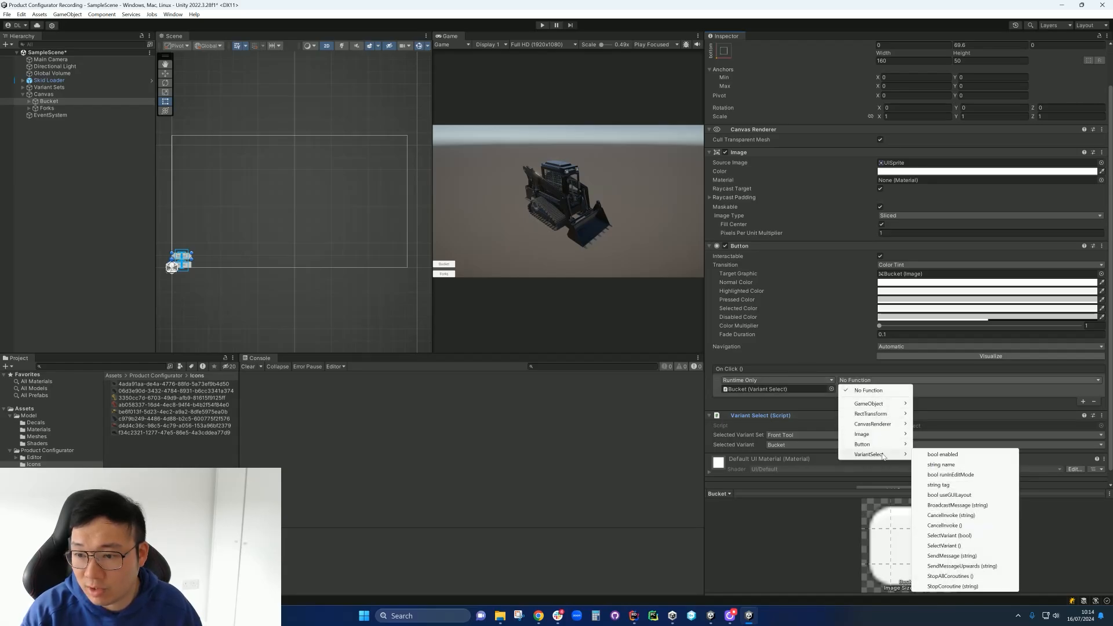
{"action": "left_click", "coordinate": [945, 546]}
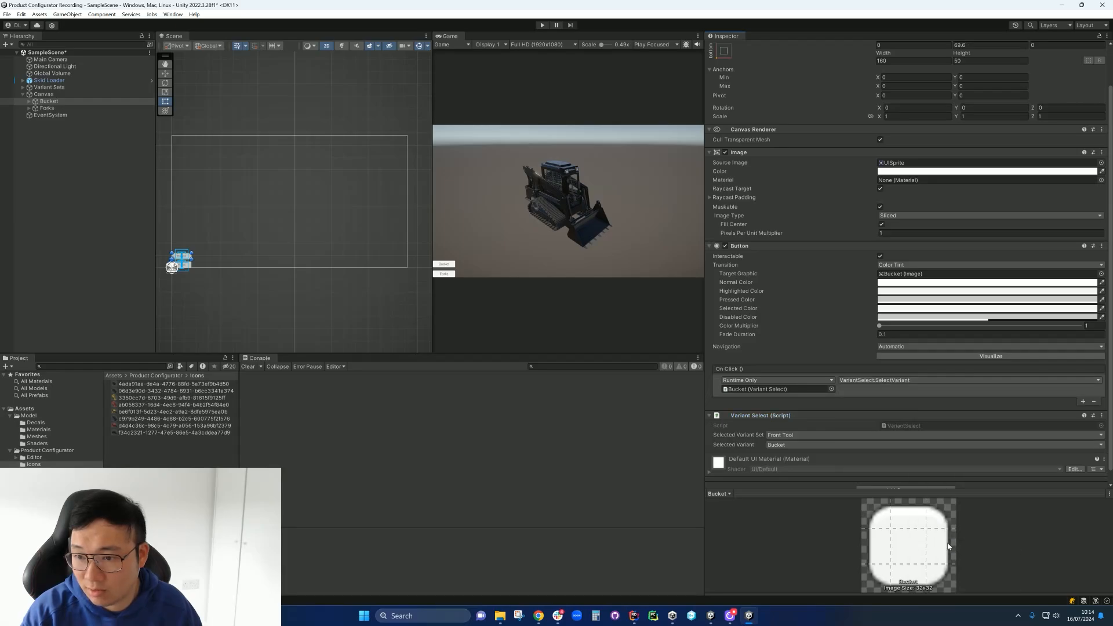
- Add a Variant Select component to the Forks button
{"action": "left_click", "coordinate": [48, 109]}
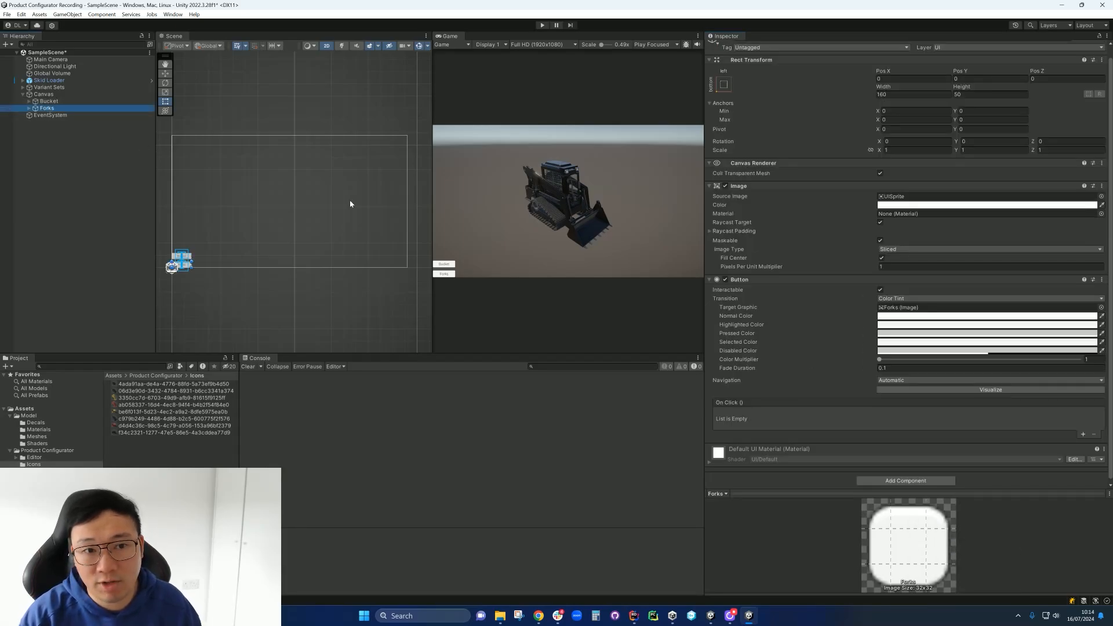
{"action": "left_click", "coordinate": [906, 481]}
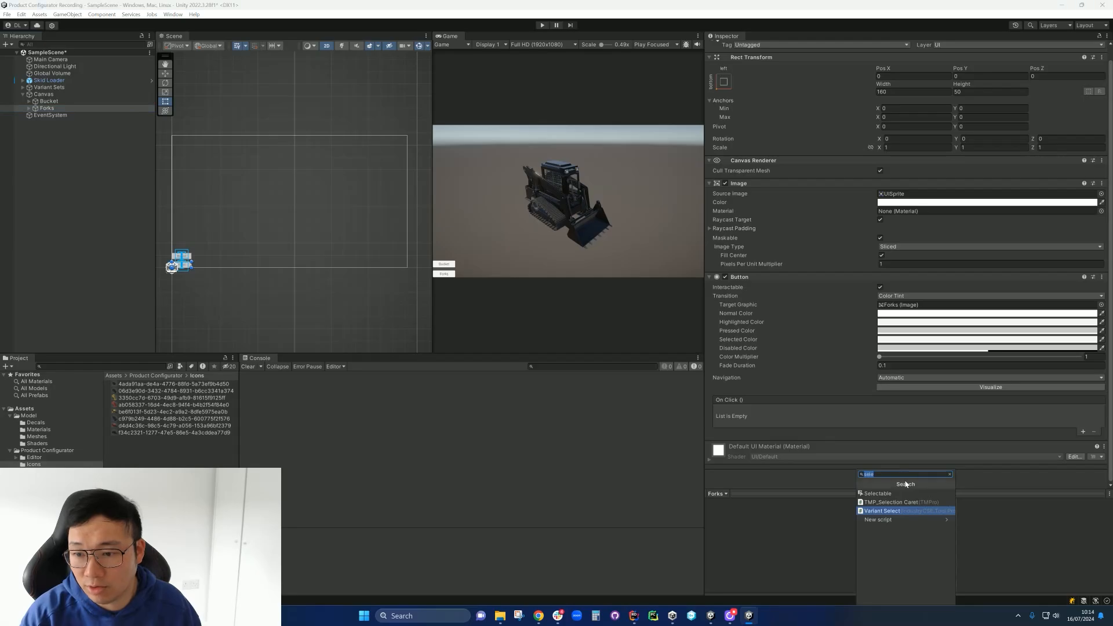
{"action": "left_click", "coordinate": [887, 511]}
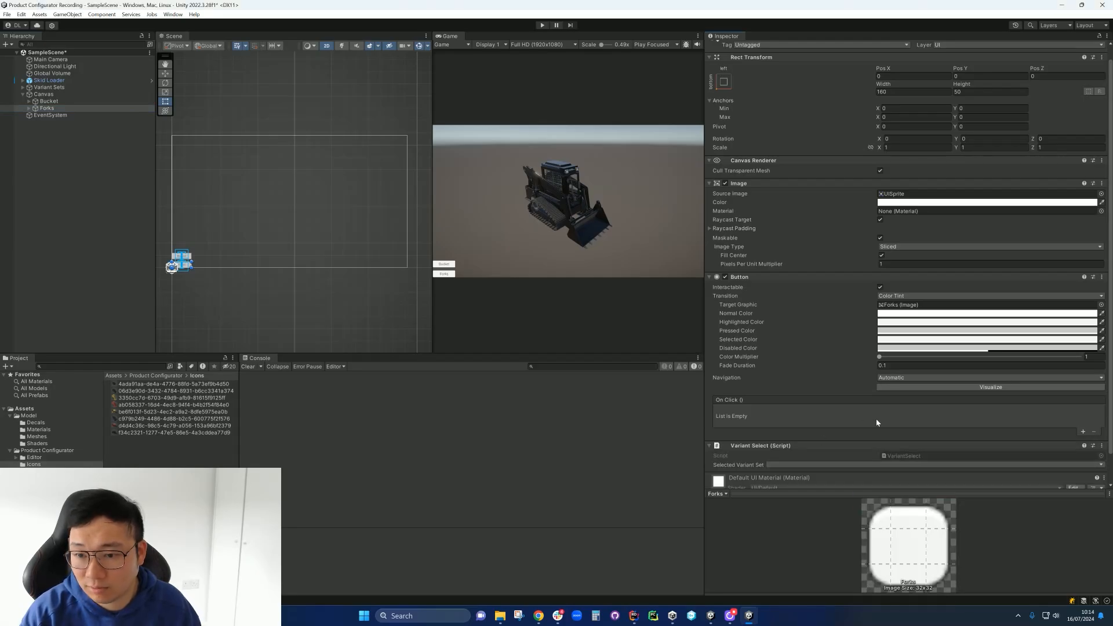
- Set the Forks button's Variant Select to the Front Tool variant set and the Forts variant
{"action": "scroll", "coordinate": [876, 419], "scroll_direction": "down", "scroll_amount": 2}
{"action": "left_click", "coordinate": [815, 435]}
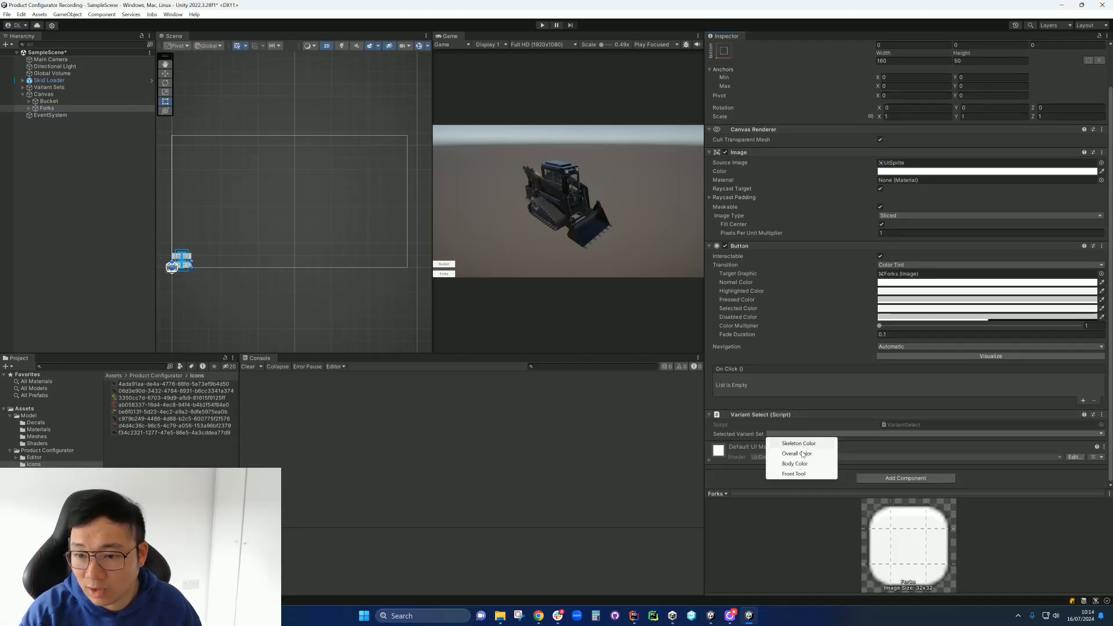
{"action": "left_click", "coordinate": [801, 474]}
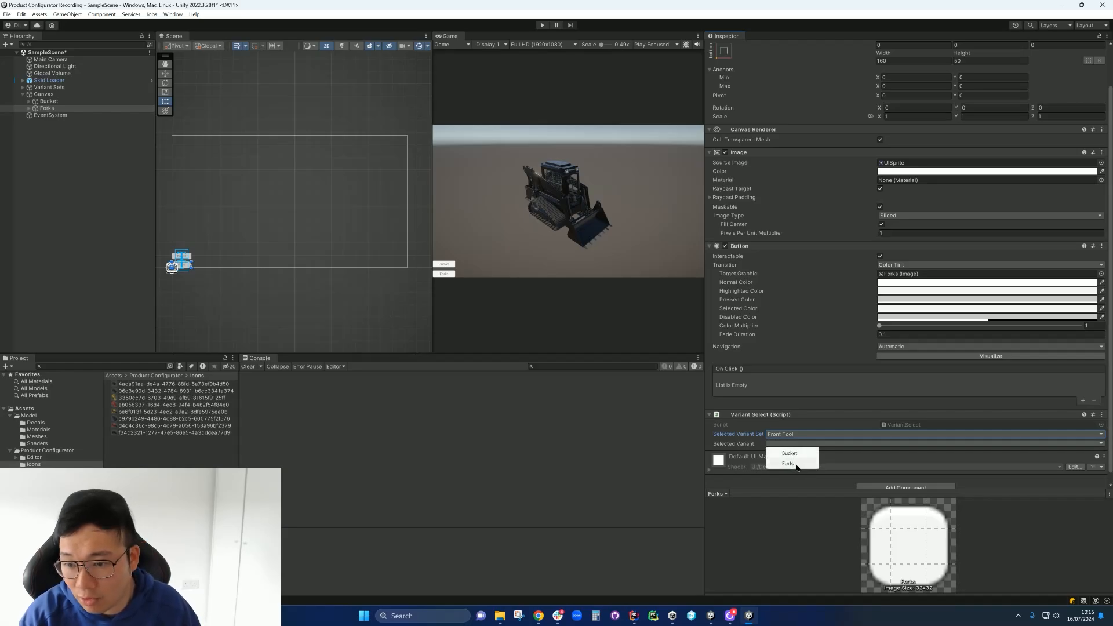
{"action": "left_click", "coordinate": [789, 464]}
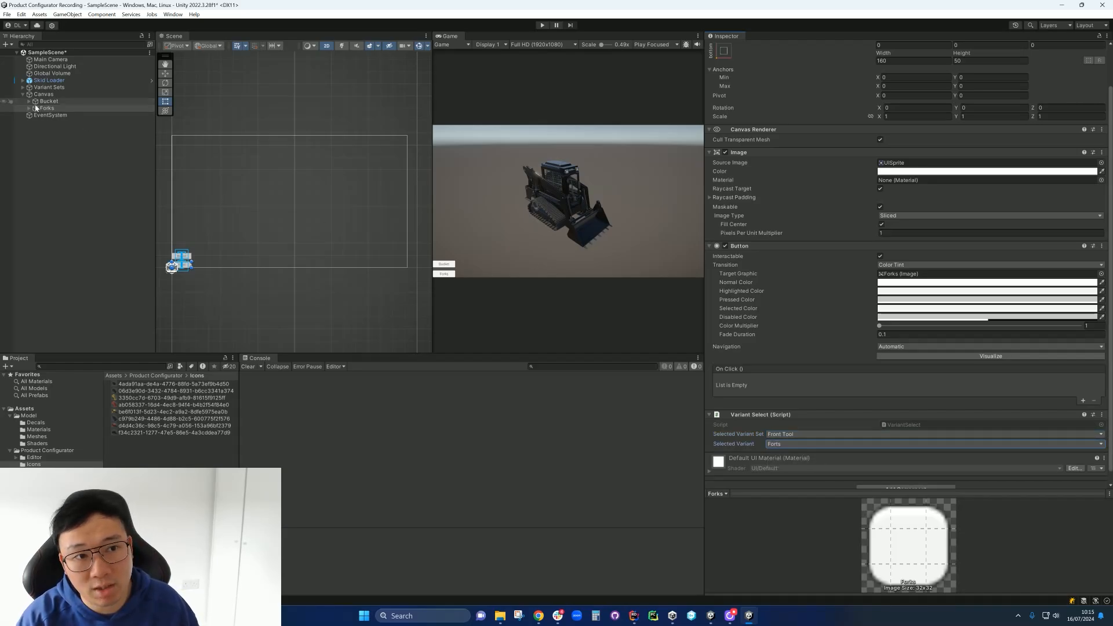
- Rename the Forts variant in the Front Tool GameObjectVariantSet to Forks and save the scene
{"action": "left_click", "coordinate": [23, 87]}
{"action": "left_click", "coordinate": [92, 95]}
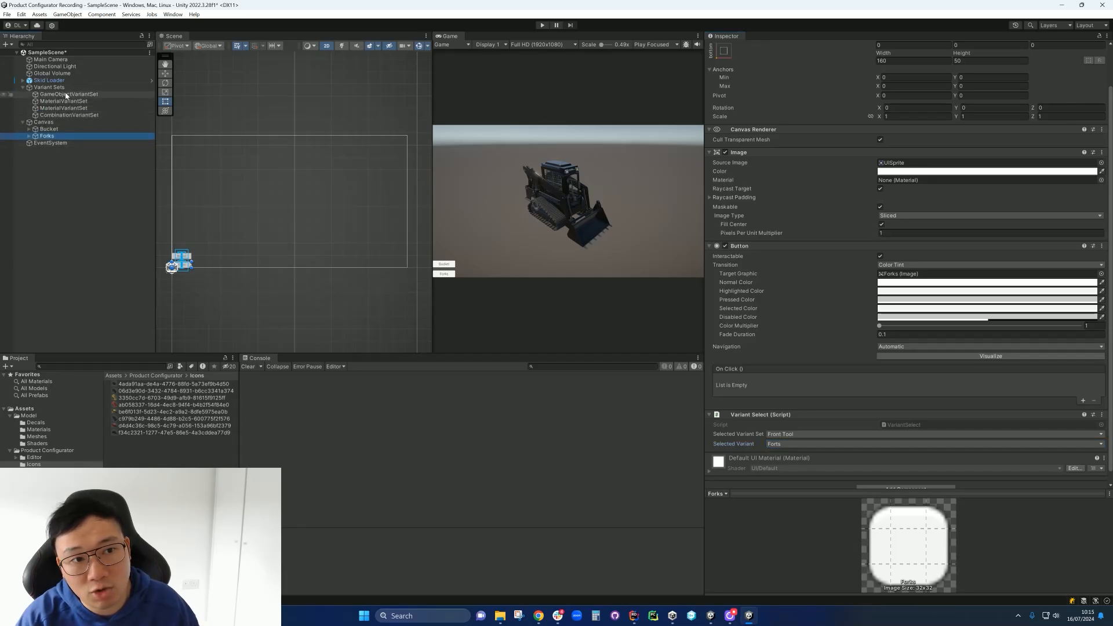
{"action": "left_click", "coordinate": [735, 235]}
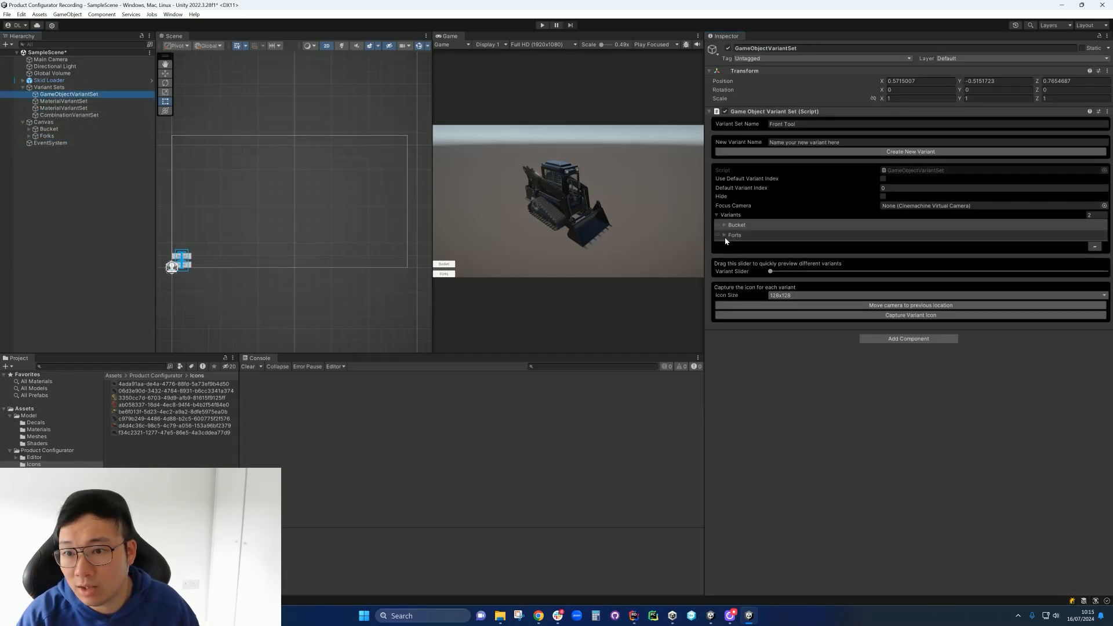
{"action": "left_click", "coordinate": [725, 235]}
{"action": "left_click", "coordinate": [829, 244]}
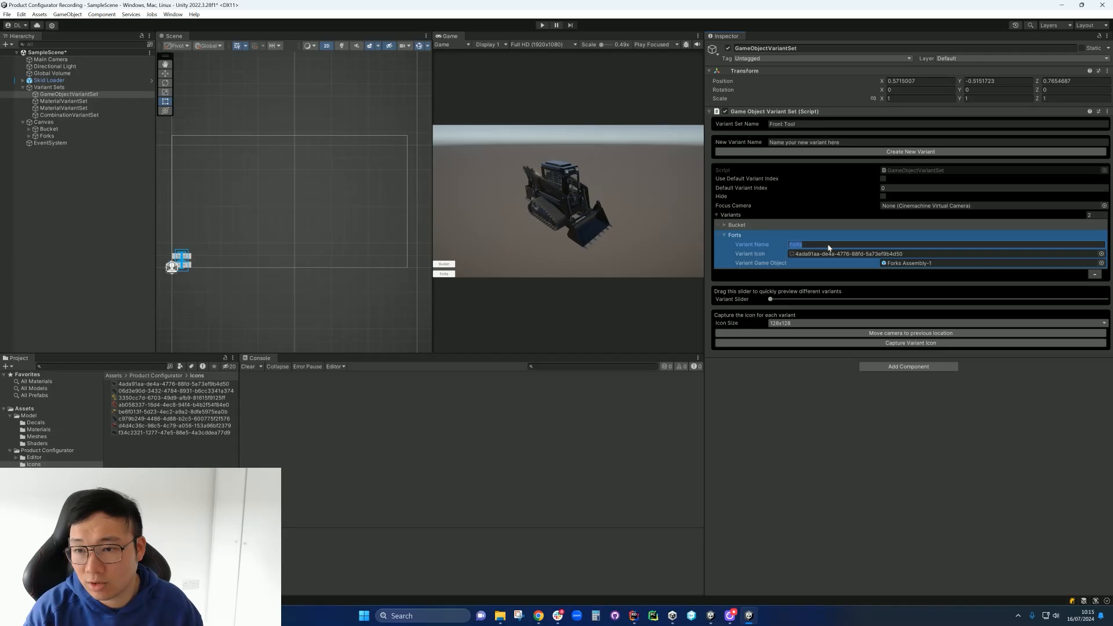
{"action": "key", "text": "End"}
{"action": "key", "text": "BackSpace"}
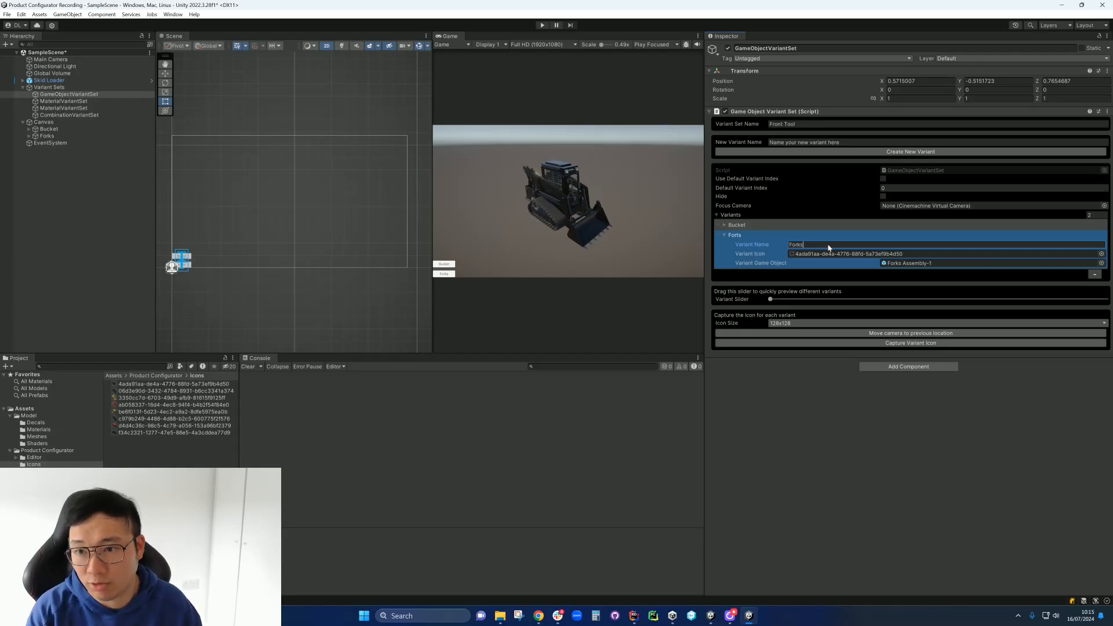
{"action": "left_click", "coordinate": [650, 211]}
{"action": "key", "text": "ctrl+s"}
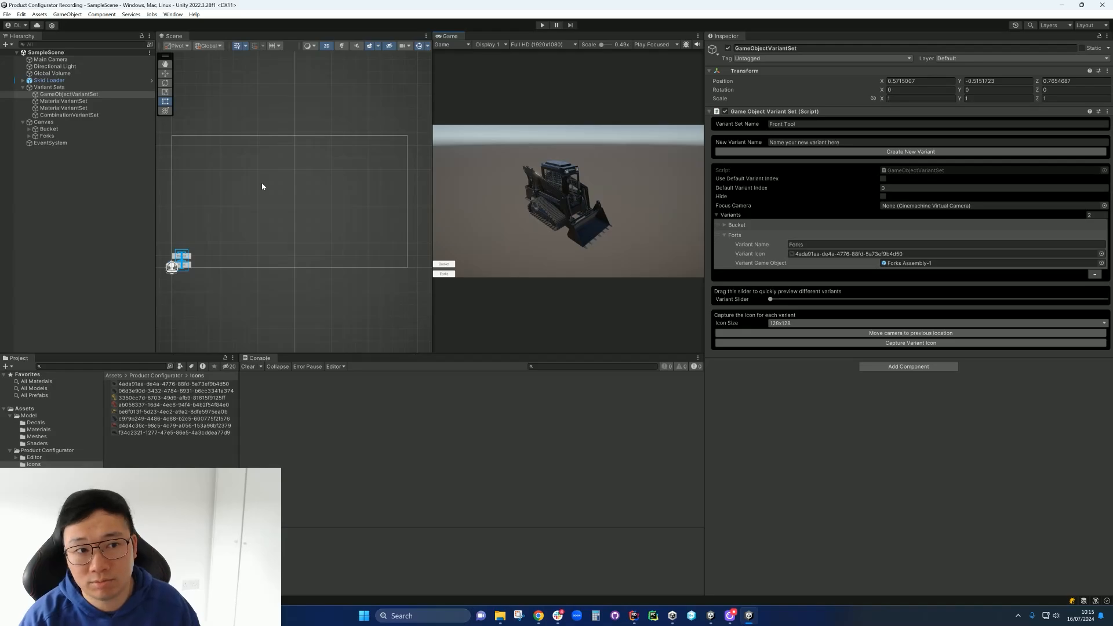
- Add an On Click event to the Forks button that calls SelectVariant () on its own Variant Select component, and save the scene
{"action": "left_click", "coordinate": [47, 136]}
{"action": "scroll", "coordinate": [830, 306], "scroll_direction": "down", "scroll_amount": 3}
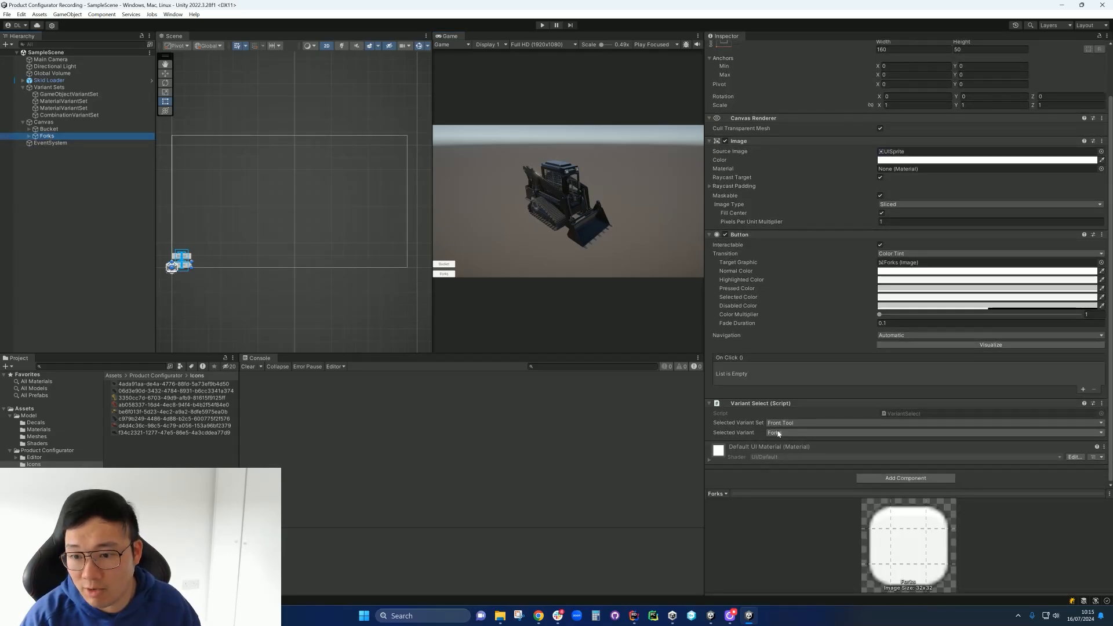
{"action": "left_click", "coordinate": [1084, 390]}
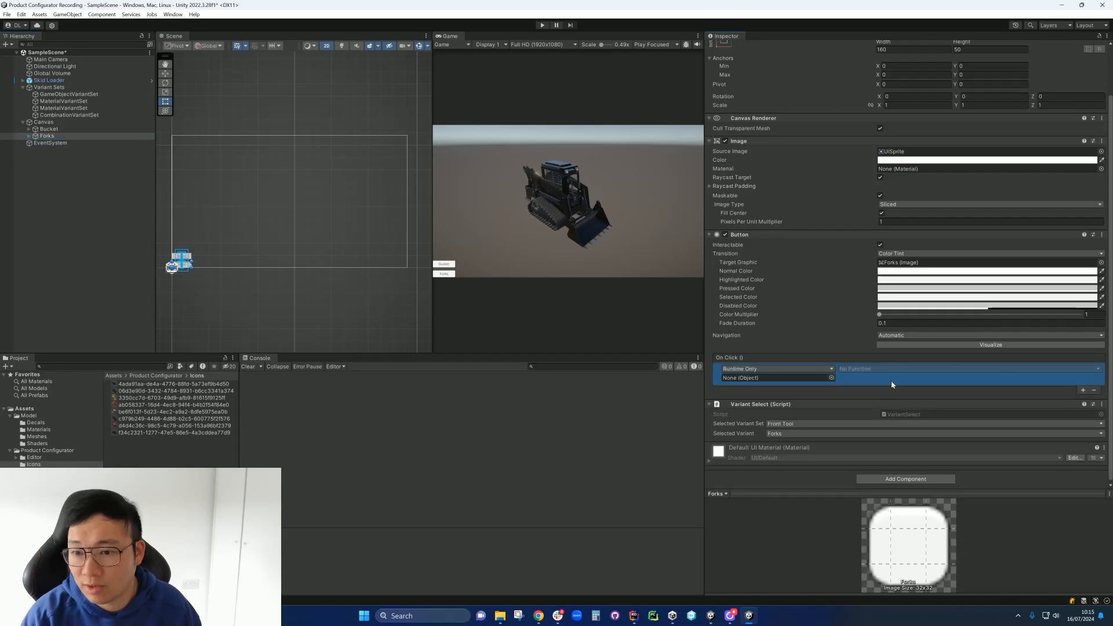
{"action": "left_click", "coordinate": [772, 378]}
{"action": "left_click_drag", "start_coordinate": [771, 381], "coordinate": [774, 379]}
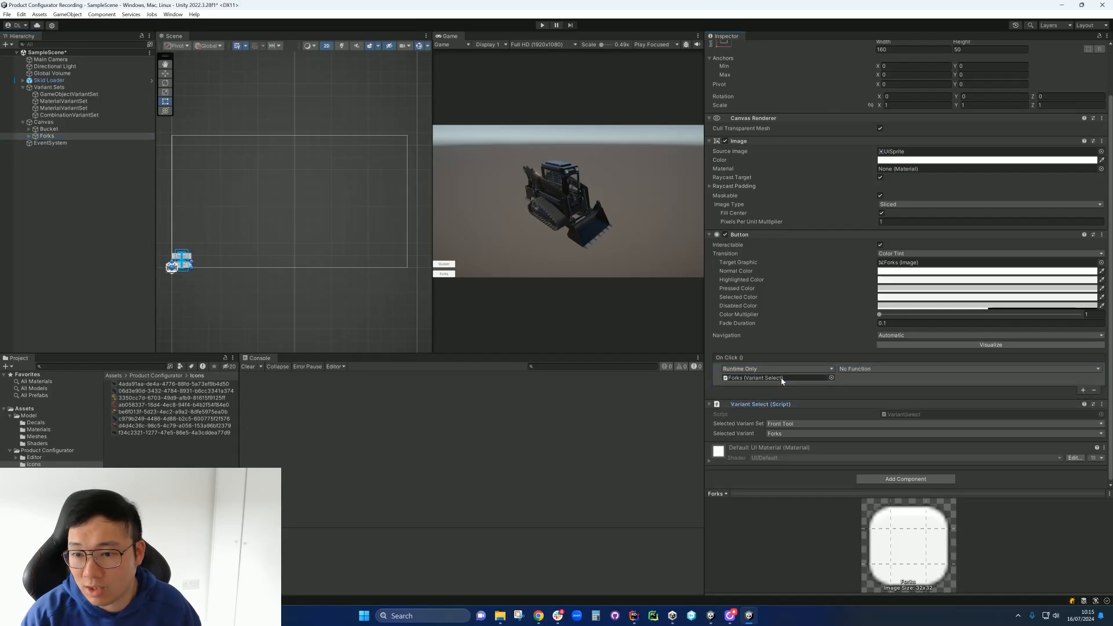
{"action": "left_click", "coordinate": [861, 369]}
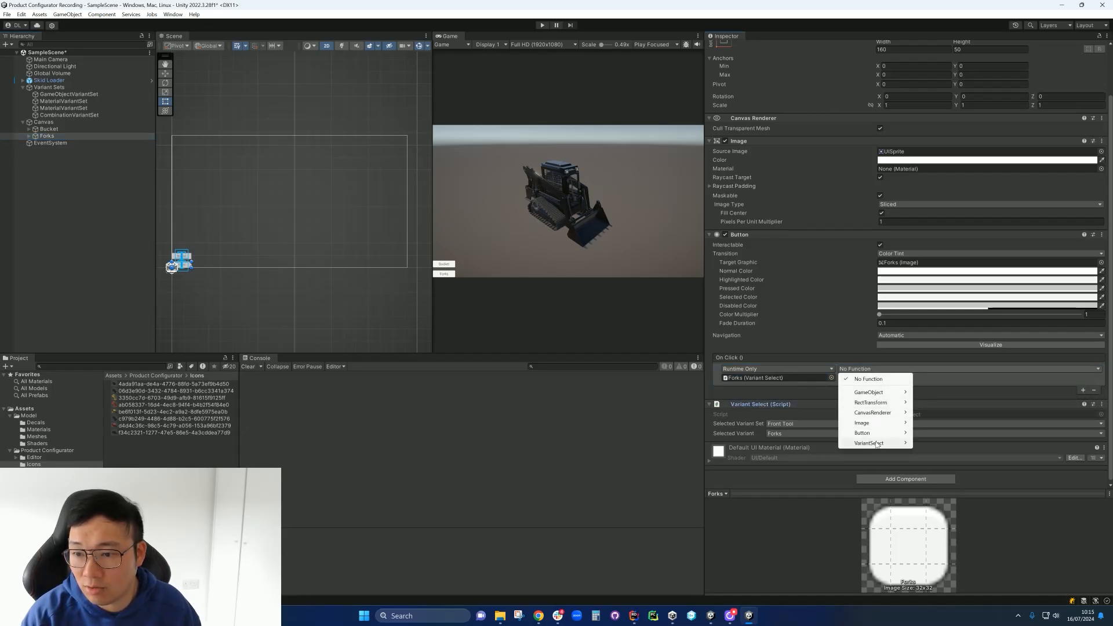
{"action": "mouse_move", "coordinate": [857, 444]}
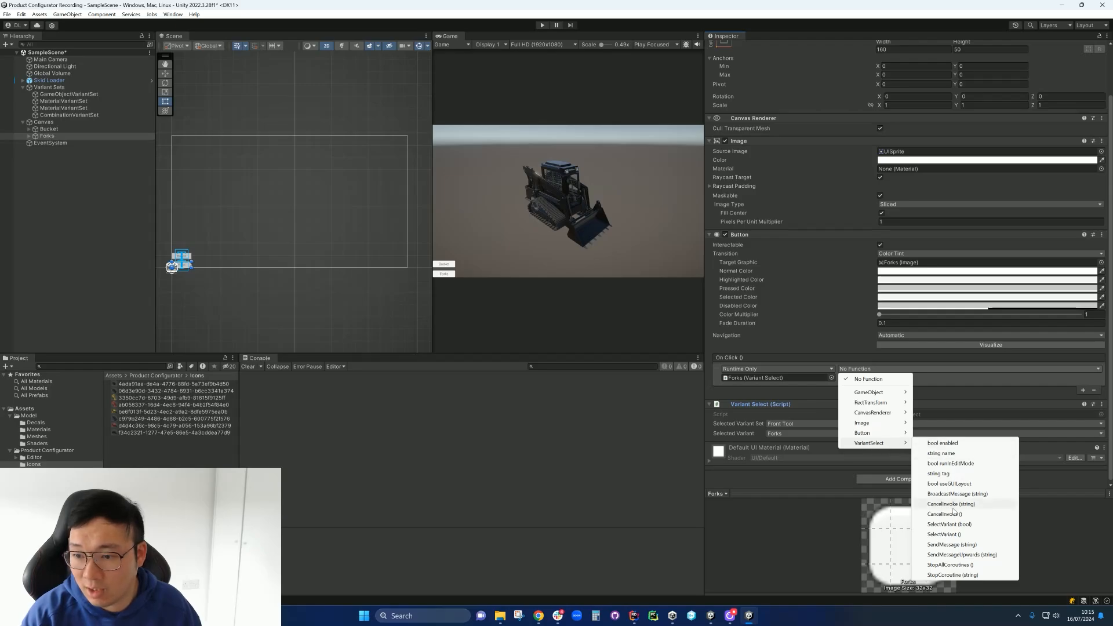
{"action": "left_click", "coordinate": [943, 535]}
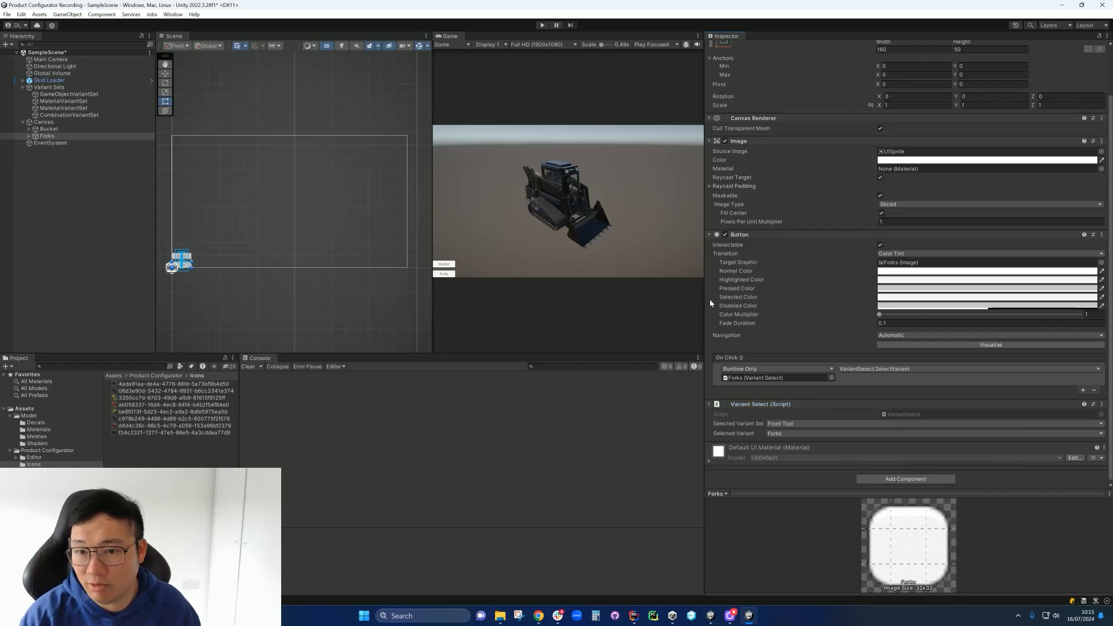
{"action": "key", "text": "ctrl+s"}
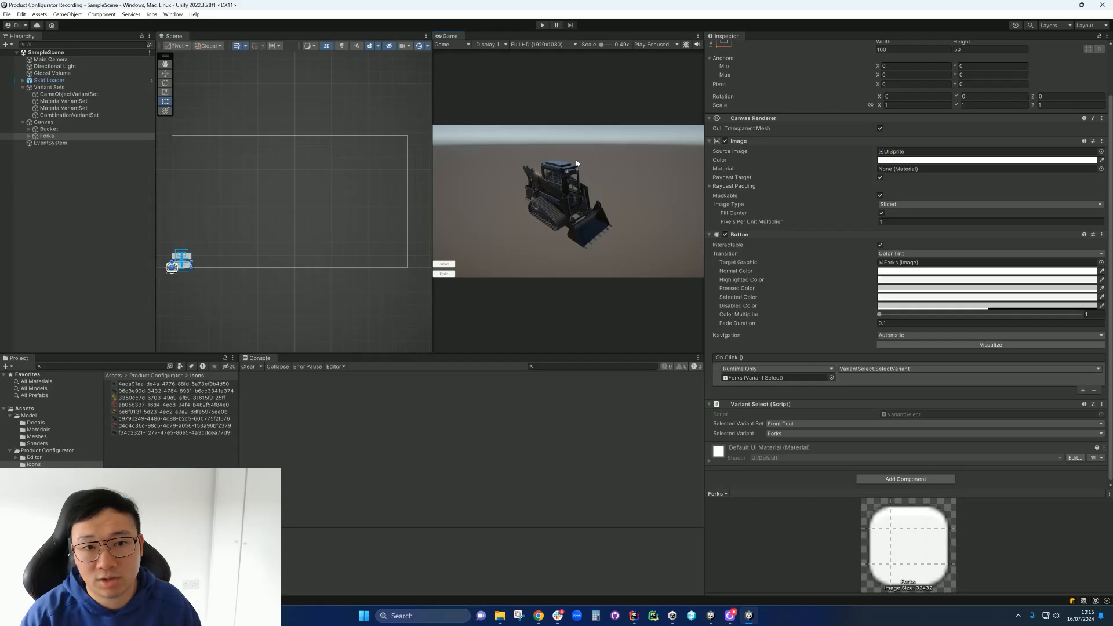
- Test the Forks and Bucket buttons in Play mode, switching the front tool to forks and back to the bucket, and stop playing
{"action": "left_click", "coordinate": [544, 25]}
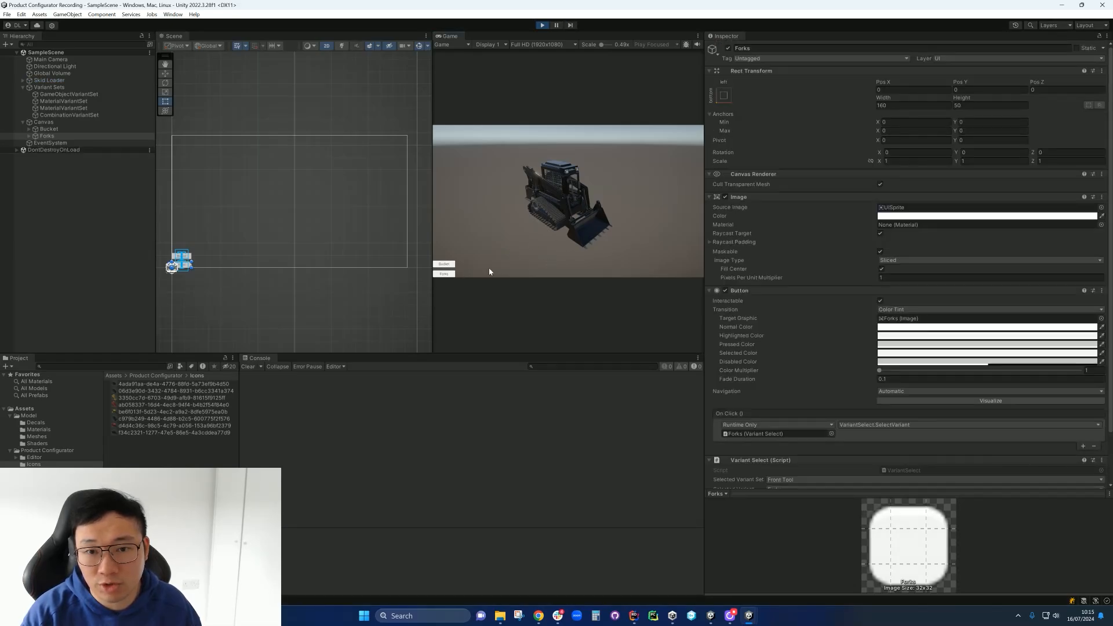
{"action": "left_click", "coordinate": [444, 274]}
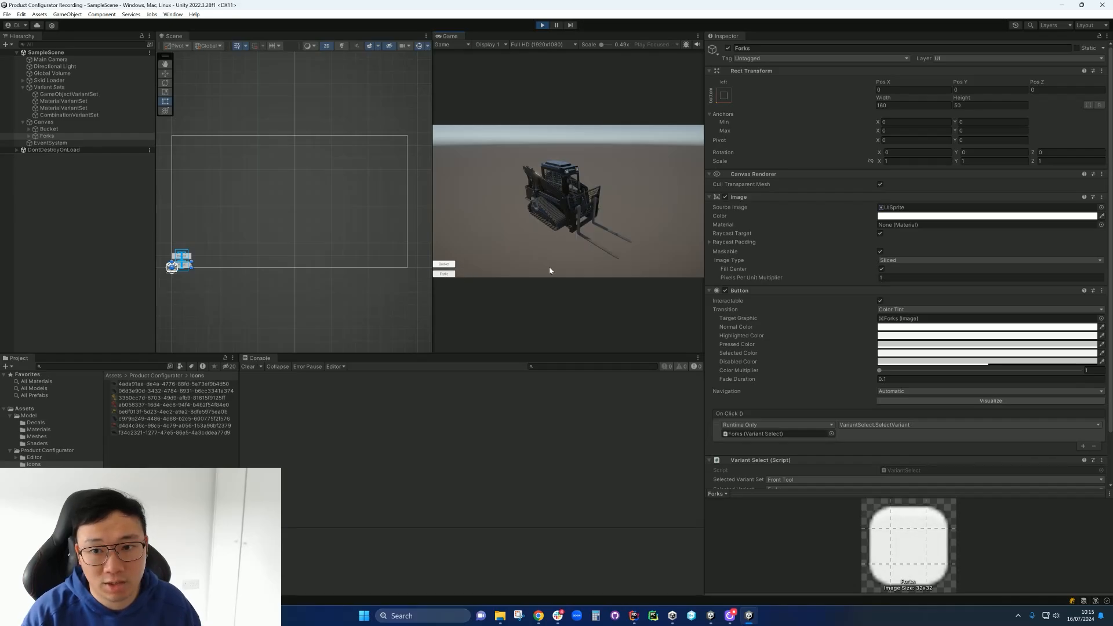
{"action": "left_click", "coordinate": [444, 265]}
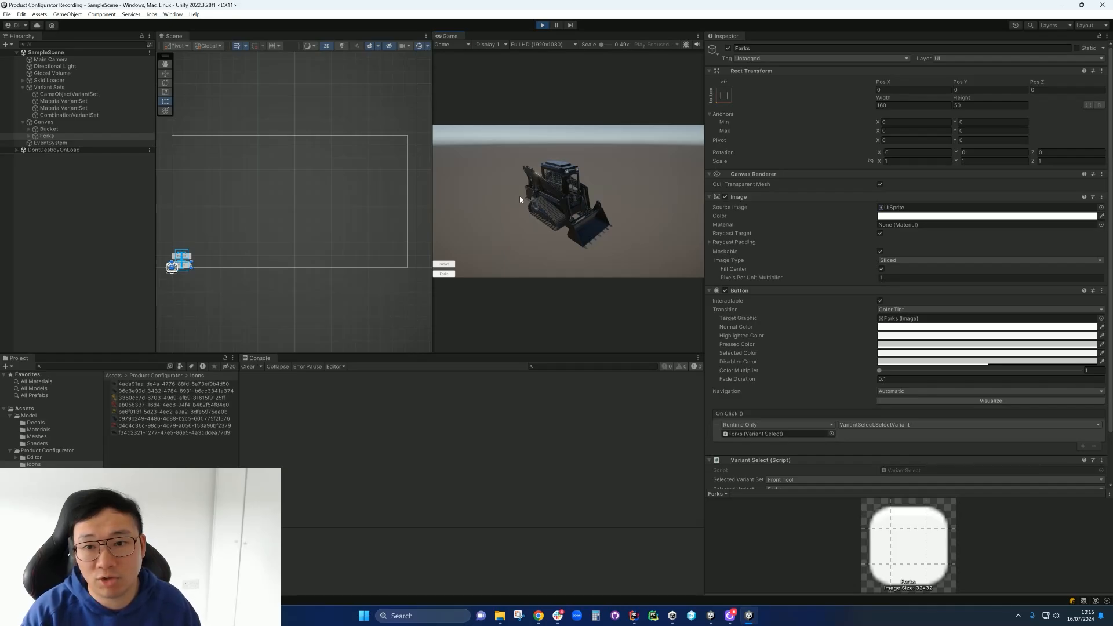
{"action": "left_click", "coordinate": [542, 25]}
{"action": "left_click", "coordinate": [76, 199]}
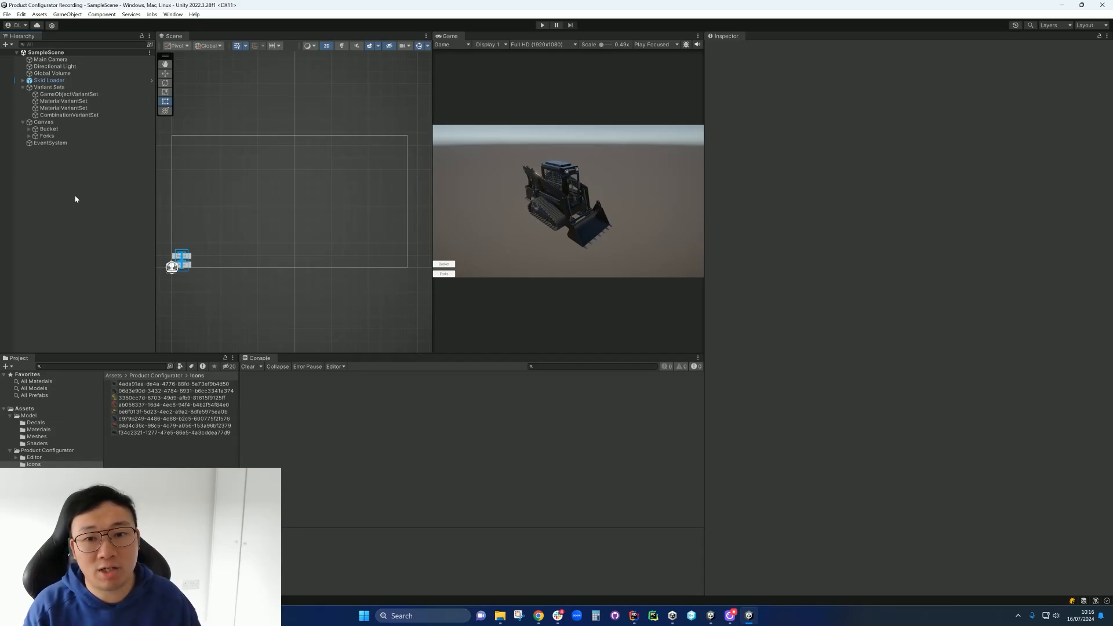
- Create a folder named Scripts in the project's Assets root
{"action": "left_click", "coordinate": [10, 416]}
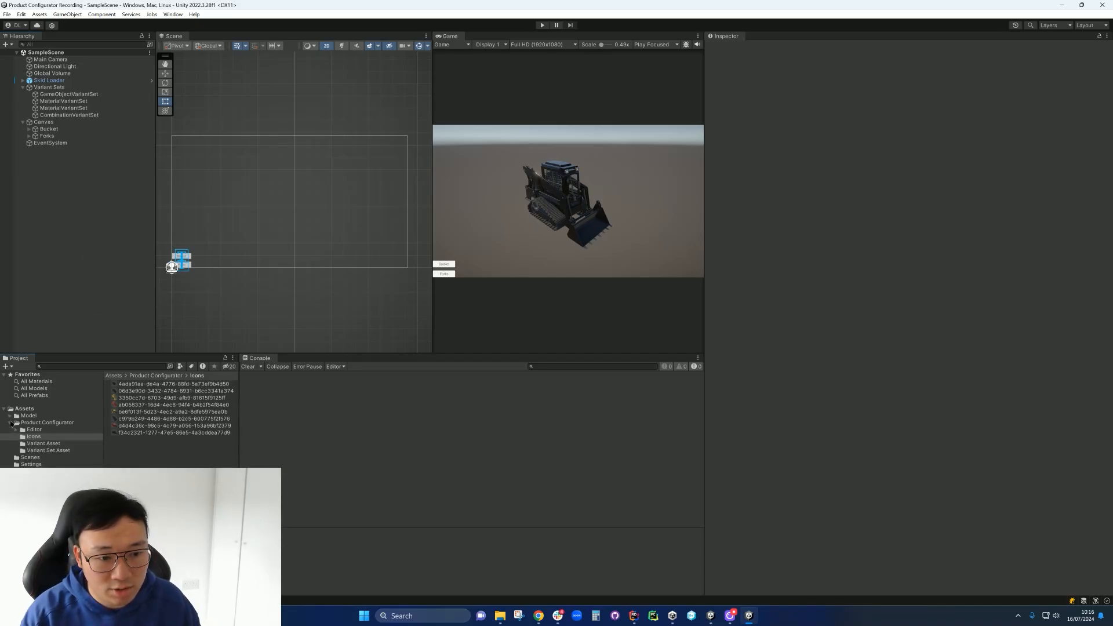
{"action": "left_click", "coordinate": [10, 423]}
{"action": "left_click", "coordinate": [21, 410]}
{"action": "right_click", "coordinate": [169, 467]}
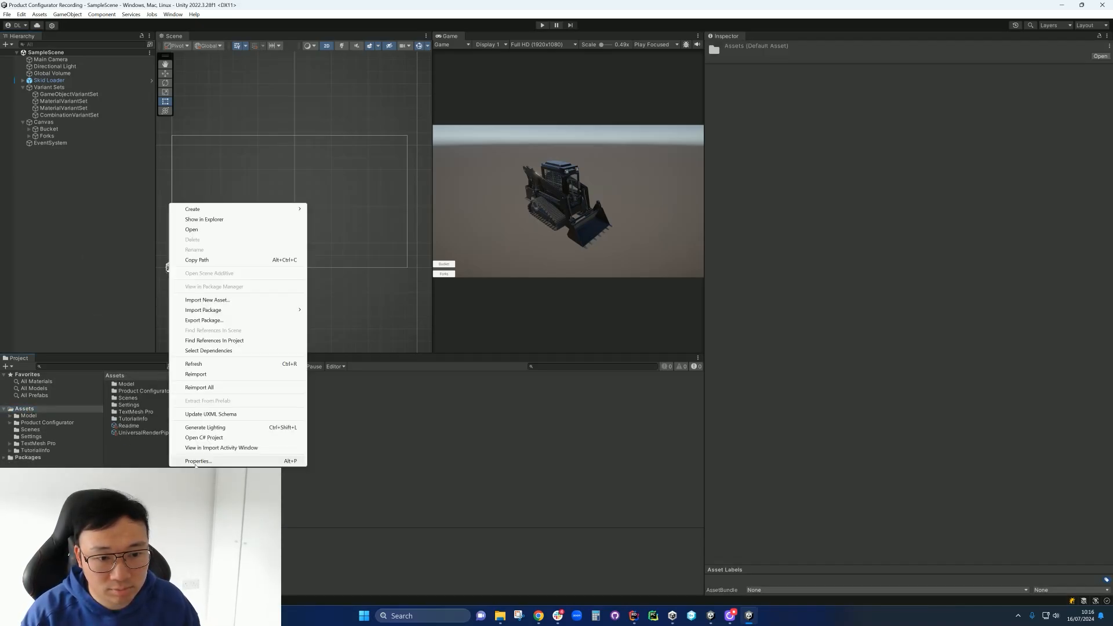
{"action": "mouse_move", "coordinate": [278, 209]}
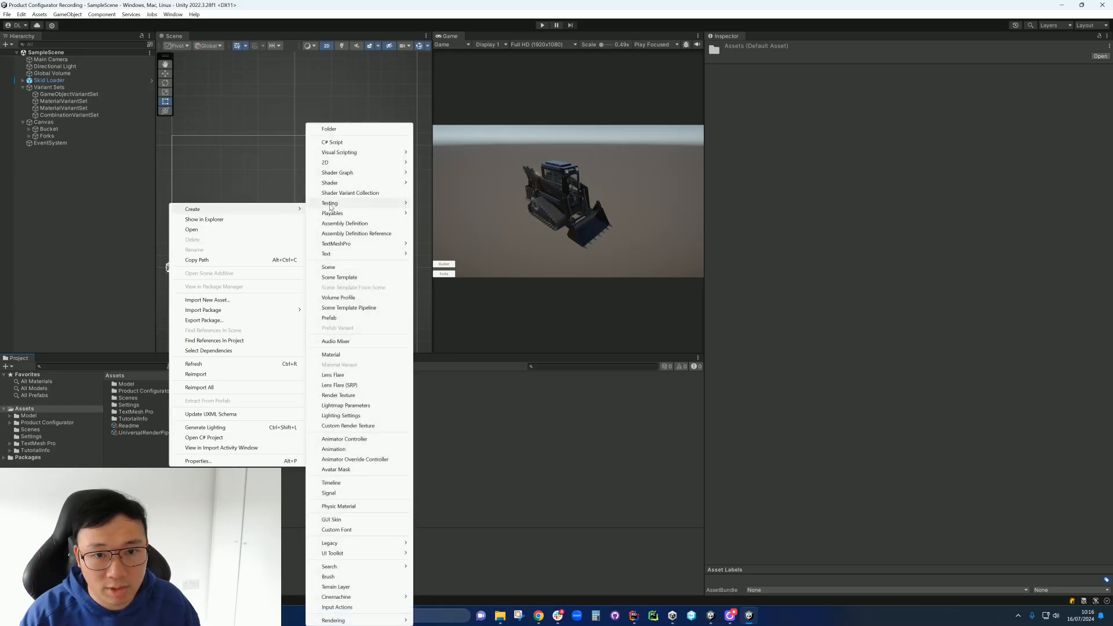
{"action": "left_click", "coordinate": [368, 130]}
{"action": "type", "text": "Scripts"}
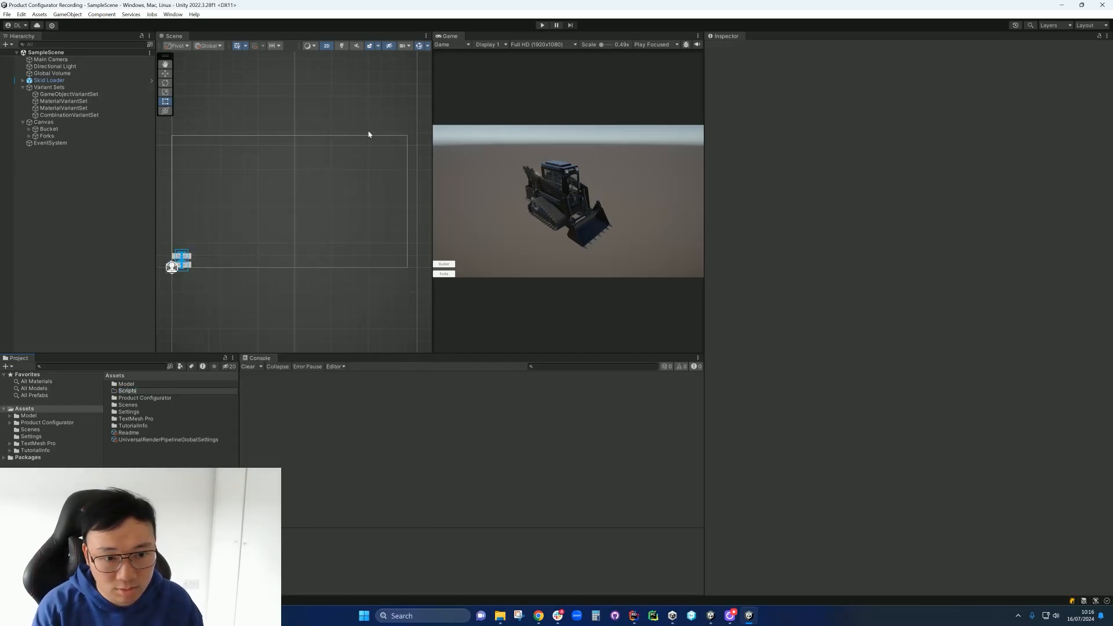
{"action": "key", "text": "Return"}
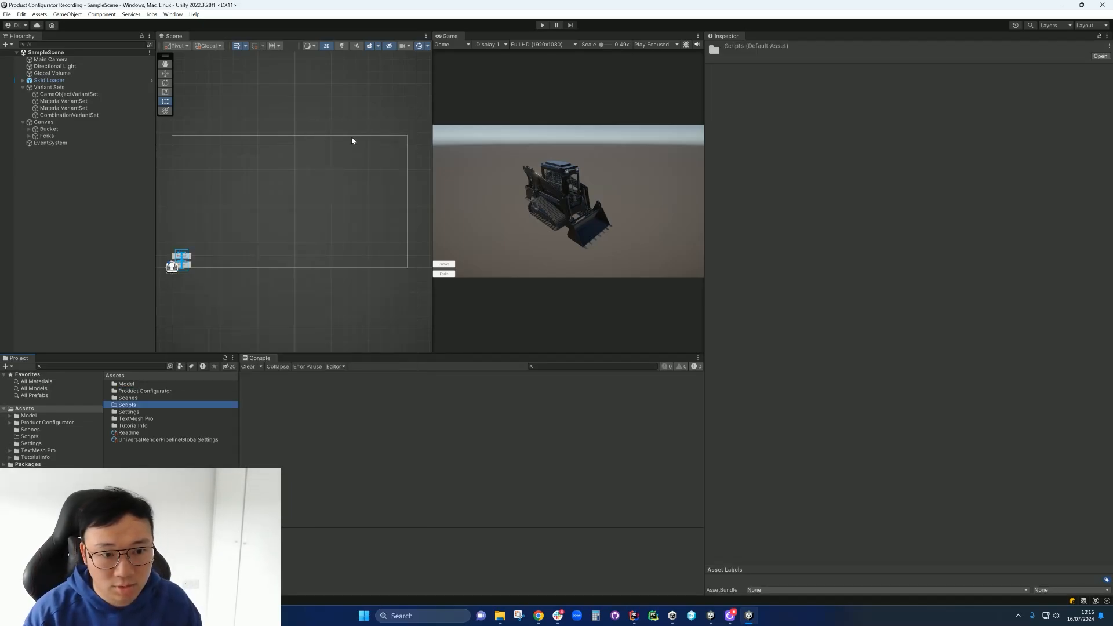
- Create a C# script named VariantSetController in the Scripts folder
{"action": "double_click", "coordinate": [131, 408]}
{"action": "right_click", "coordinate": [145, 415]}
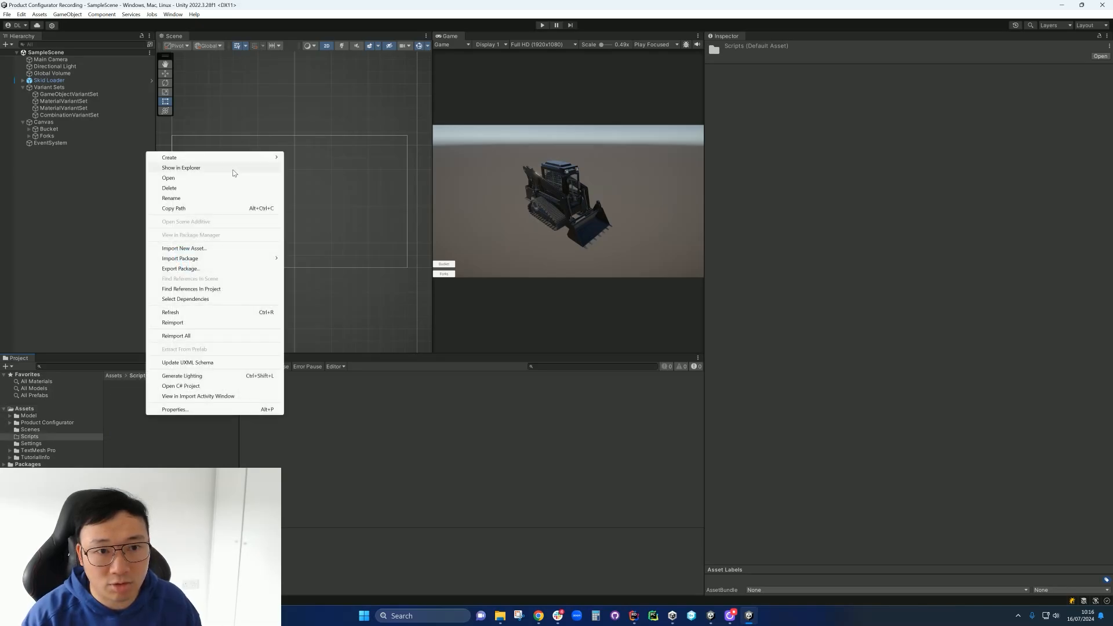
{"action": "mouse_move", "coordinate": [242, 162]}
{"action": "left_click", "coordinate": [333, 142]}
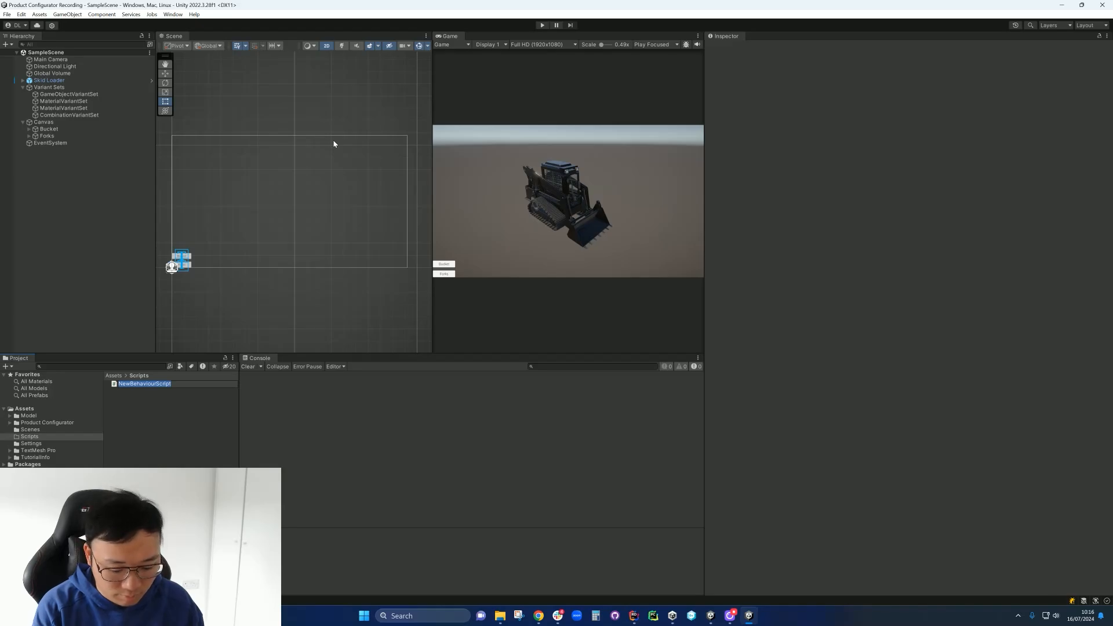
{"action": "type", "text": "Var"}
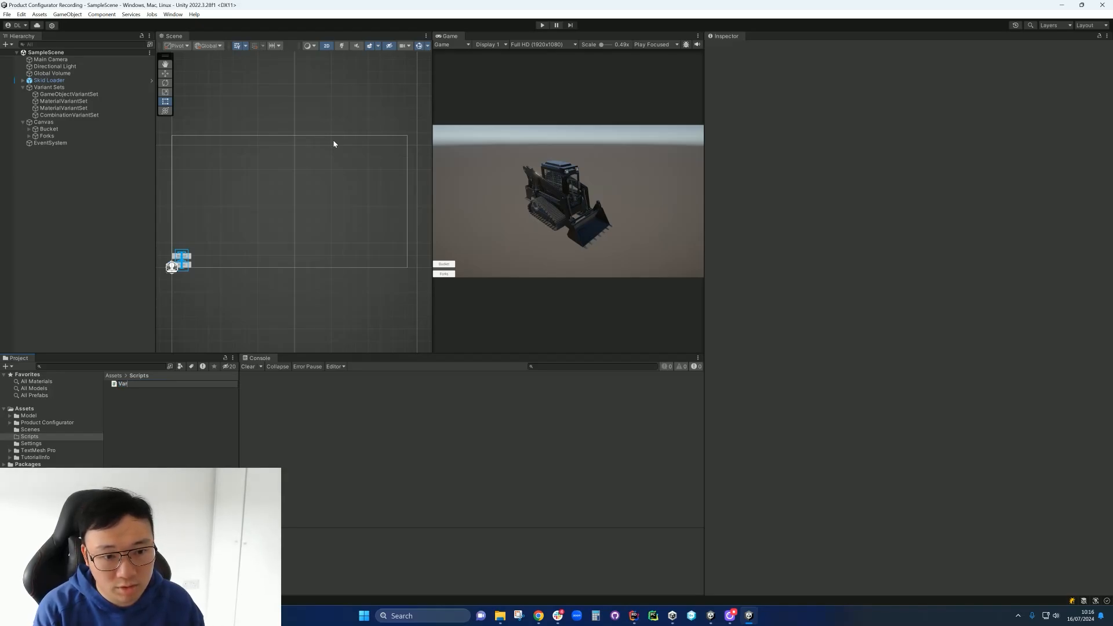
{"action": "type", "text": "ant"}
{"action": "key", "text": "BackSpace"}
{"action": "key", "text": "BackSpace"}
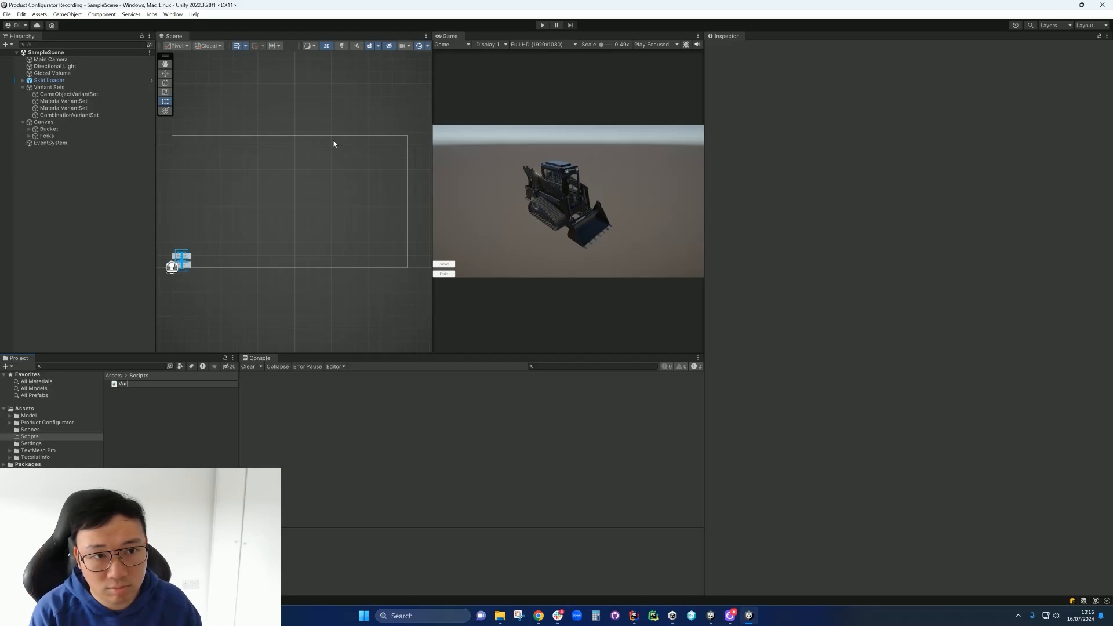
{"action": "type", "text": "iantSet"}
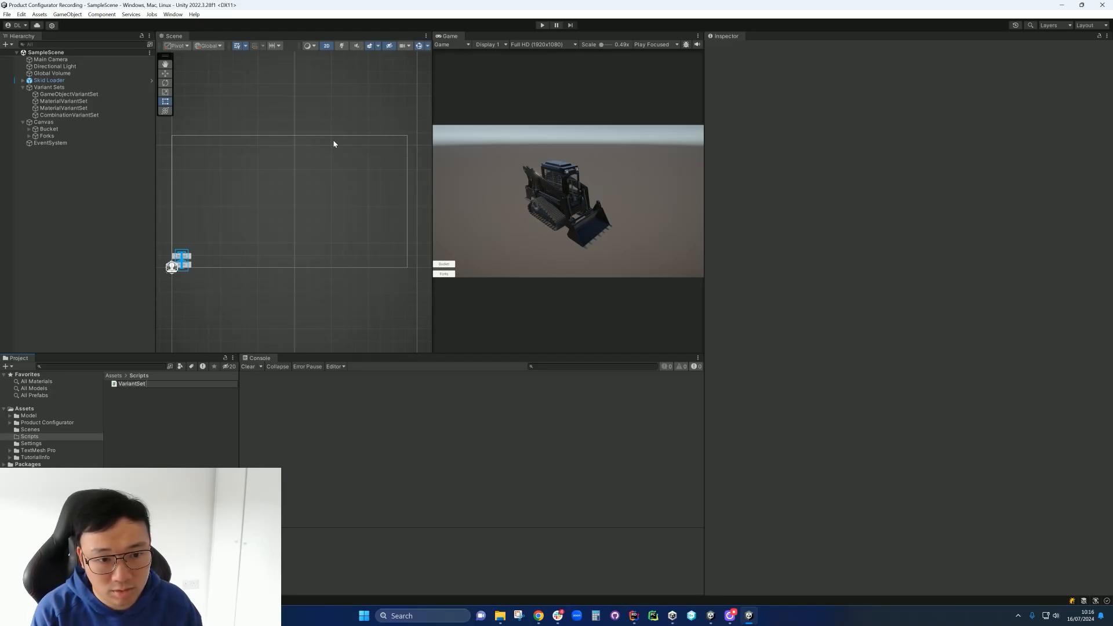
{"action": "type", "text": "Controller"}
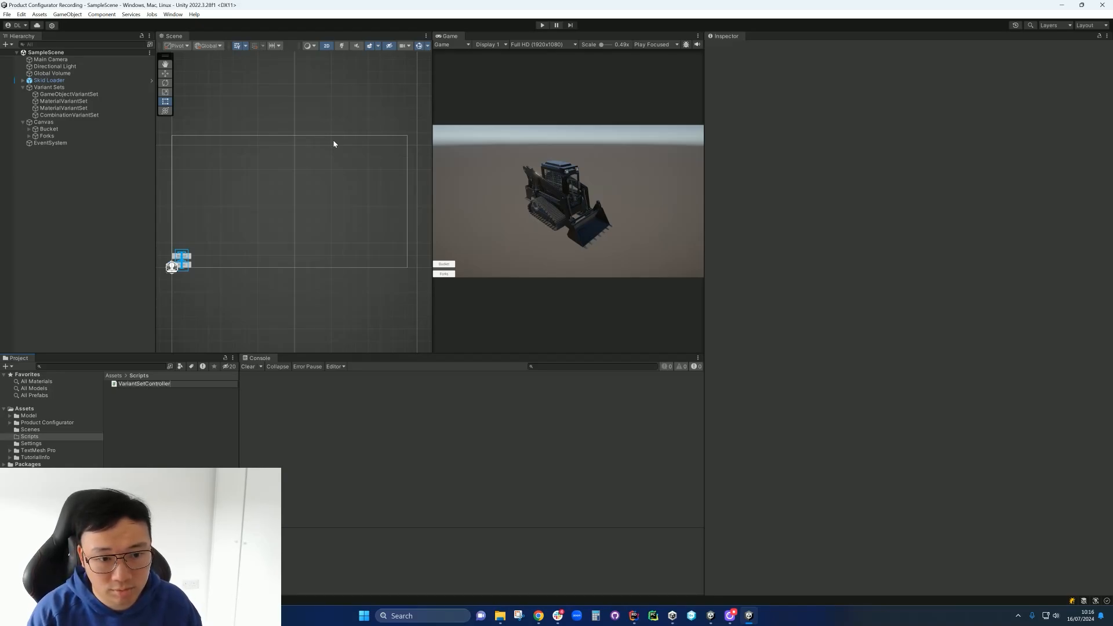
{"action": "key", "text": "Return"}
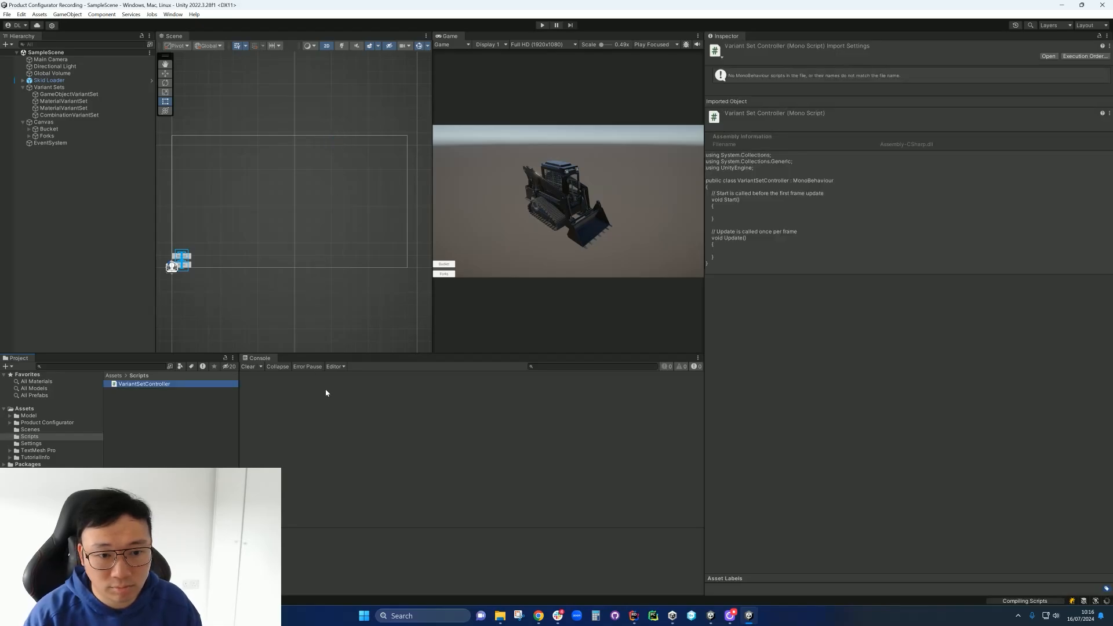
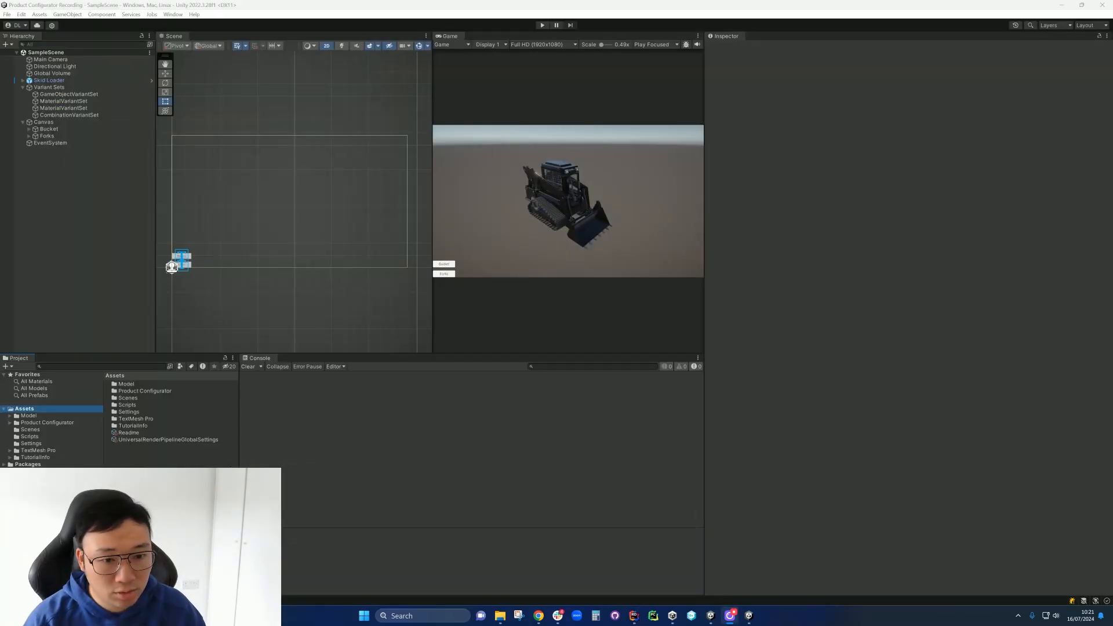
{"action": "left_click", "coordinate": [29, 436]}
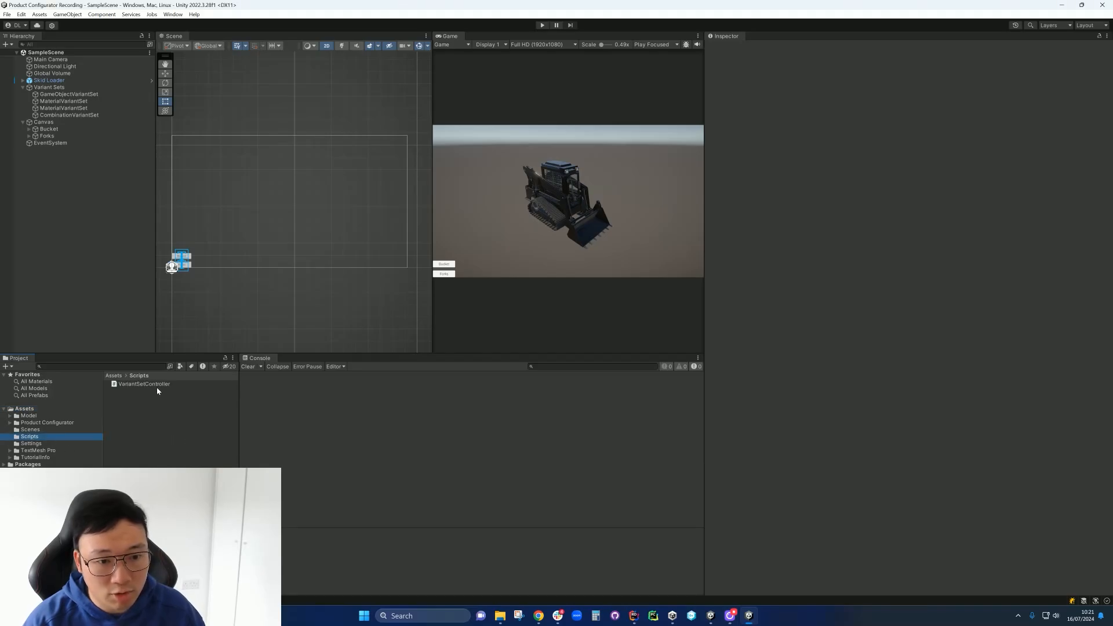
{"action": "left_click", "coordinate": [76, 273]}
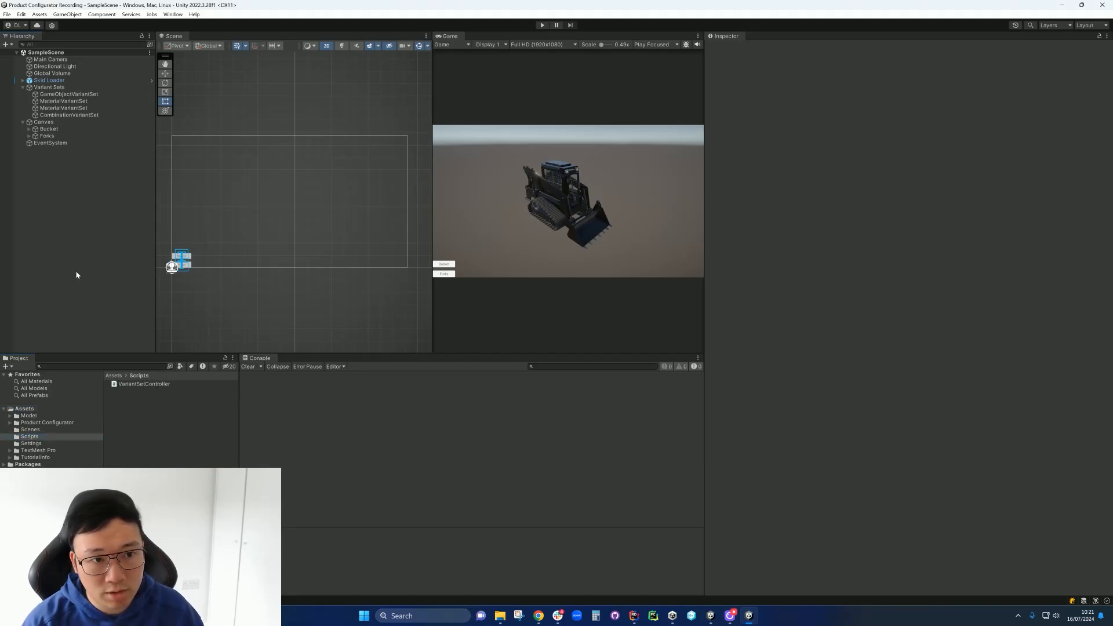
{"action": "left_click", "coordinate": [51, 129]}
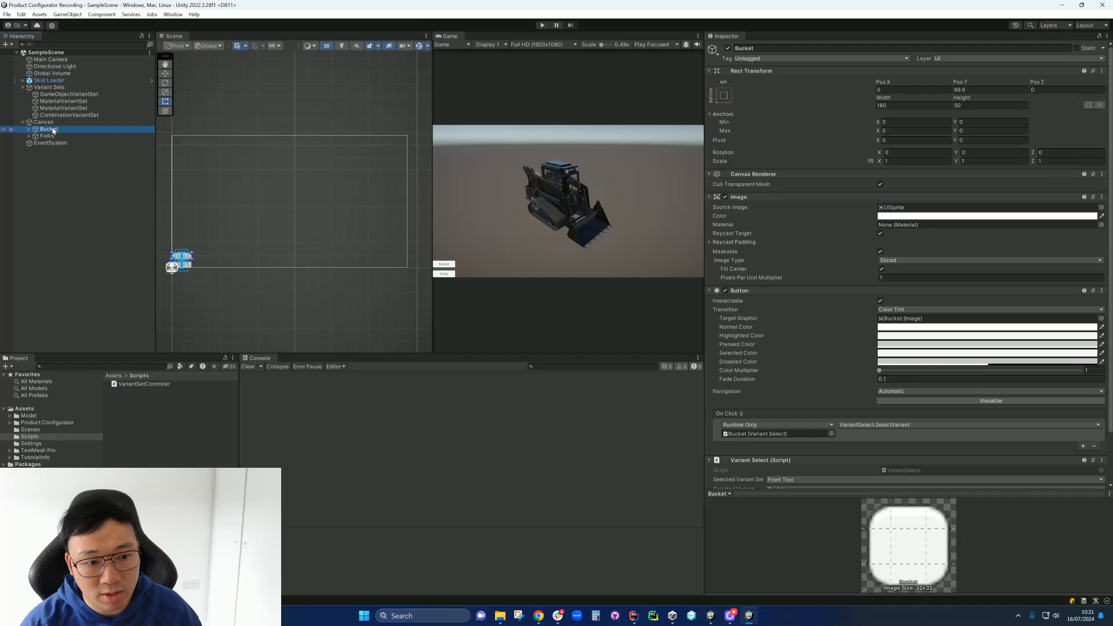
- Create a folder named Prefabs in the project's Assets root
{"action": "left_click", "coordinate": [25, 408]}
{"action": "right_click", "coordinate": [149, 479]}
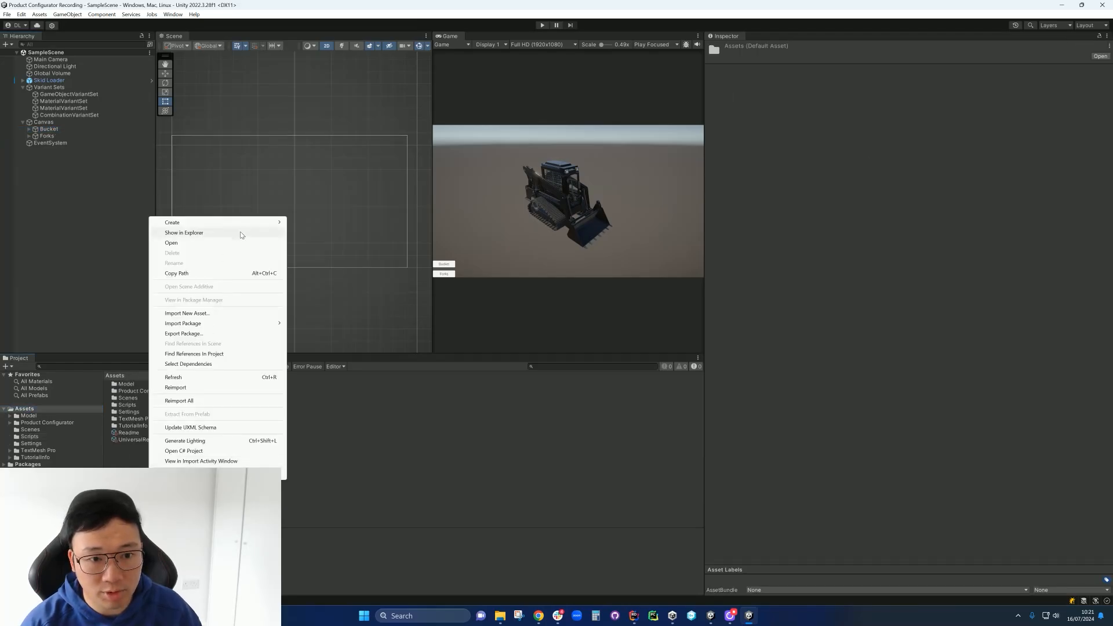
{"action": "mouse_move", "coordinate": [241, 228]}
{"action": "left_click", "coordinate": [358, 129]}
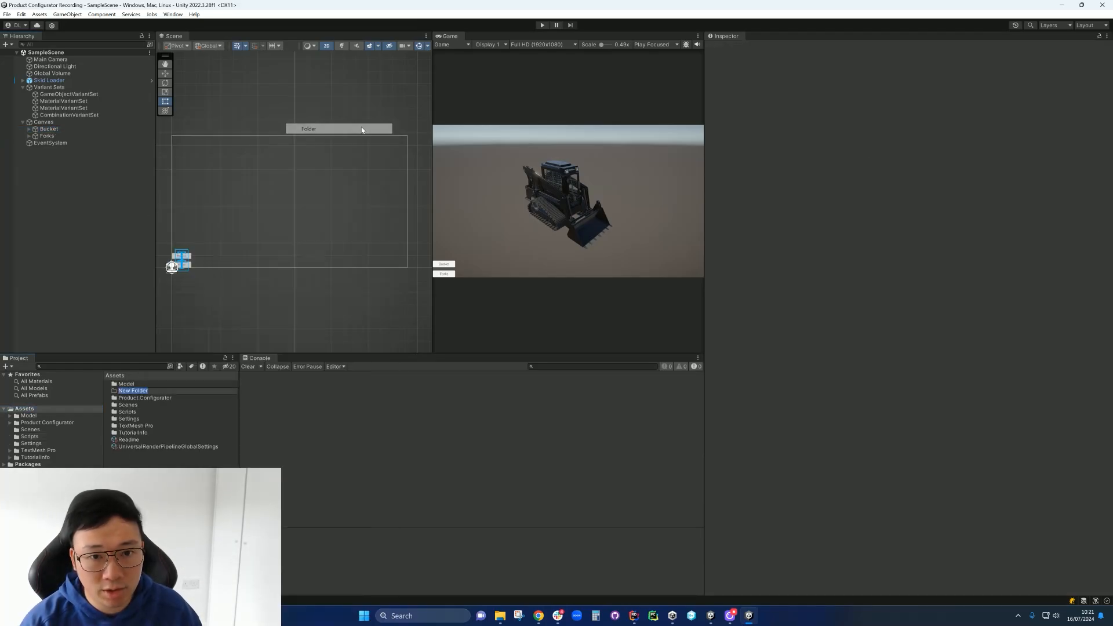
{"action": "type", "text": "Prefabs"}
{"action": "key", "text": "Return"}
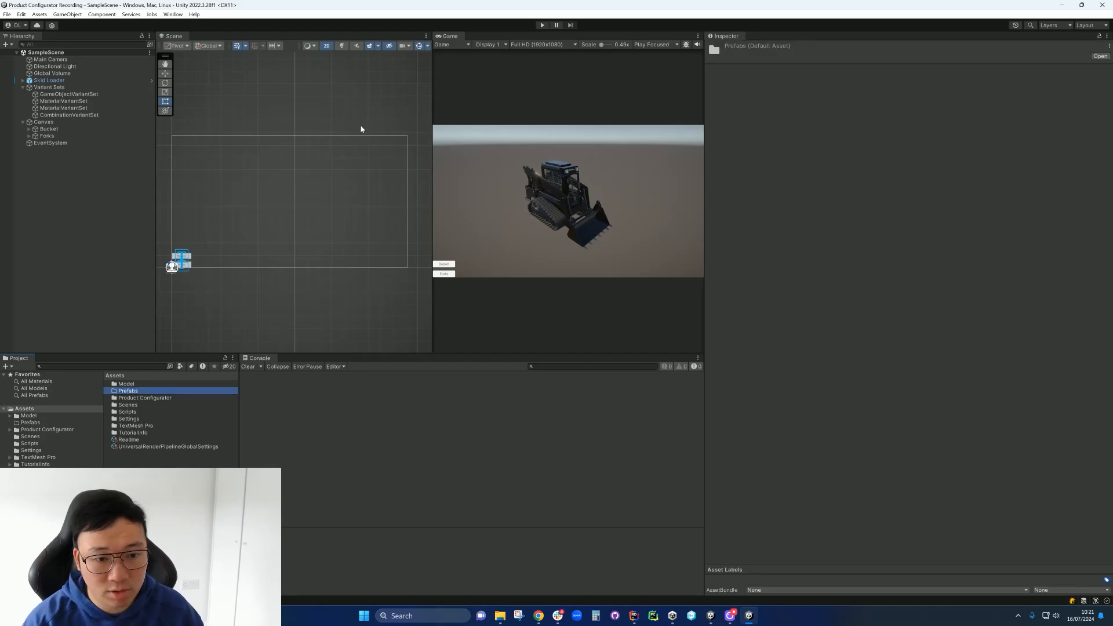
- Turn the Canvas's Bucket button into a prefab stored in the Prefabs folder, and open that folder
{"action": "left_click", "coordinate": [87, 129]}
{"action": "left_click_drag", "start_coordinate": [96, 207], "coordinate": [127, 391]}
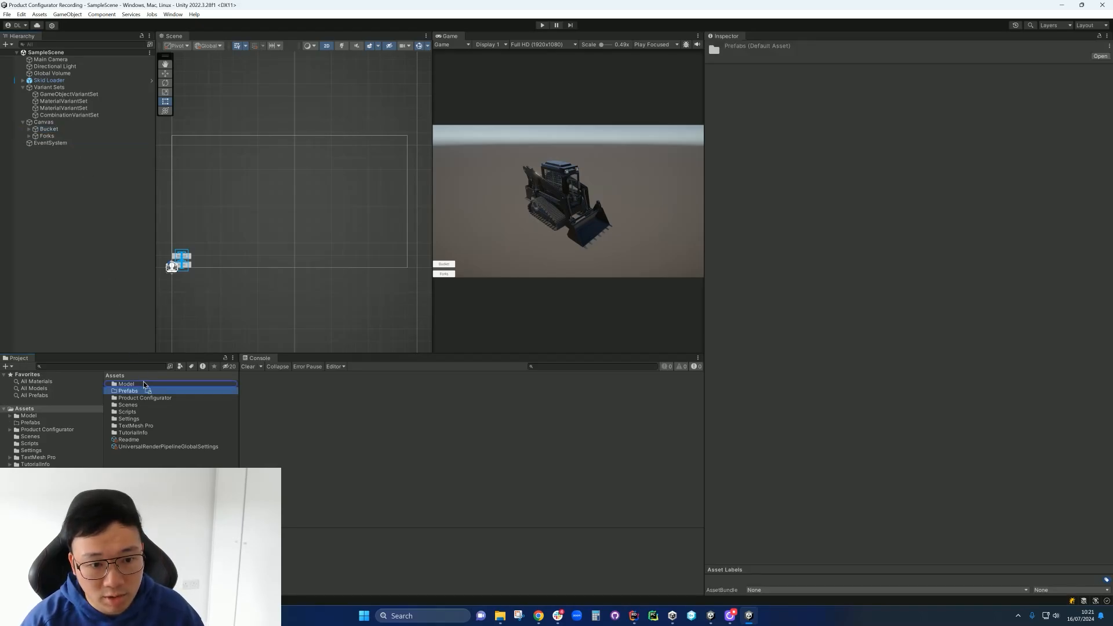
{"action": "left_click", "coordinate": [132, 384]}
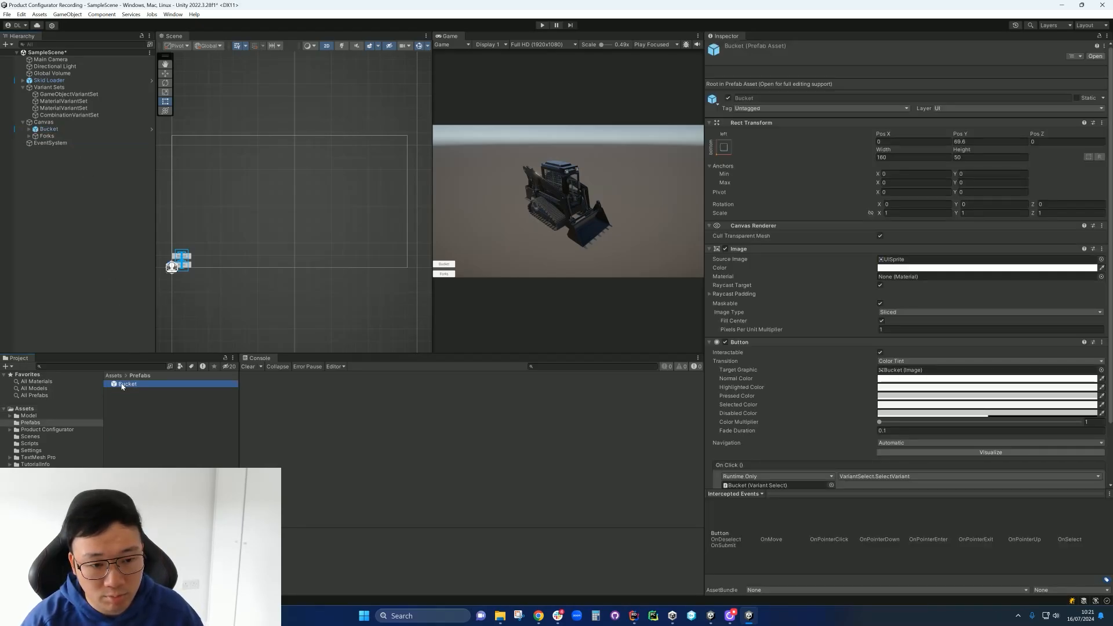
- Clear the label text of the Text (TMP) child inside the Bucket prefab and return to the scene
{"action": "double_click", "coordinate": [122, 386]}
{"action": "left_click", "coordinate": [58, 77]}
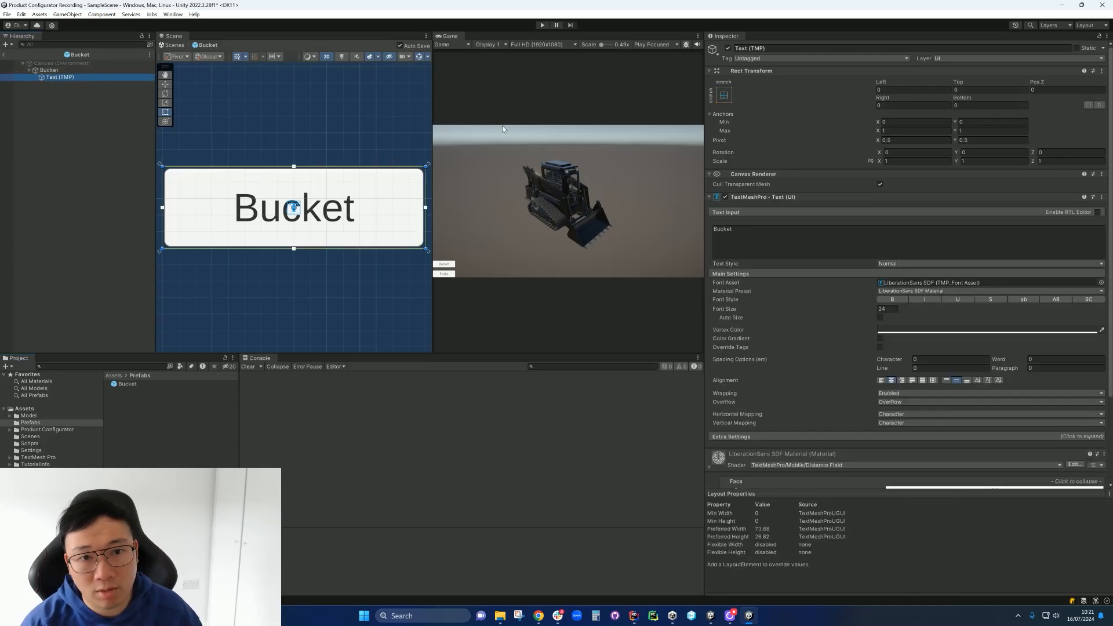
{"action": "left_click", "coordinate": [719, 229]}
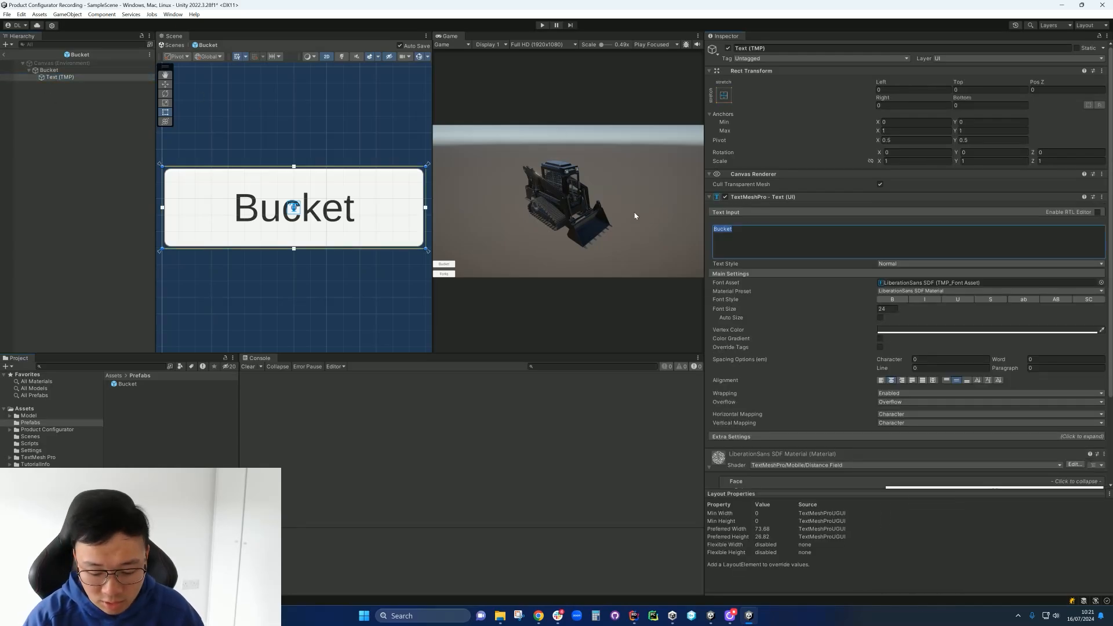
{"action": "key", "text": "BackSpace"}
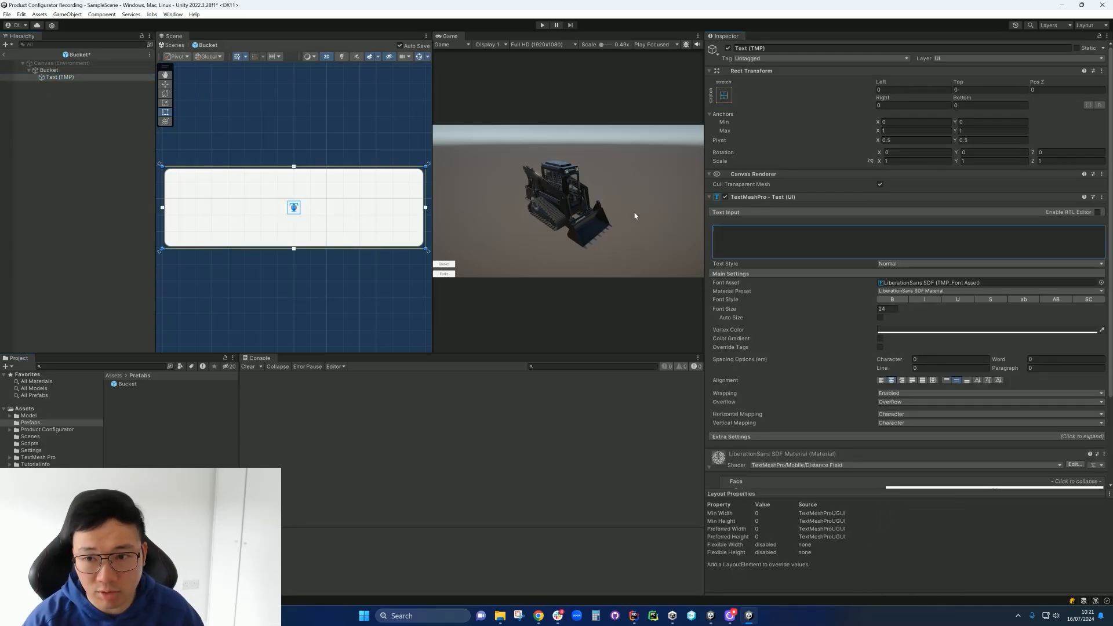
{"action": "left_click", "coordinate": [5, 55]}
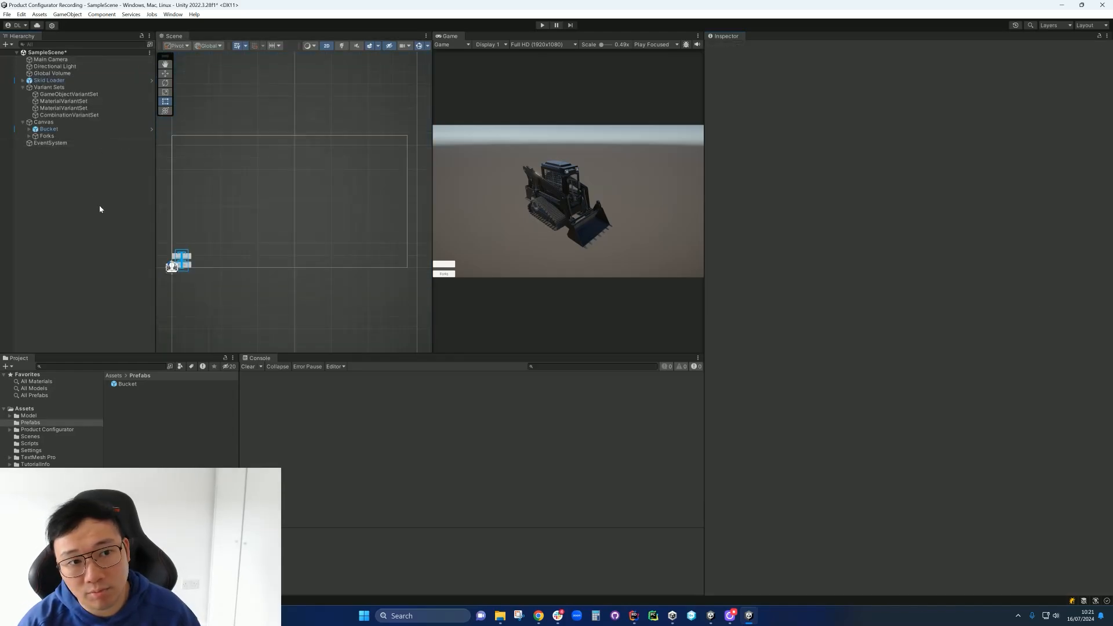
- Set the label text of the scene's Bucket button instance to "Bucket"
{"action": "left_click", "coordinate": [52, 129]}
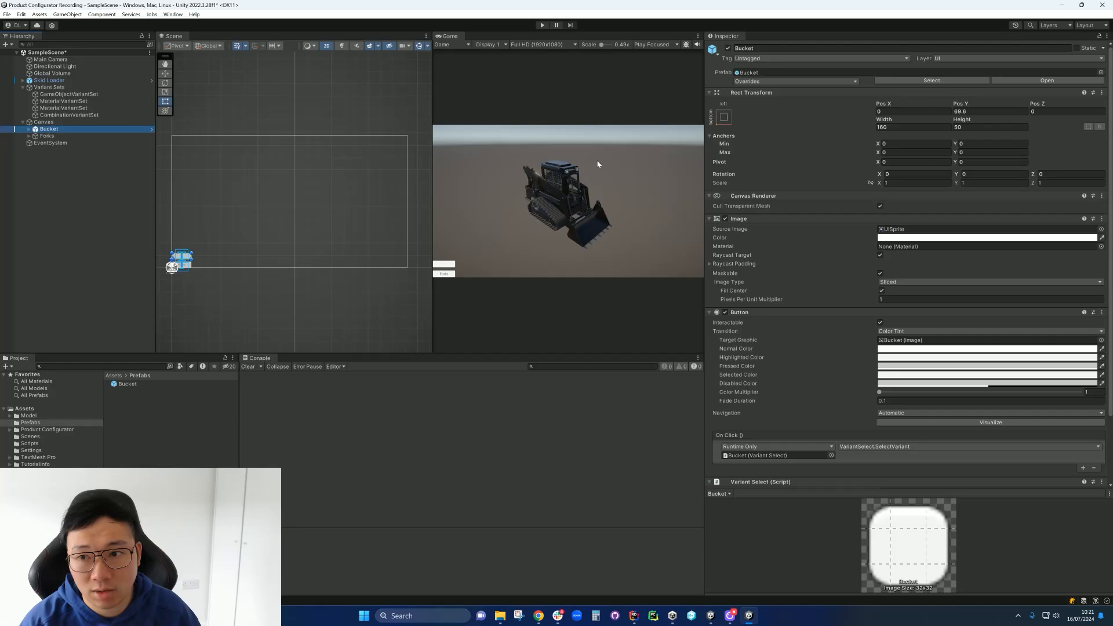
{"action": "left_click", "coordinate": [29, 129]}
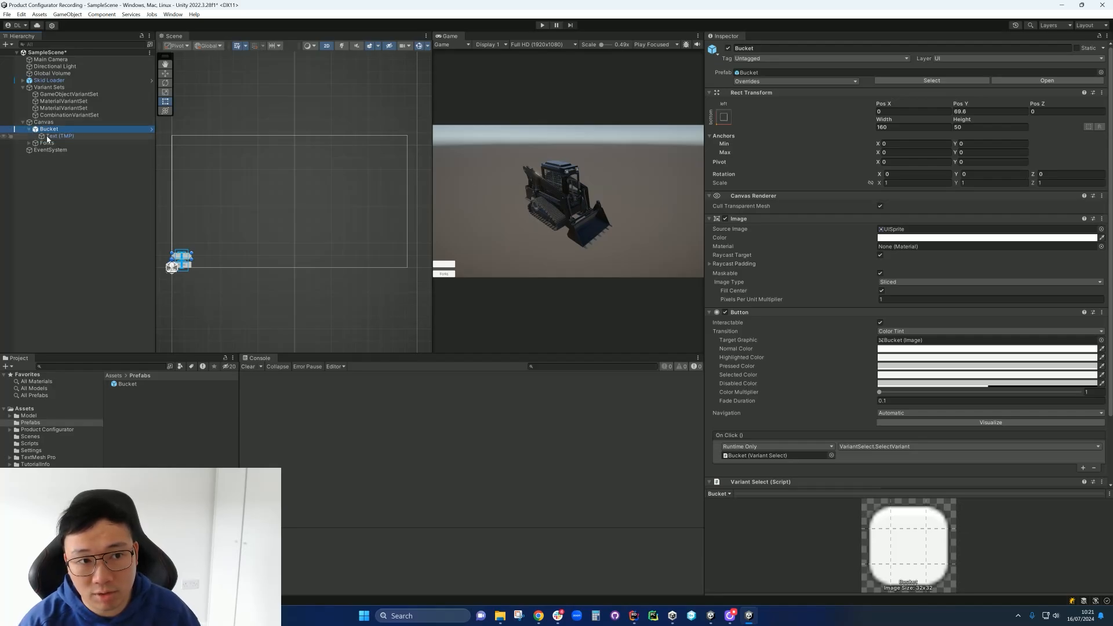
{"action": "left_click", "coordinate": [58, 135]}
{"action": "type", "text": "Bukc"}
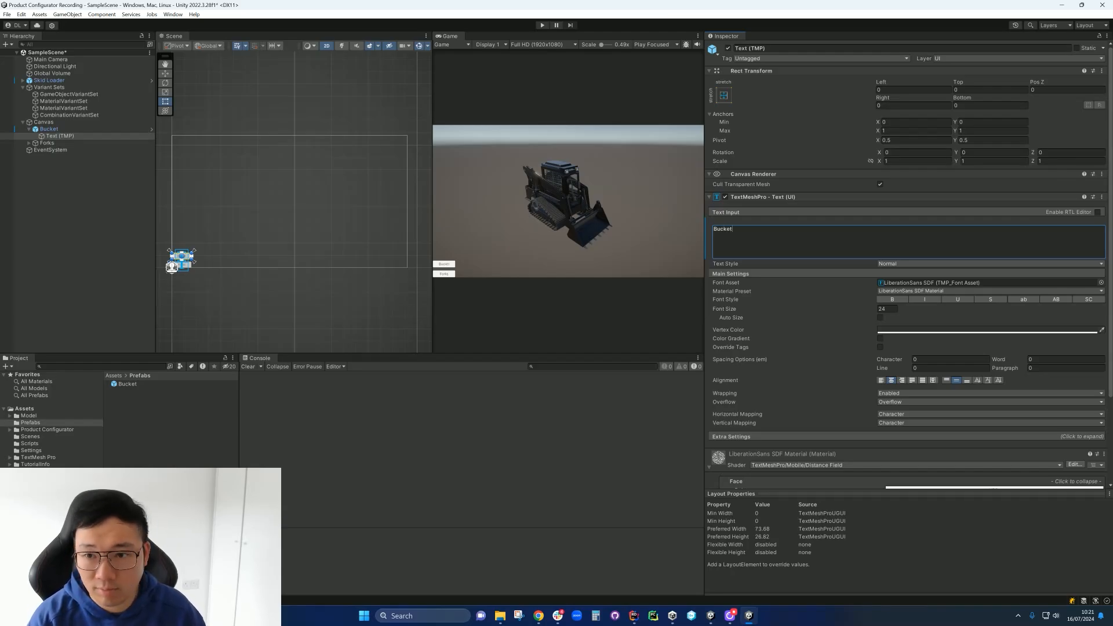
{"action": "left_click", "coordinate": [29, 129]}
{"action": "left_click", "coordinate": [42, 122]}
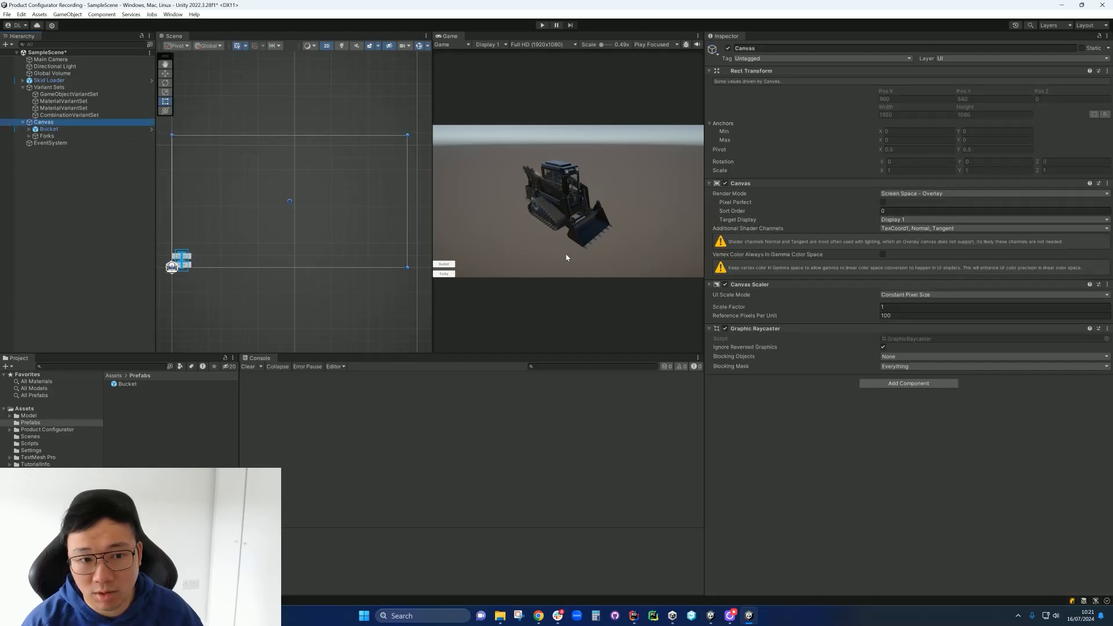
- Remove the Variant Select component and the On Click entry from the Bucket prefab asset
{"action": "left_click", "coordinate": [130, 385]}
{"action": "scroll", "coordinate": [864, 362], "scroll_direction": "down", "scroll_amount": 2}
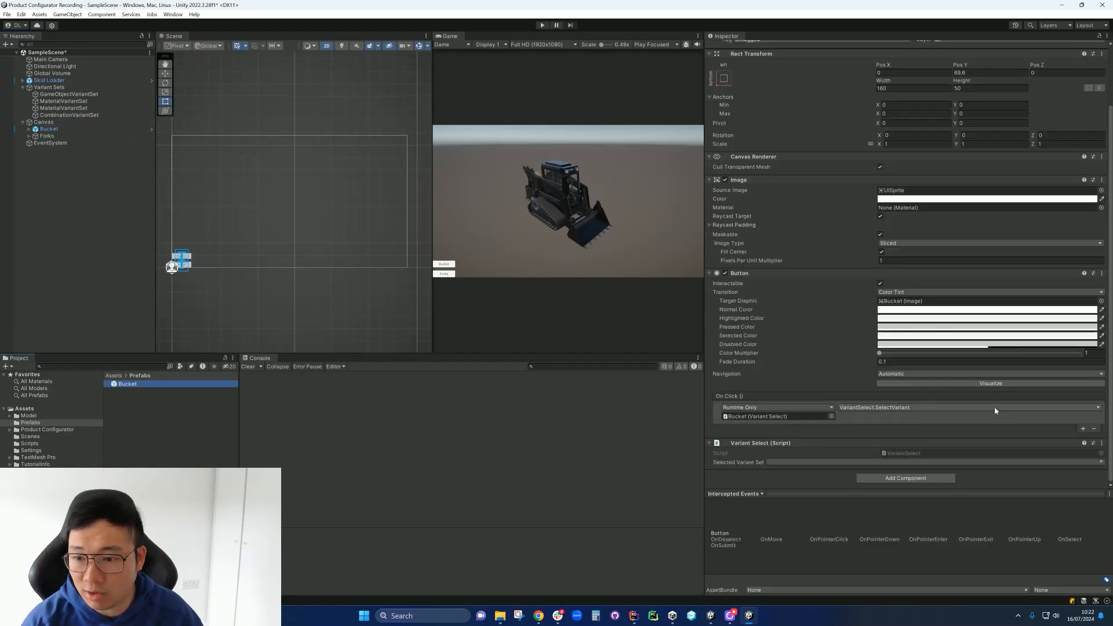
{"action": "left_click", "coordinate": [1102, 444]}
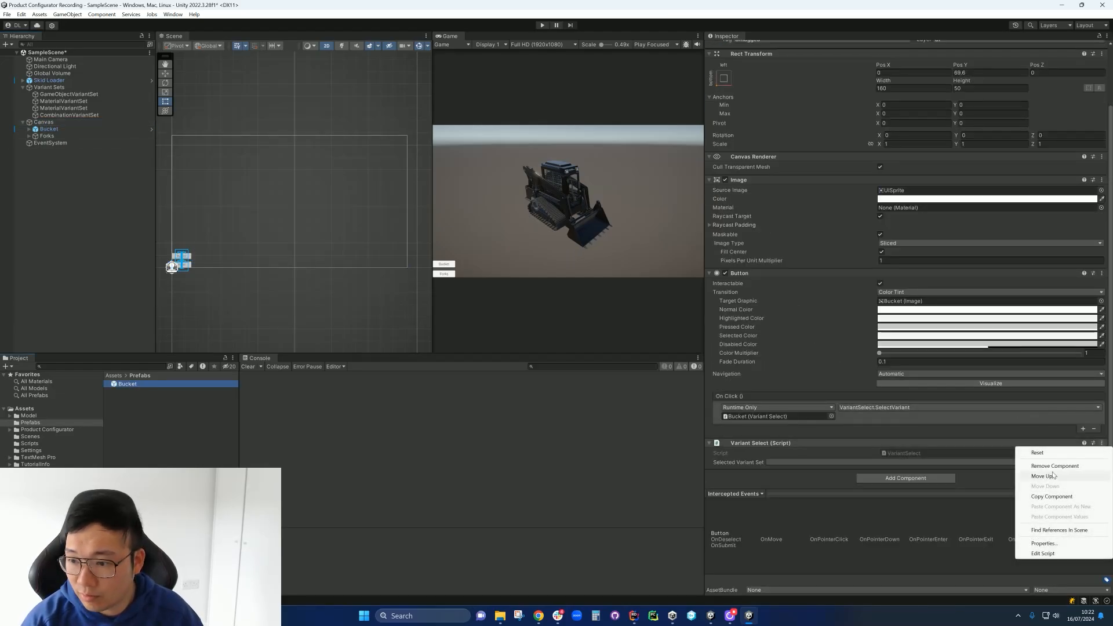
{"action": "left_click", "coordinate": [1092, 456]}
{"action": "left_click", "coordinate": [1016, 448]}
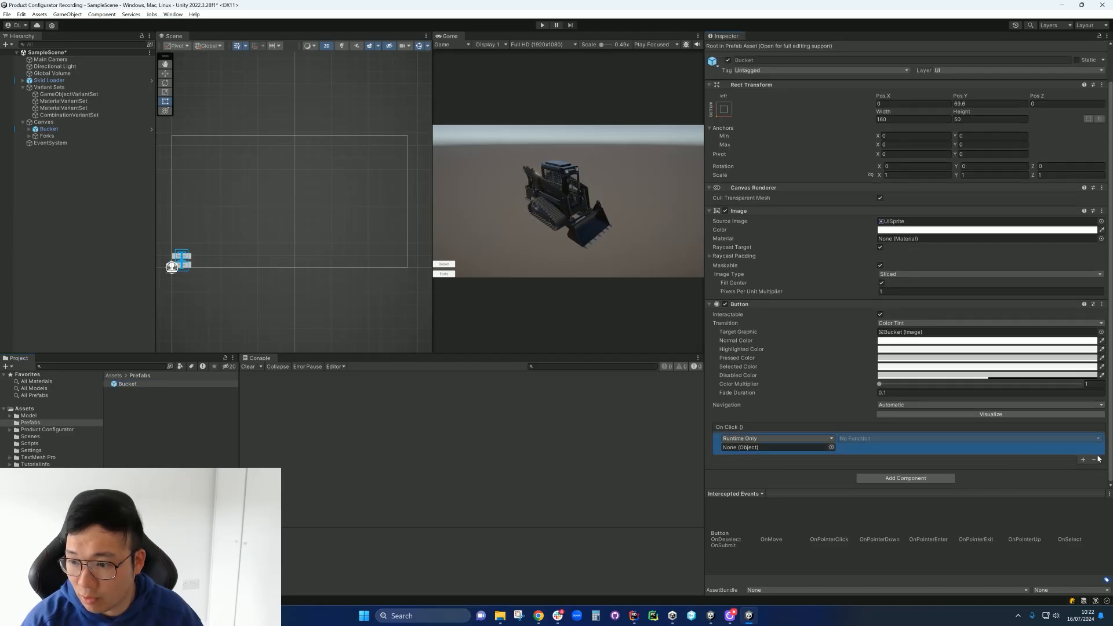
{"action": "left_click", "coordinate": [1094, 459]}
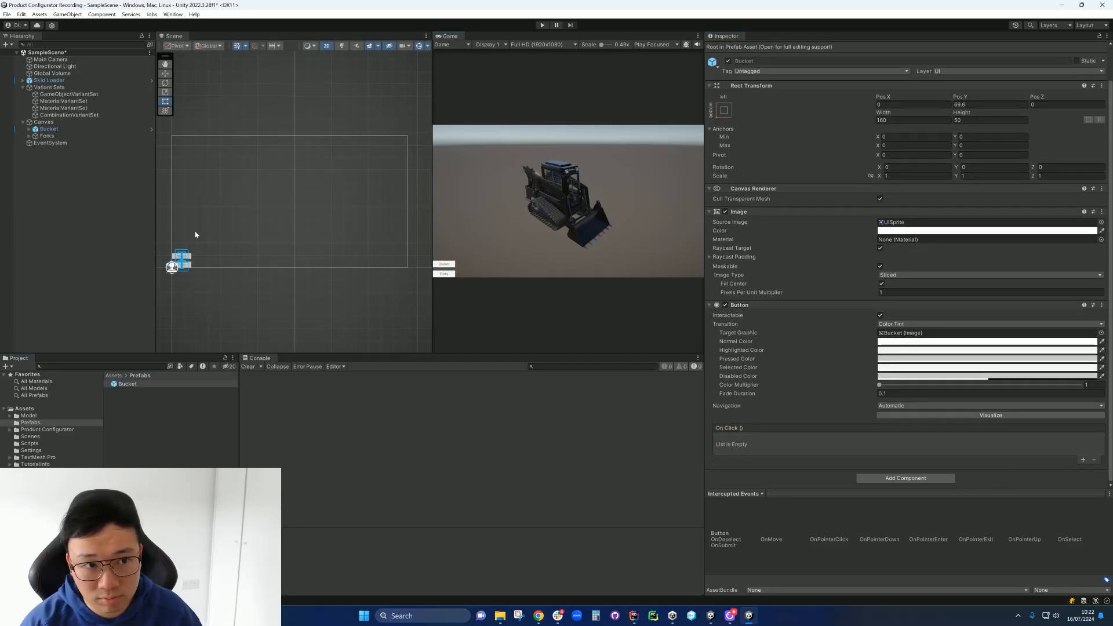
- Create an empty child object under the Canvas
{"action": "left_click", "coordinate": [26, 217]}
{"action": "left_click", "coordinate": [22, 87]}
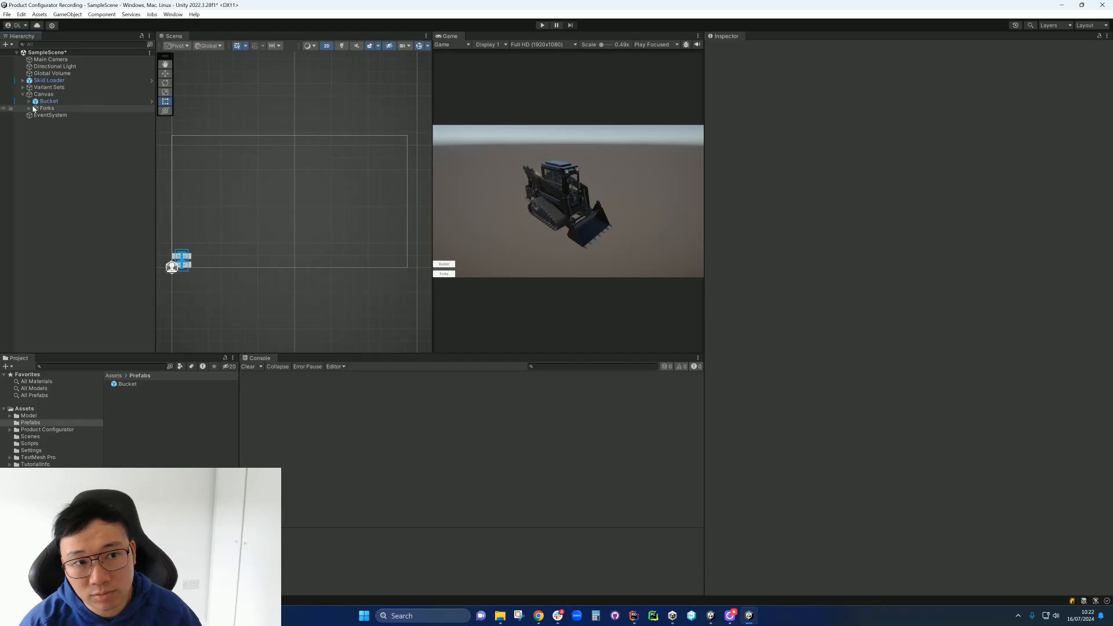
{"action": "right_click", "coordinate": [44, 94]}
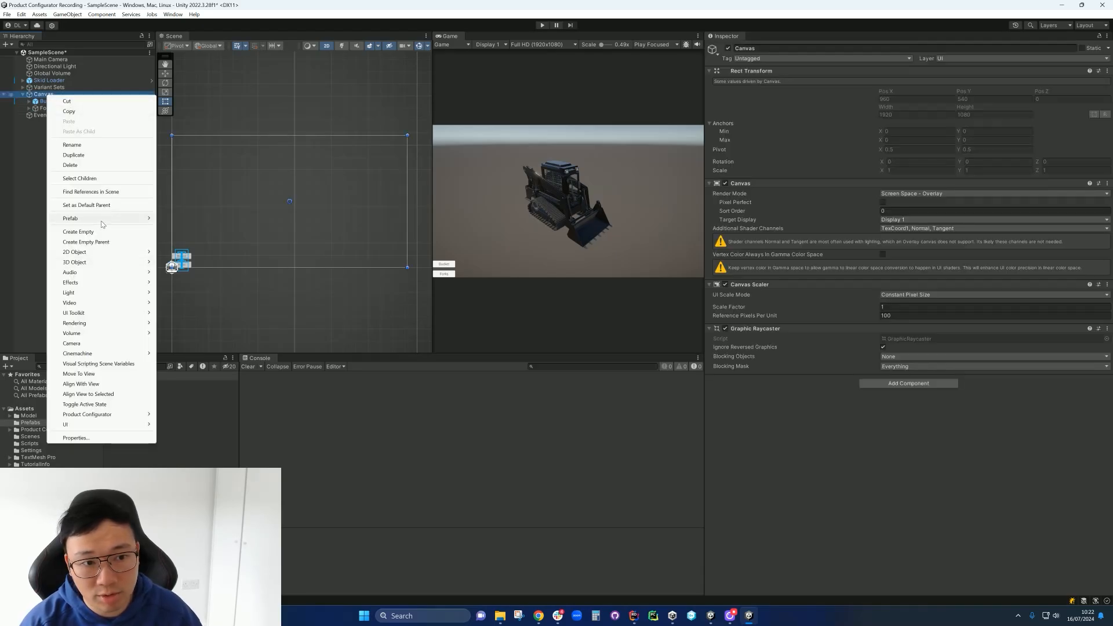
{"action": "left_click", "coordinate": [79, 231]}
{"action": "left_click", "coordinate": [73, 151]}
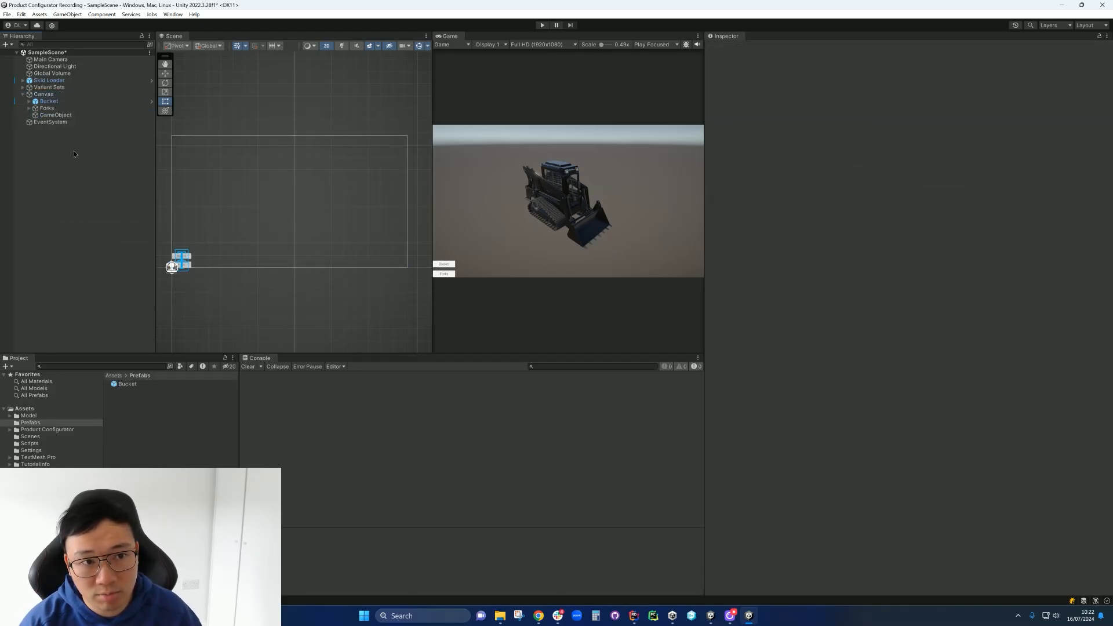
- Anchor the Canvas's empty object to the top-right corner, setting its pivot and position as well
{"action": "left_click", "coordinate": [55, 115]}
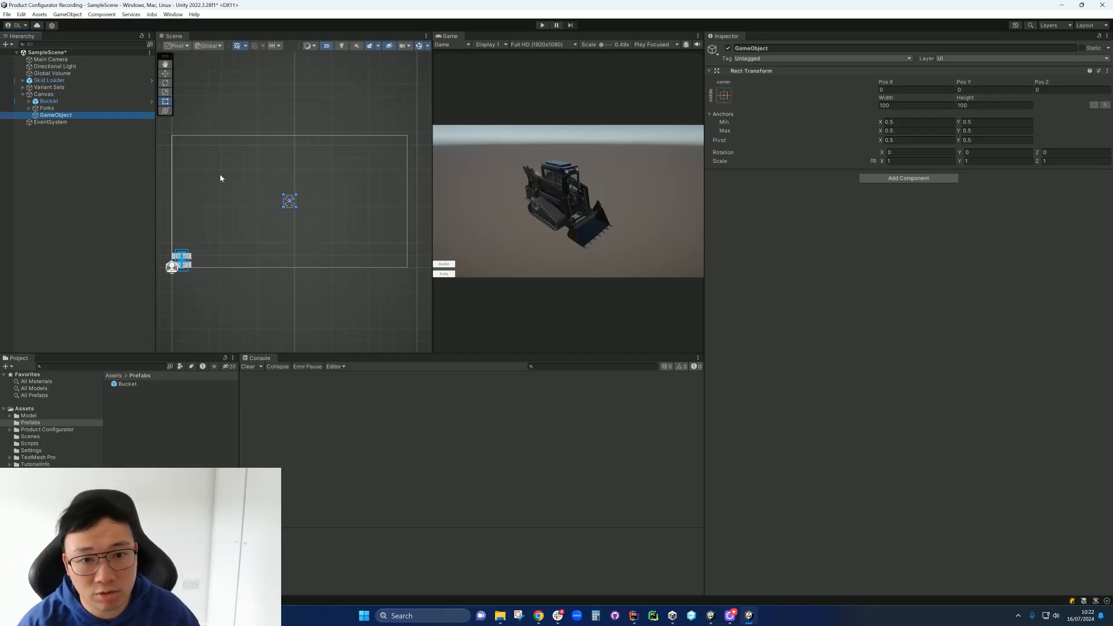
{"action": "left_click", "coordinate": [725, 97]}
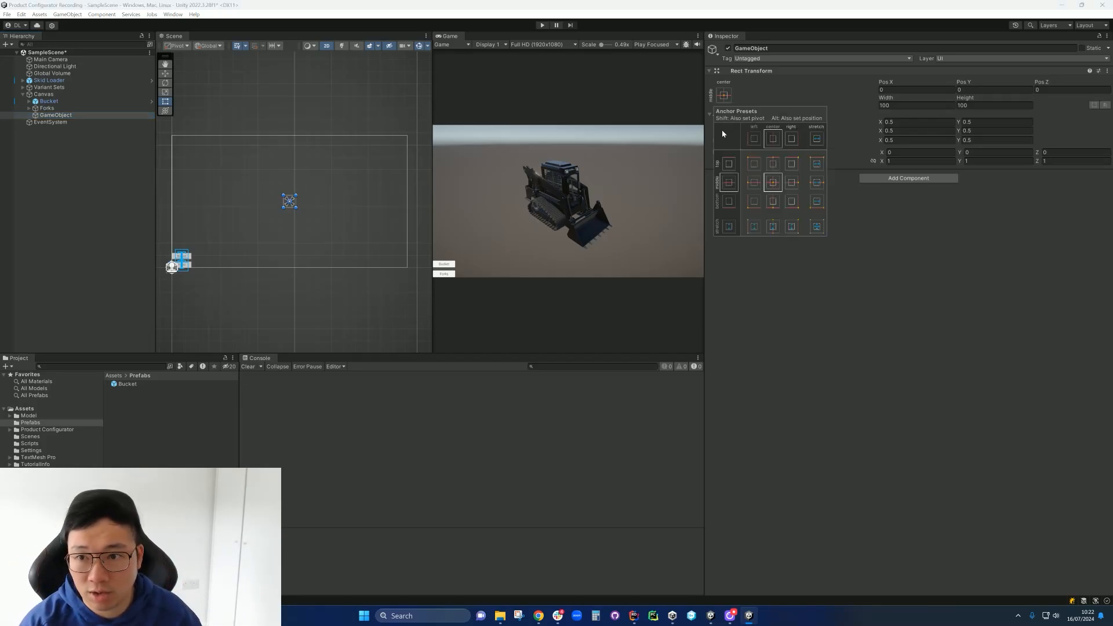
{"action": "key", "text": "alt+shift"}
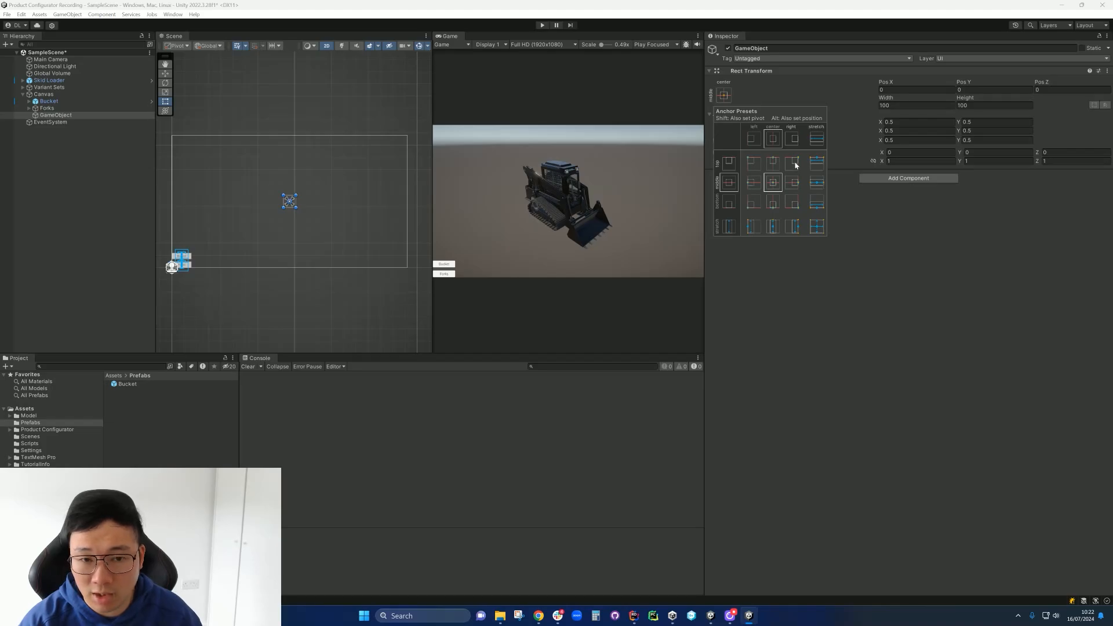
{"action": "key", "text": "alt+shift"}
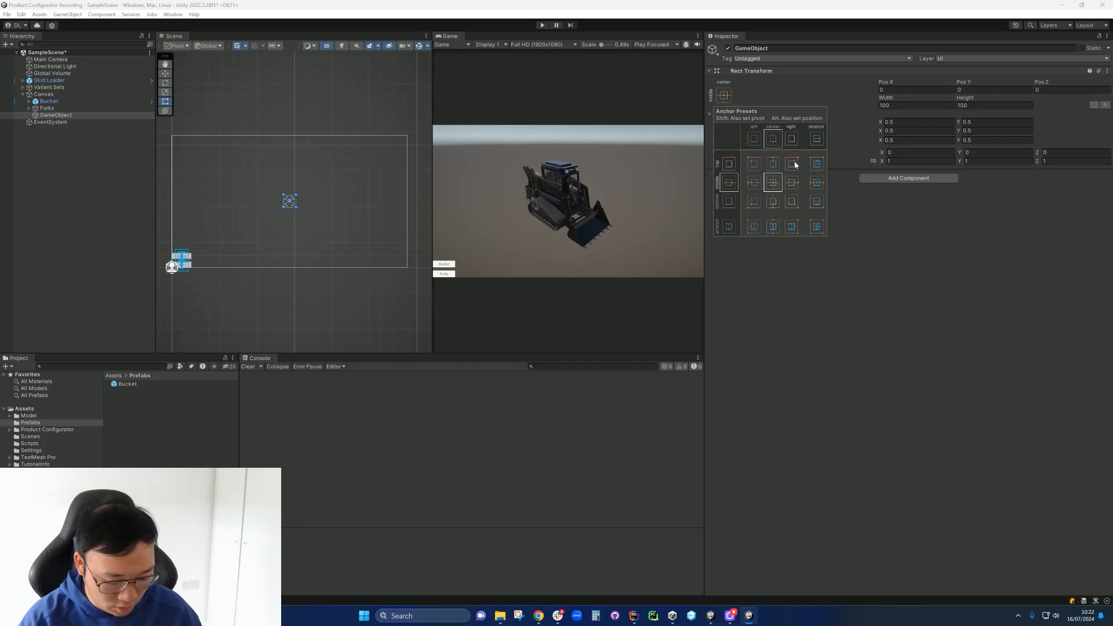
{"action": "key", "text": "alt"}
{"action": "left_click", "coordinate": [796, 165], "text": "alt+shift"}
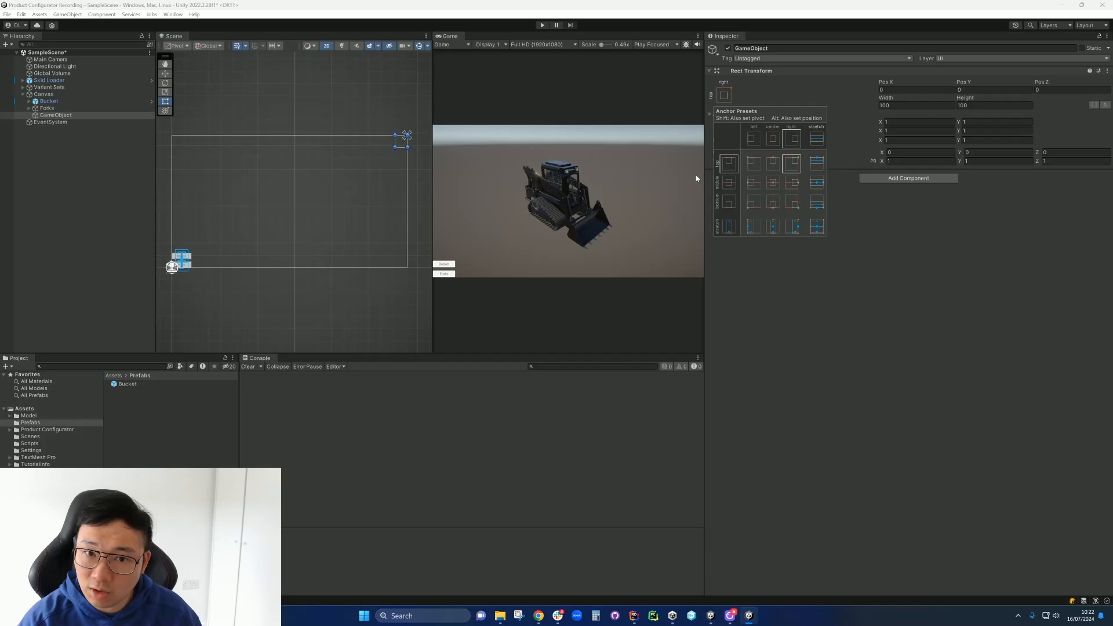
- Resize the Canvas's empty object to a width of 300 and a height of 300
{"action": "left_click", "coordinate": [397, 144]}
{"action": "left_click_drag", "start_coordinate": [397, 146], "coordinate": [365, 181]}
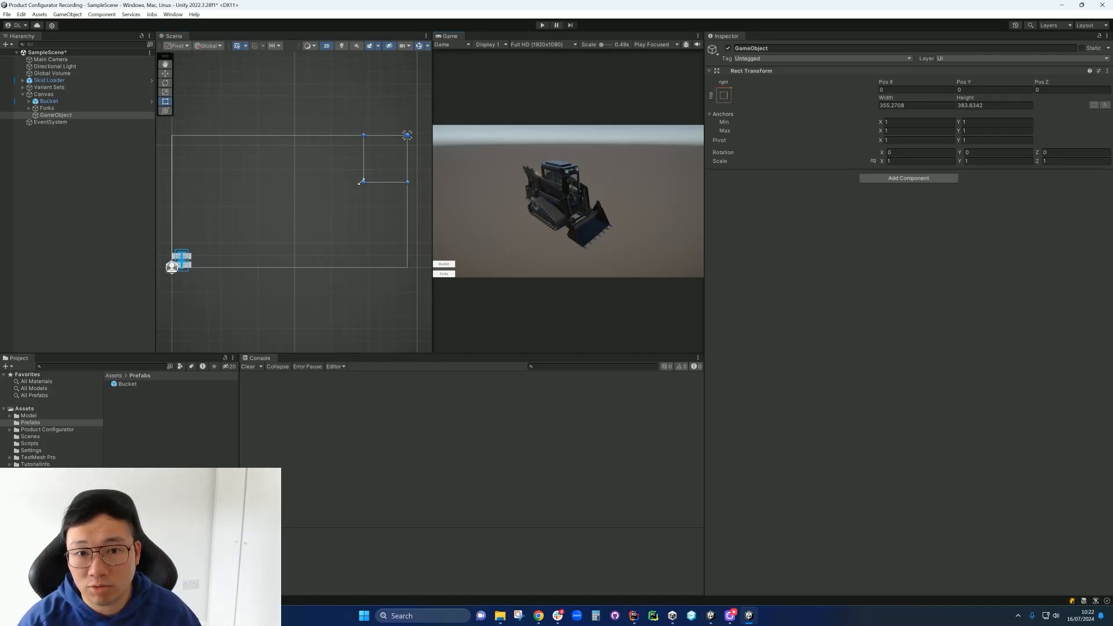
{"action": "left_click_drag", "start_coordinate": [362, 181], "coordinate": [370, 174]}
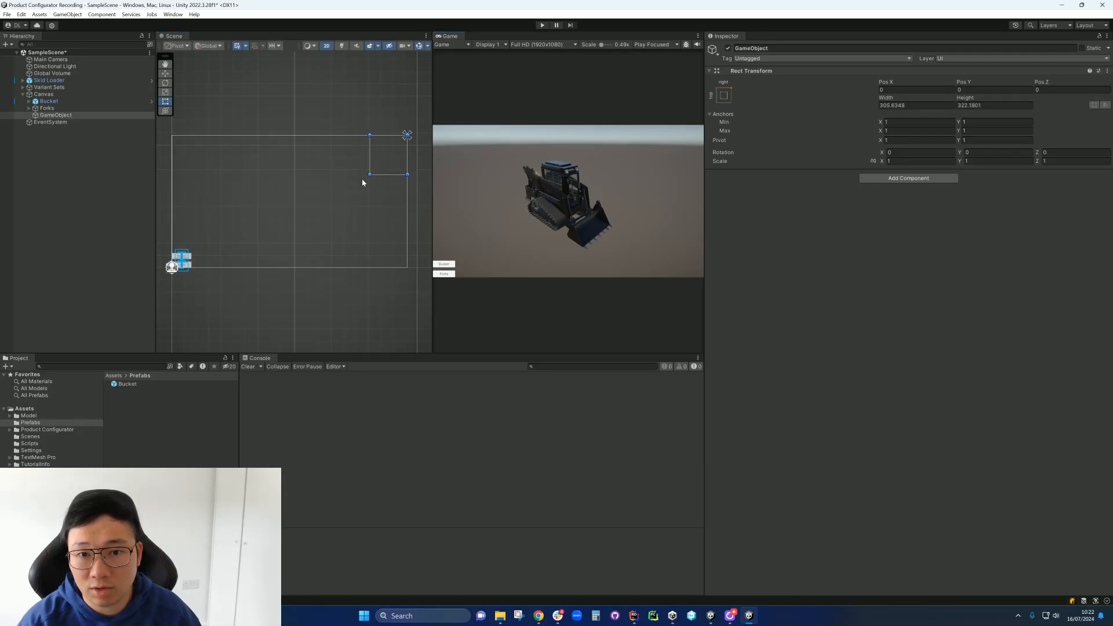
{"action": "left_click_drag", "start_coordinate": [909, 106], "coordinate": [833, 110]}
{"action": "type", "text": "300"}
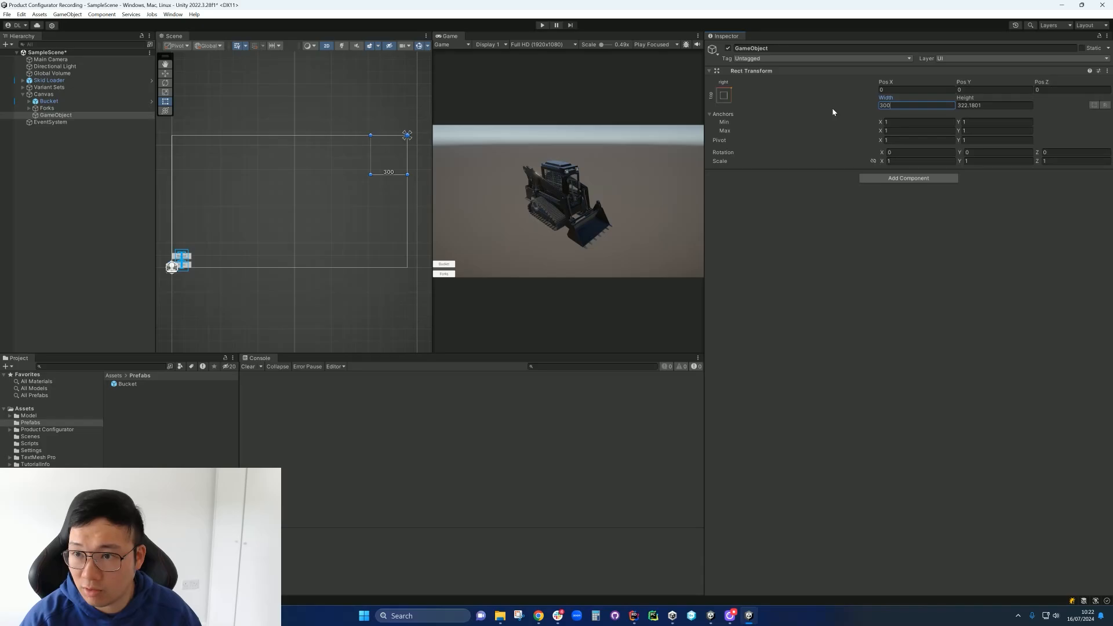
{"action": "key", "text": "Tab"}
{"action": "type", "text": "300"}
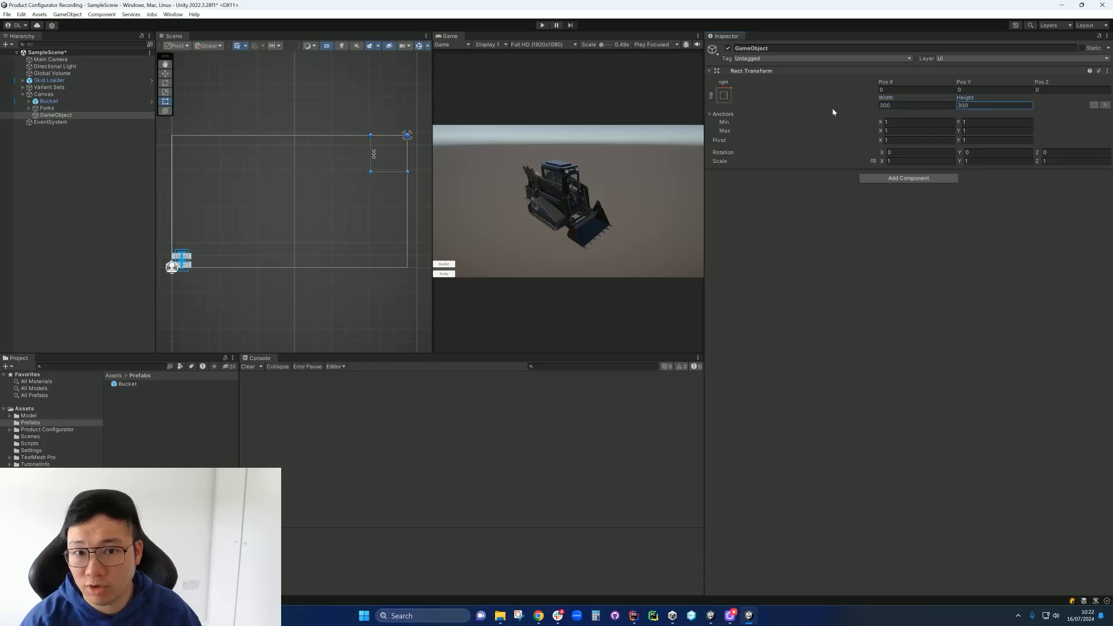
{"action": "left_click", "coordinate": [543, 215]}
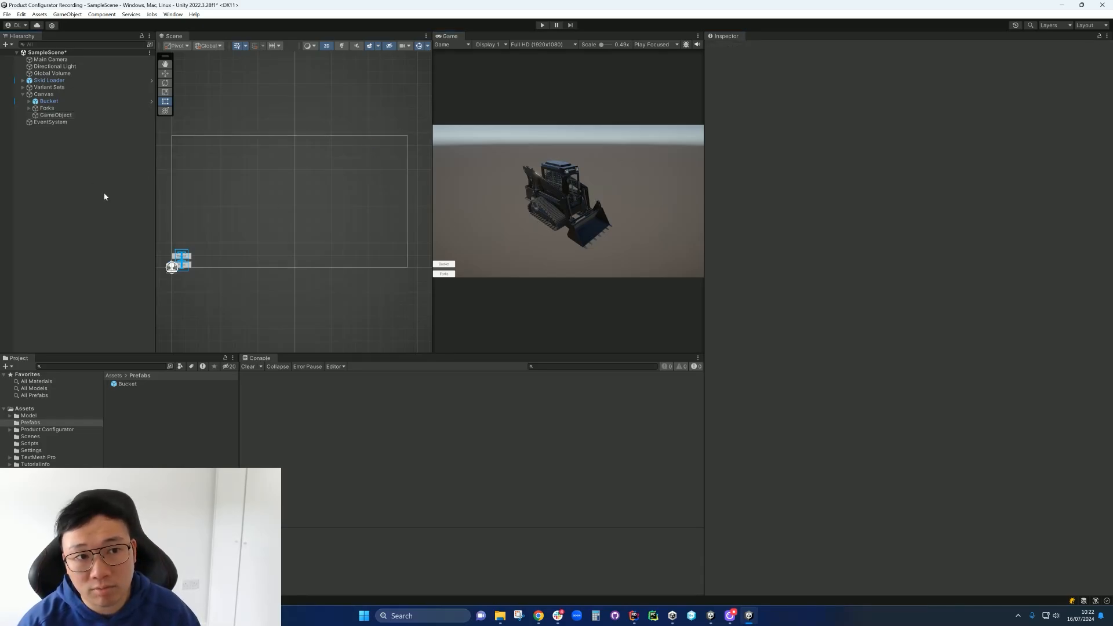
- Add a Vertical Layout Group to the Canvas's empty object and have it control child width and height
{"action": "left_click", "coordinate": [75, 116]}
{"action": "left_click", "coordinate": [914, 178]}
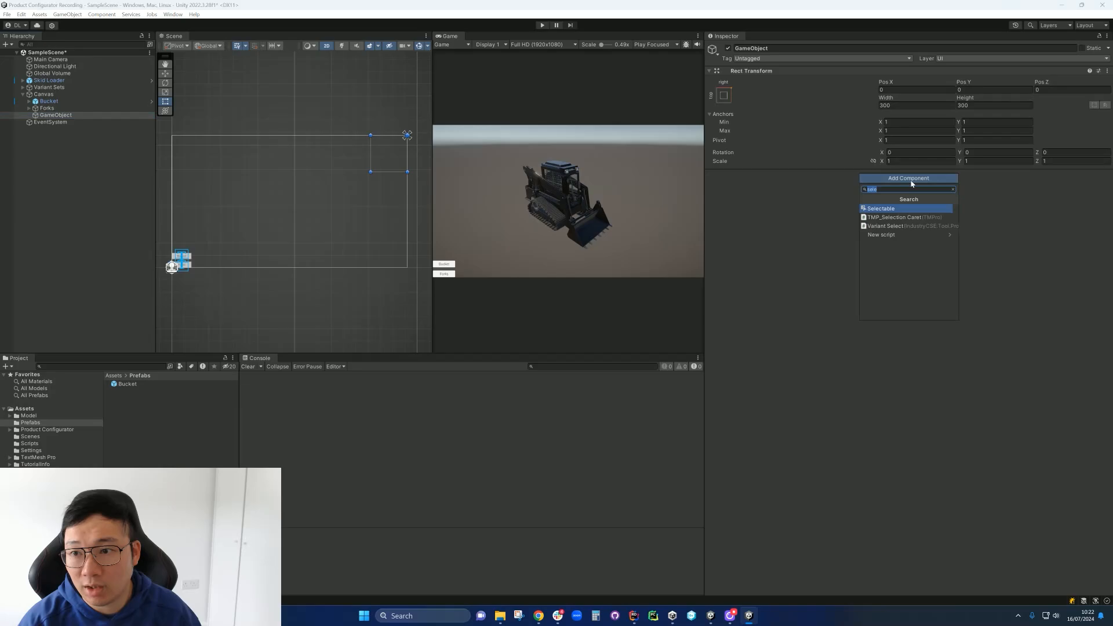
{"action": "type", "text": "v"}
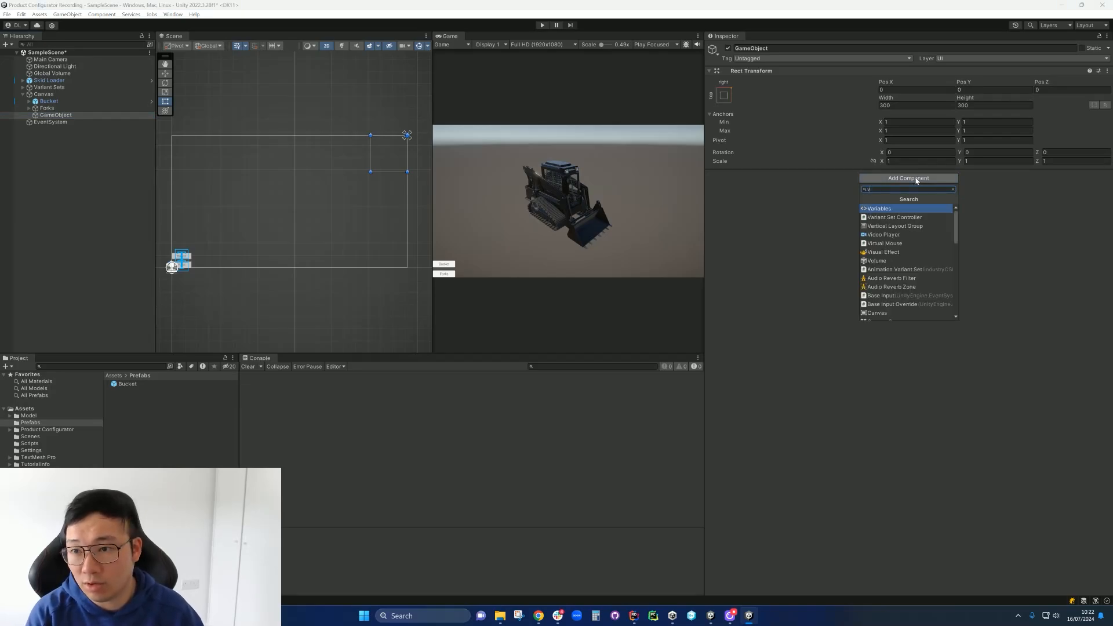
{"action": "type", "text": "ertl"}
{"action": "key", "text": "Return"}
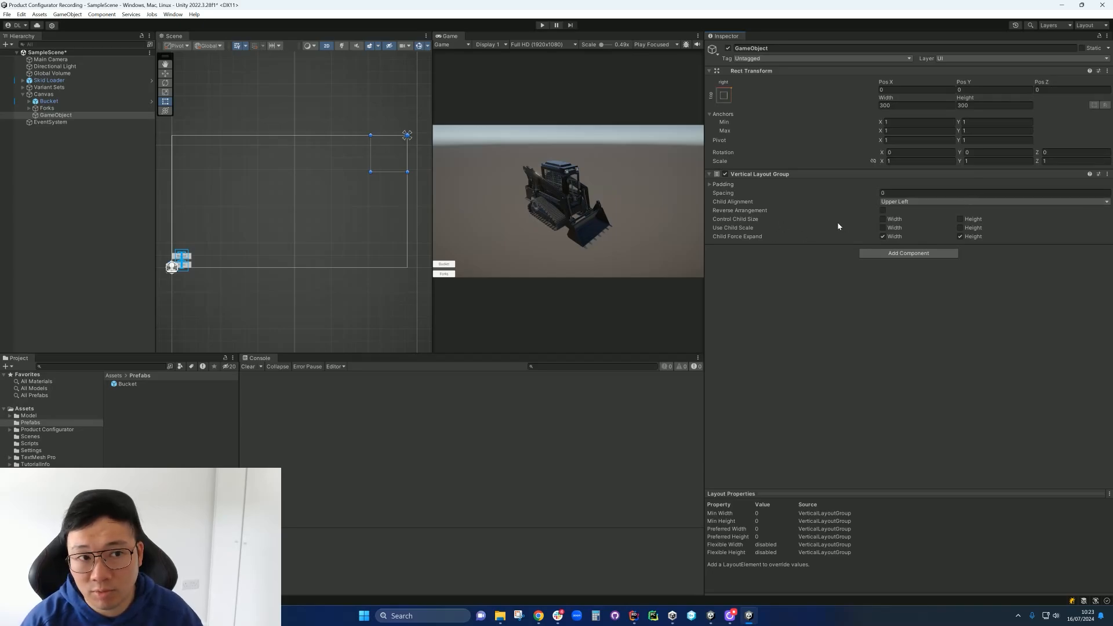
{"action": "left_click", "coordinate": [882, 220]}
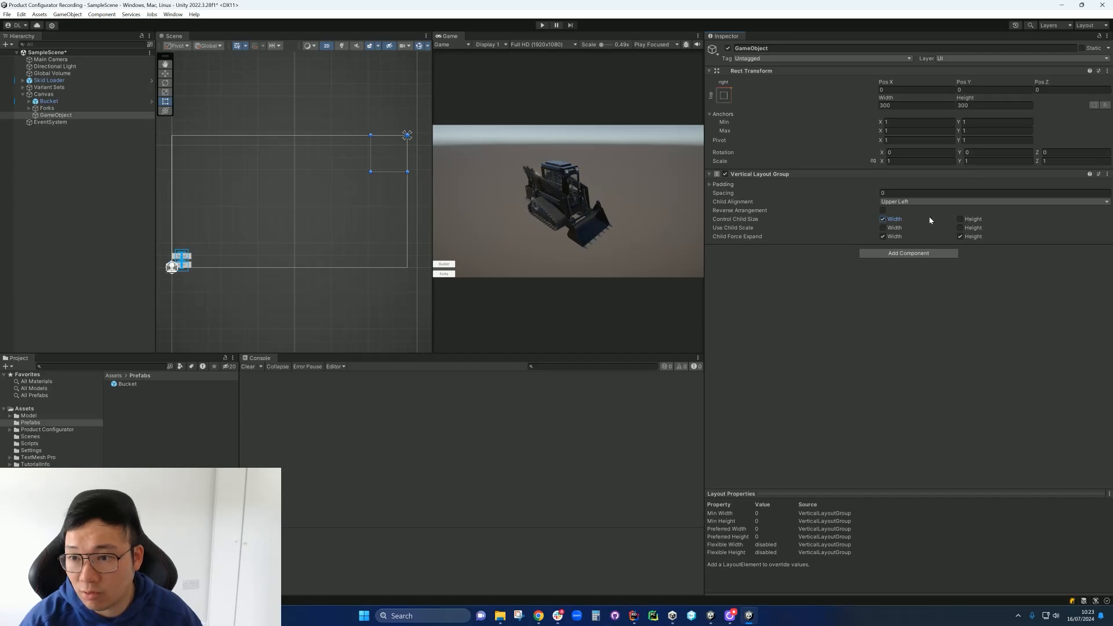
{"action": "left_click", "coordinate": [961, 220]}
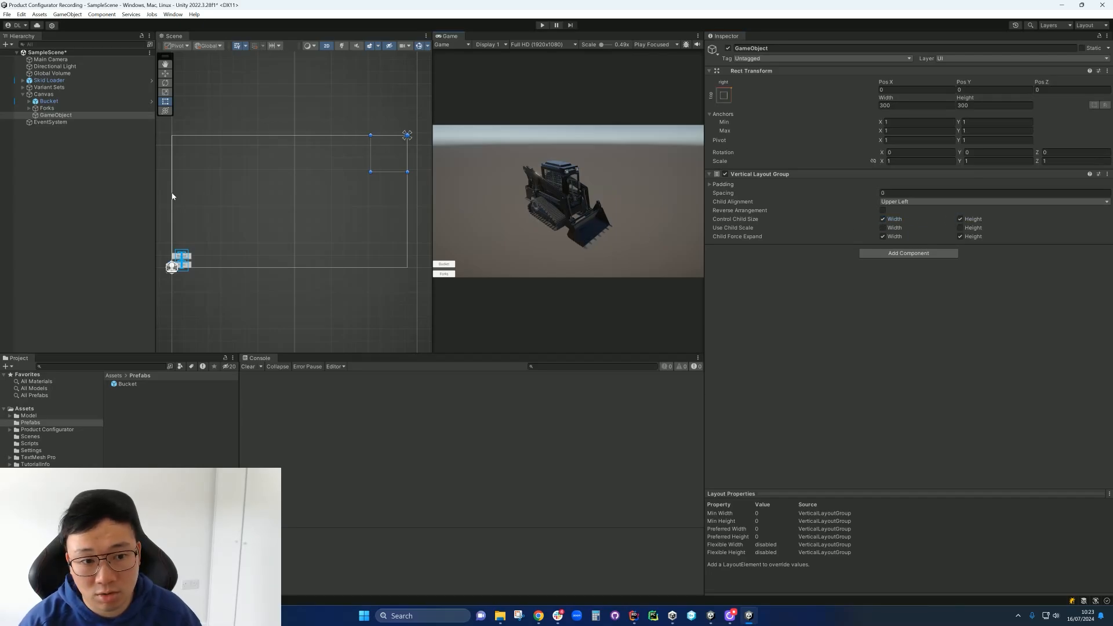
- Rename the Bucket prefab asset as "Button Prefab"
{"action": "left_click", "coordinate": [116, 384]}
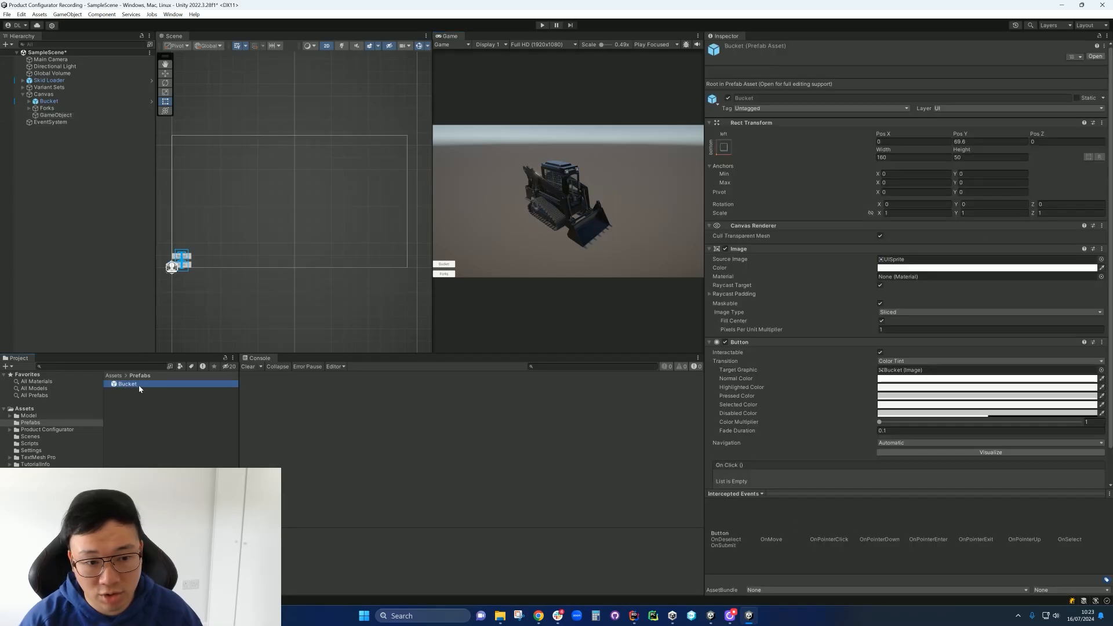
{"action": "left_click", "coordinate": [139, 386]}
{"action": "type", "text": "Button"}
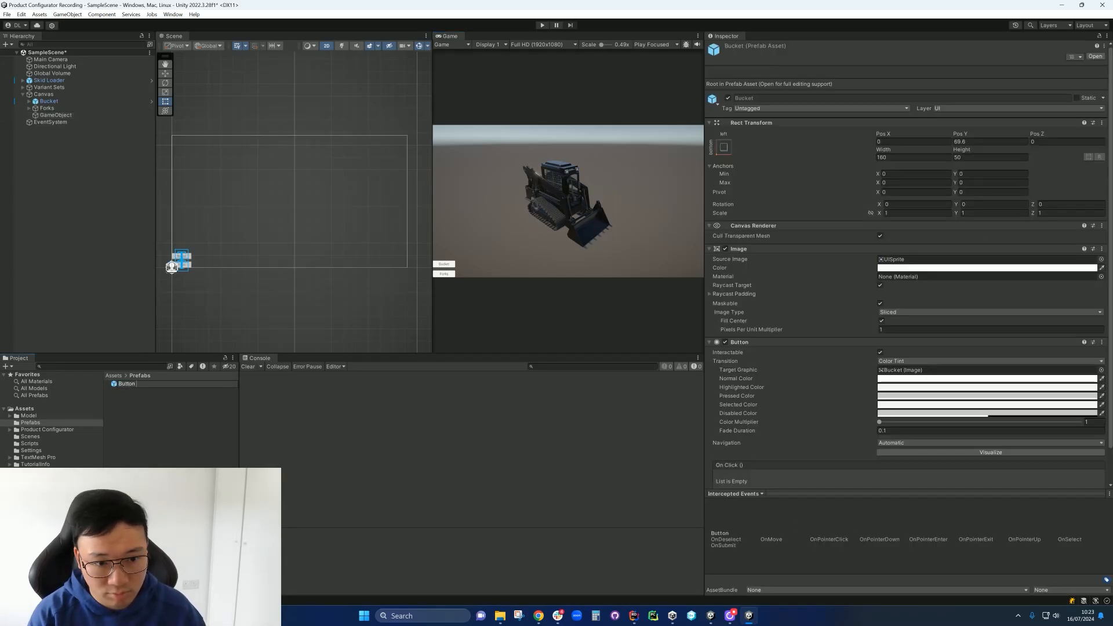
{"action": "type", "text": " Prefab"}
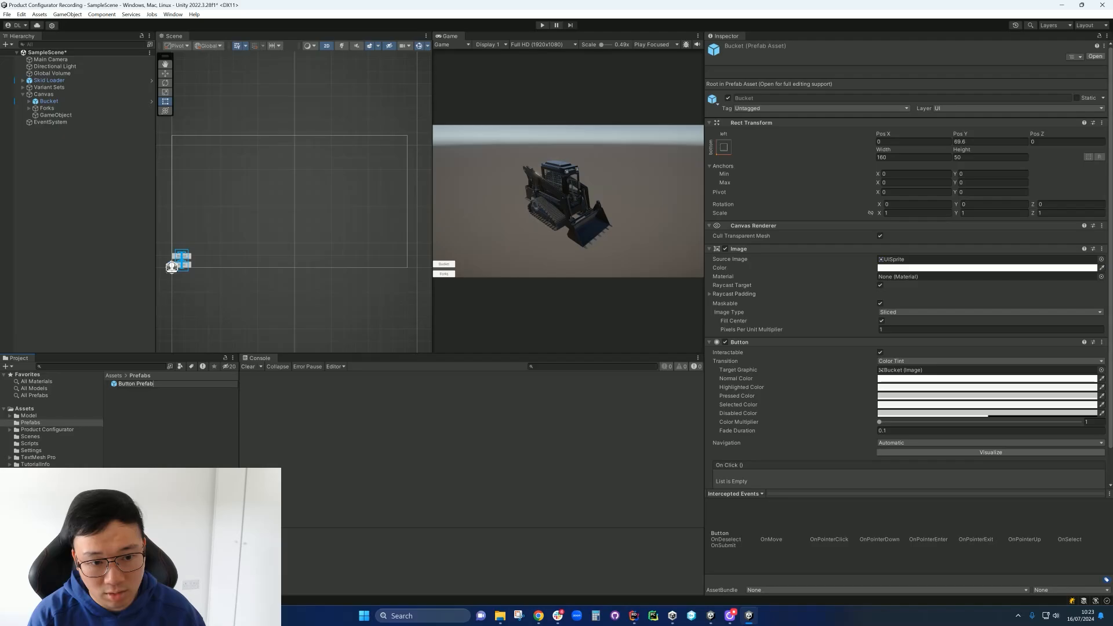
- Complete the prefab asset's name as "Button Prefabs"
{"action": "type", "text": "s"}
{"action": "key", "text": "Return"}
- Place a Button Prefabs instance inside the Canvas's empty object and duplicate it twice to preview the layout
{"action": "left_click", "coordinate": [56, 114]}
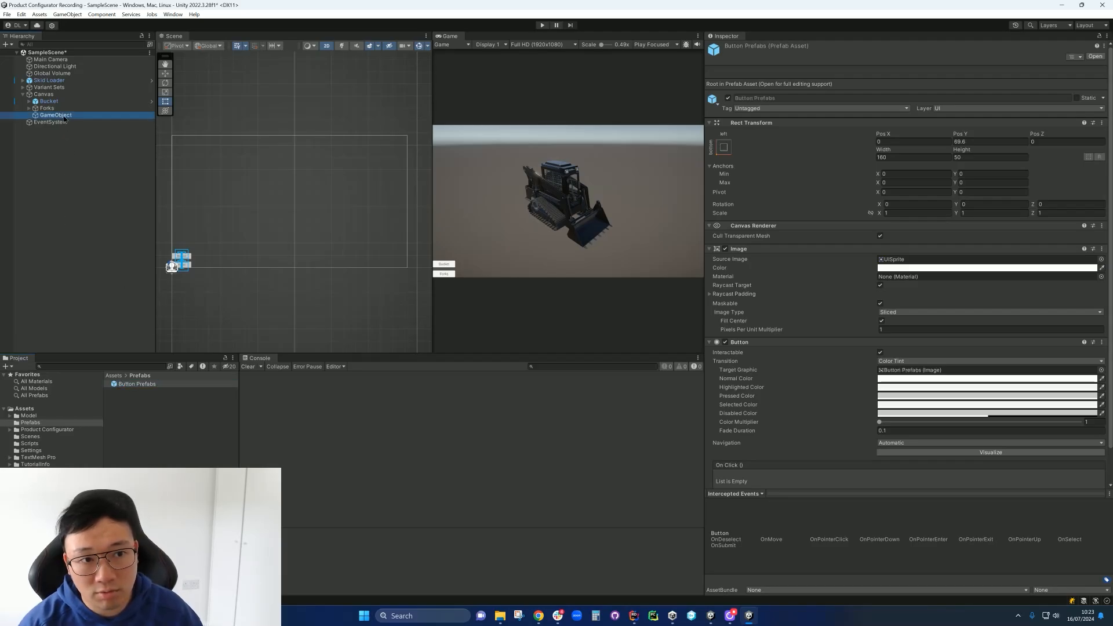
{"action": "left_click_drag", "start_coordinate": [145, 388], "coordinate": [63, 119]}
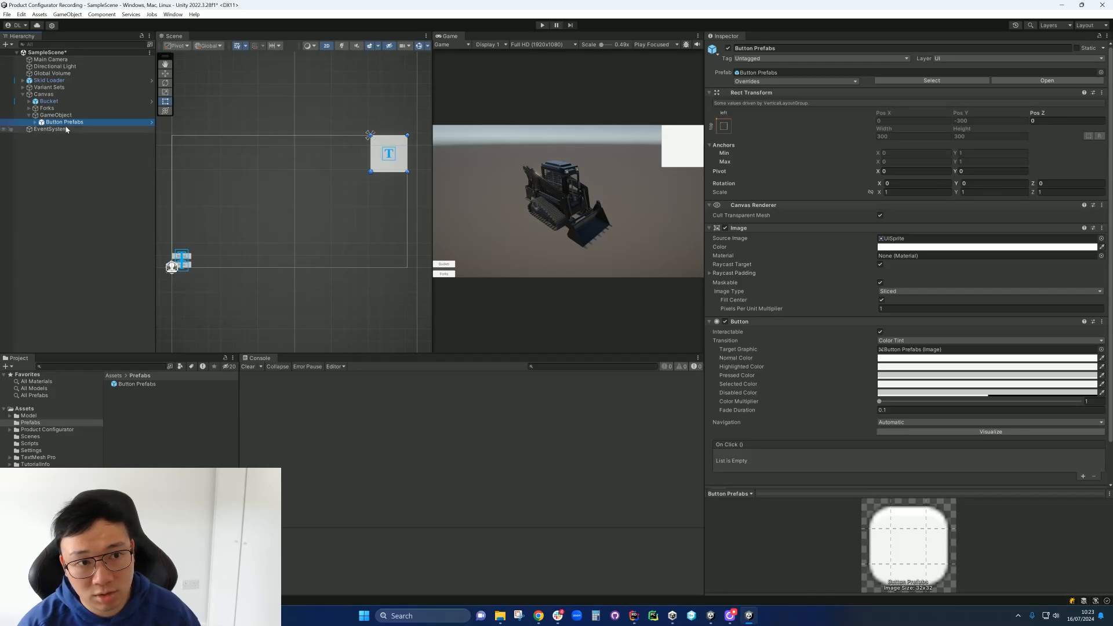
{"action": "key", "text": "ctrl+d"}
{"action": "key", "text": "ctrl+d"}
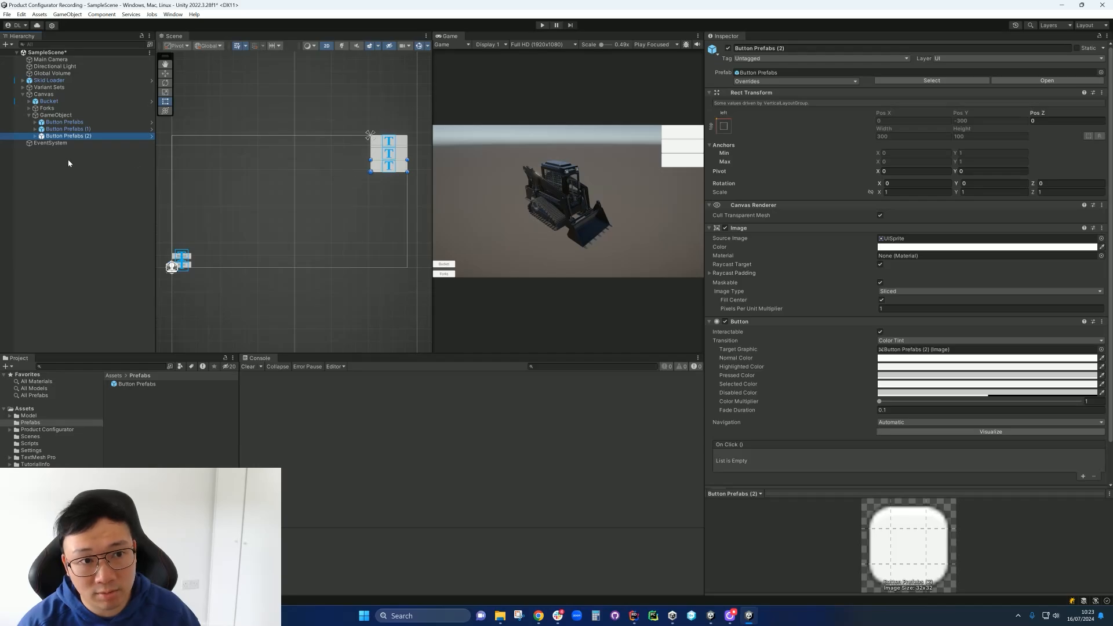
- Set the Vertical Layout Group's spacing to 10 on the Canvas's empty object
{"action": "left_click", "coordinate": [56, 115]}
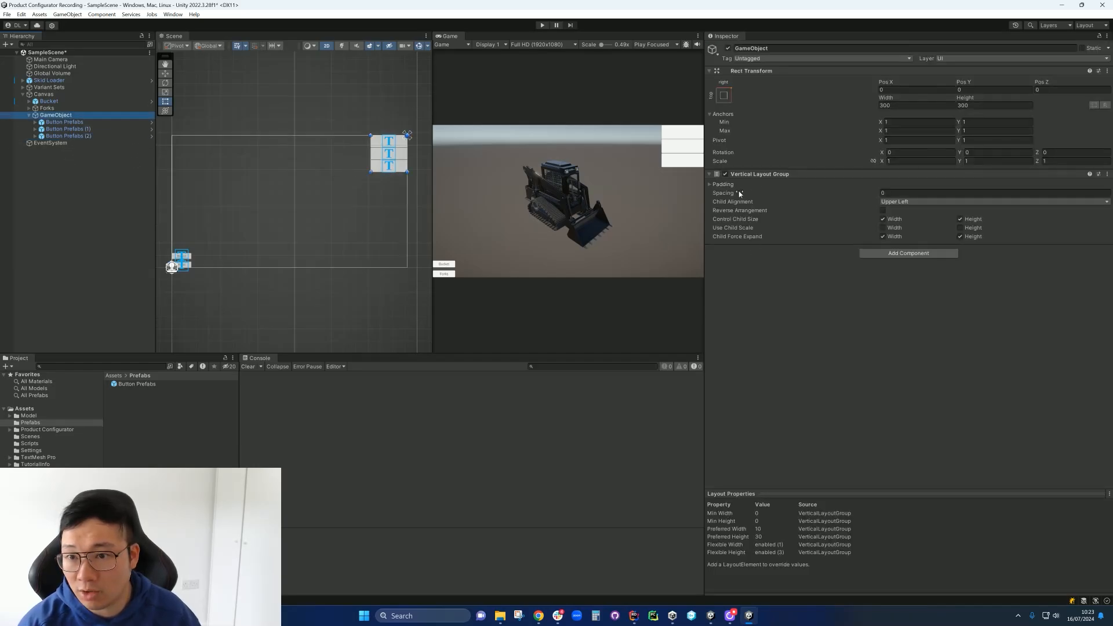
{"action": "left_click_drag", "start_coordinate": [740, 194], "coordinate": [855, 198]}
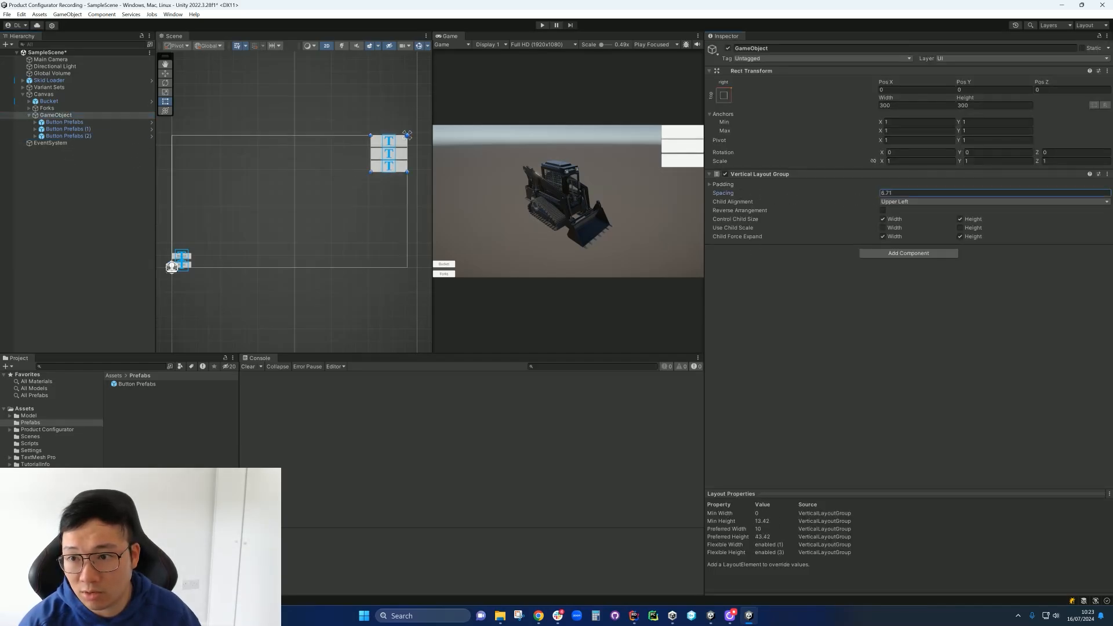
{"action": "type", "text": "10"}
{"action": "key", "text": "Return"}
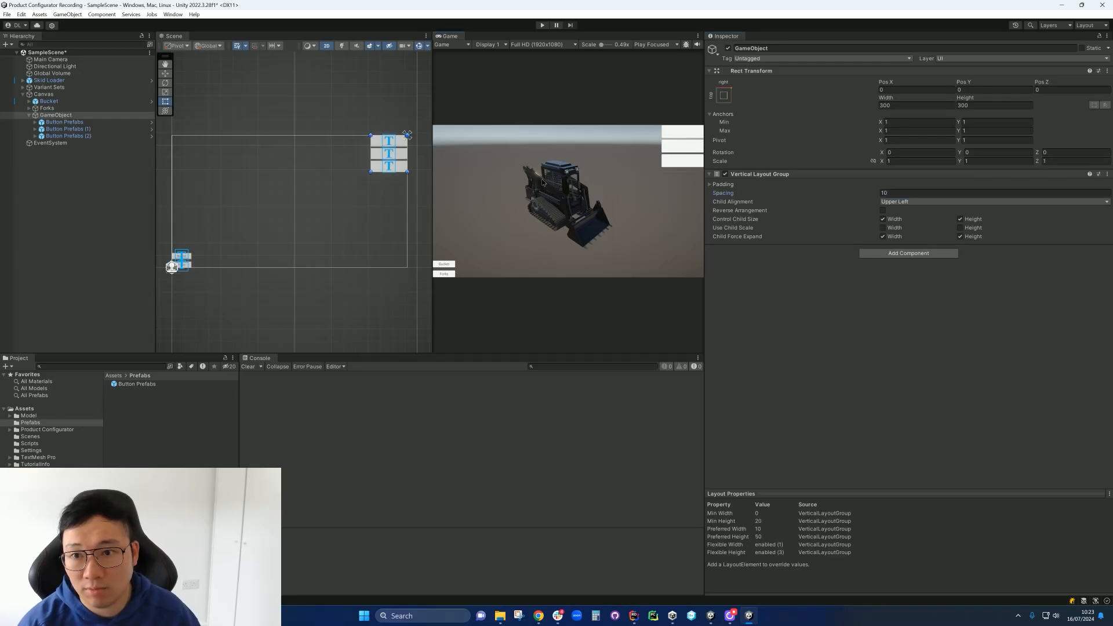
{"action": "left_click", "coordinate": [241, 179]}
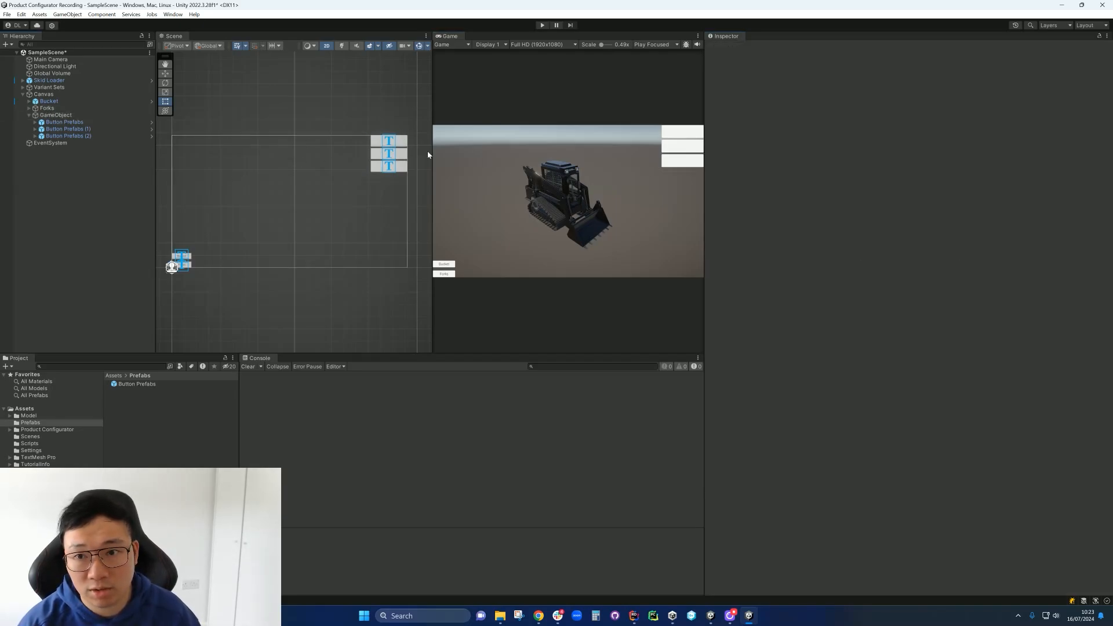
- Delete the three button prefab instances from the Canvas's empty object
{"action": "left_click", "coordinate": [64, 122]}
{"action": "left_click", "coordinate": [74, 129]}
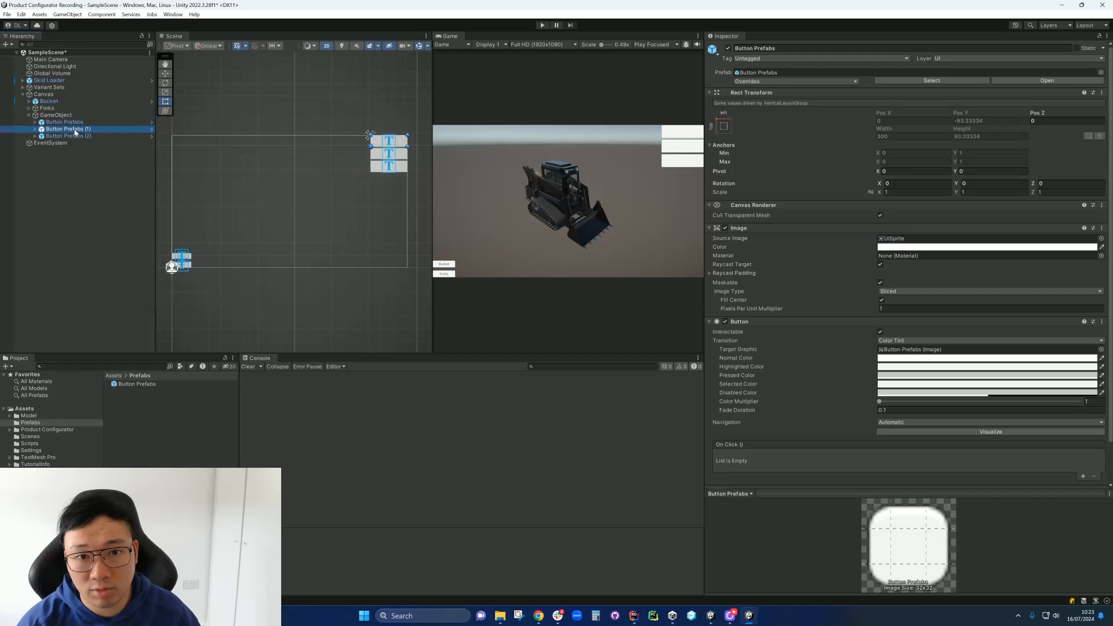
{"action": "left_click", "coordinate": [77, 123]}
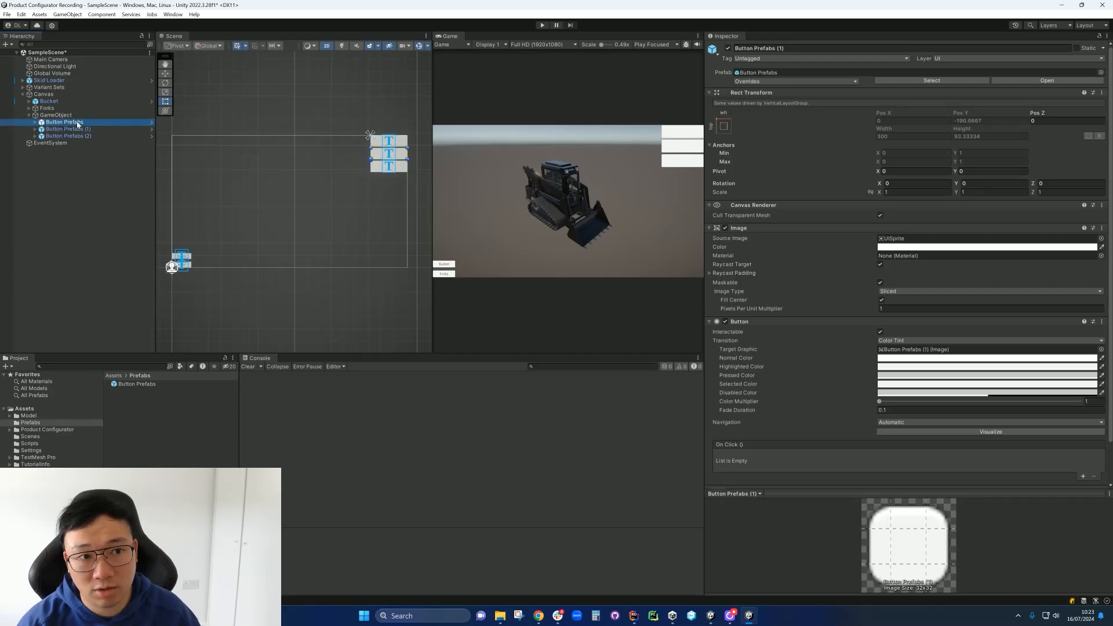
{"action": "key", "text": "shift+Down"}
{"action": "key", "text": "shift+Down"}
{"action": "key", "text": "Delete"}
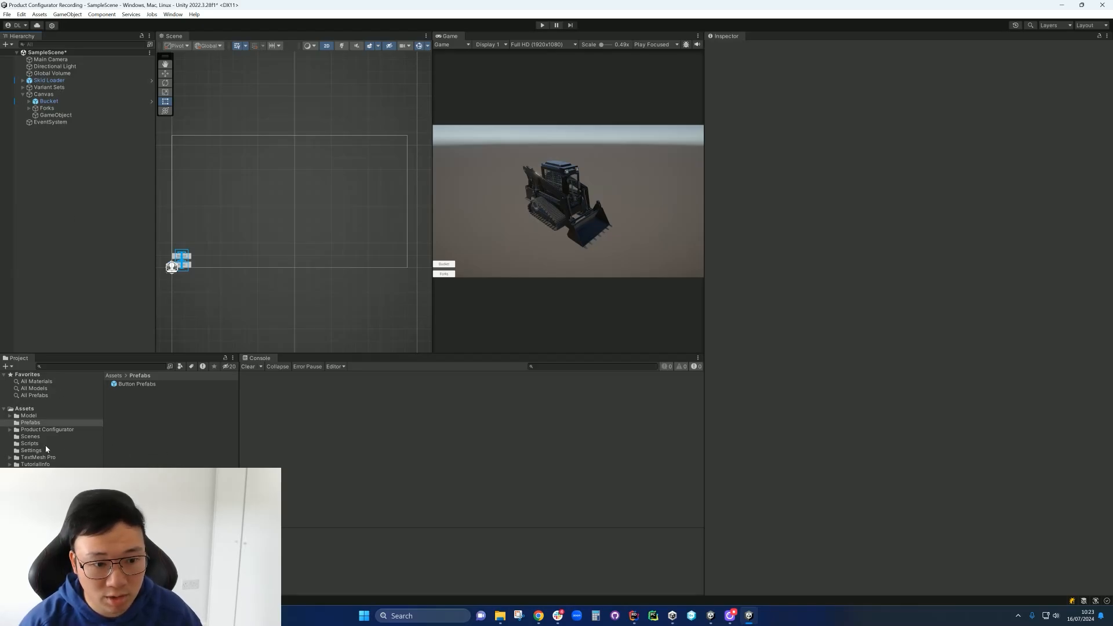
- Open the VariantSetController script in the code editor and declare a serialized private Transform field named variantSetParent
{"action": "left_click", "coordinate": [28, 443]}
{"action": "double_click", "coordinate": [145, 385]}
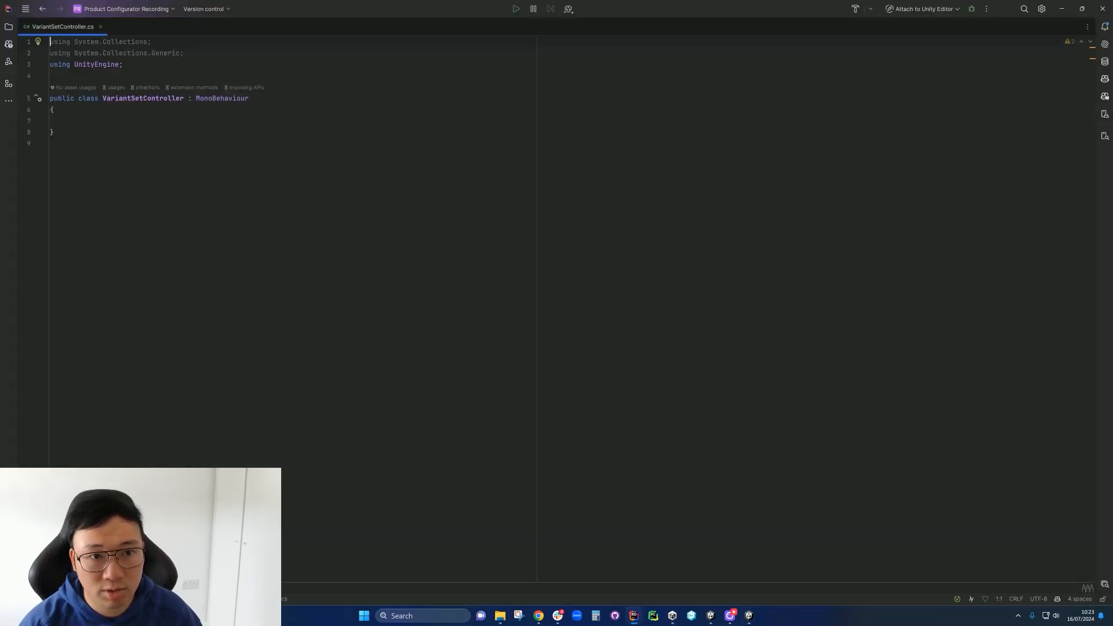
{"action": "type", "text": "[SerializeField"}
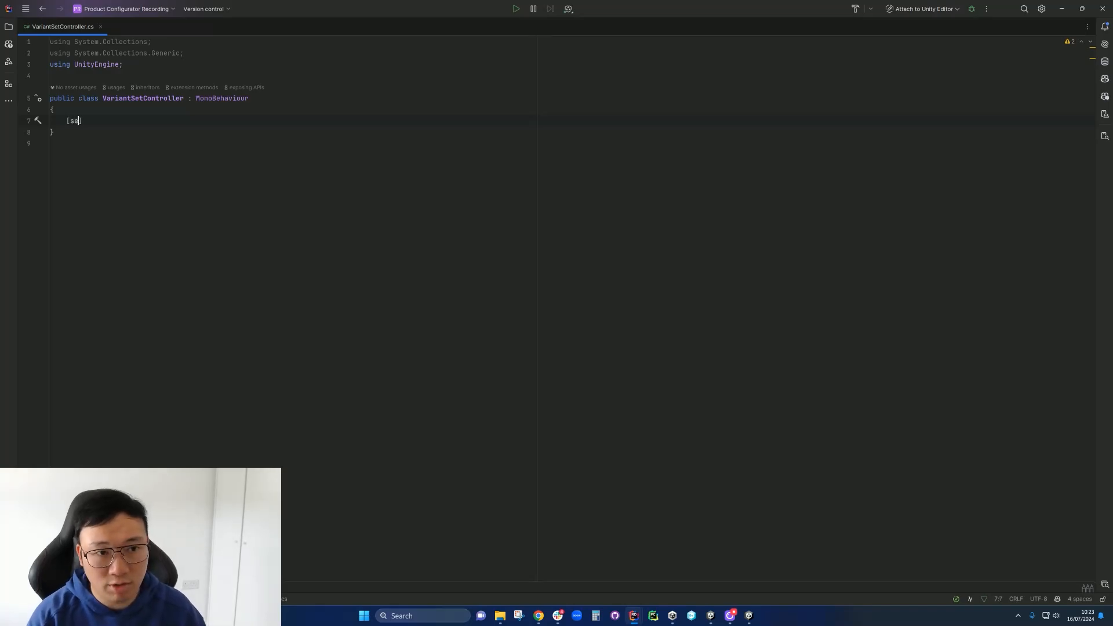
{"action": "type", "text": "]"}
{"action": "key", "text": "Return"}
{"action": "type", "text": "private "}
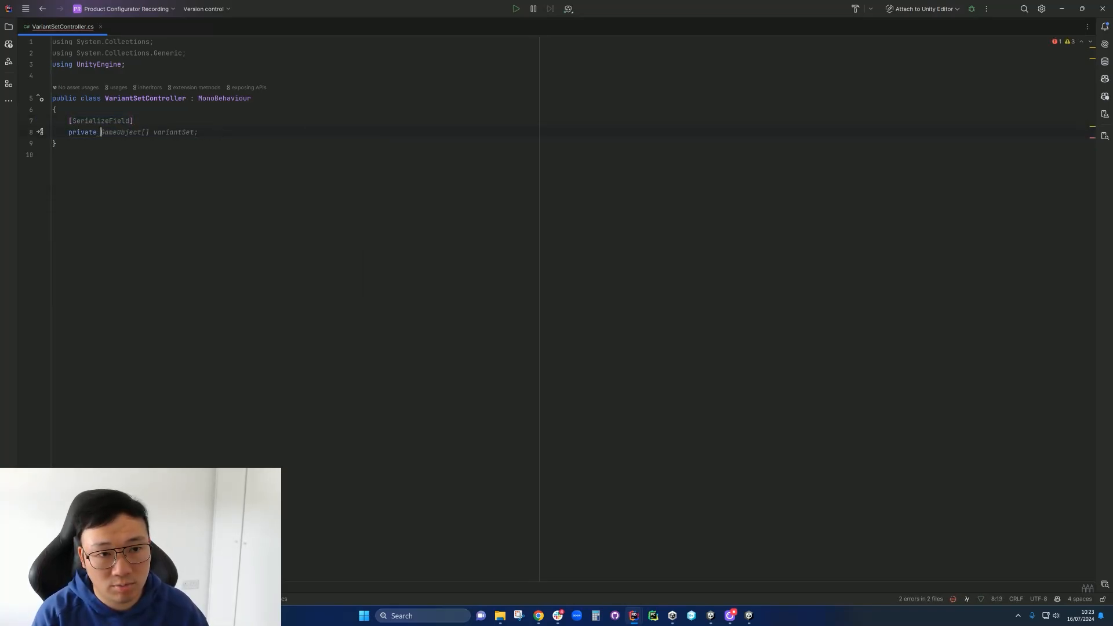
{"action": "type", "text": "tra"}
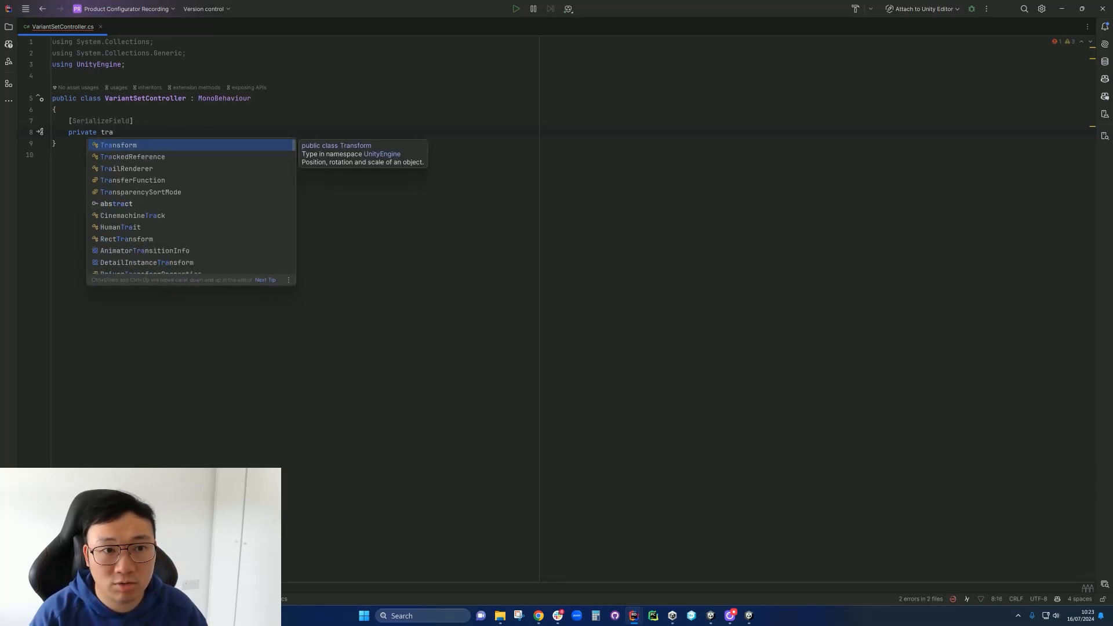
{"action": "key", "text": "Return"}
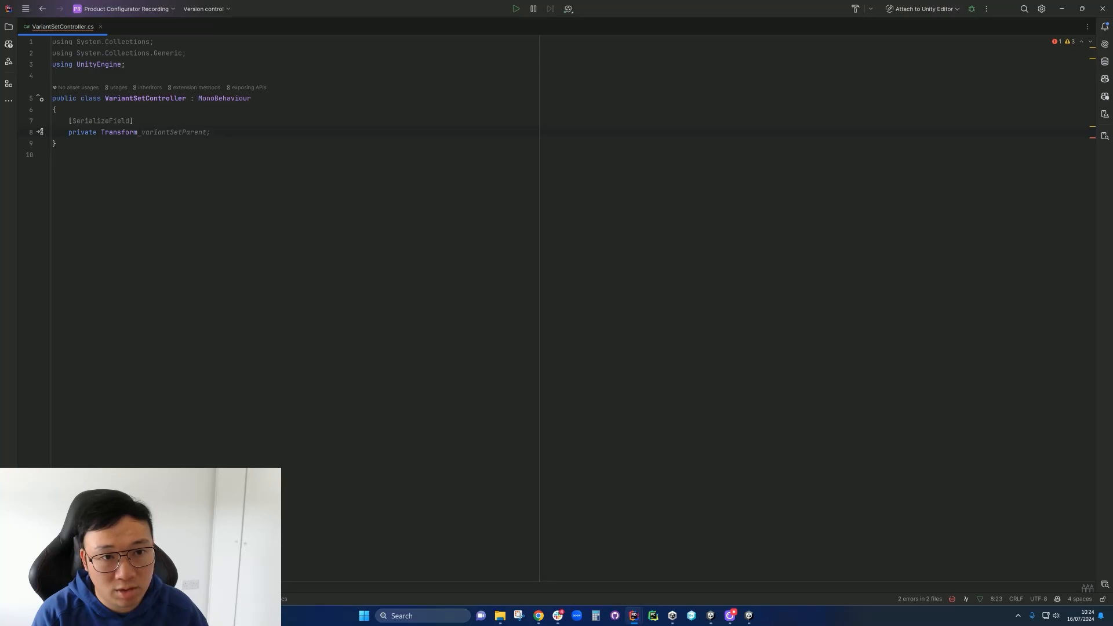
{"action": "key", "text": "Tab"}
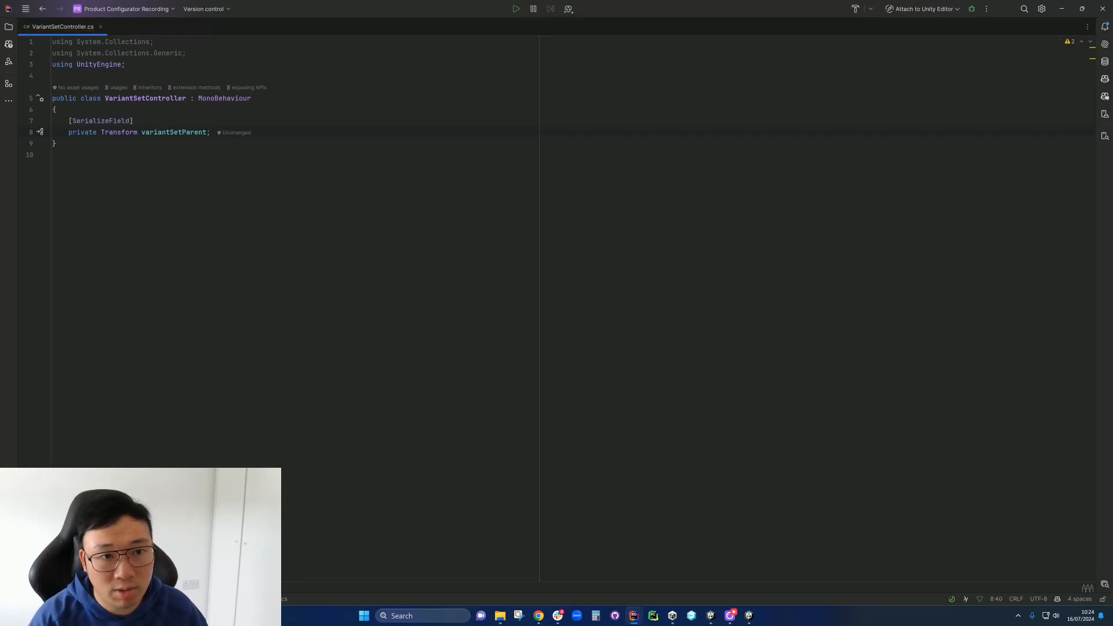
- Declare a serialized private GameObject field named variantPrefab below variantSetParent
{"action": "key", "text": "Return"}
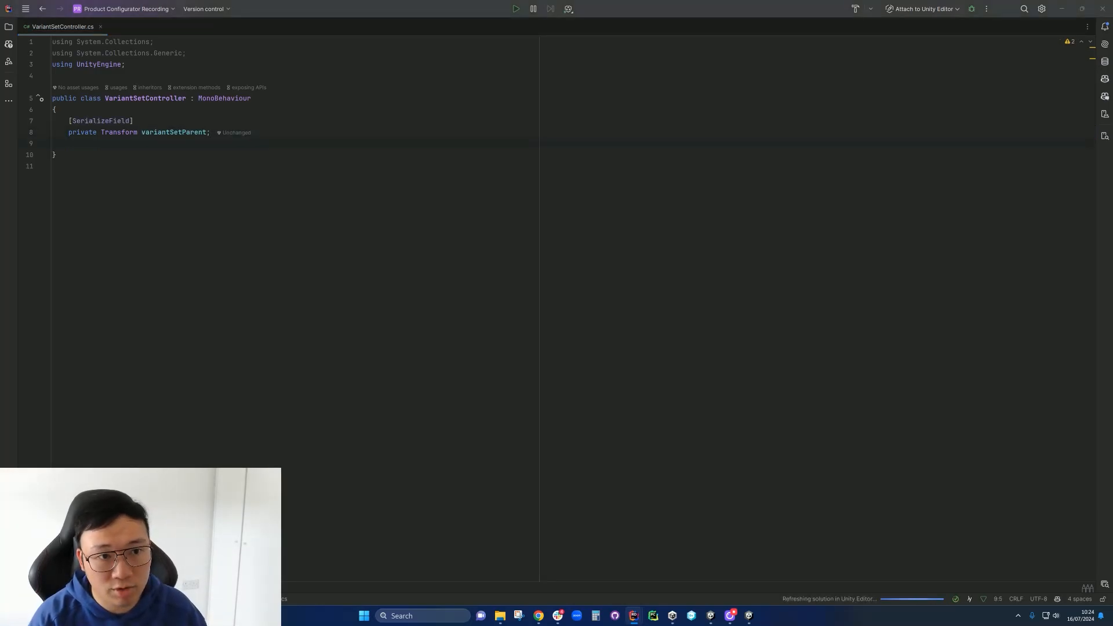
{"action": "key", "text": "Return"}
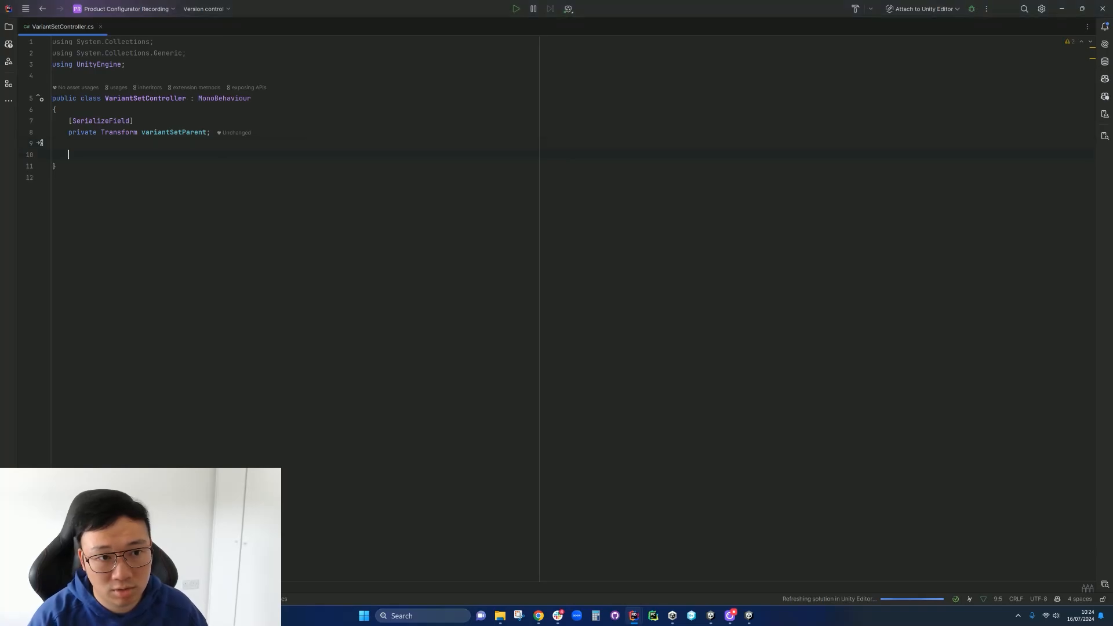
{"action": "type", "text": "[ser"}
{"action": "key", "text": "Return"}
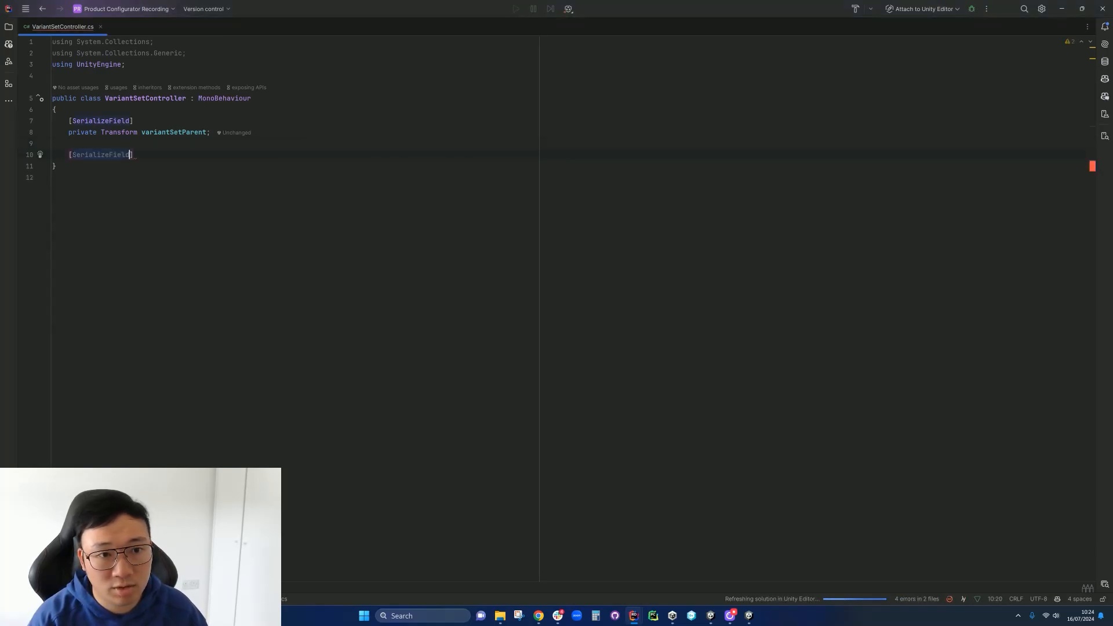
{"action": "key", "text": "Return"}
{"action": "type", "text": "private GameObject"}
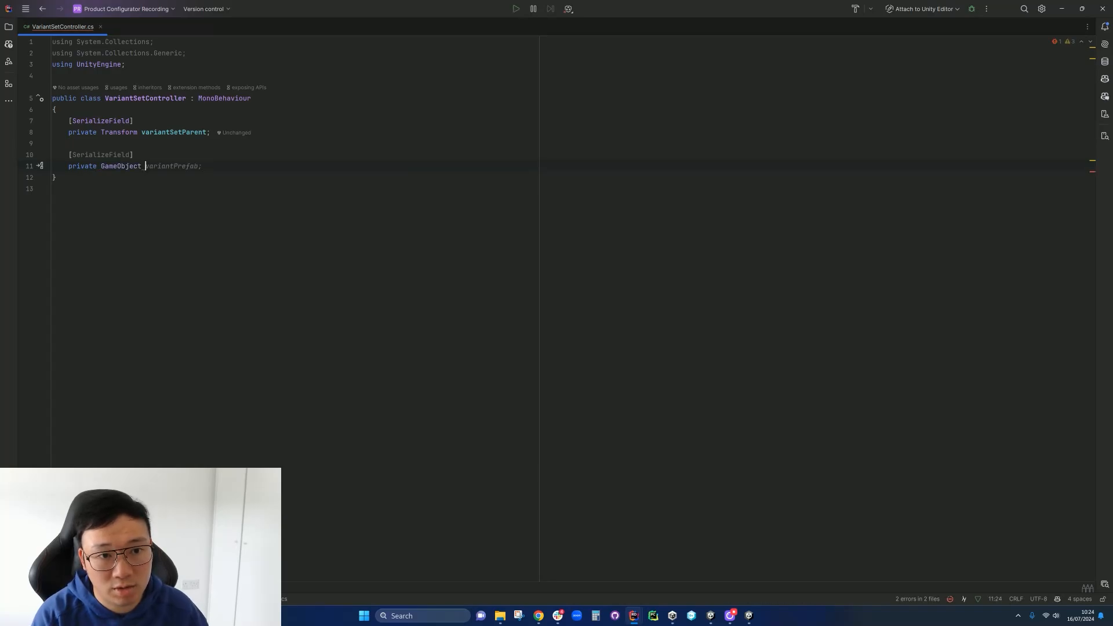
{"action": "key", "text": "Tab"}
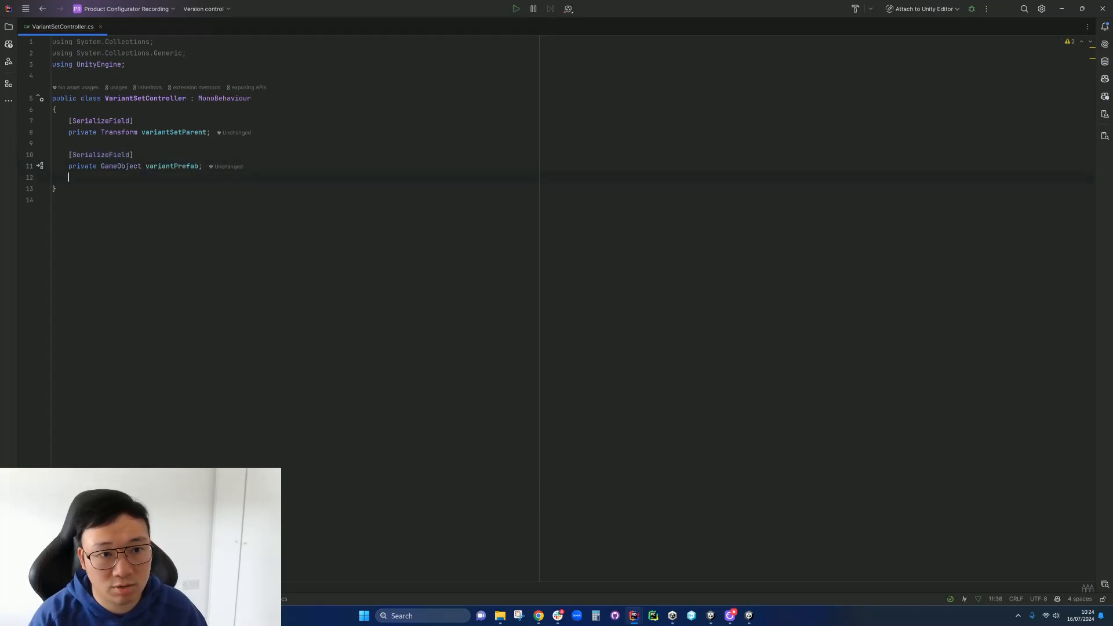
- Begin a third serialized private field below variantPrefab, leaving its type incomplete
{"action": "key", "text": "Return"}
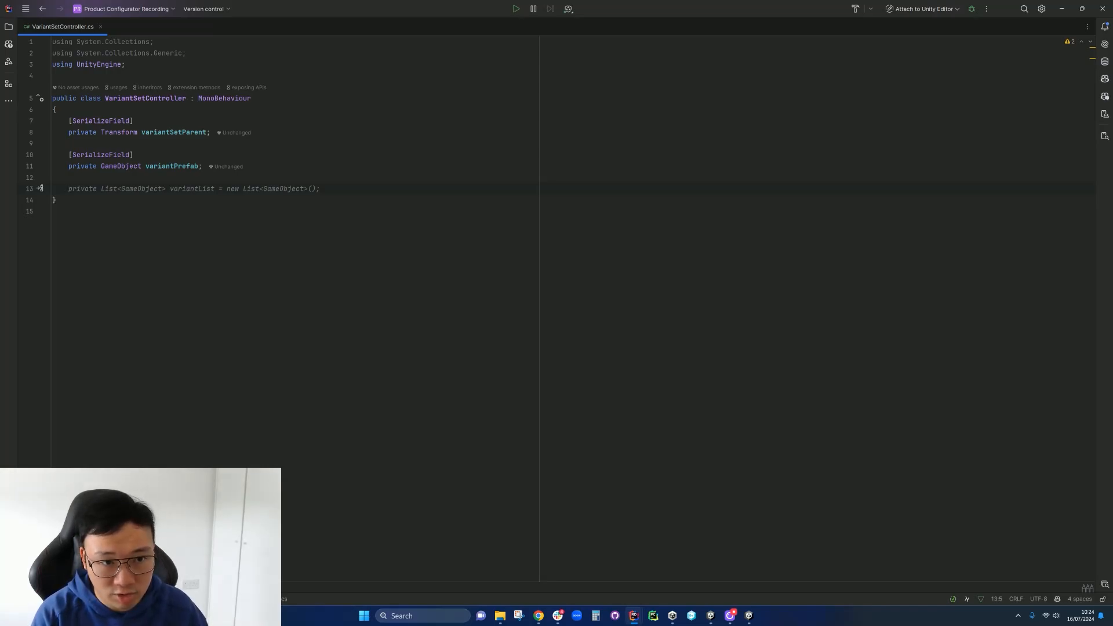
{"action": "type", "text": "[Ser"}
{"action": "key", "text": "Return"}
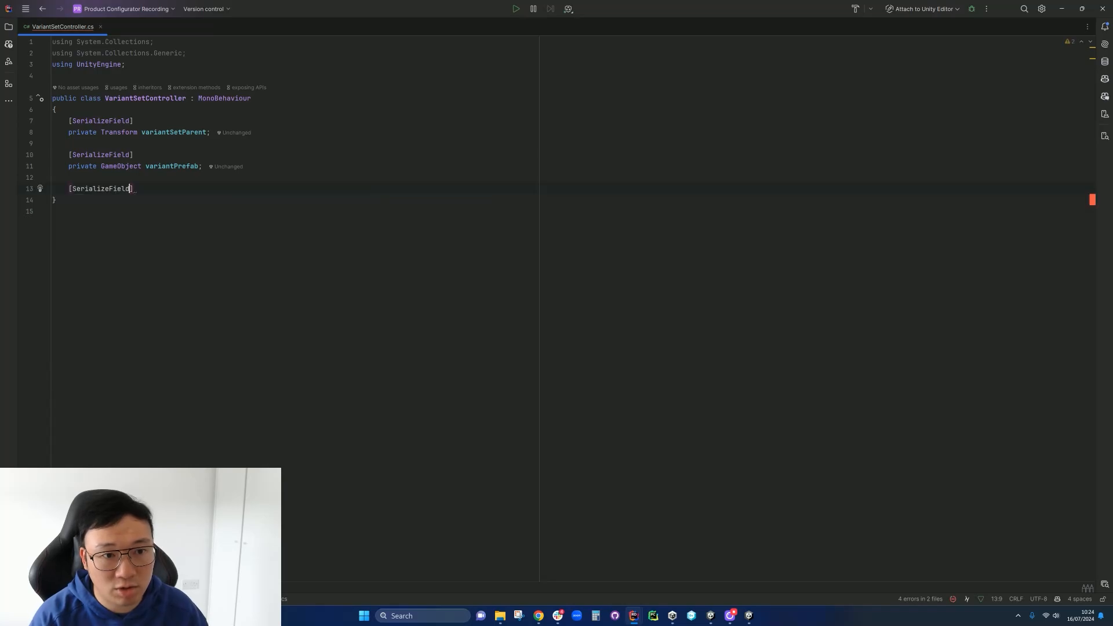
{"action": "key", "text": "Return"}
{"action": "type", "text": "private"}
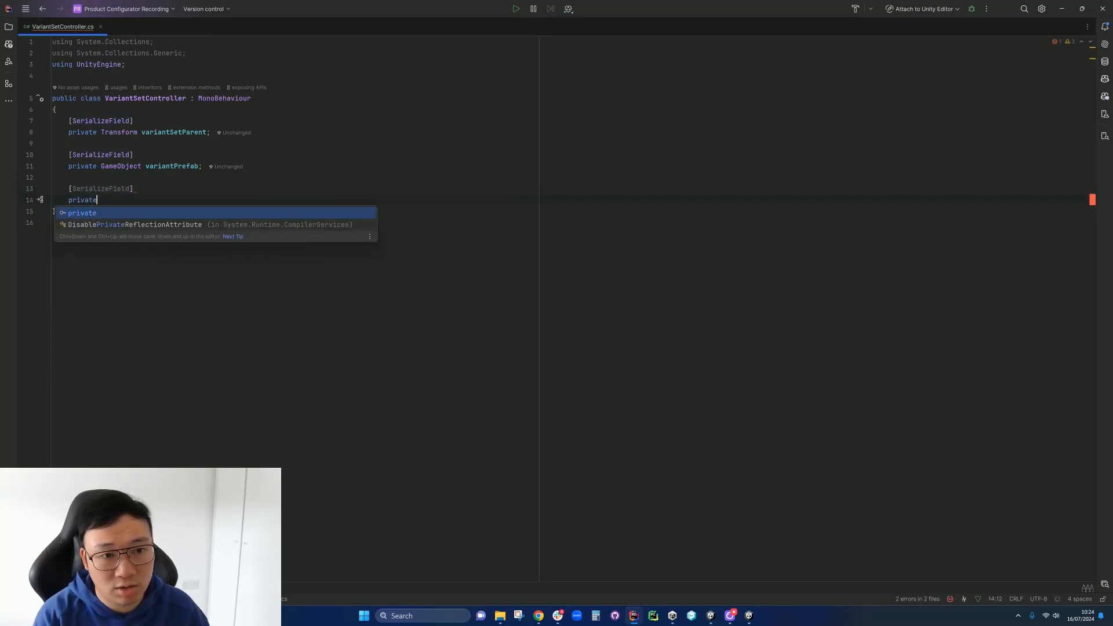
{"action": "type", "text": " vari"}
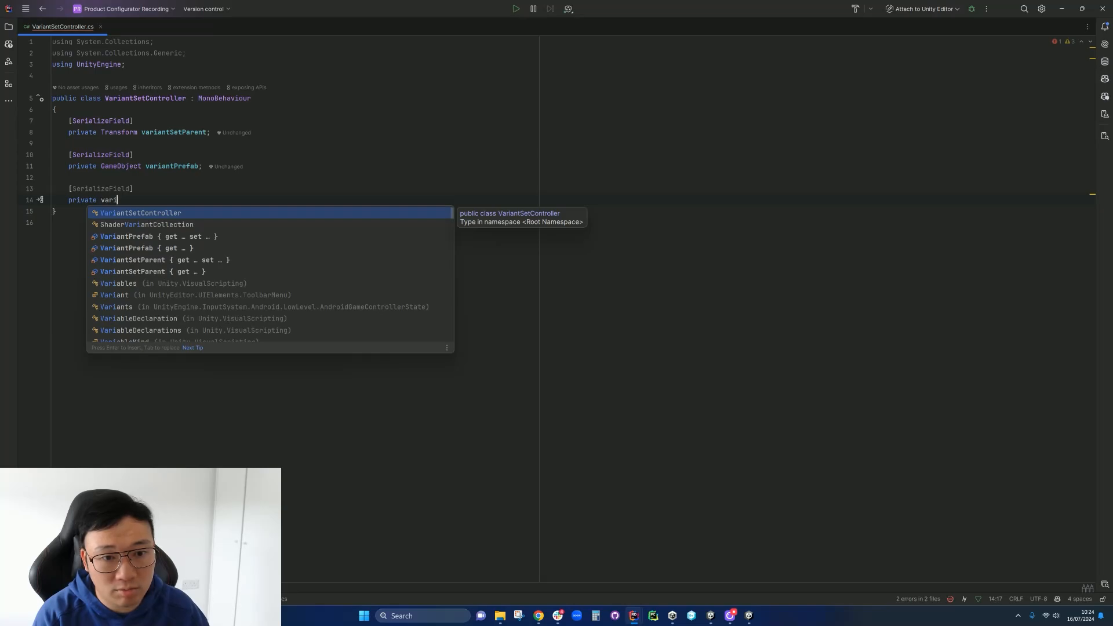
- Add using directives for IndustryCSE.Tool.ProductConfigurator and IndustryCSE.Tool.ProductConfigurator.Runtime below the UnityEngine import
{"action": "left_click", "coordinate": [126, 64]}
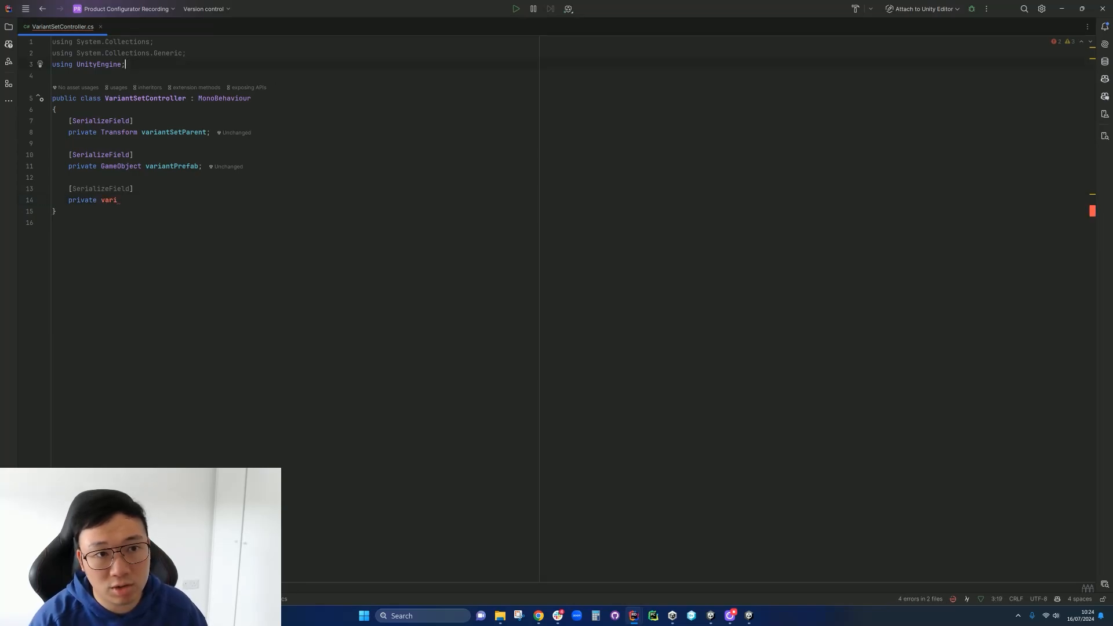
{"action": "key", "text": "Return"}
{"action": "type", "text": "using "}
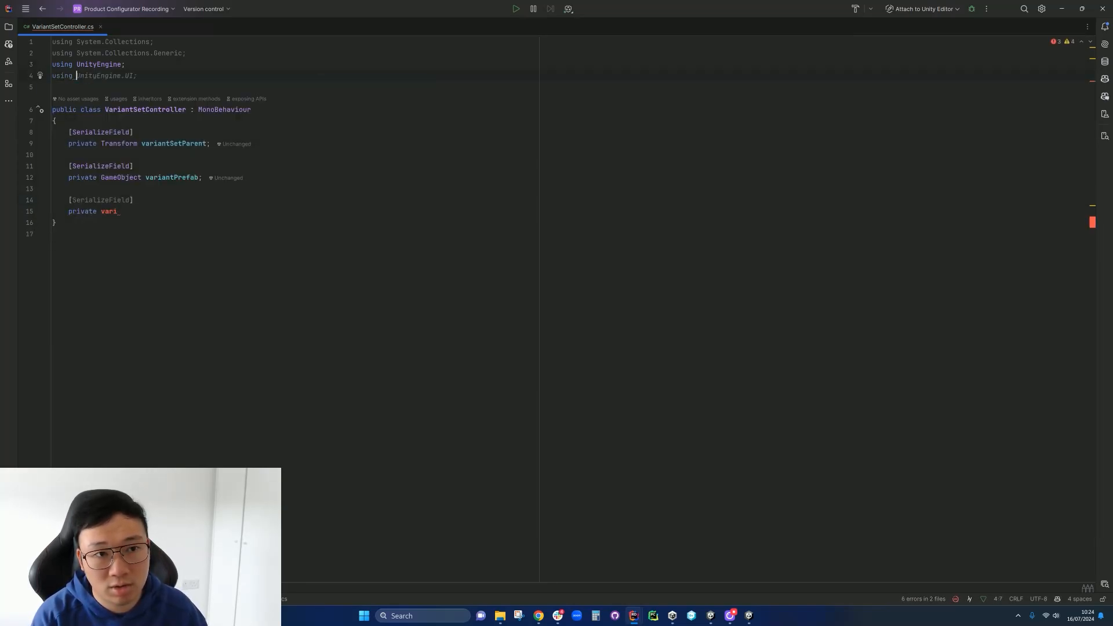
{"action": "type", "text": "i"}
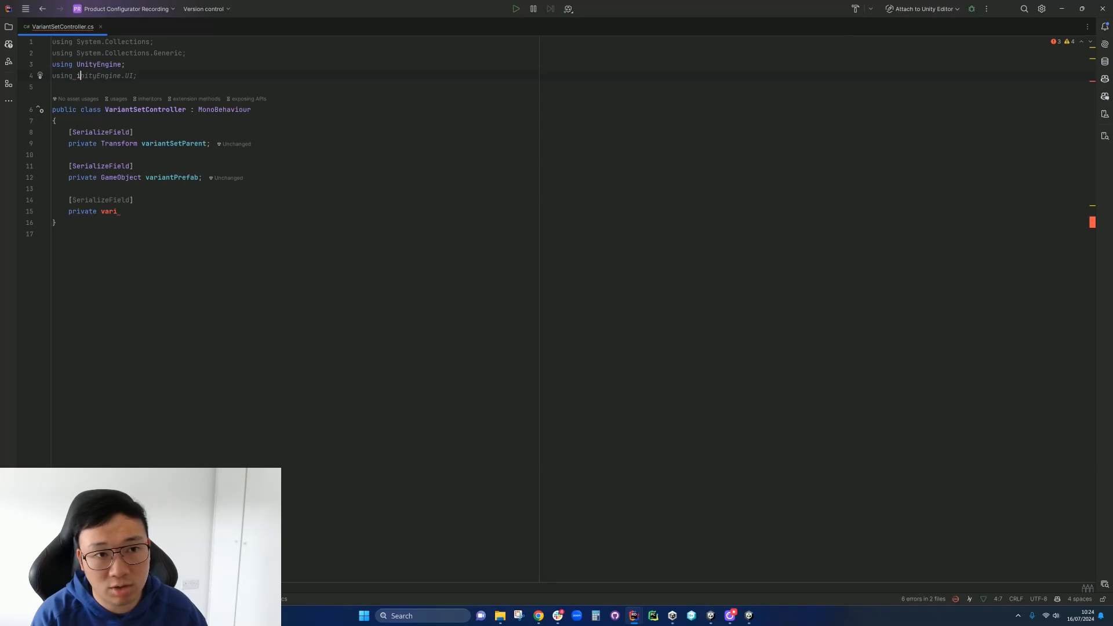
{"action": "type", "text": "nd"}
{"action": "key", "text": "Down"}
{"action": "key", "text": "Down"}
{"action": "key", "text": "Return"}
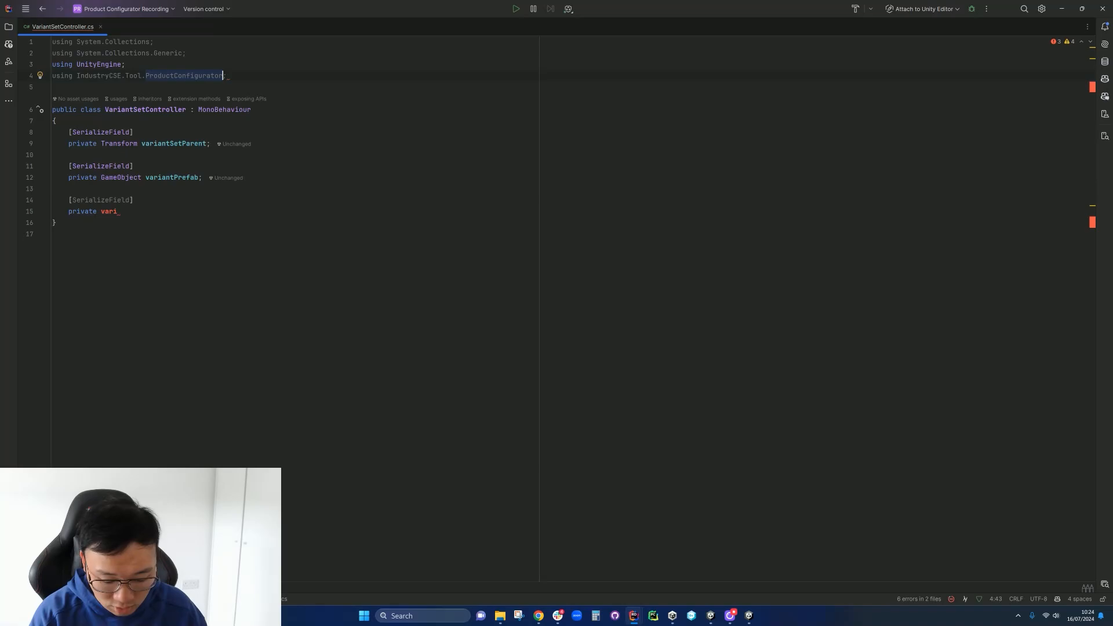
{"action": "type", "text": ";"}
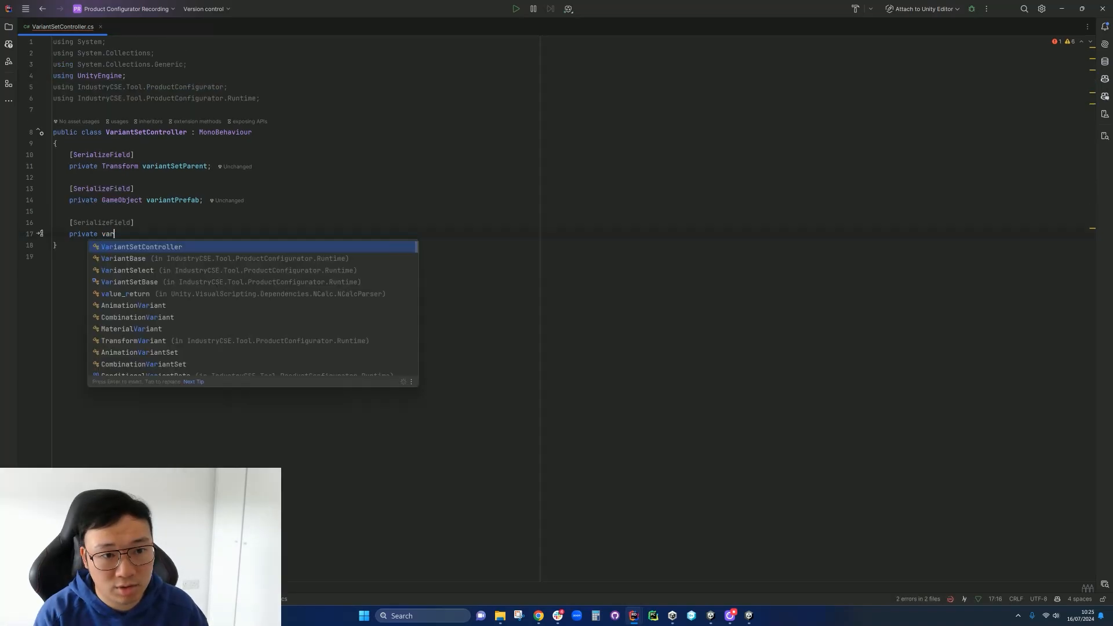
- Complete the third serialized private field with type VariantSetBase and the name variantSet
{"action": "key", "text": "Down"}
{"action": "key", "text": "Down"}
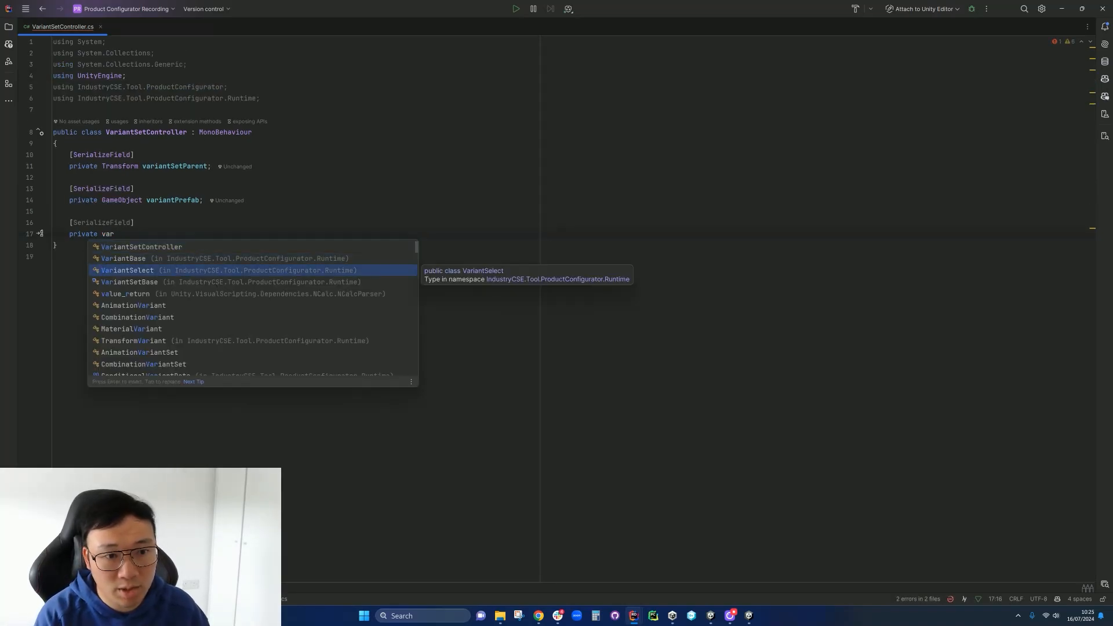
{"action": "type", "text": "iant"}
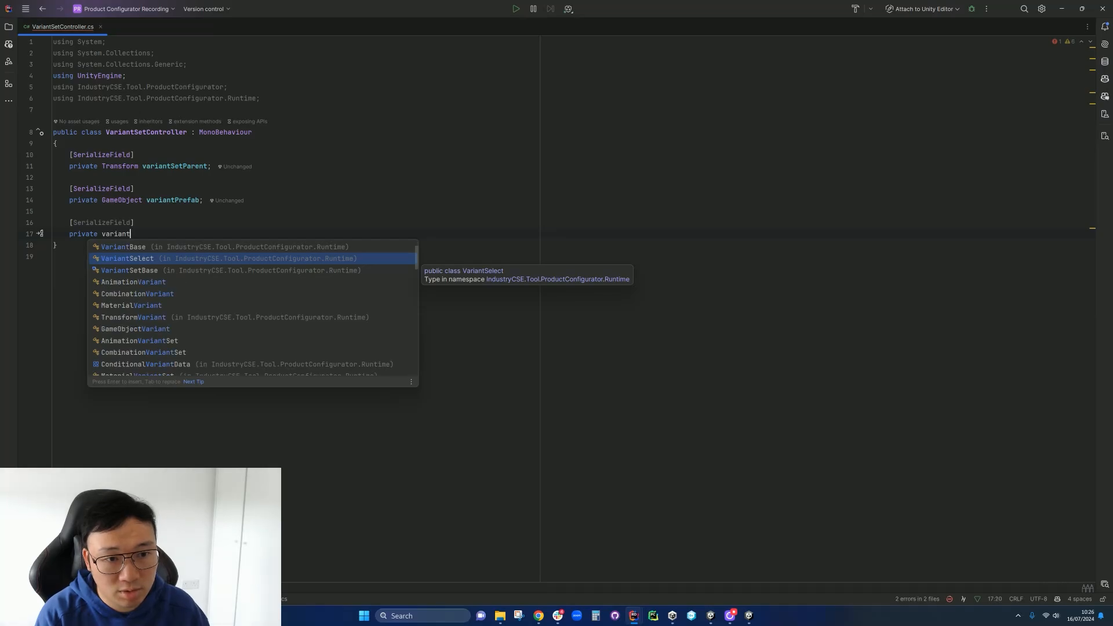
{"action": "type", "text": "setb"}
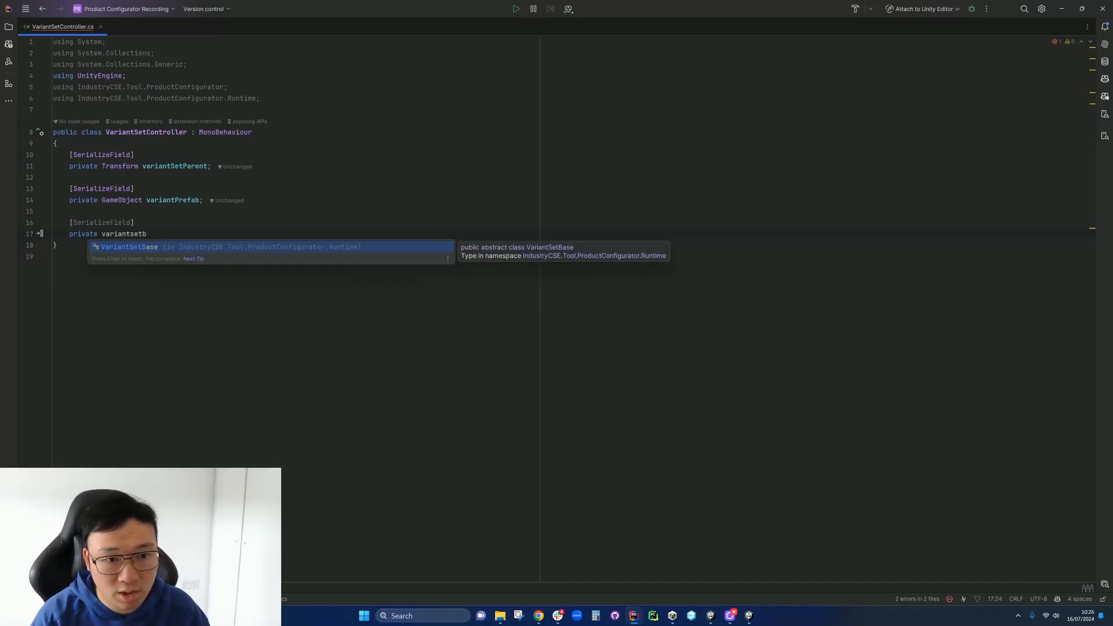
{"action": "key", "text": "Return"}
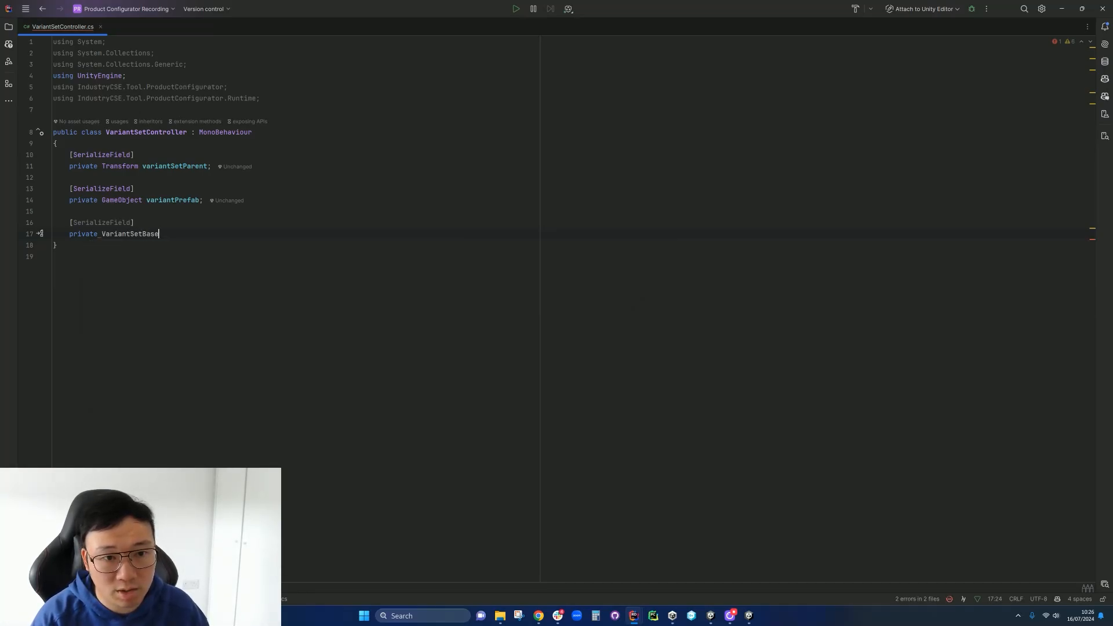
{"action": "key", "text": "Tab"}
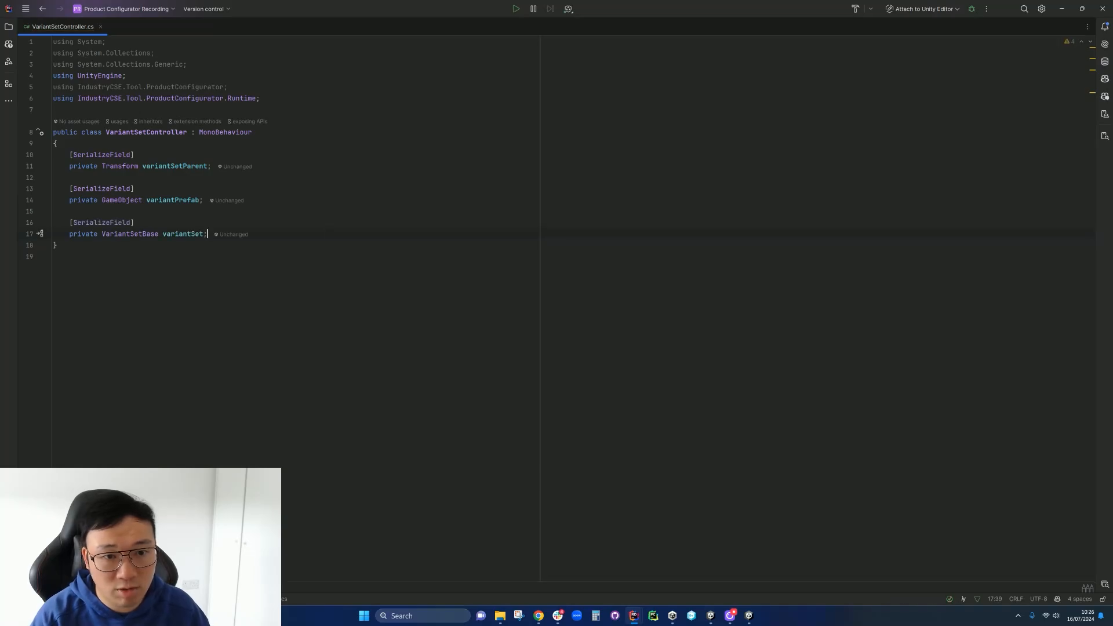
- Rename the VariantSetBase field to bodyVariantSet
{"action": "key", "text": "BackSpace"}
{"action": "key", "text": "BackSpace"}
{"action": "key", "text": "BackSpace"}
{"action": "key", "text": "BackSpace"}
{"action": "key", "text": "BackSpace"}
{"action": "key", "text": "BackSpace"}
{"action": "key", "text": "BackSpace"}
{"action": "key", "text": "BackSpace"}
{"action": "key", "text": "BackSpace"}
{"action": "key", "text": "BackSpace"}
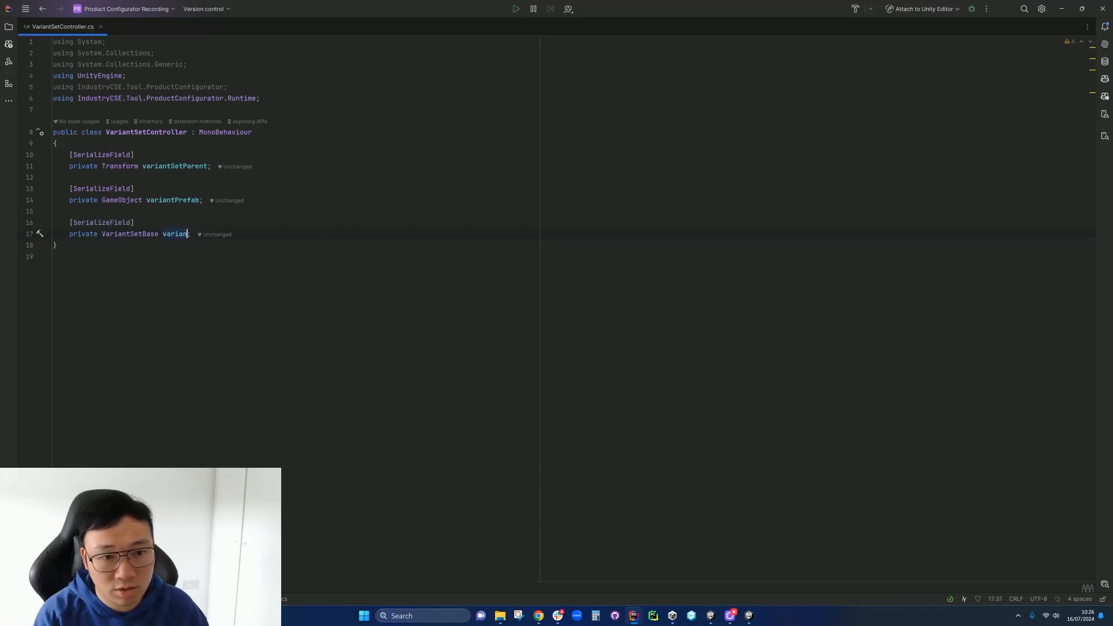
{"action": "type", "text": "bodyV"}
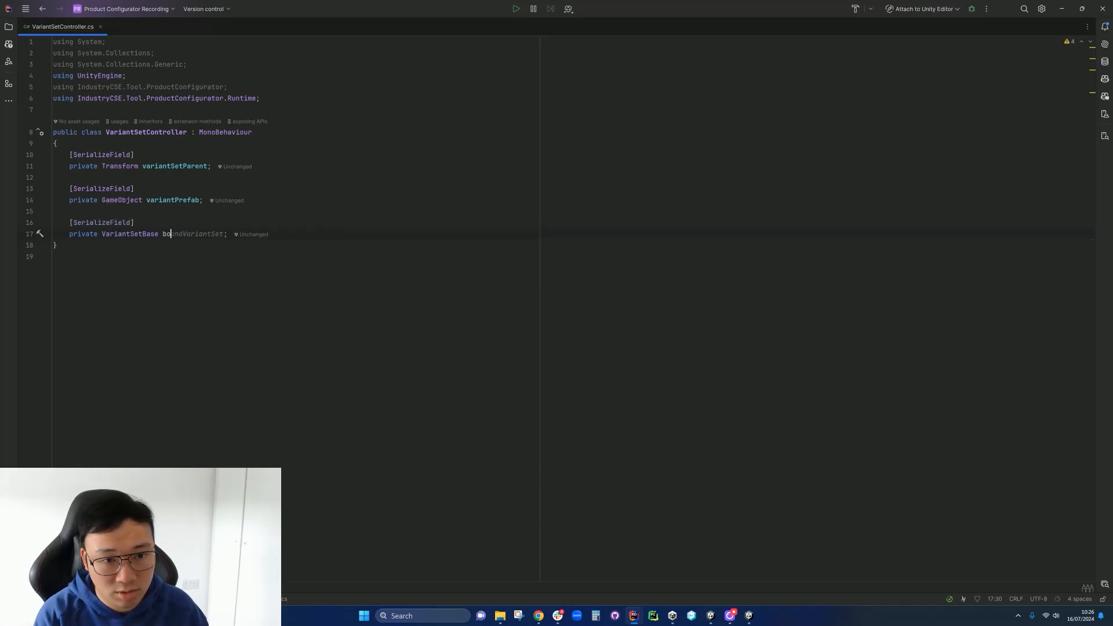
{"action": "key", "text": "Tab"}
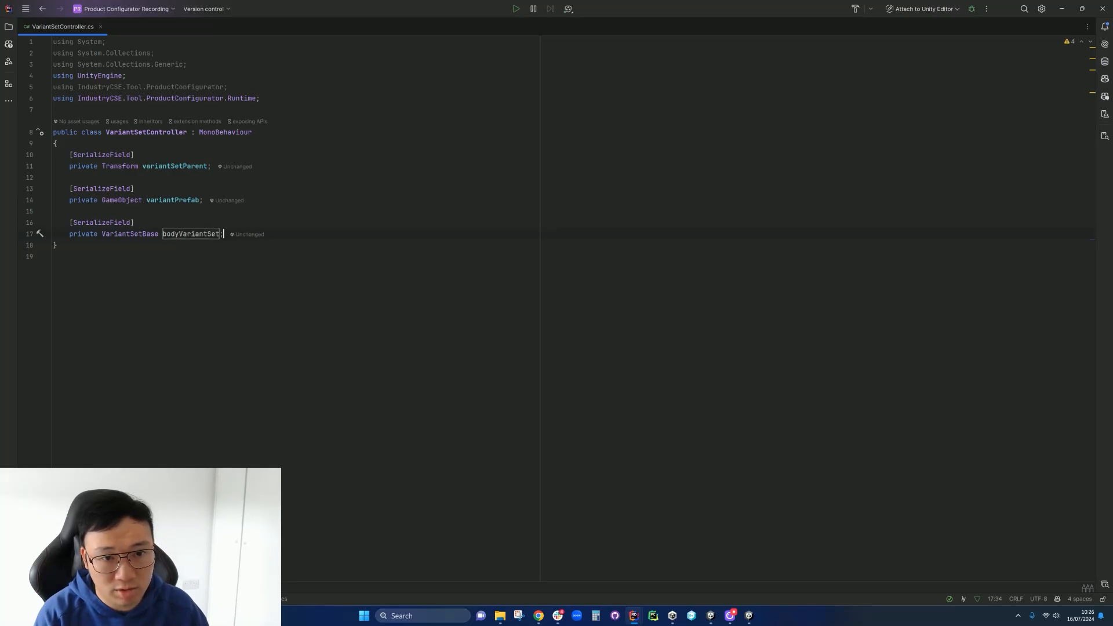
- Add a private void Start() method below the bodyVariantSet field
{"action": "key", "text": "Return"}
{"action": "key", "text": "Return"}
{"action": "type", "text": "private "}
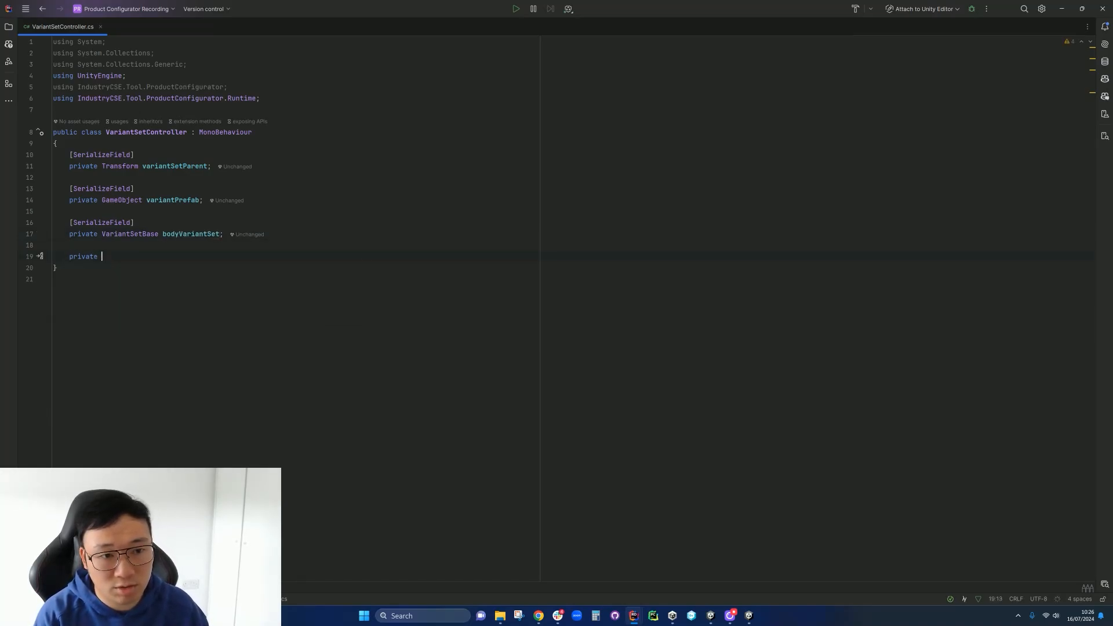
{"action": "type", "text": "void Star"}
{"action": "key", "text": "Return"}
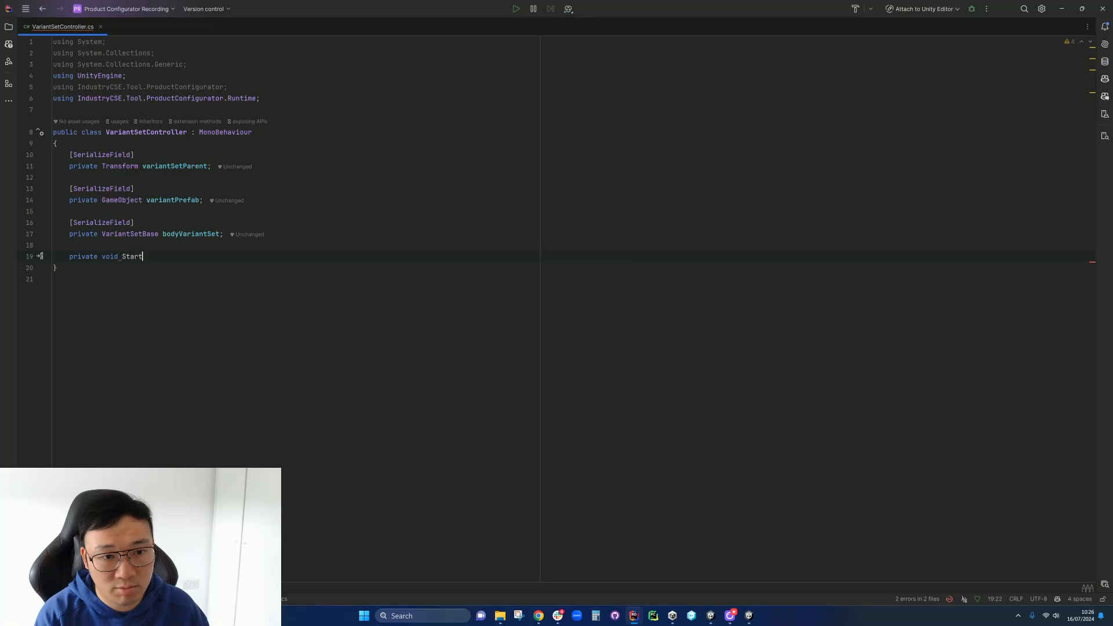
- Add a foreach loop in Start that iterates over bodyVariantSet.VariantBase with the loop variable variantBase
{"action": "type", "text": "foreach"}
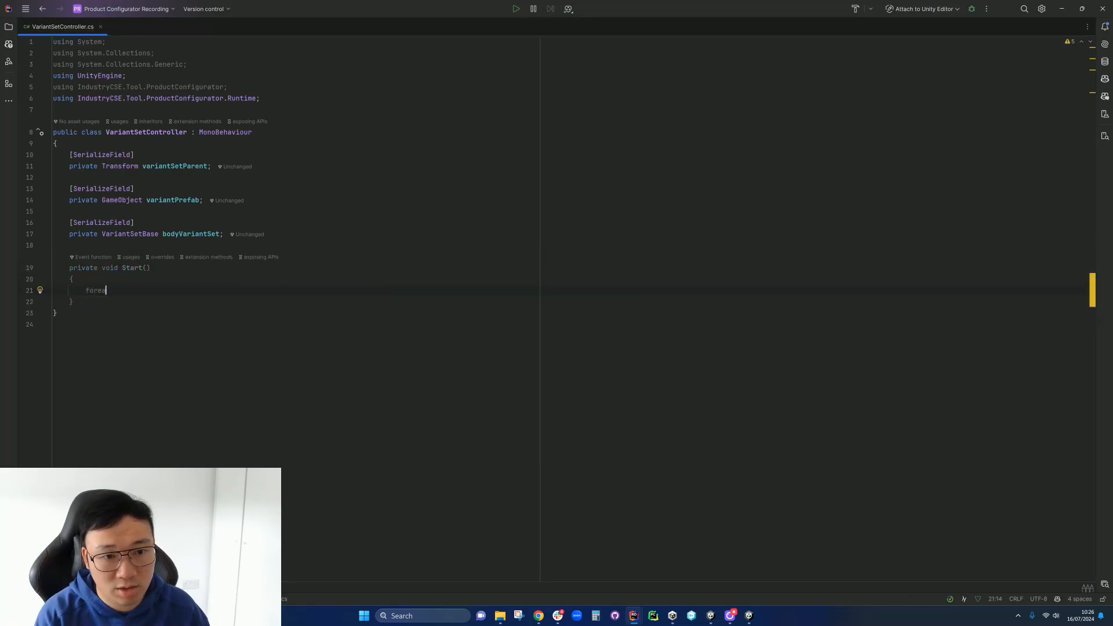
{"action": "key", "text": "Tab"}
{"action": "type", "text": "bo"}
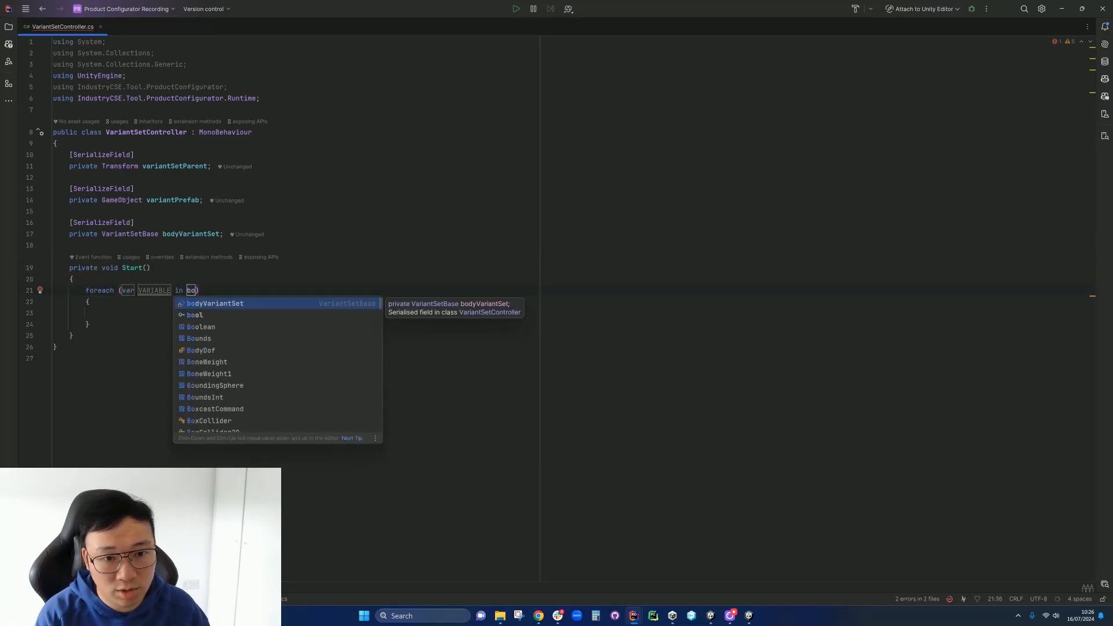
{"action": "key", "text": "Return"}
{"action": "type", "text": "."}
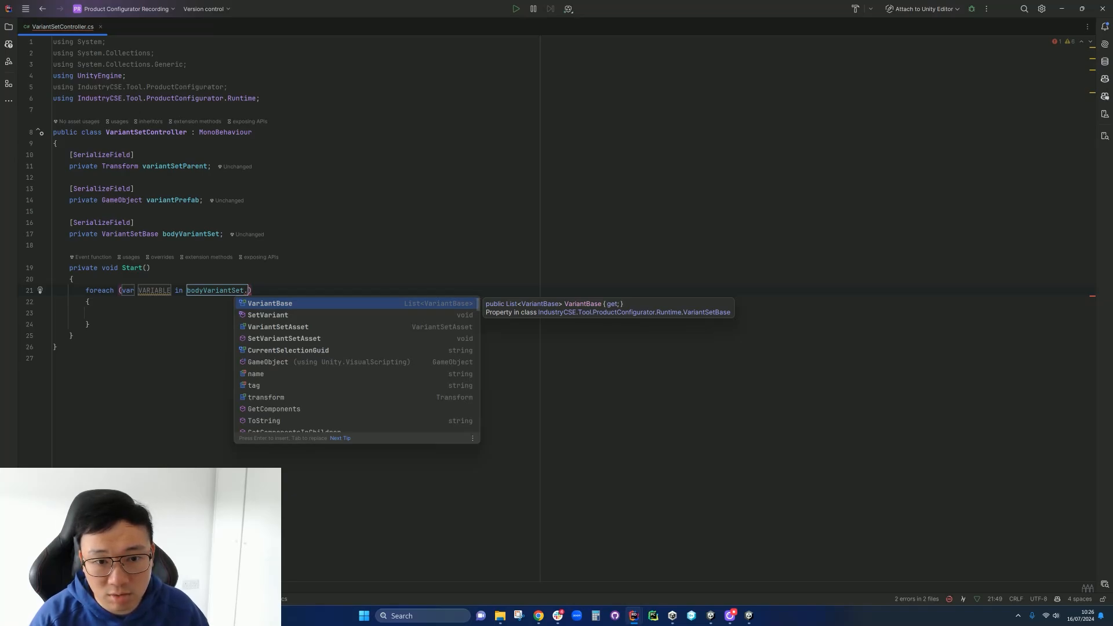
{"action": "key", "text": "Return"}
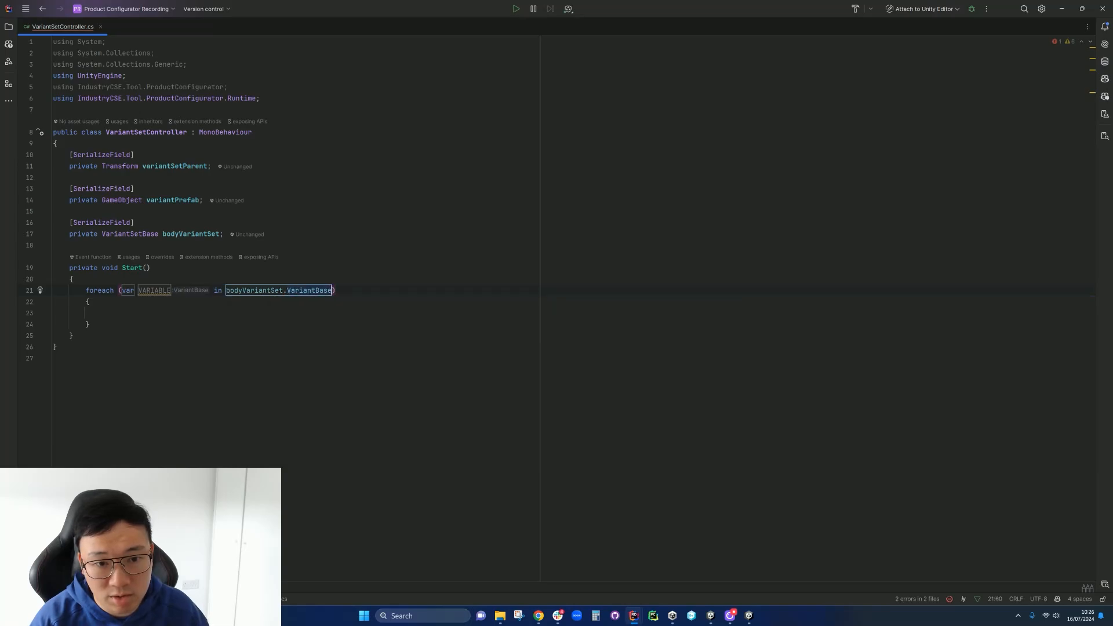
{"action": "key", "text": "Right"}
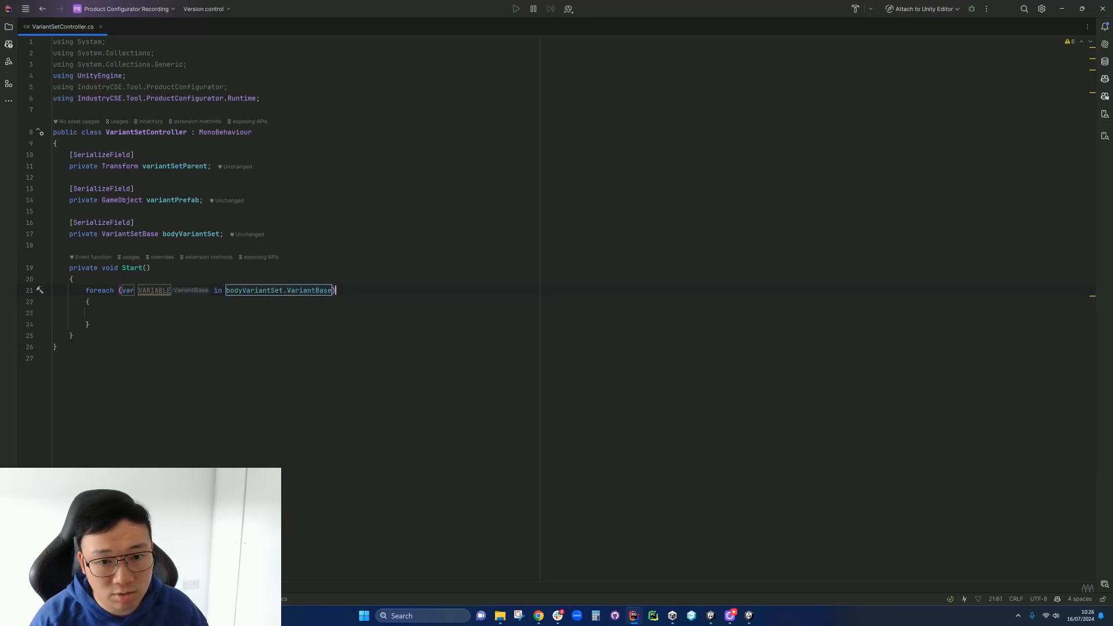
{"action": "key", "text": "Tab"}
{"action": "key", "text": "Tab"}
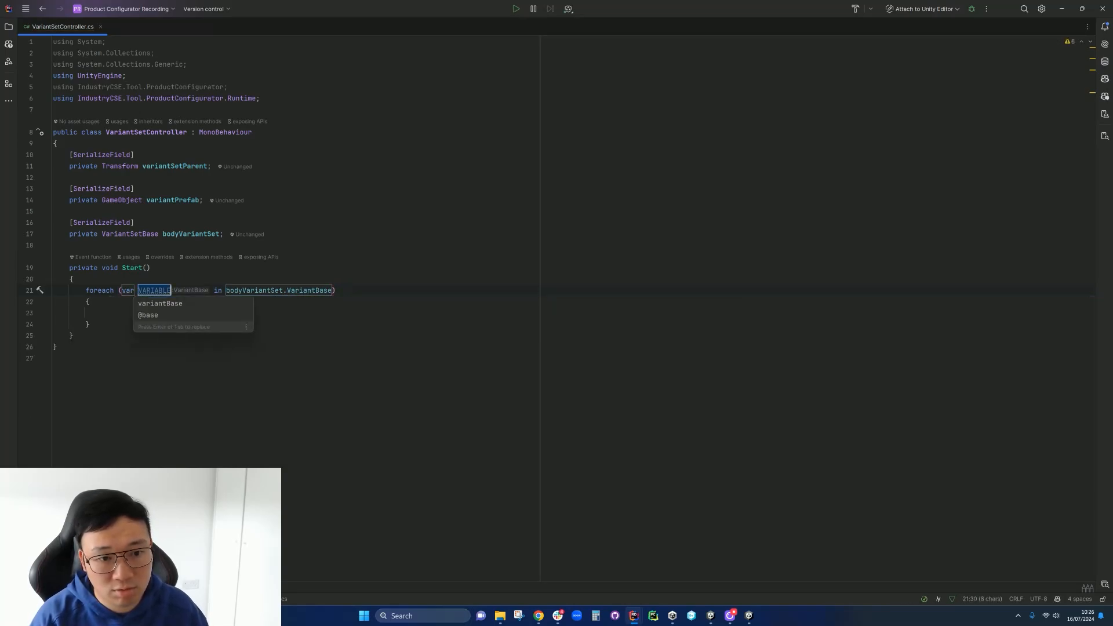
{"action": "key", "text": "Tab"}
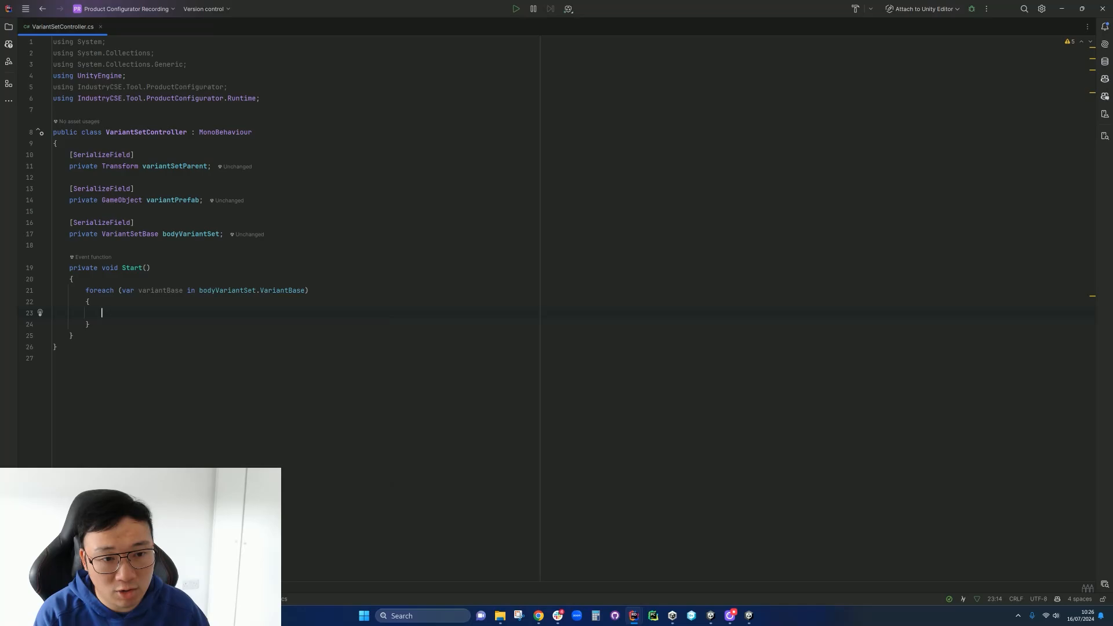
{"action": "type", "text": "gameObject"}
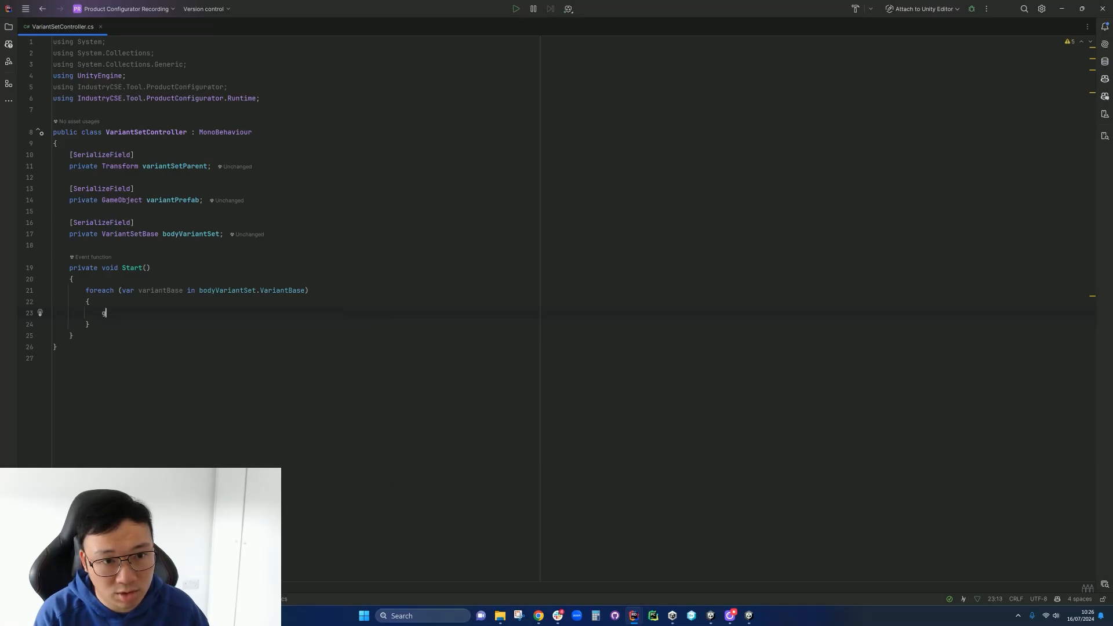
{"action": "key", "text": "BackSpace"}
{"action": "key", "text": "BackSpace"}
{"action": "key", "text": "BackSpace"}
{"action": "key", "text": "BackSpace"}
{"action": "key", "text": "BackSpace"}
{"action": "key", "text": "BackSpace"}
{"action": "key", "text": "BackSpace"}
{"action": "key", "text": "BackSpace"}
{"action": "key", "text": "BackSpace"}
{"action": "key", "text": "BackSpace"}
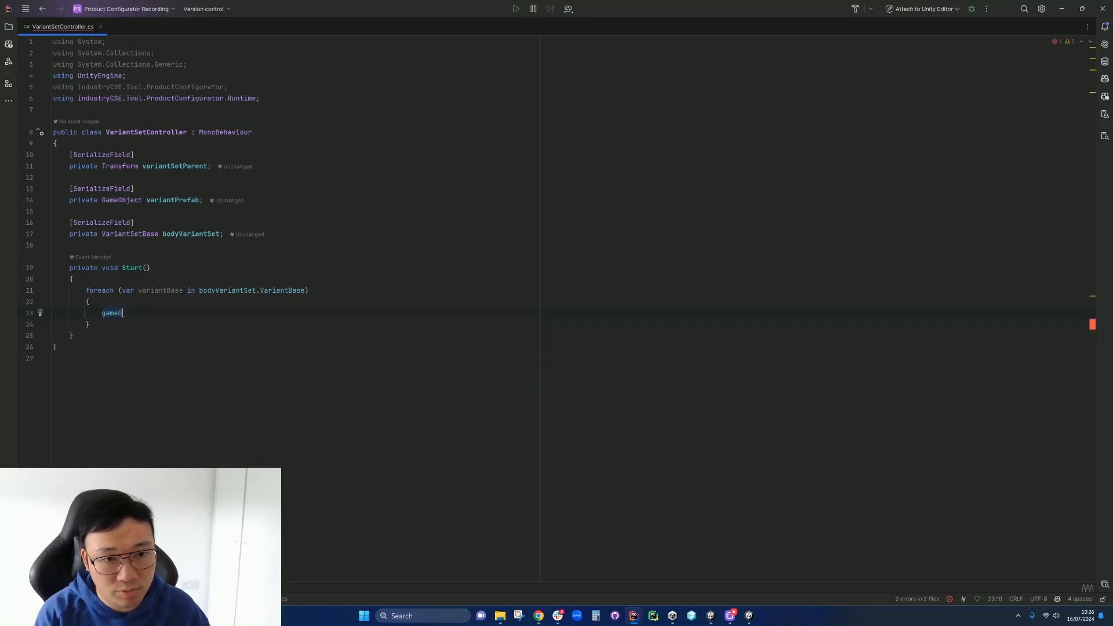
- Declare a GameObject variable named newButton inside the foreach loop and assign it an Instantiate call
{"action": "type", "text": "Game"}
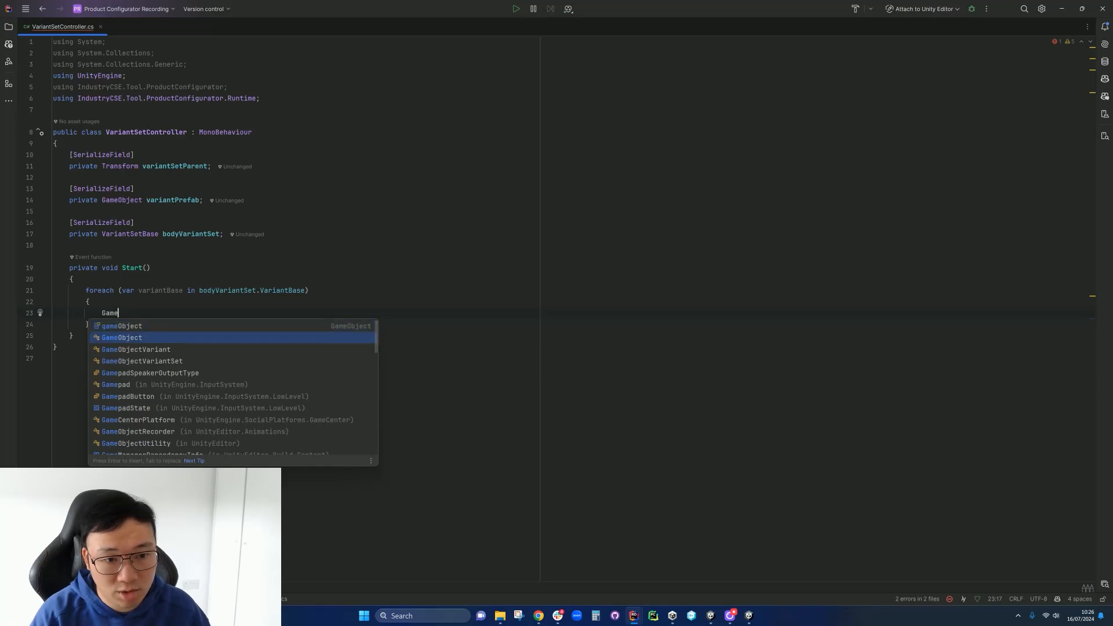
{"action": "type", "text": "Object newButtpon"}
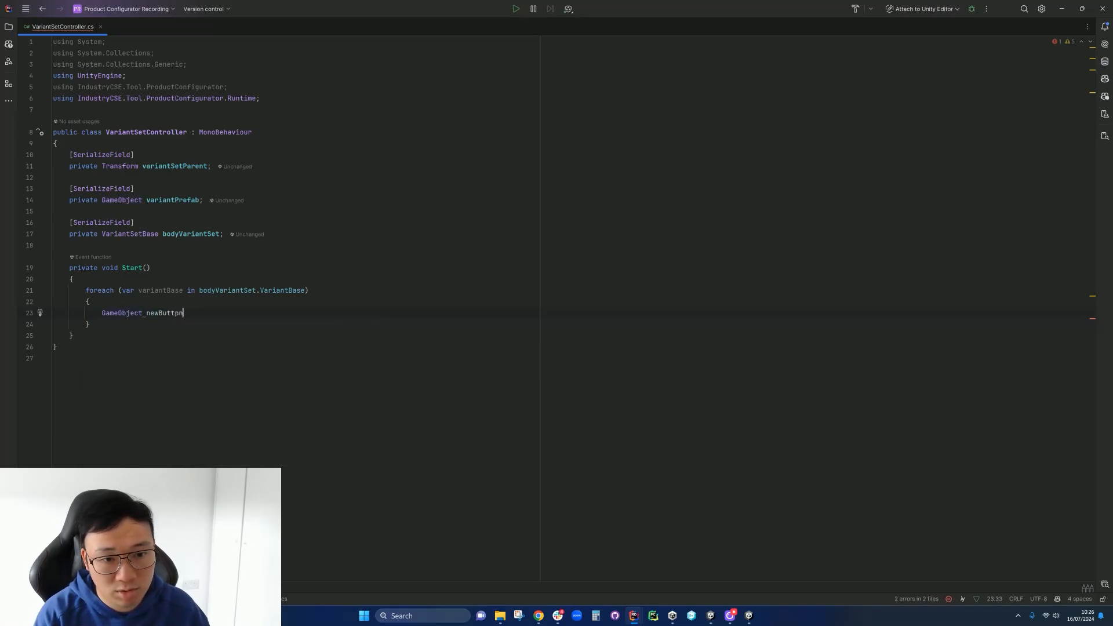
{"action": "key", "text": "BackSpace"}
{"action": "key", "text": "BackSpace"}
{"action": "key", "text": "BackSpace"}
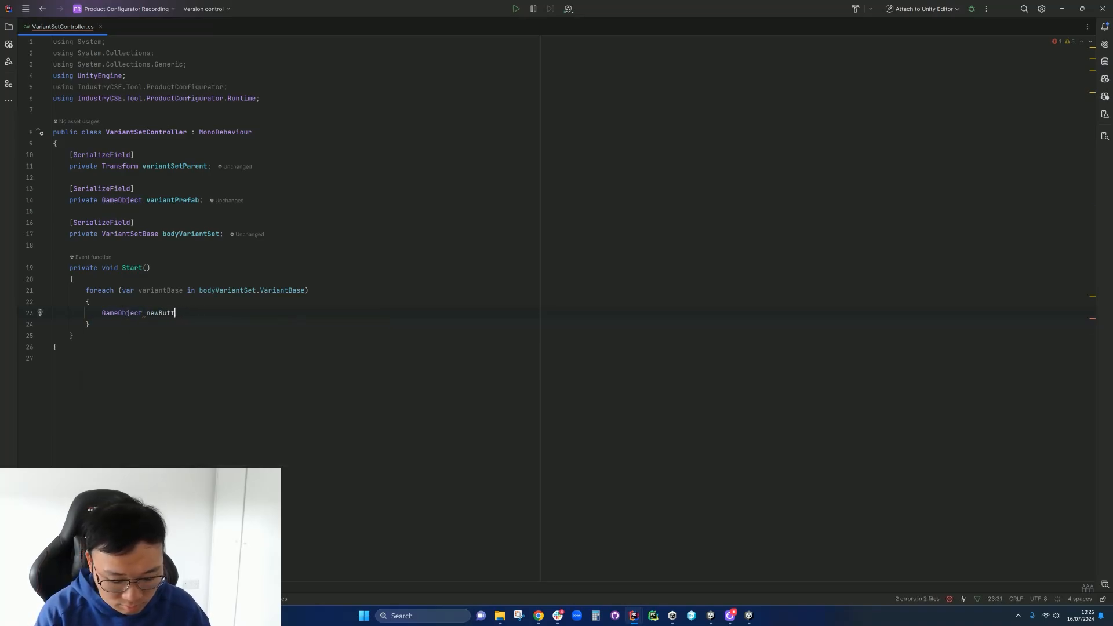
{"action": "type", "text": "on = "}
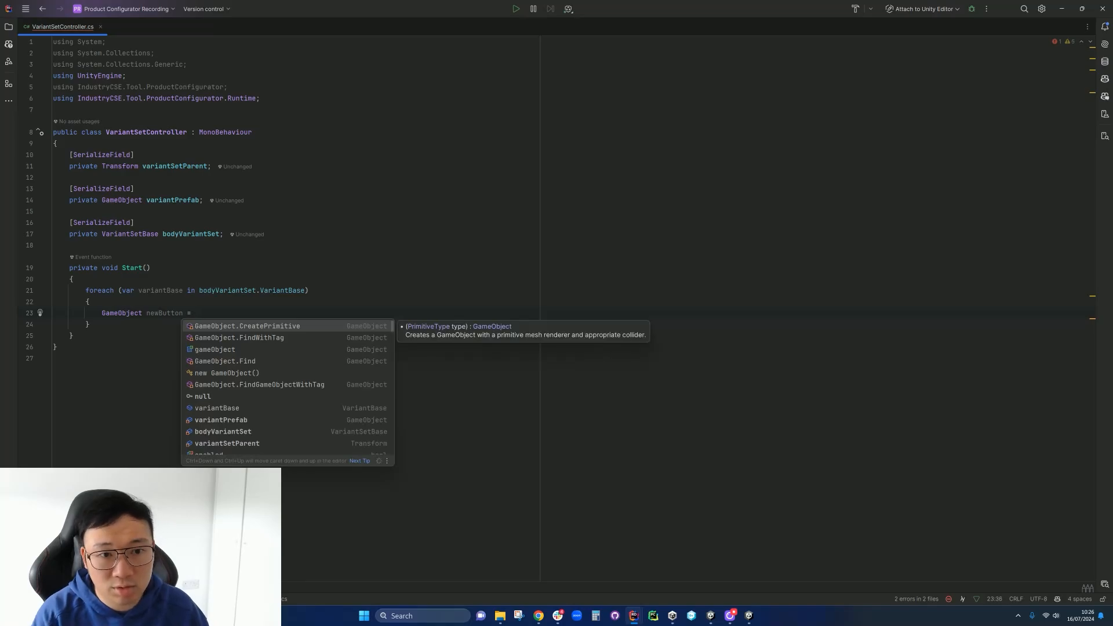
{"action": "type", "text": "Inst"}
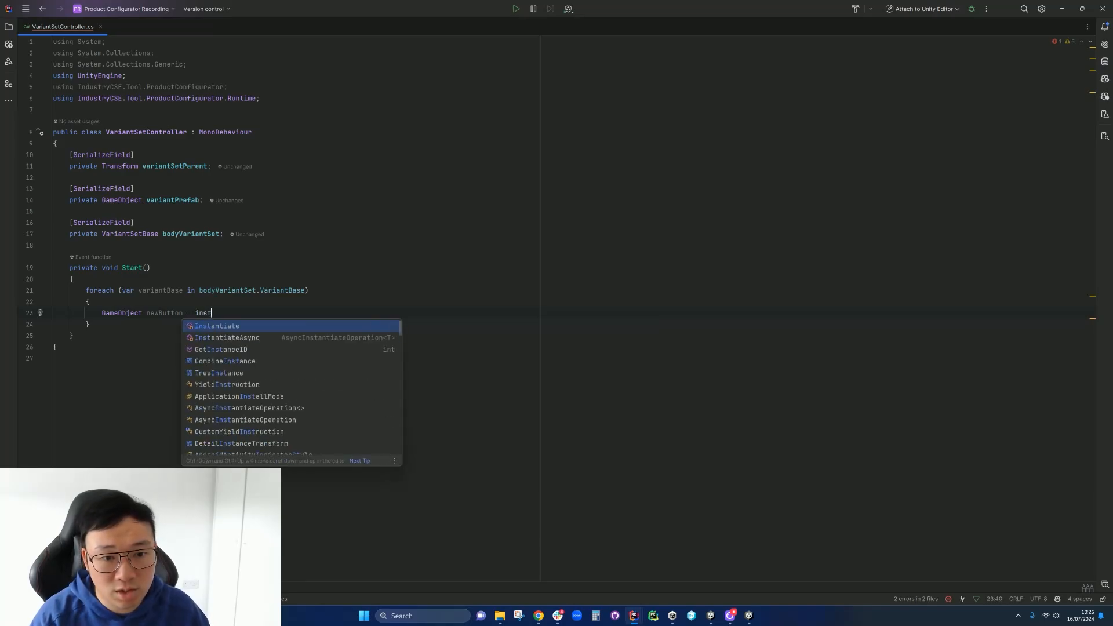
{"action": "key", "text": "Return"}
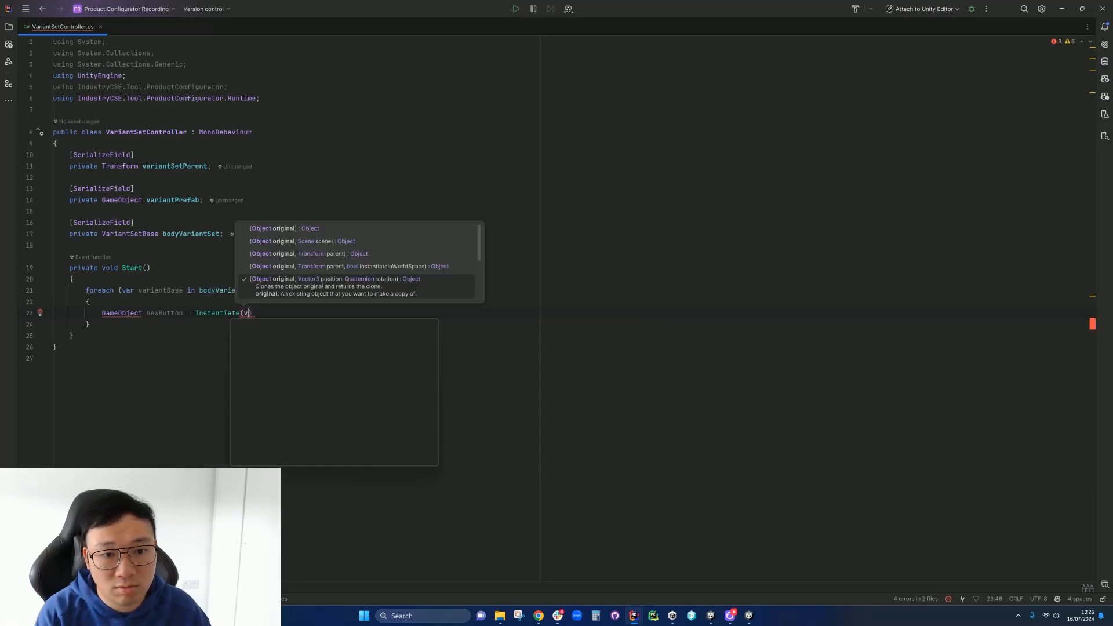
- Pass variantPrefab and variantSetParent as the Instantiate arguments and end the statement
{"action": "type", "text": "var"}
{"action": "key", "text": "Down"}
{"action": "key", "text": "Return"}
{"action": "type", "text": ","}
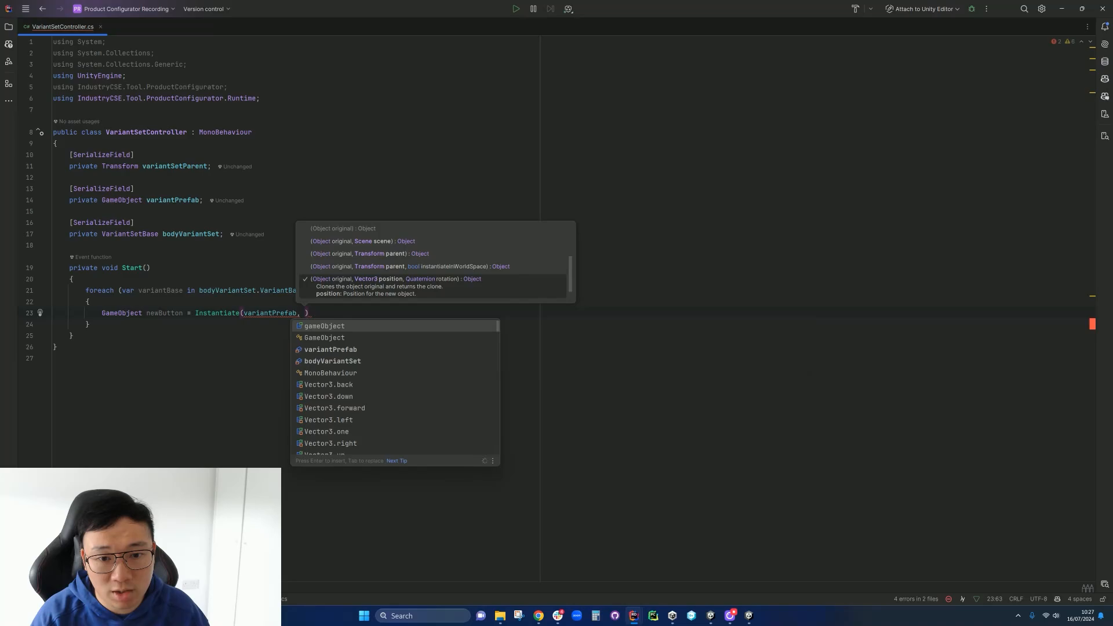
{"action": "key", "text": "Down"}
{"action": "key", "text": "Down"}
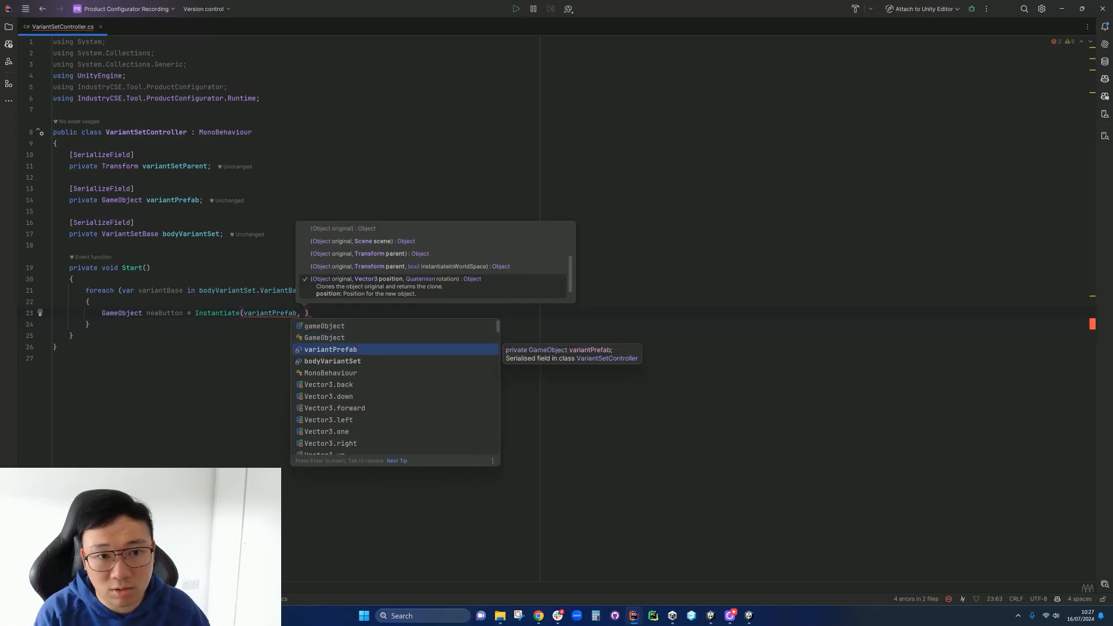
{"action": "type", "text": "var"}
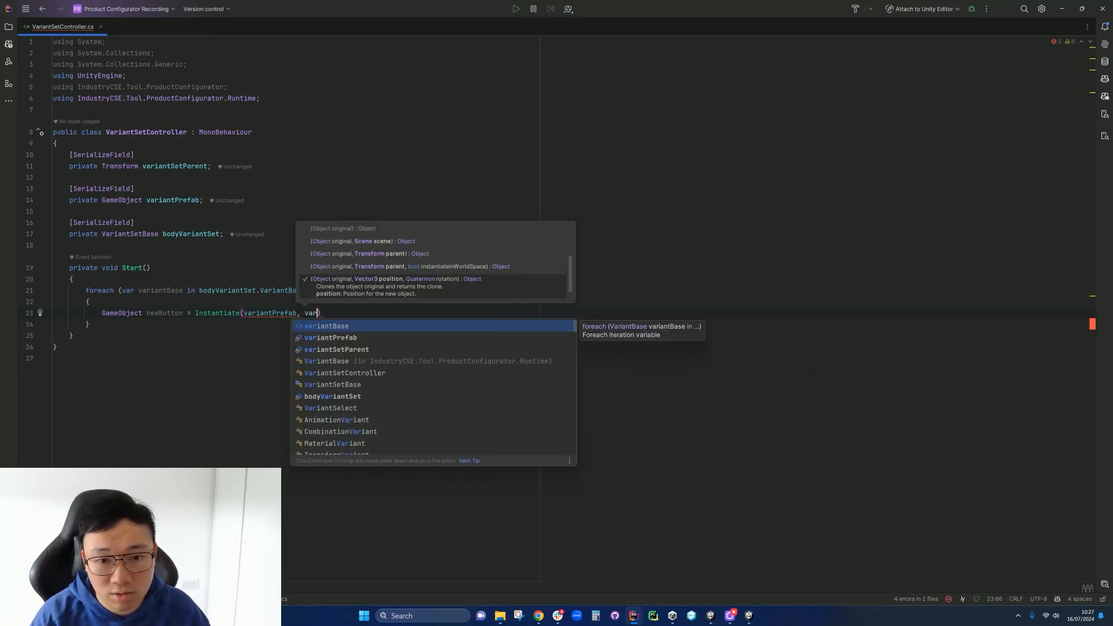
{"action": "key", "text": "Down"}
{"action": "key", "text": "Down"}
{"action": "key", "text": "Return"}
{"action": "type", "text": ")"}
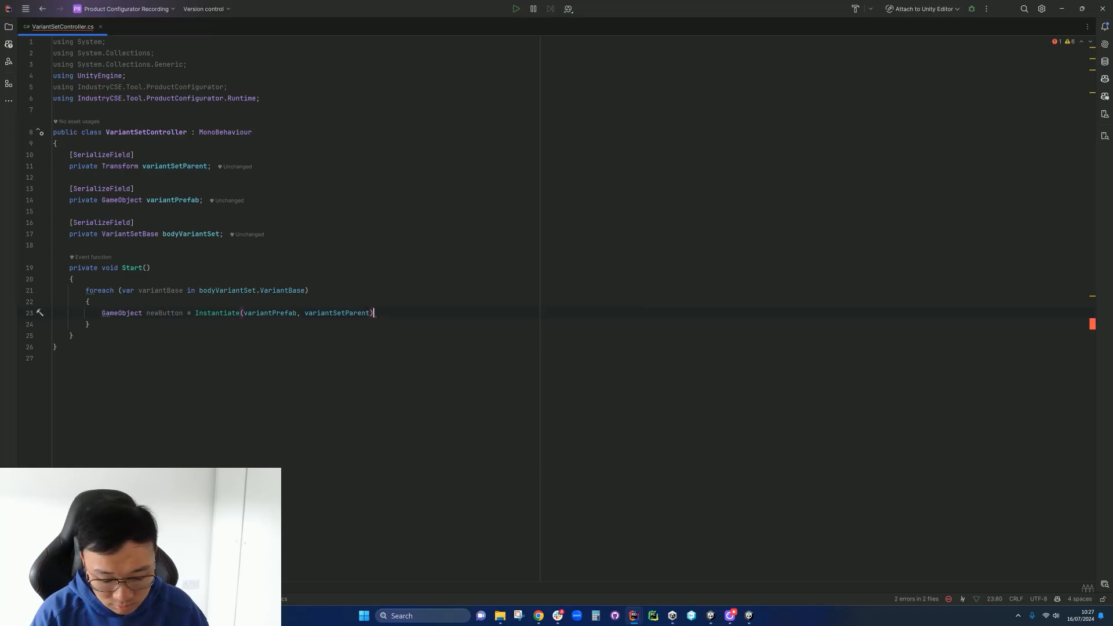
{"action": "type", "text": ";"}
{"action": "key", "text": "Return"}
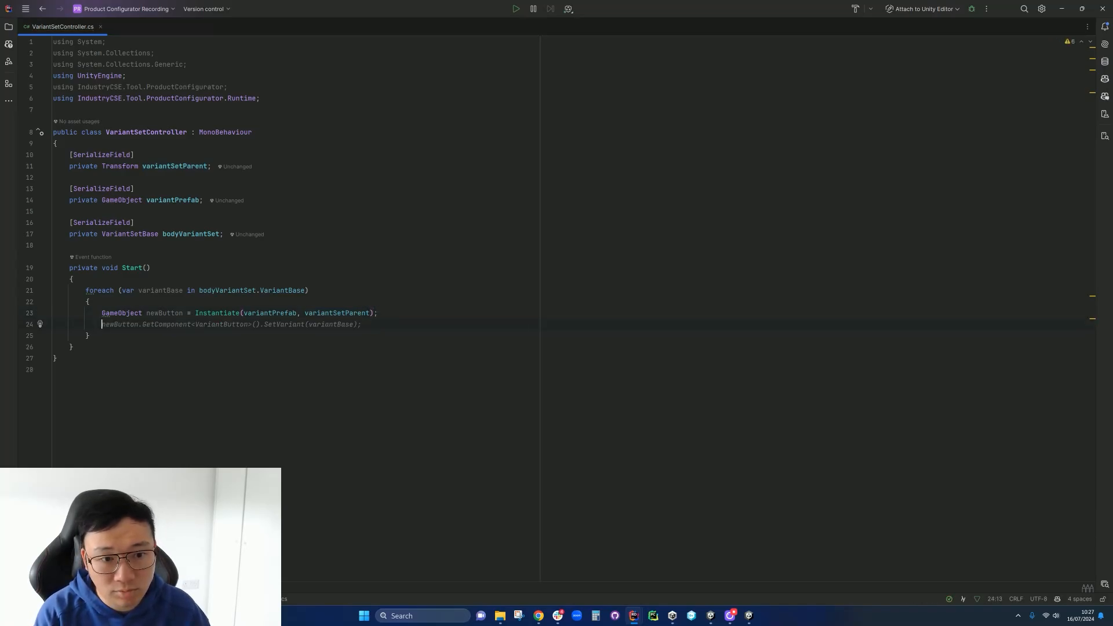
- Call the generic GetComponentInChildren method on newButton on the line below the Instantiate statement
{"action": "type", "text": "new"}
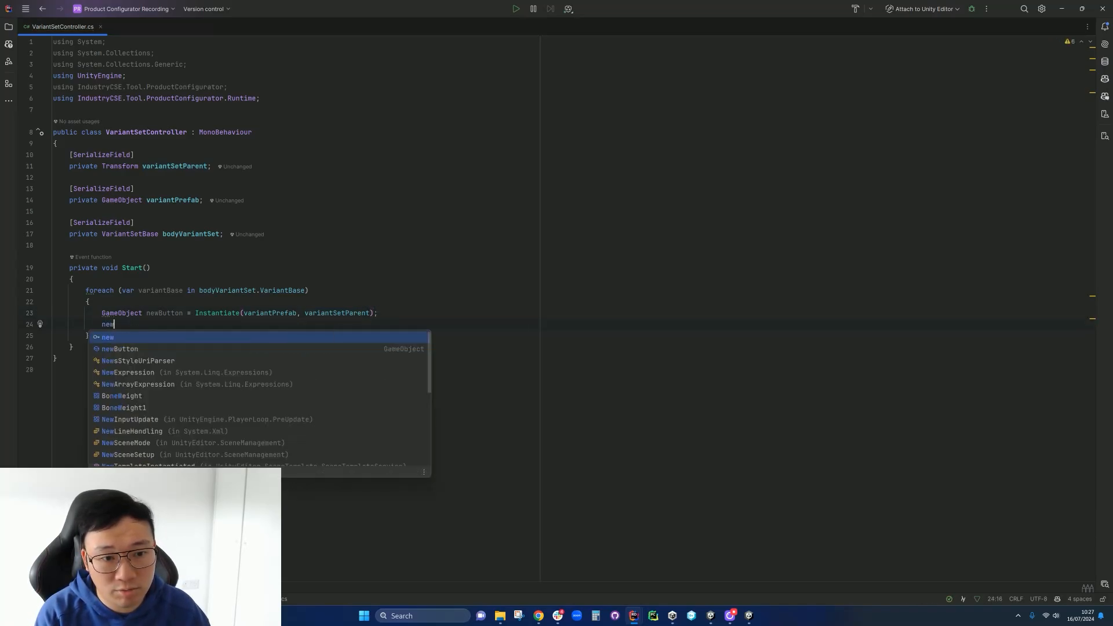
{"action": "key", "text": "Down"}
{"action": "key", "text": "Return"}
{"action": "type", "text": ".get"}
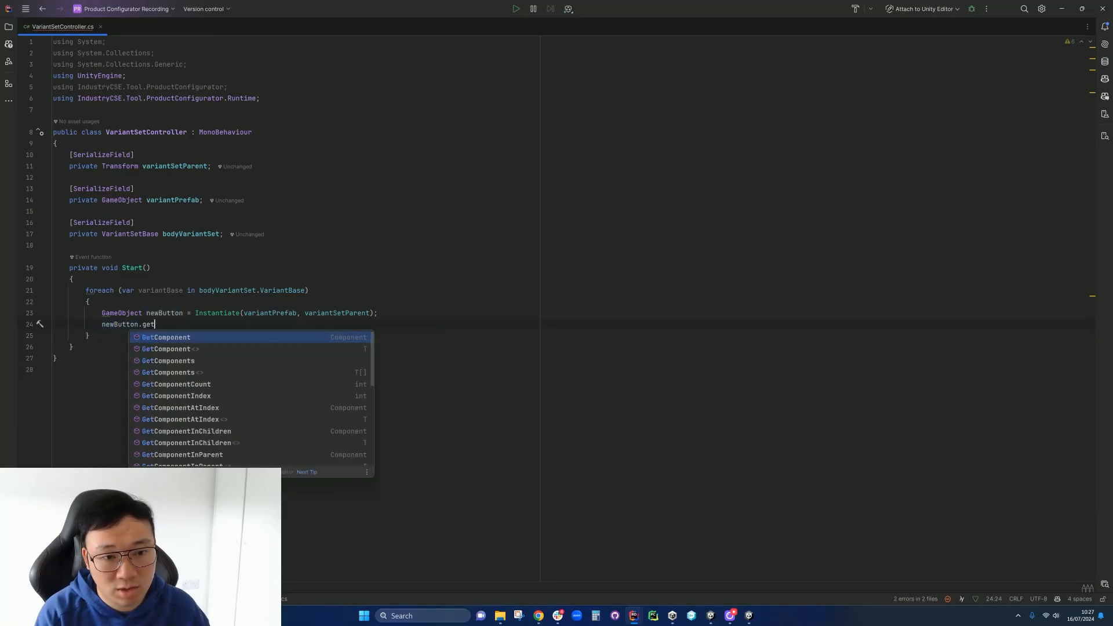
{"action": "key", "text": "Down"}
{"action": "key", "text": "Down"}
{"action": "key", "text": "Down"}
{"action": "key", "text": "Down"}
{"action": "key", "text": "Down"}
{"action": "key", "text": "Down"}
{"action": "key", "text": "Down"}
{"action": "key", "text": "Down"}
{"action": "key", "text": "Down"}
{"action": "key", "text": "Down"}
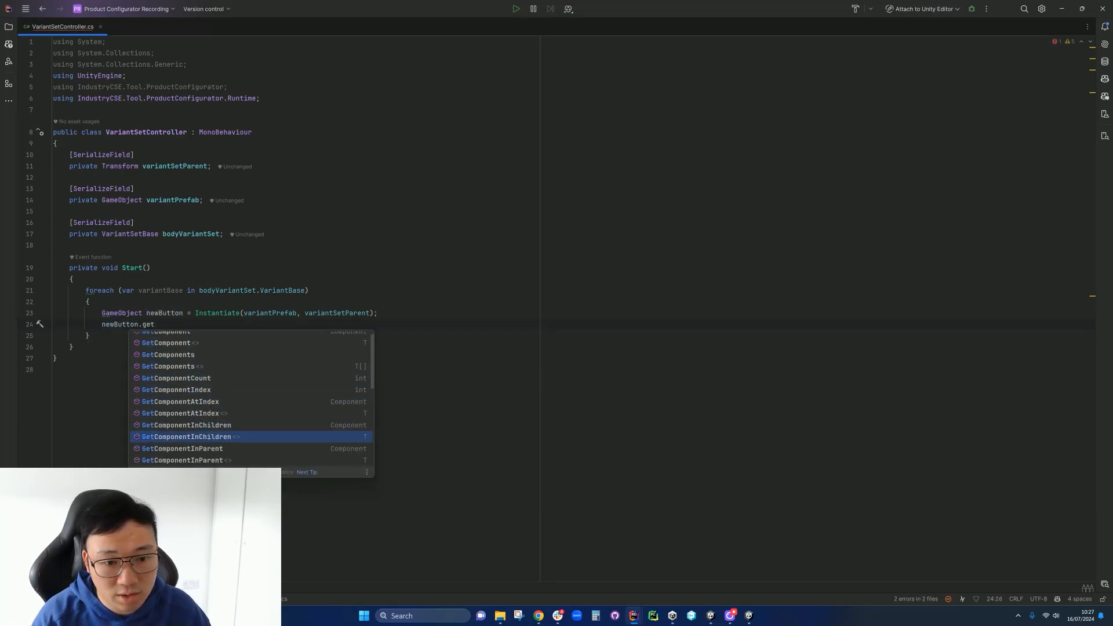
{"action": "key", "text": "Up"}
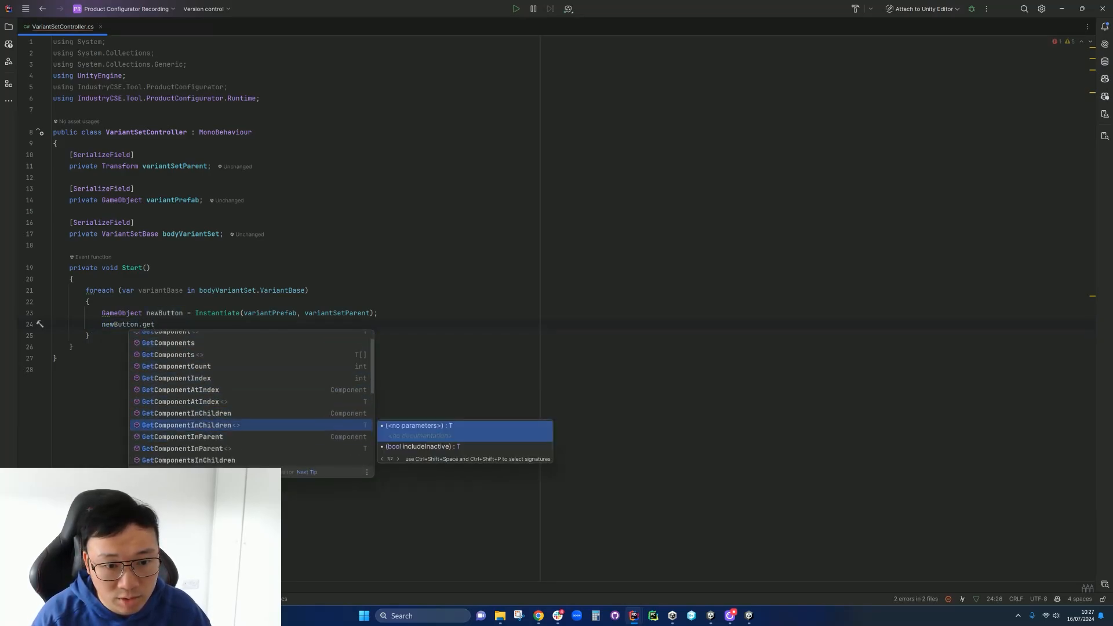
{"action": "key", "text": "Return"}
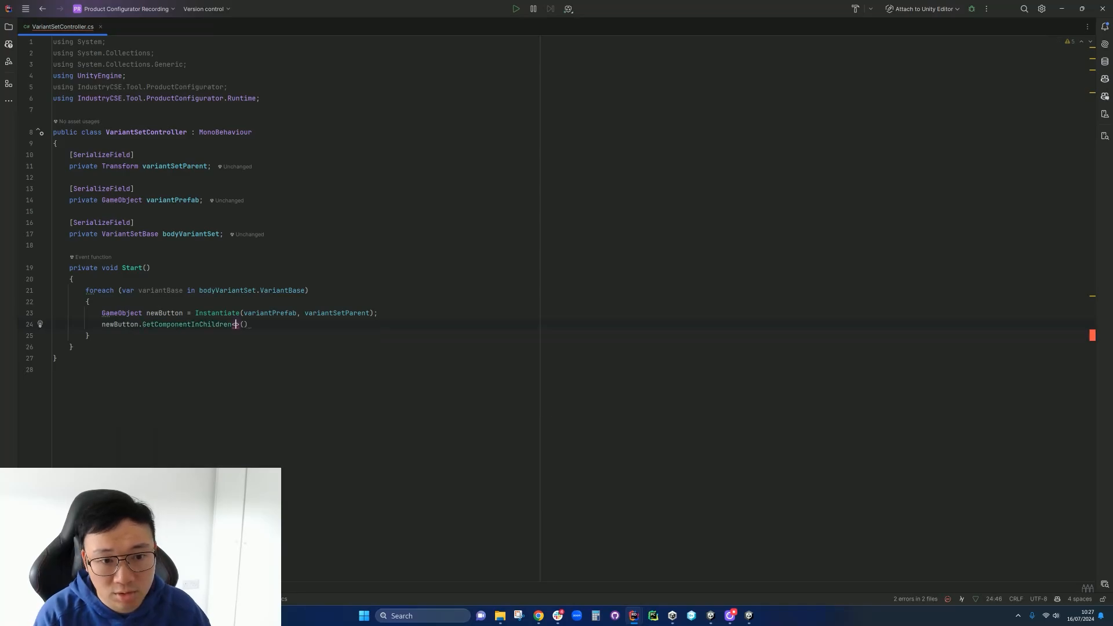
- Set the GetComponentInChildren type argument to TextMeshProUGUI from the TMPro namespace
{"action": "type", "text": "Textmesh"}
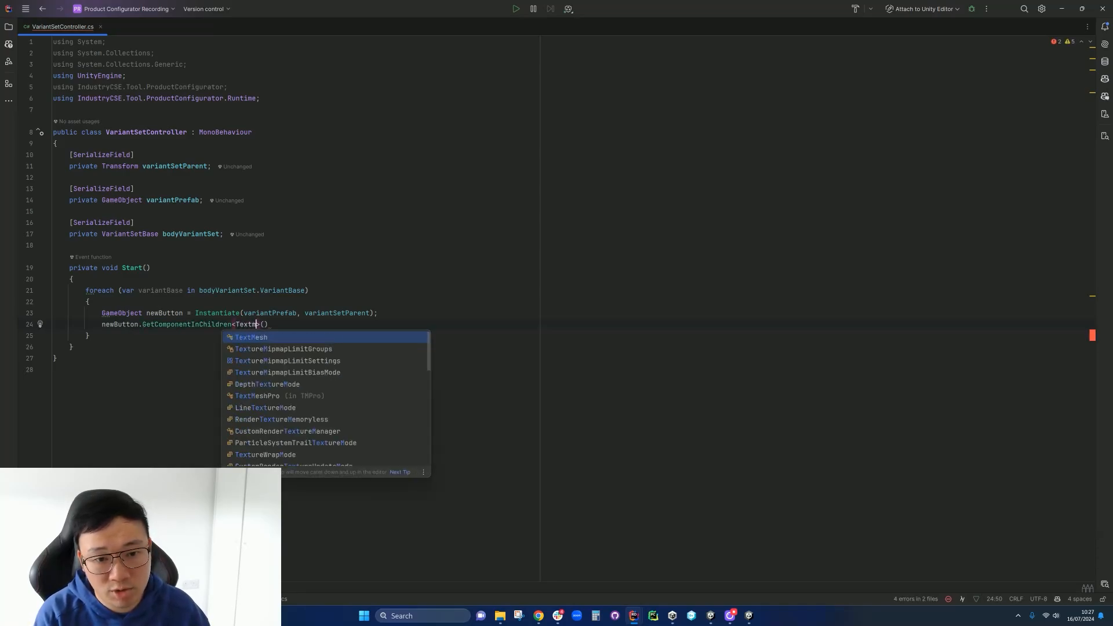
{"action": "key", "text": "Down"}
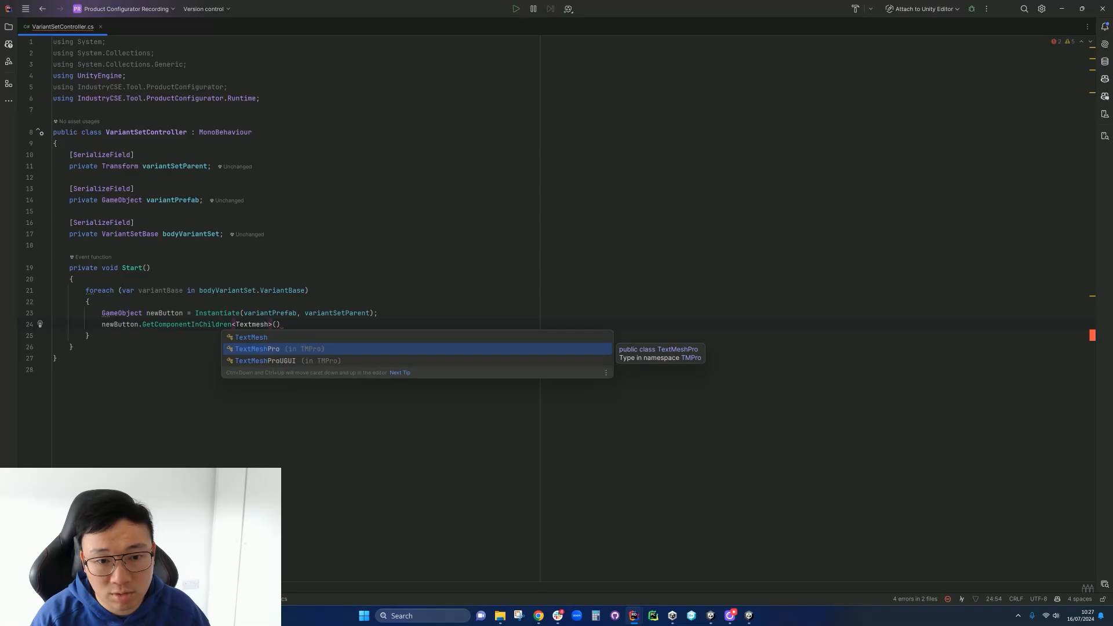
{"action": "key", "text": "Down"}
{"action": "key", "text": "Return"}
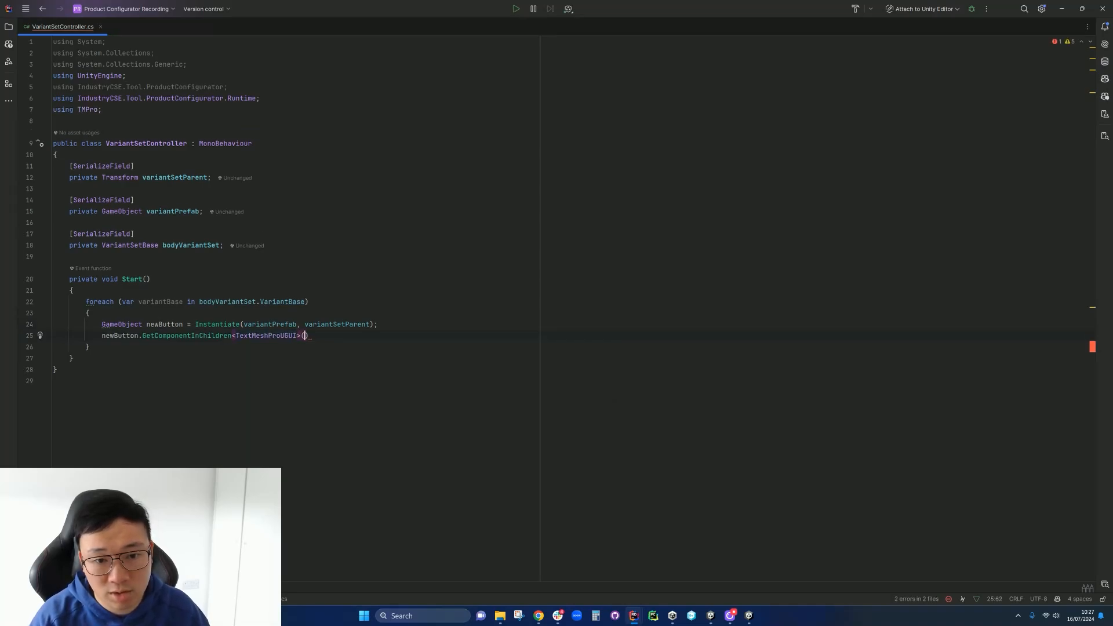
- Assign variantBase.variantAsset.VariantName to the text property of the new button's TextMeshProUGUI component and end the statement
{"action": "type", "text": ".te"}
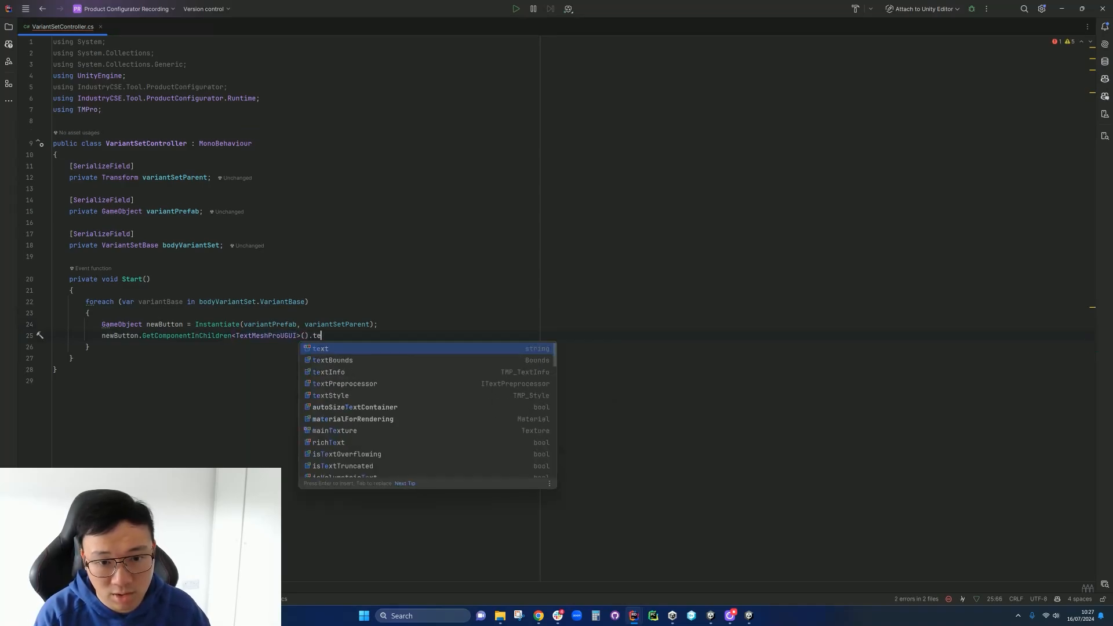
{"action": "type", "text": "xt = var"}
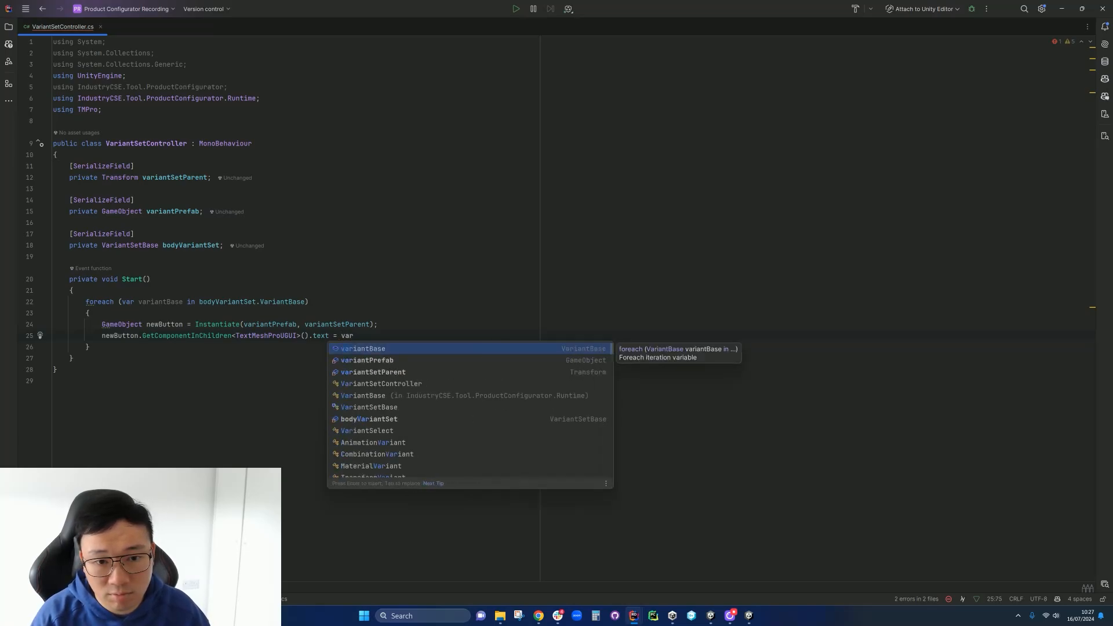
{"action": "key", "text": "Return"}
{"action": "type", "text": "."}
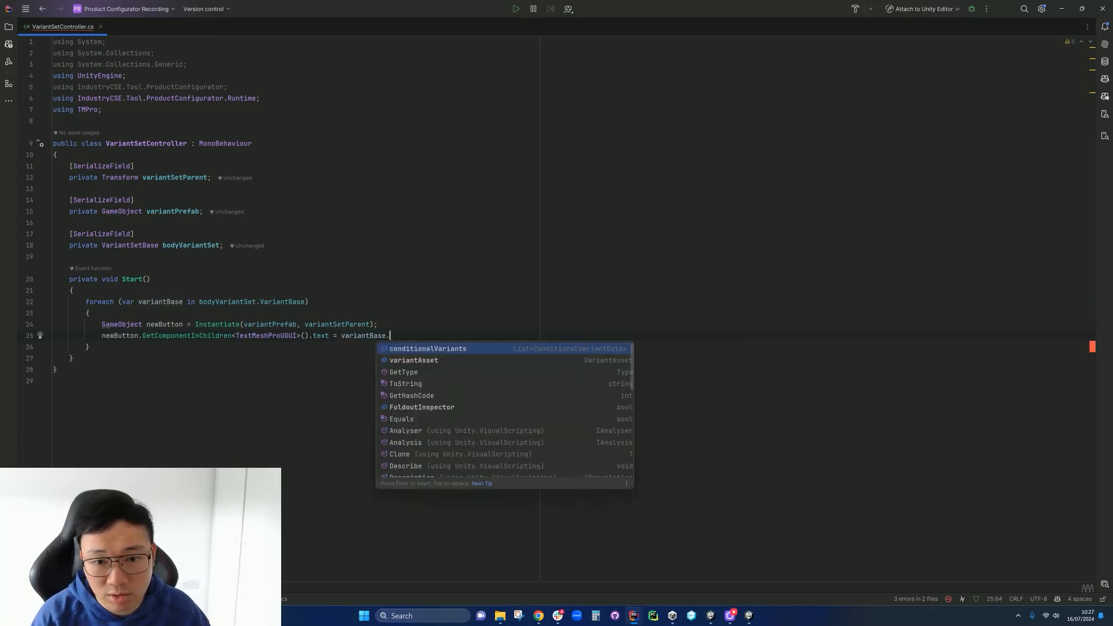
{"action": "key", "text": "Return"}
{"action": "type", "text": "."}
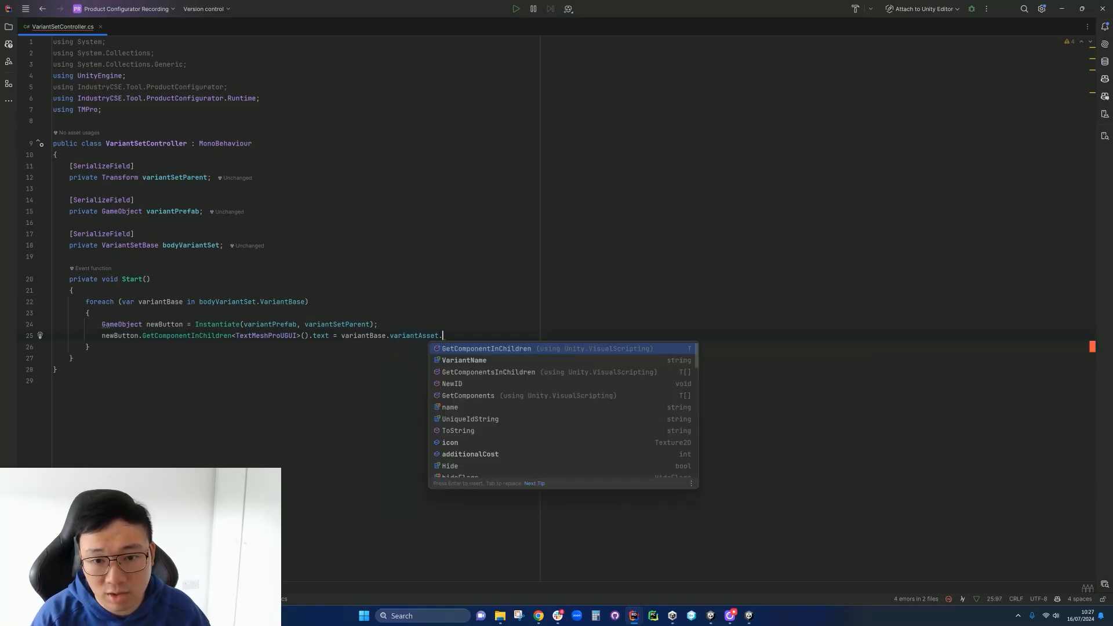
{"action": "key", "text": "Down"}
{"action": "key", "text": "Return"}
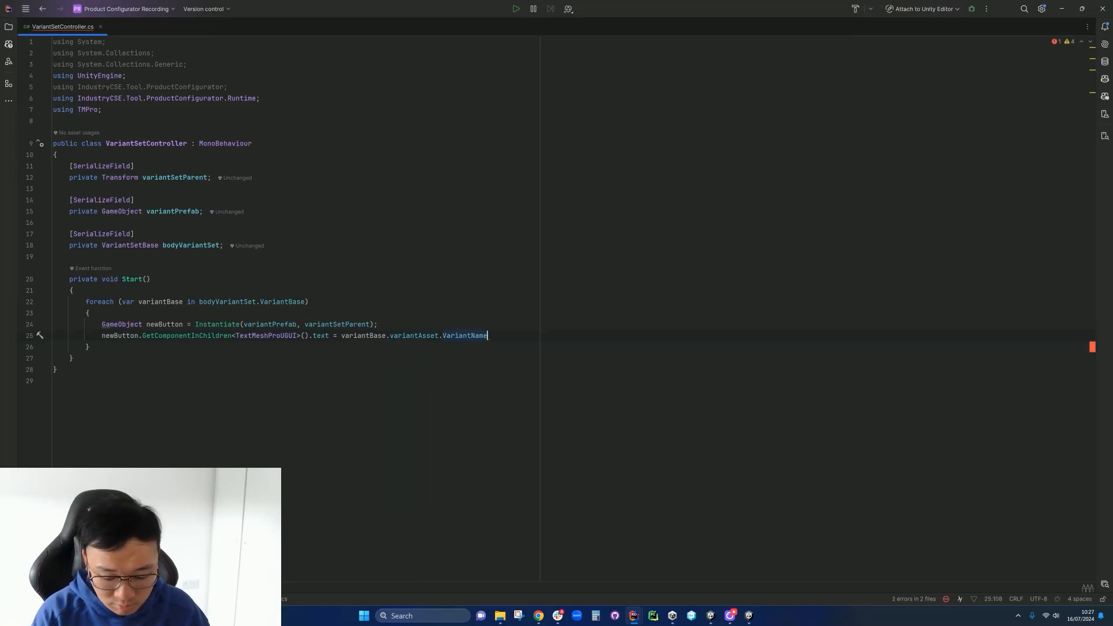
{"action": "type", "text": ";"}
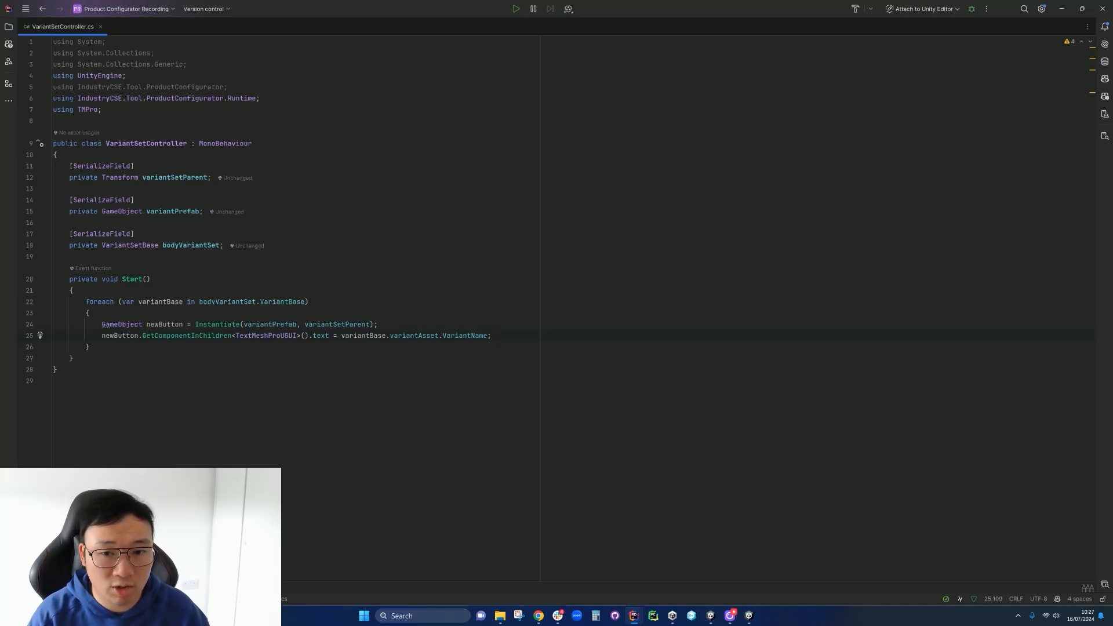
- Declare a UnityEngine.UI Button variable named button on the next line, assigned from newButton.GetComponent<Button>()
{"action": "key", "text": "Return"}
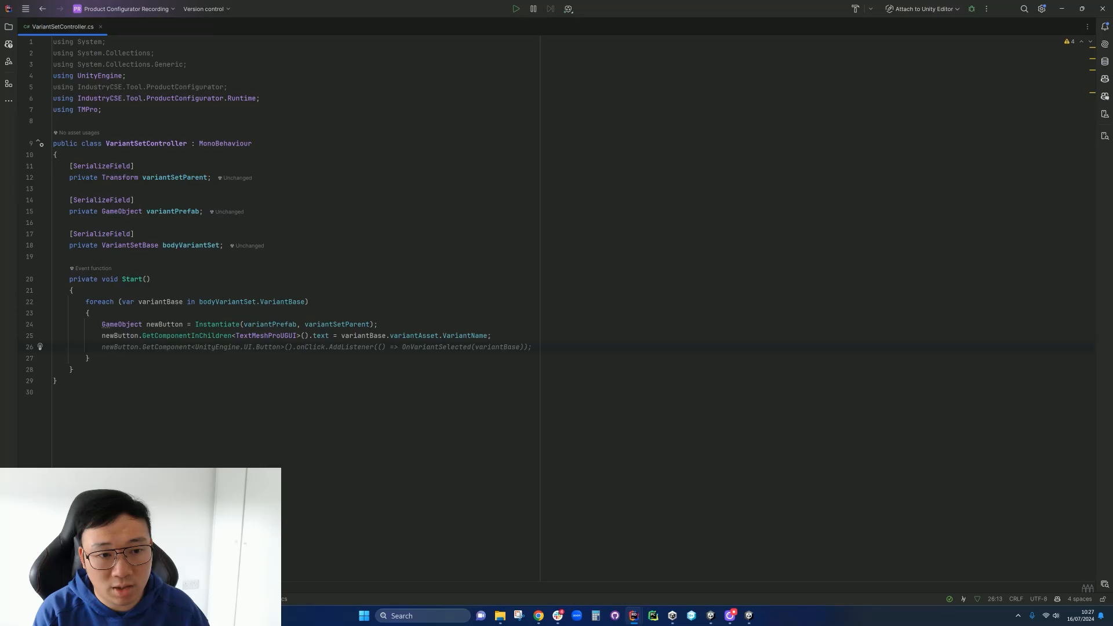
{"action": "type", "text": "Butt"}
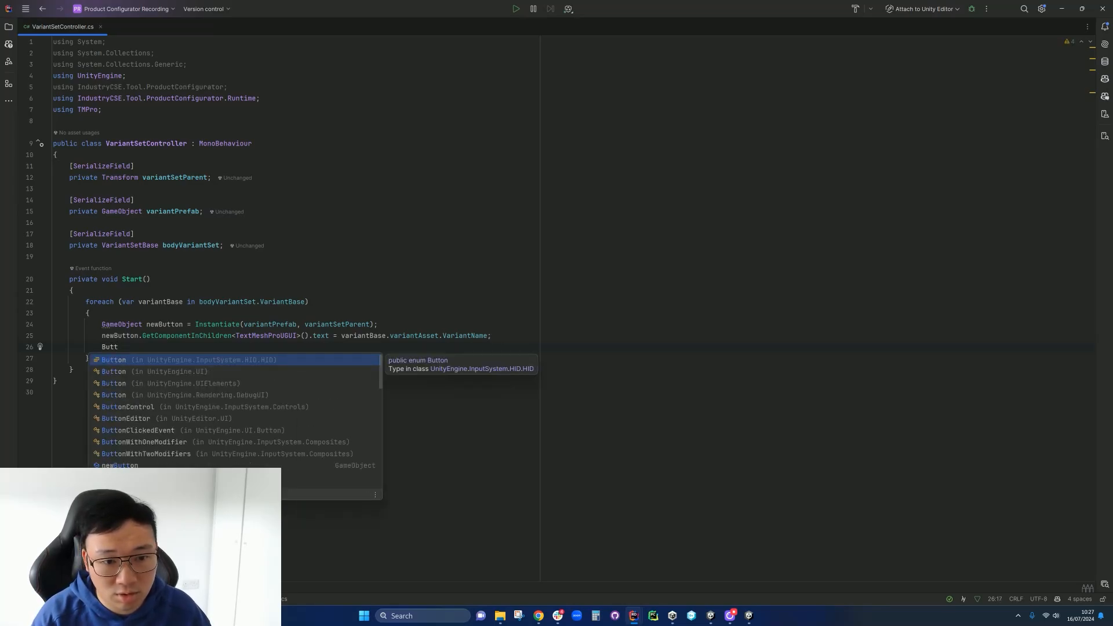
{"action": "key", "text": "Down"}
{"action": "key", "text": "Return"}
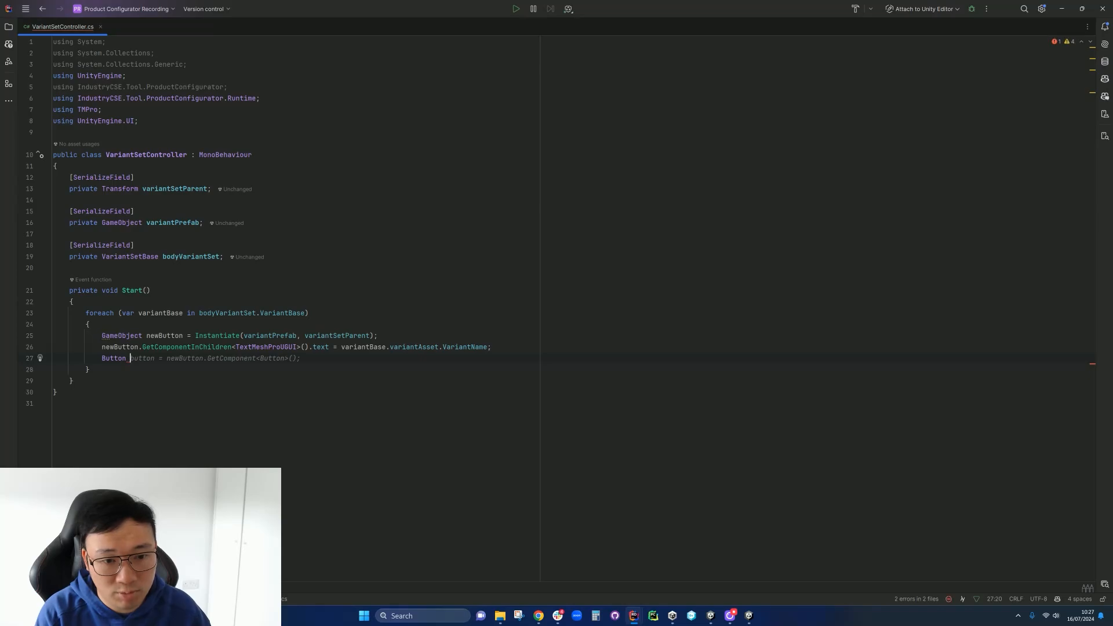
{"action": "key", "text": "Tab"}
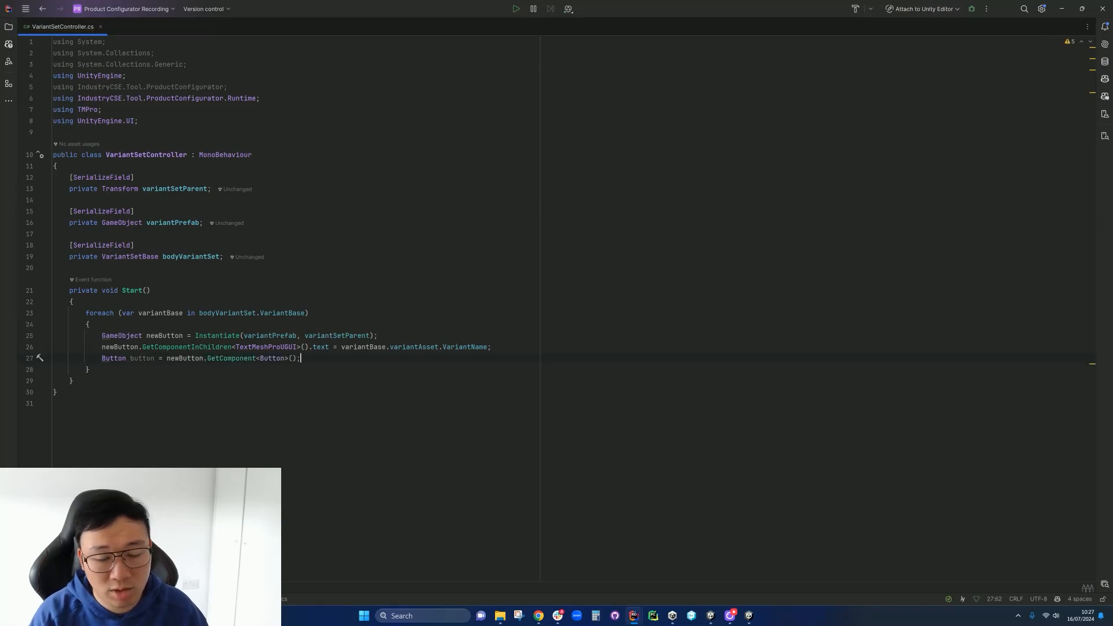
- Add an onClick listener to button using AddListener with a parameterless lambda that has a braced body
{"action": "key", "text": "Return"}
{"action": "type", "text": "bu"}
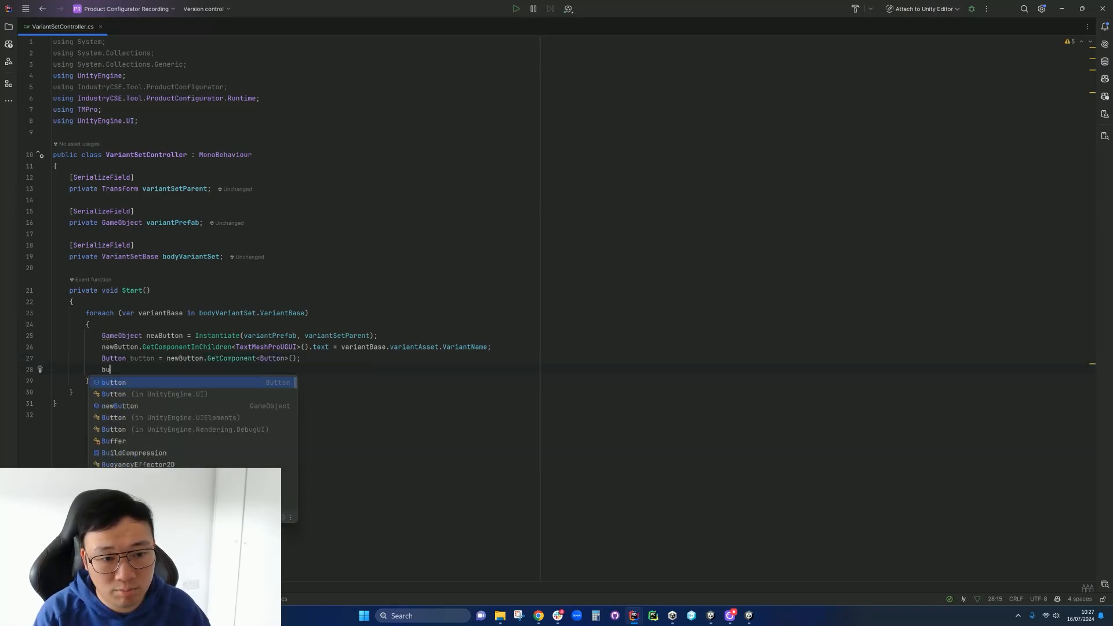
{"action": "type", "text": "tton.on"}
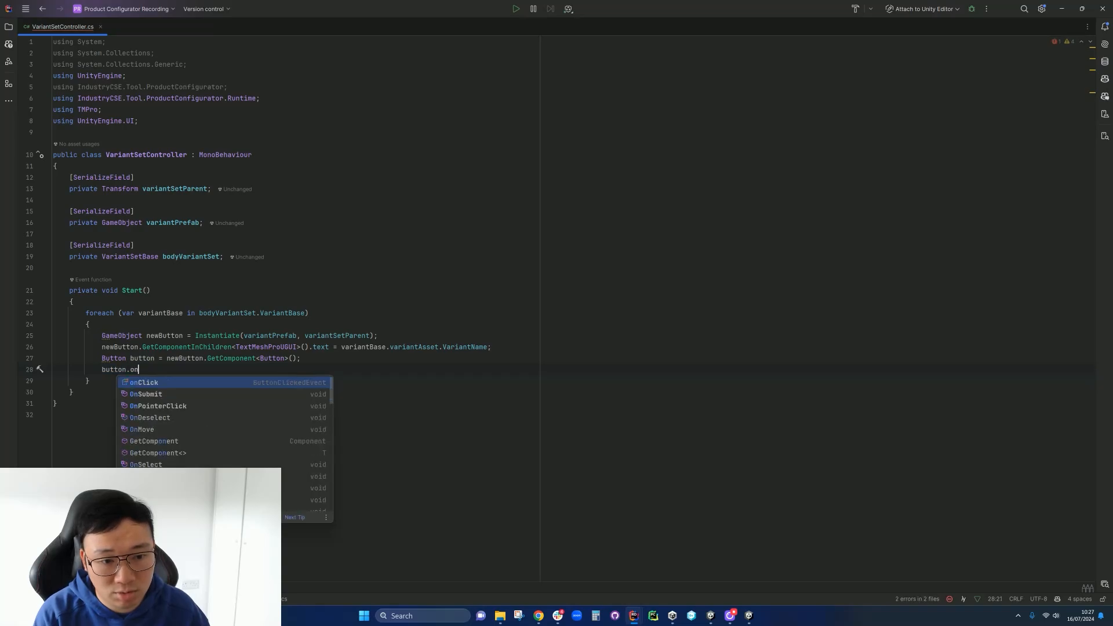
{"action": "key", "text": "Return"}
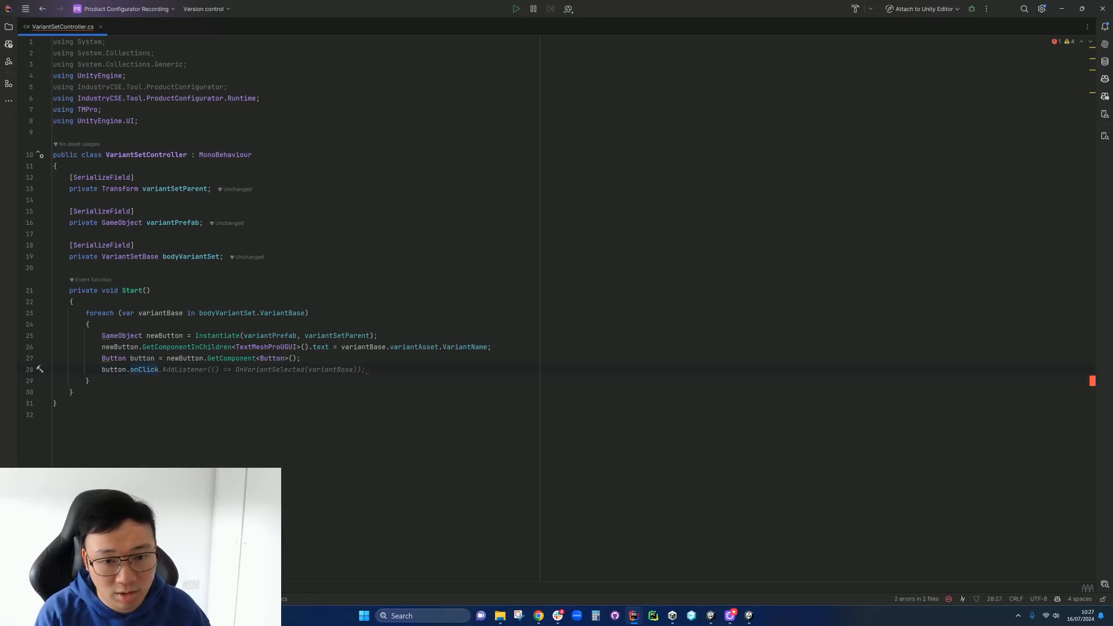
{"action": "type", "text": ".a"}
{"action": "key", "text": "Return"}
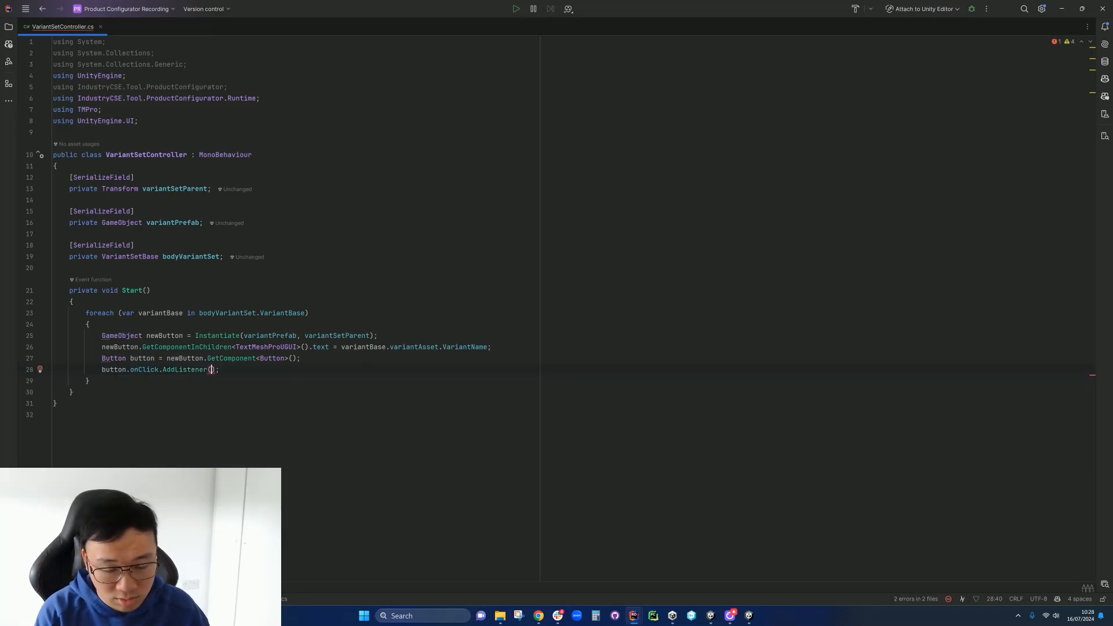
{"action": "type", "text": "() => "}
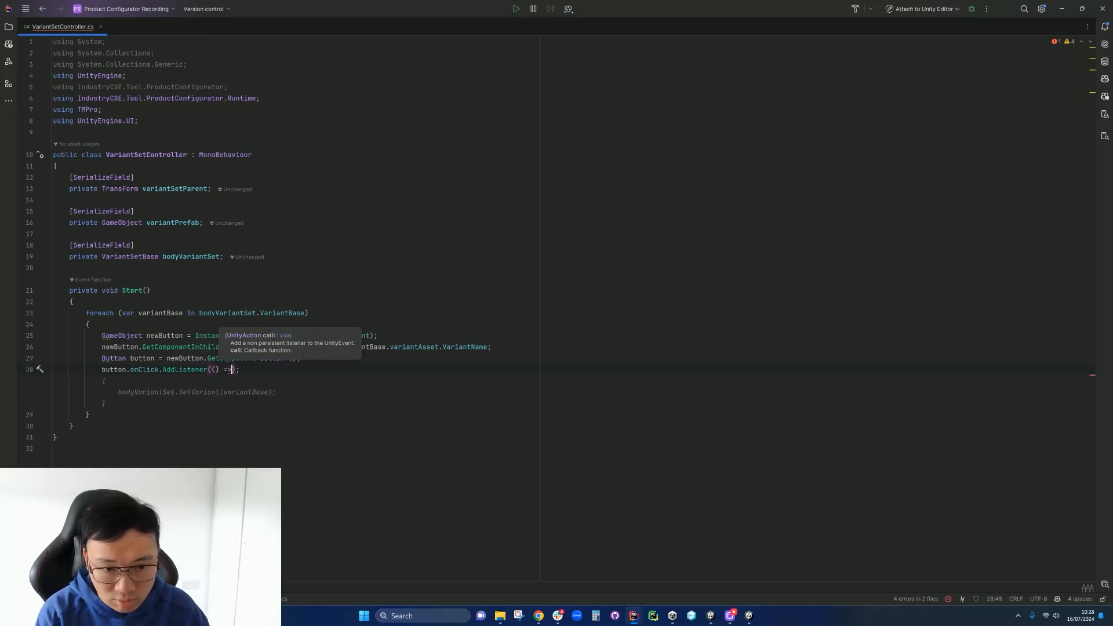
{"action": "type", "text": "{"}
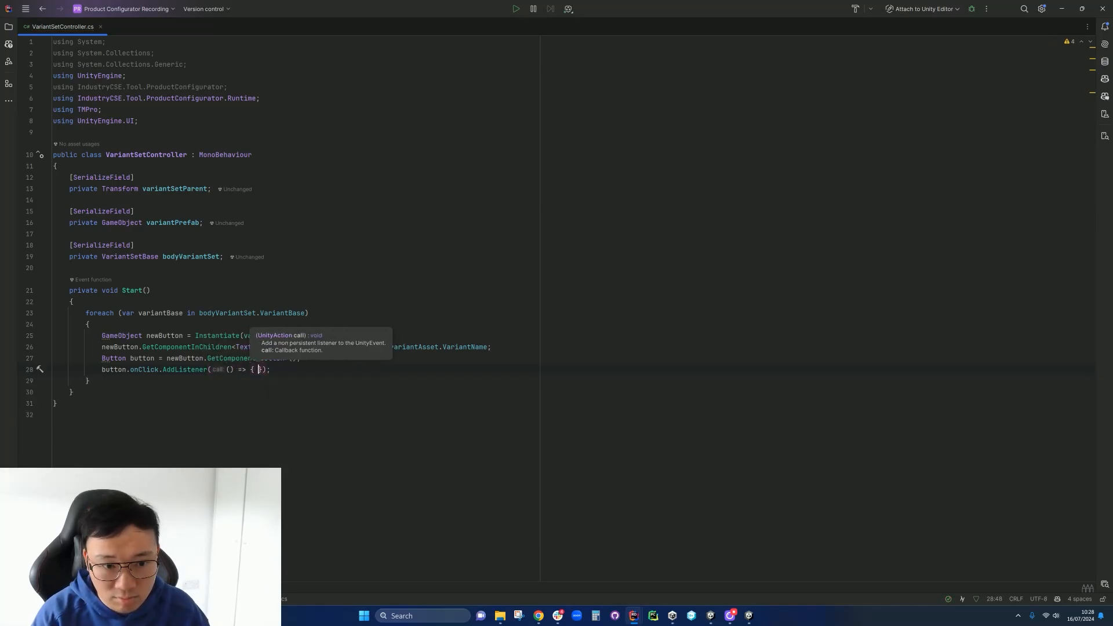
- Reference VariantSetBase.VariantTriggered on a new line inside the listener's lambda body
{"action": "key", "text": "Return"}
{"action": "type", "text": "Var"}
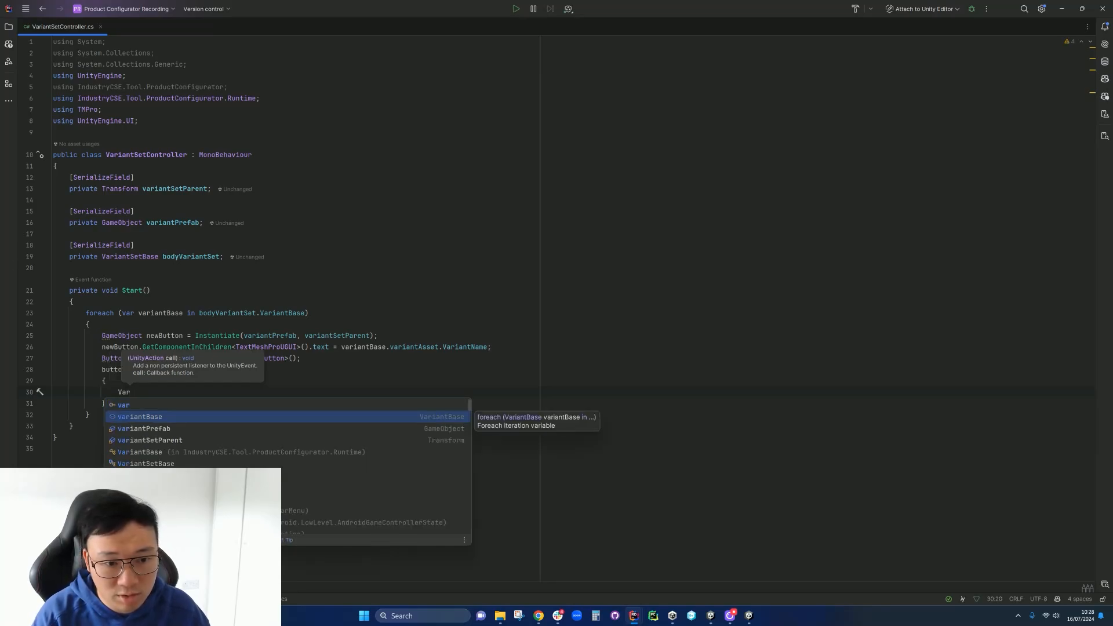
{"action": "type", "text": "i"}
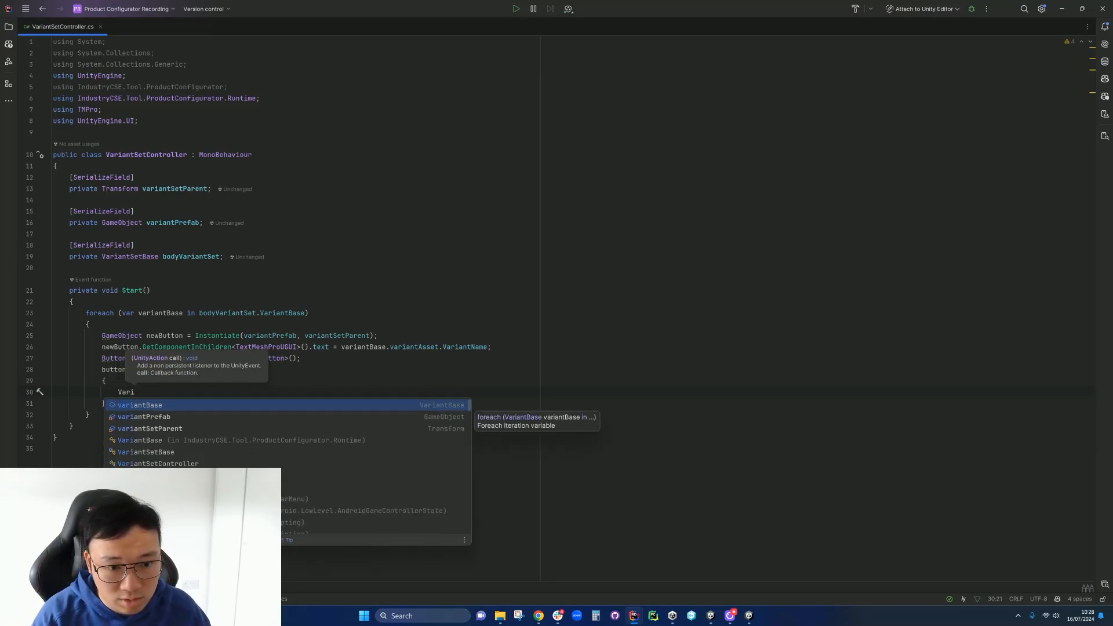
{"action": "key", "text": "Down"}
{"action": "key", "text": "Down"}
{"action": "key", "text": "Down"}
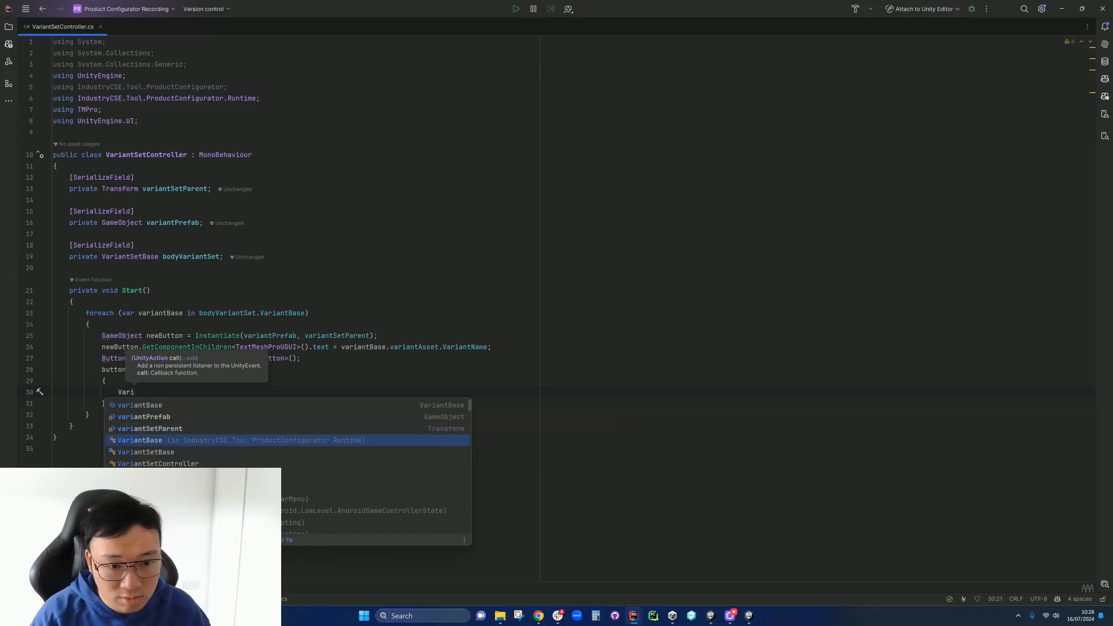
{"action": "key", "text": "Down"}
{"action": "key", "text": "Return"}
{"action": "type", "text": "."}
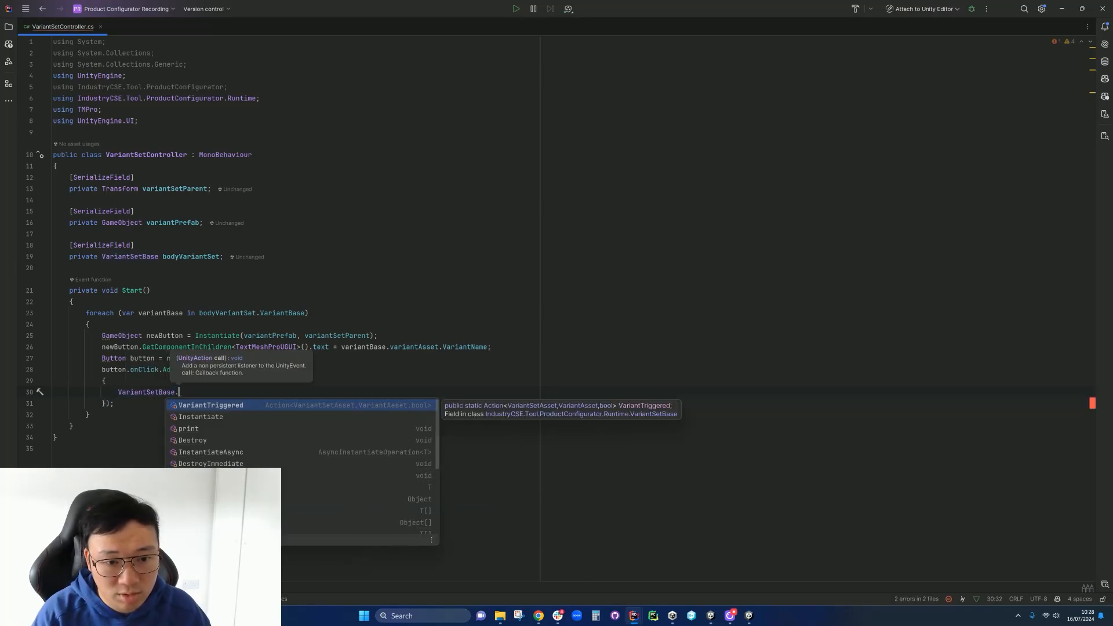
{"action": "key", "text": "Return"}
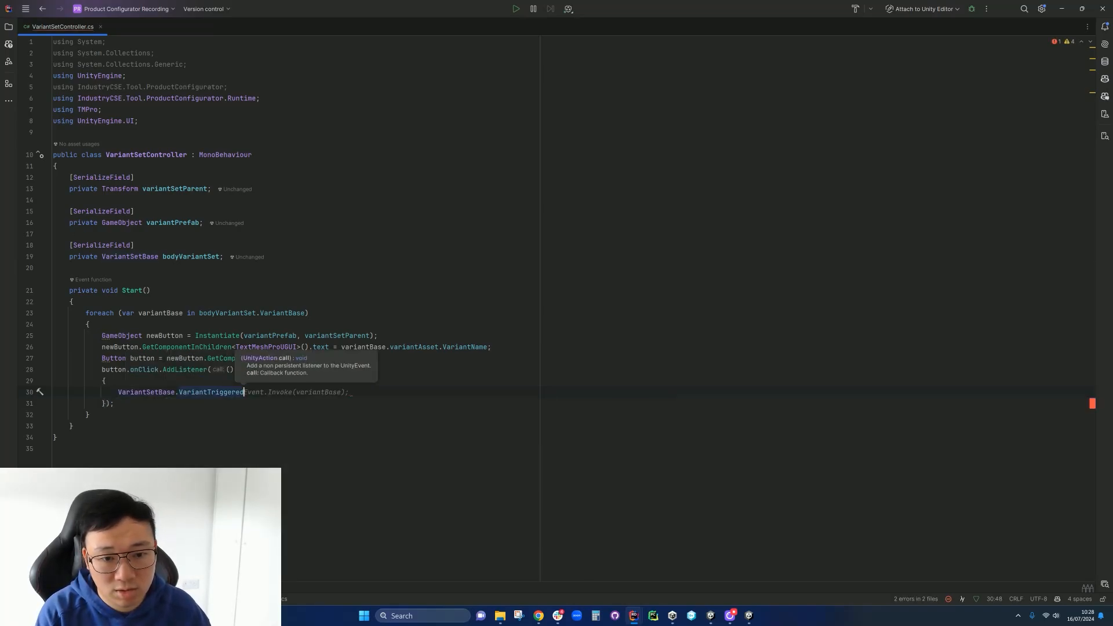
- Call Invoke on the VariantTriggered action
{"action": "type", "text": "."}
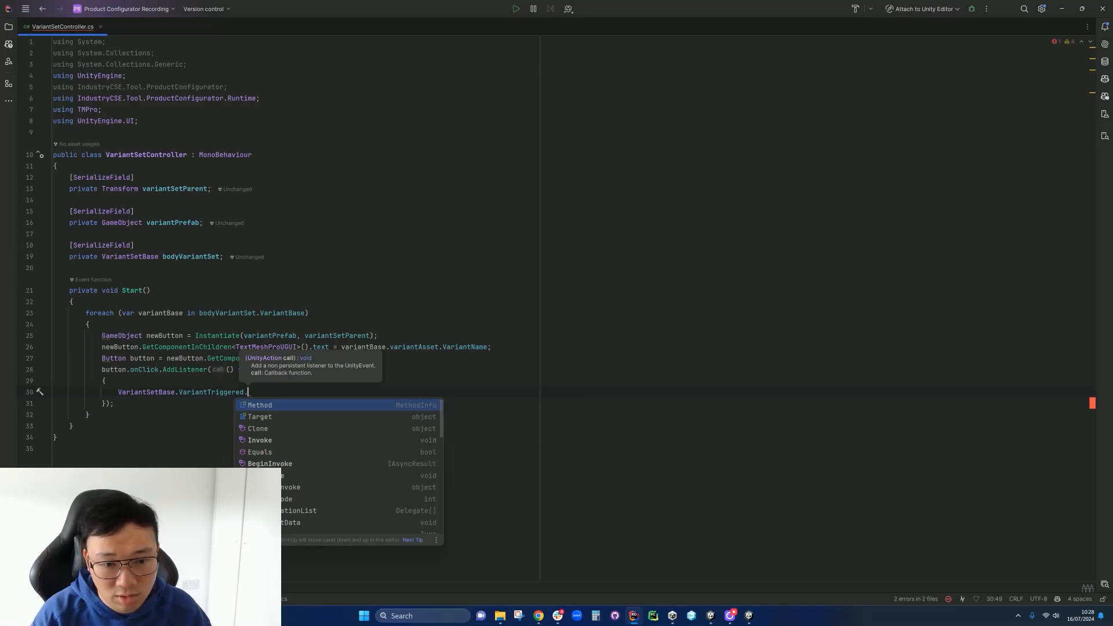
{"action": "key", "text": "Down"}
{"action": "key", "text": "Down"}
{"action": "key", "text": "Down"}
{"action": "key", "text": "Return"}
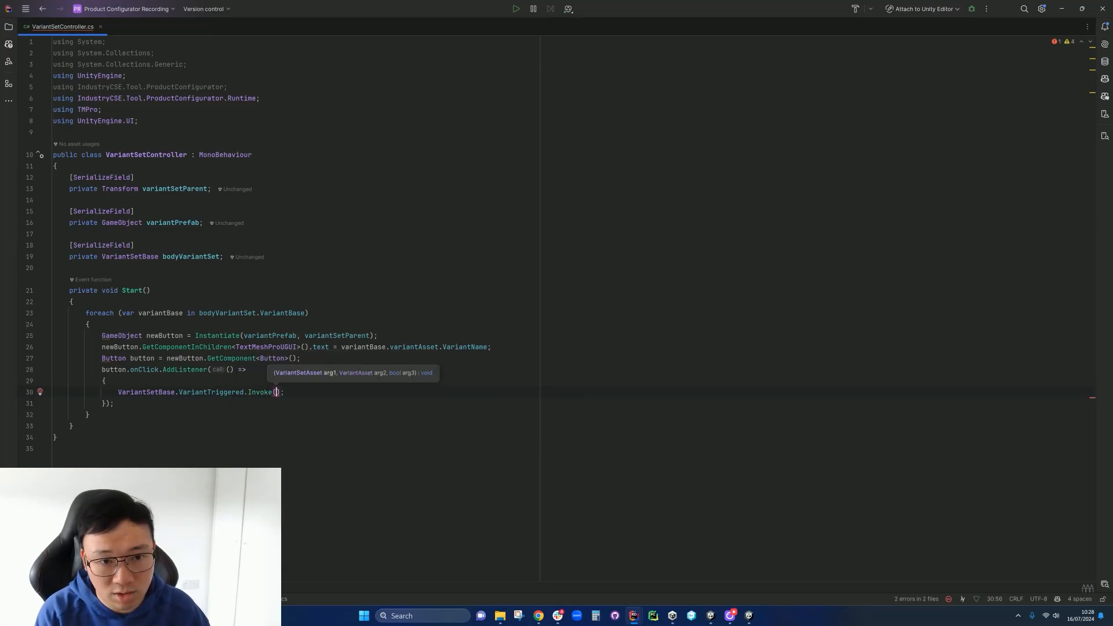
- Pass bodyVariantSet.VariantSetAsset as the first Invoke argument, followed by a comma for the second argument
{"action": "type", "text": "body"}
{"action": "key", "text": "Return"}
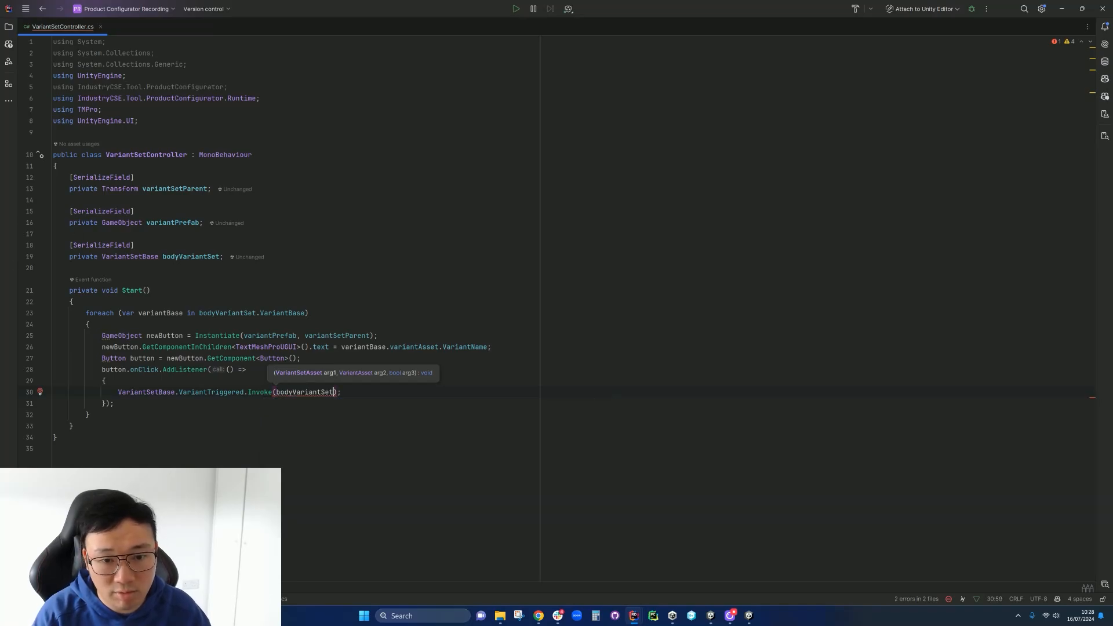
{"action": "type", "text": ","}
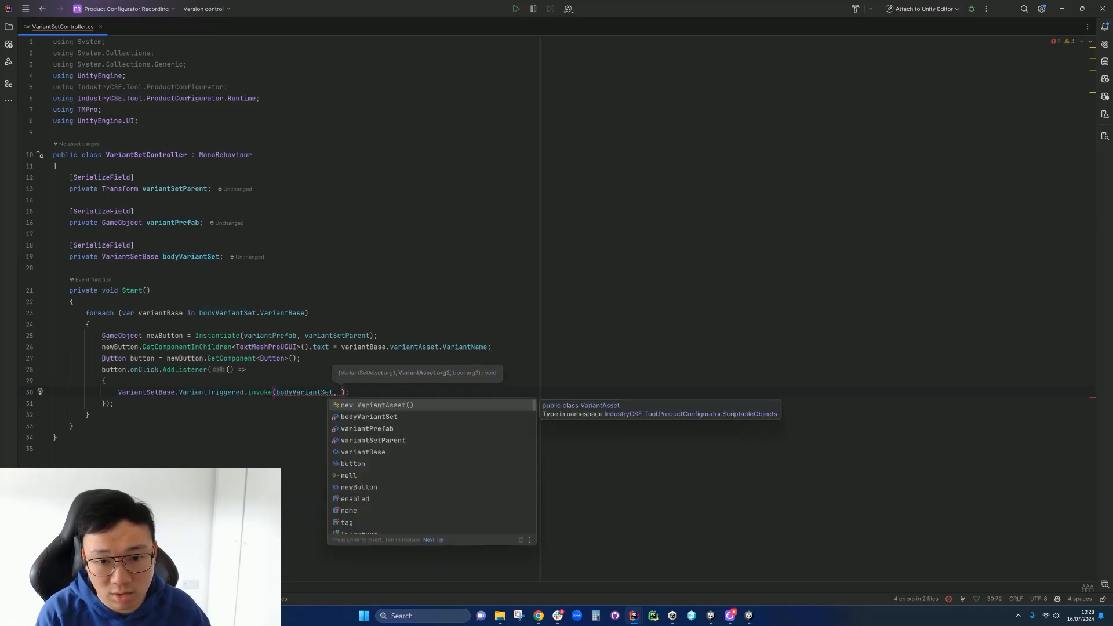
{"action": "key", "text": "Left"}
{"action": "key", "text": "Left"}
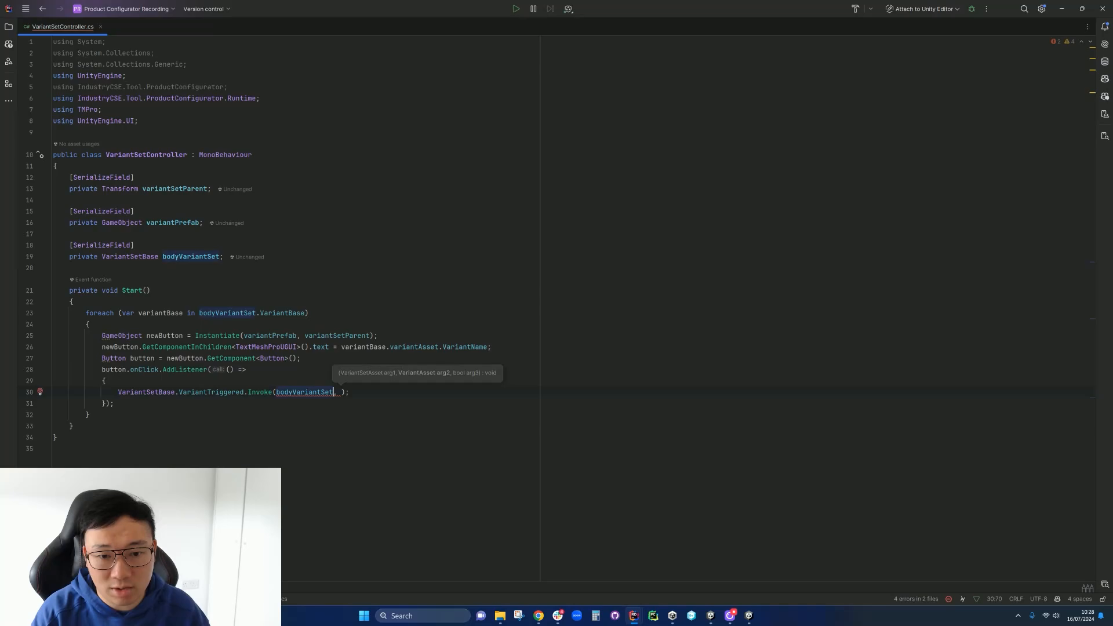
{"action": "type", "text": "."}
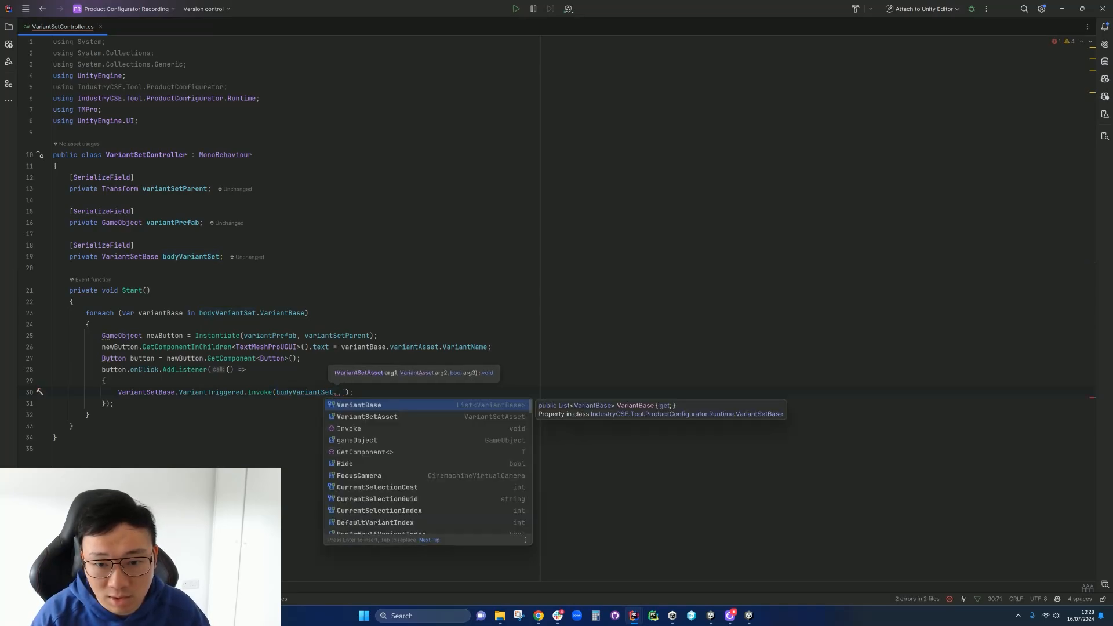
{"action": "key", "text": "Down"}
{"action": "key", "text": "Return"}
{"action": "key", "text": "Right"}
{"action": "key", "text": "Right"}
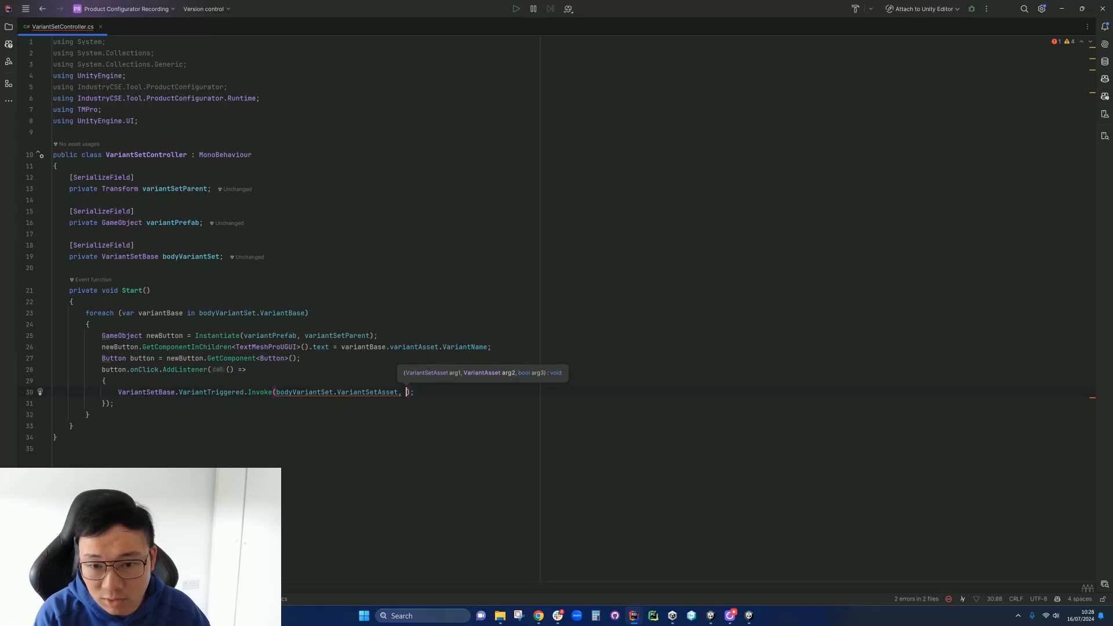
- Pass variantBase.variantAsset and true as the second and third Invoke arguments and end the statement
{"action": "type", "text": "var"}
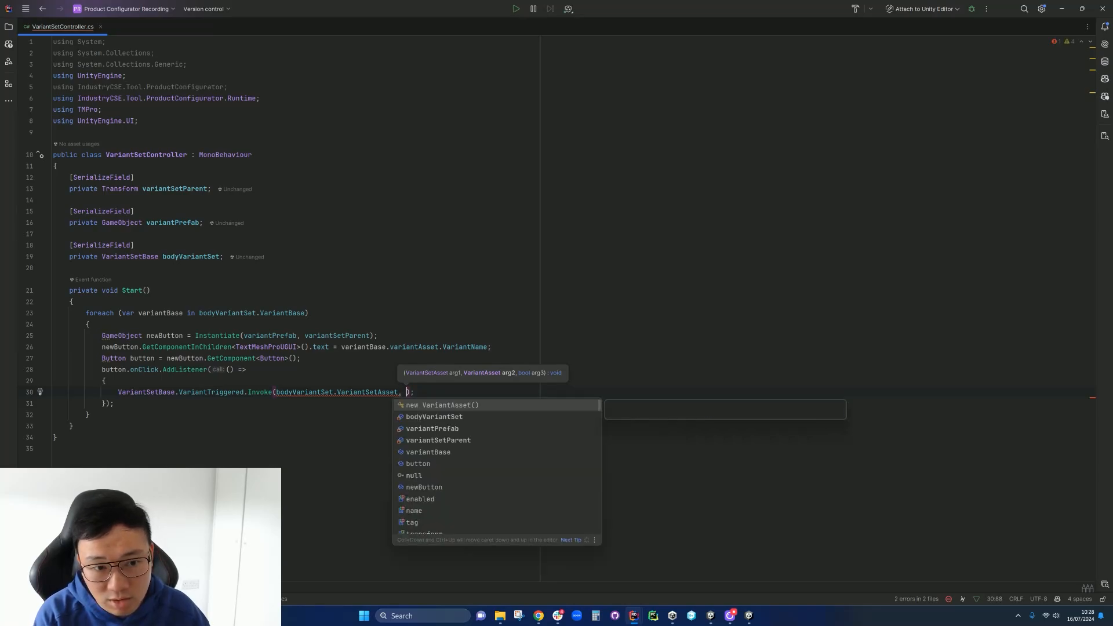
{"action": "key", "text": "Down"}
{"action": "key", "text": "Down"}
{"action": "key", "text": "Return"}
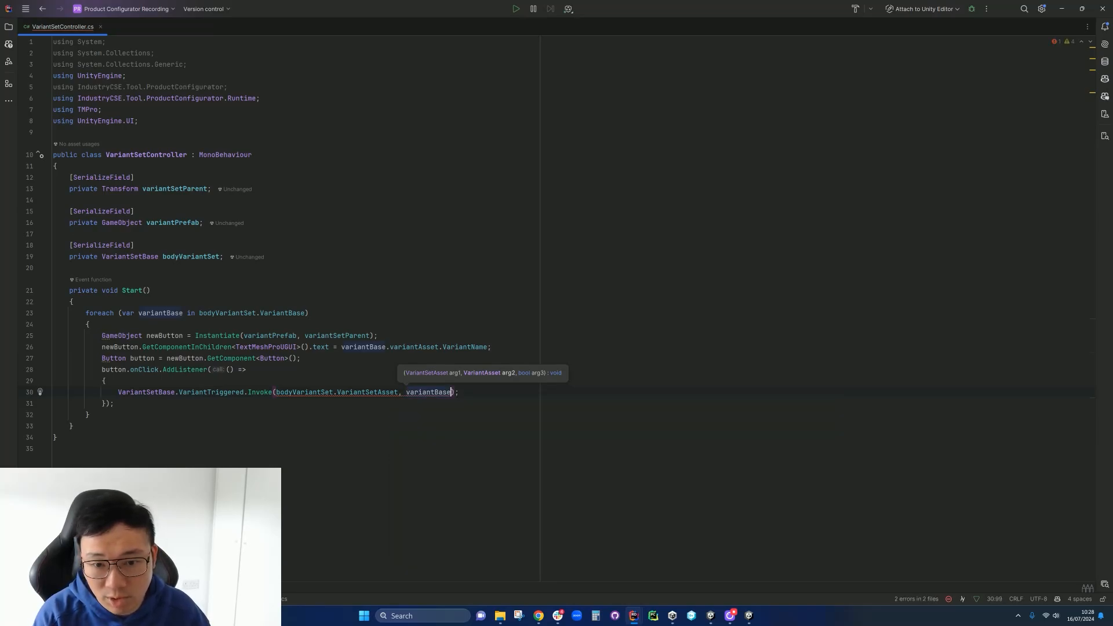
{"action": "type", "text": "."}
{"action": "key", "text": "Return"}
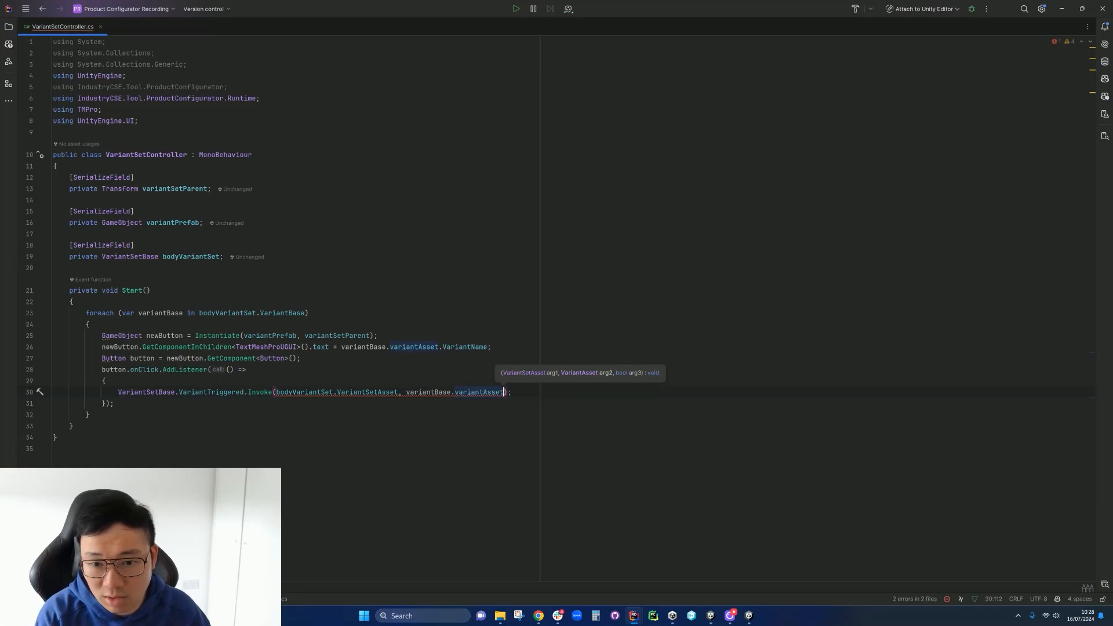
{"action": "type", "text": ", true);"}
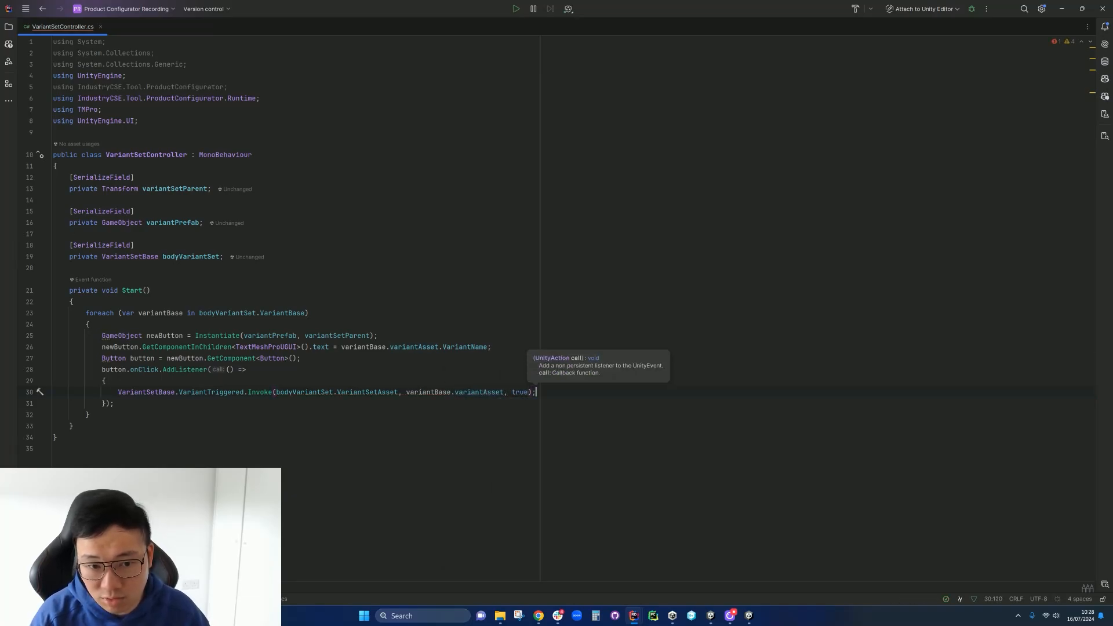
- Save the VariantSetController script and switch back to the Unity editor
{"action": "key", "text": "ctrl+s"}
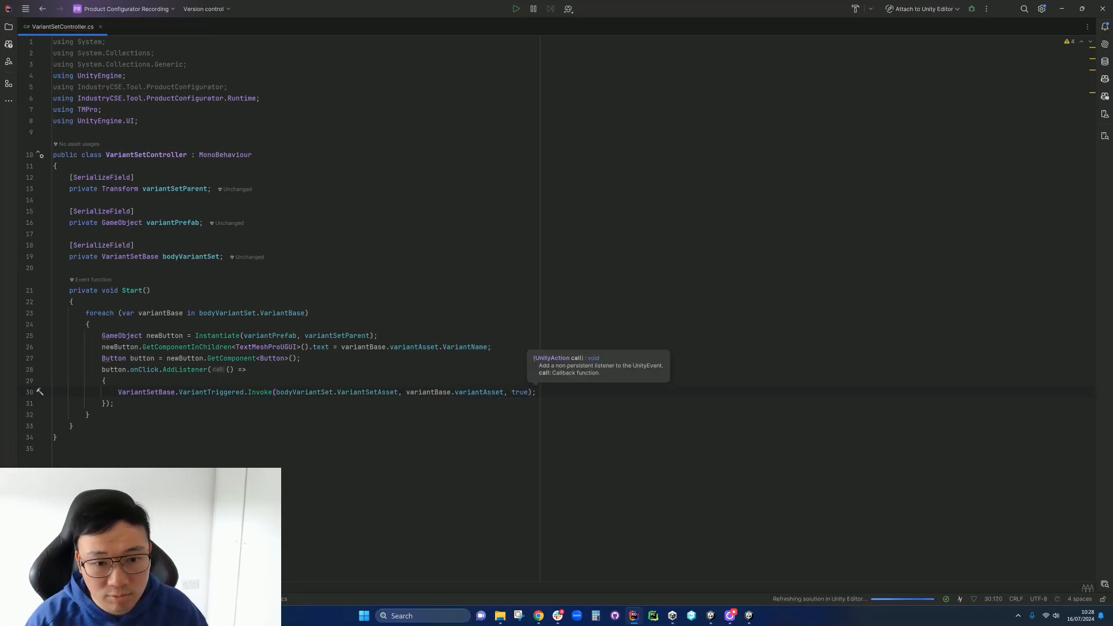
{"action": "left_click", "coordinate": [247, 370]}
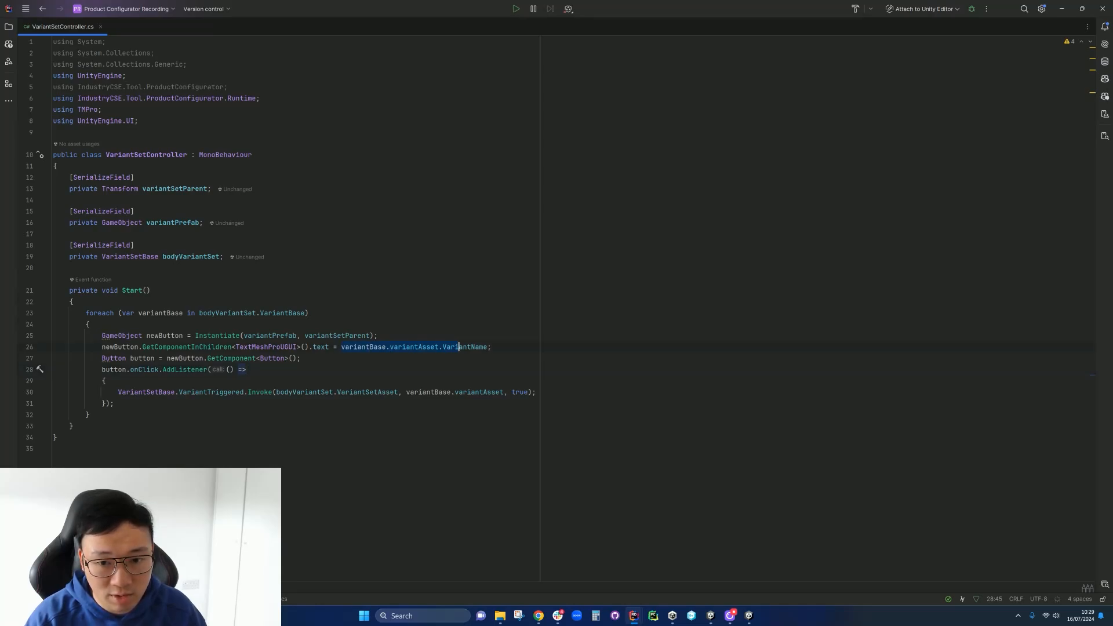
{"action": "left_click_drag", "start_coordinate": [459, 347], "coordinate": [489, 347]}
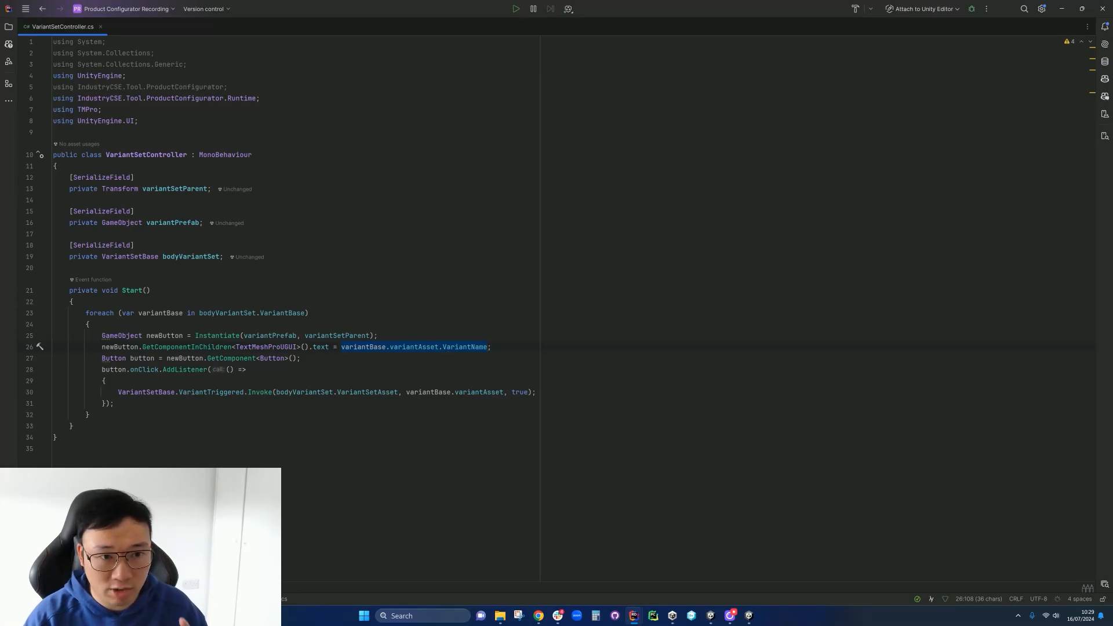
{"action": "left_click", "coordinate": [1062, 8]}
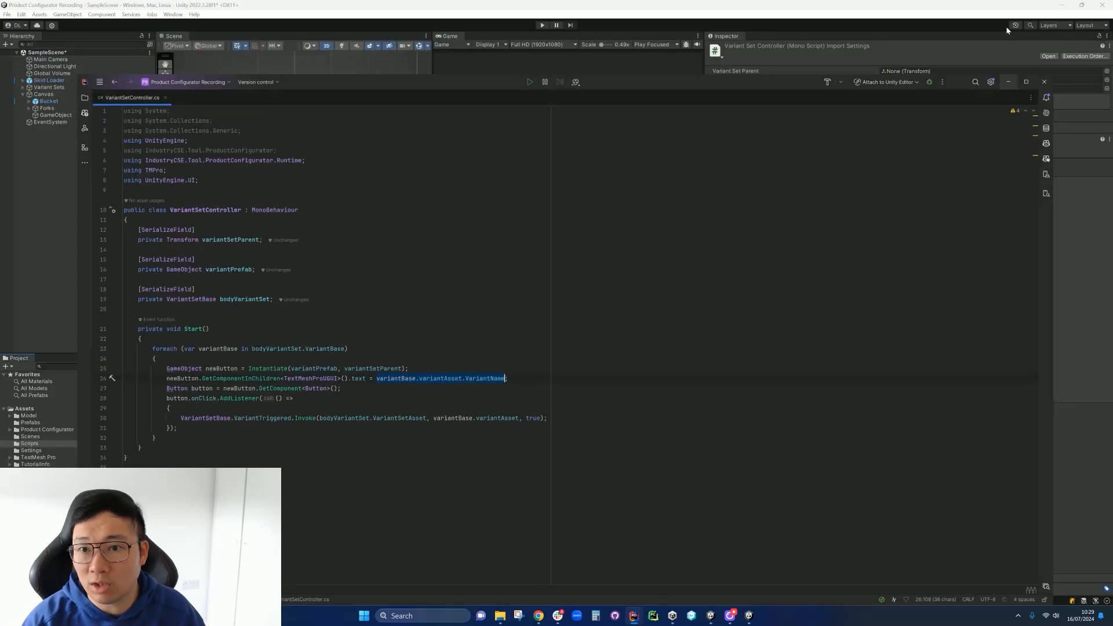
- Create an empty game object at the scene's root and name it Controller
{"action": "right_click", "coordinate": [62, 169]}
{"action": "left_click", "coordinate": [127, 292]}
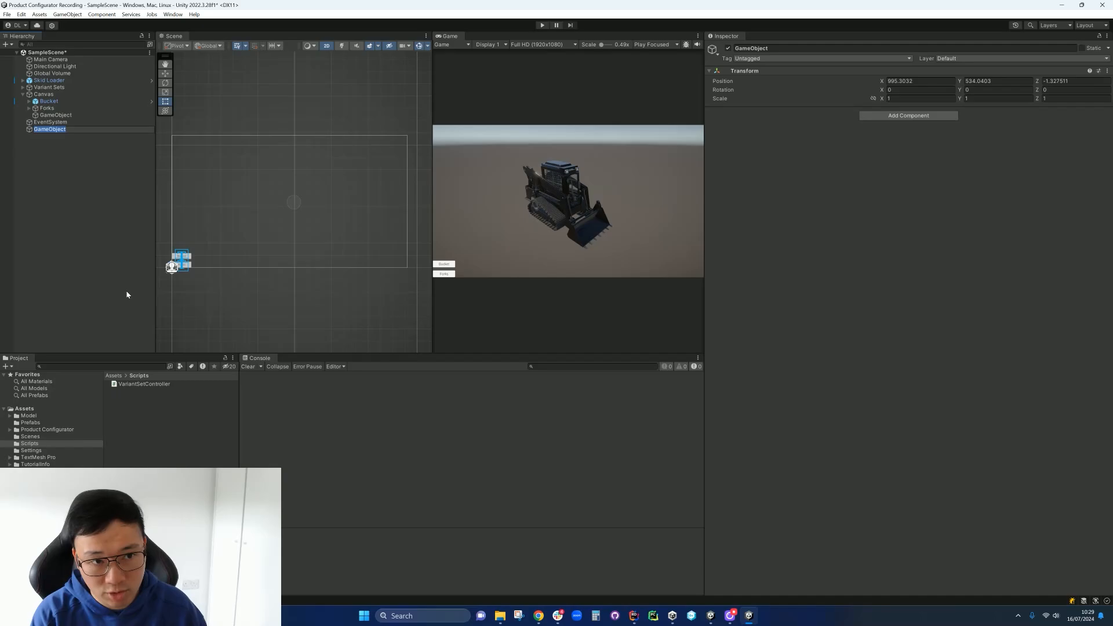
{"action": "type", "text": "Controller"}
{"action": "key", "text": "Return"}
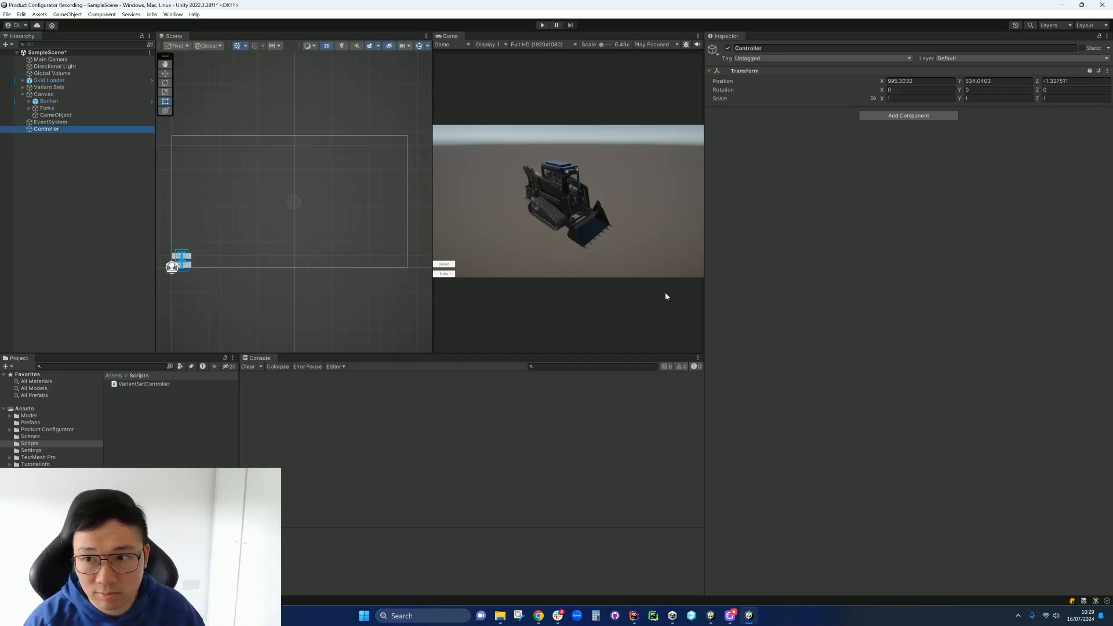
- Reset the Controller object's transform and attach the VariantSetController script to it
{"action": "left_click", "coordinate": [1107, 70]}
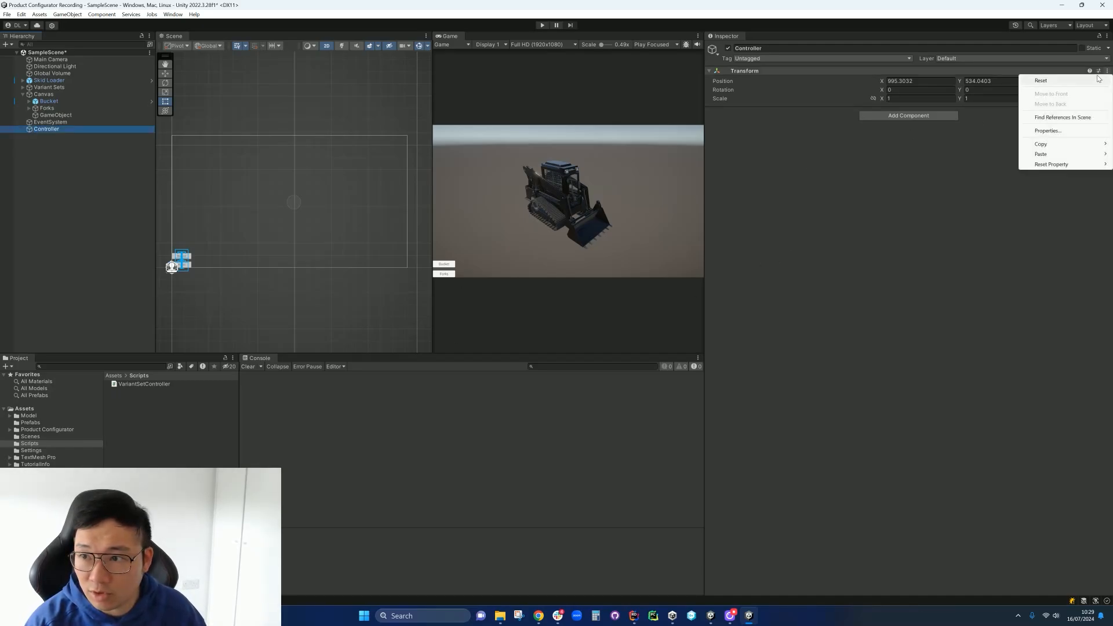
{"action": "left_click", "coordinate": [1035, 79]}
{"action": "left_click_drag", "start_coordinate": [158, 386], "coordinate": [798, 221]}
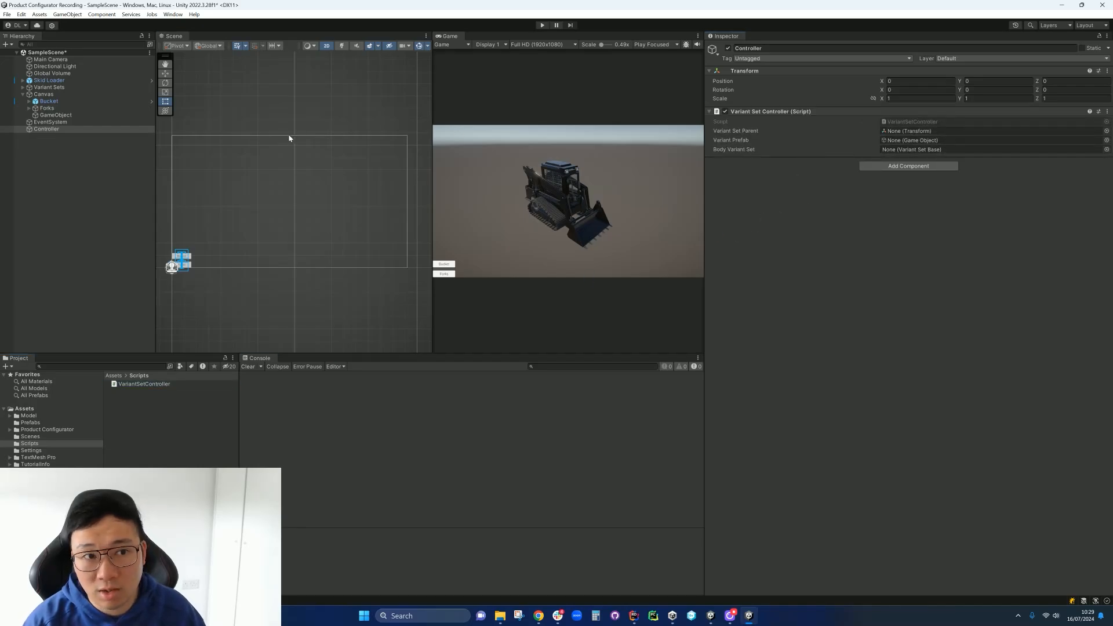
- Assign the Canvas's child GameObject as Variant Set Parent and the Button Prefabs asset as Variant Prefab
{"action": "left_click", "coordinate": [47, 116]}
{"action": "left_click_drag", "start_coordinate": [48, 116], "coordinate": [928, 131]}
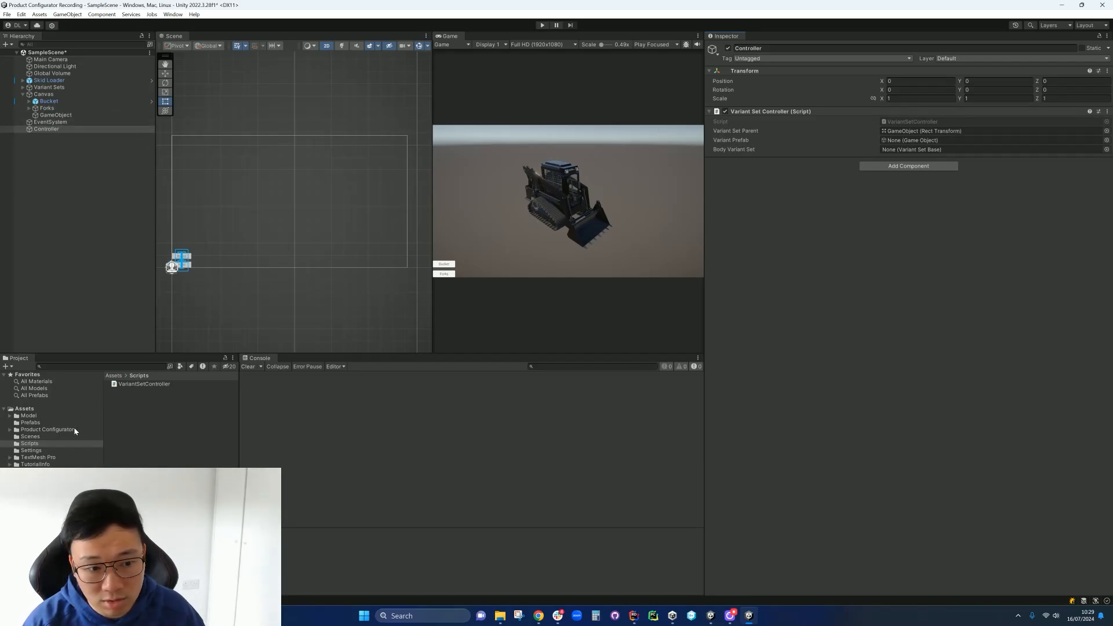
{"action": "left_click", "coordinate": [35, 423]}
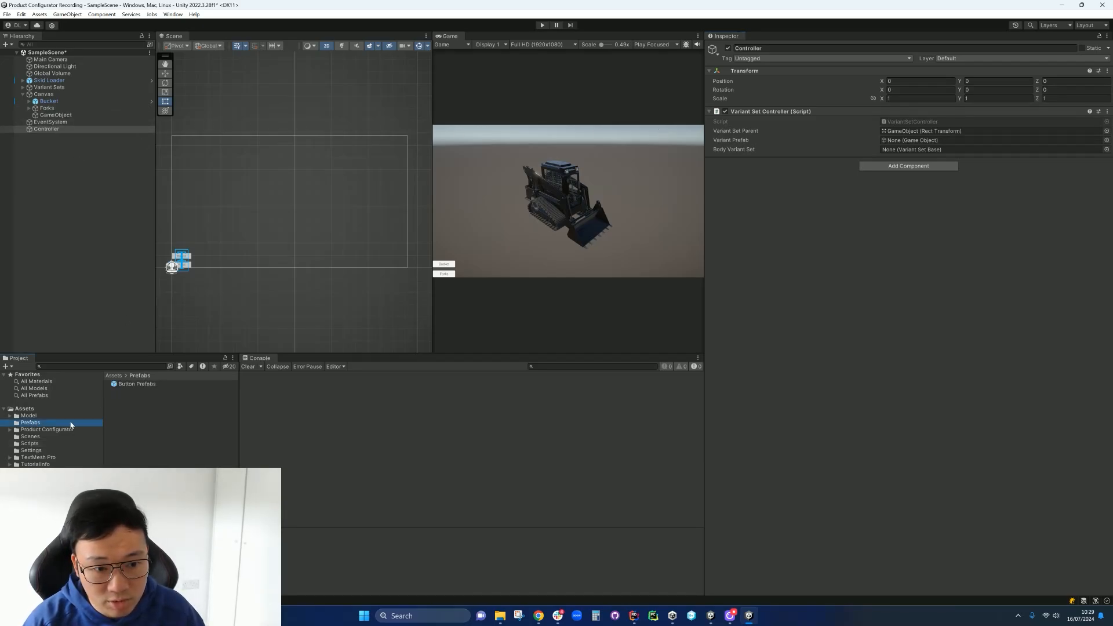
{"action": "left_click_drag", "start_coordinate": [139, 385], "coordinate": [905, 140]}
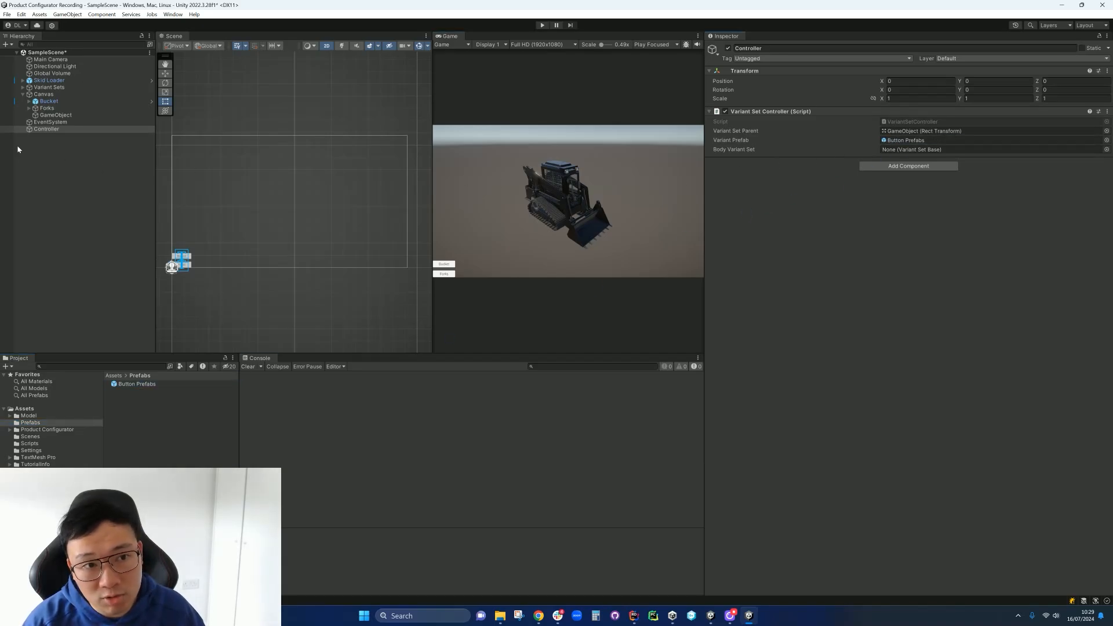
- Assign the first MaterialVariantSet under Variant Sets as the controller's Body Variant Set
{"action": "left_click", "coordinate": [23, 88]}
{"action": "left_click", "coordinate": [68, 104]}
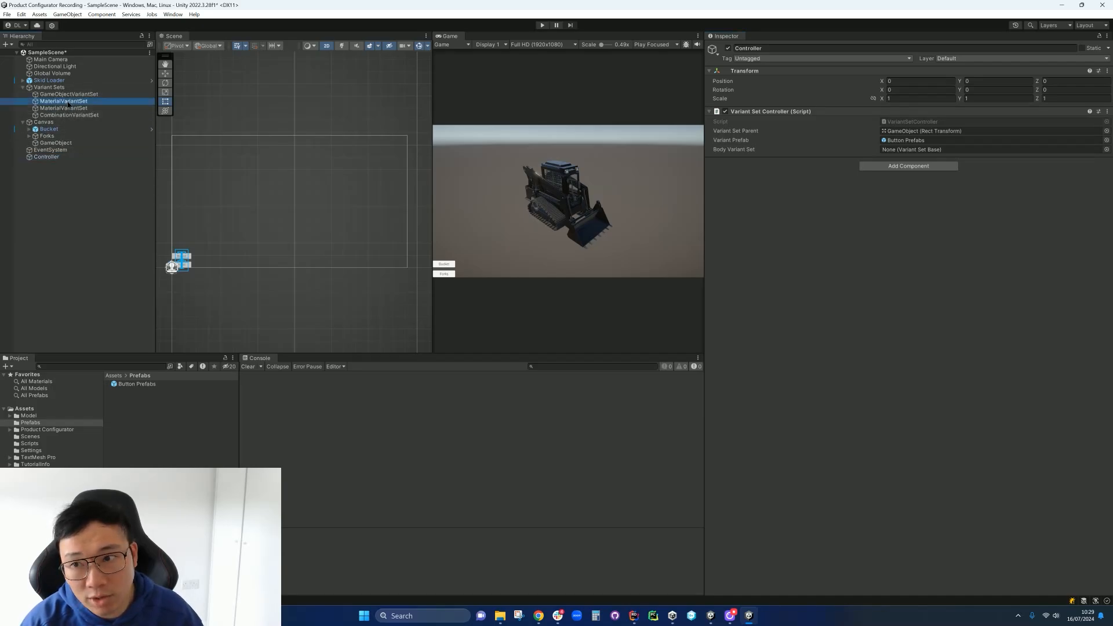
{"action": "left_click_drag", "start_coordinate": [68, 105], "coordinate": [924, 150]}
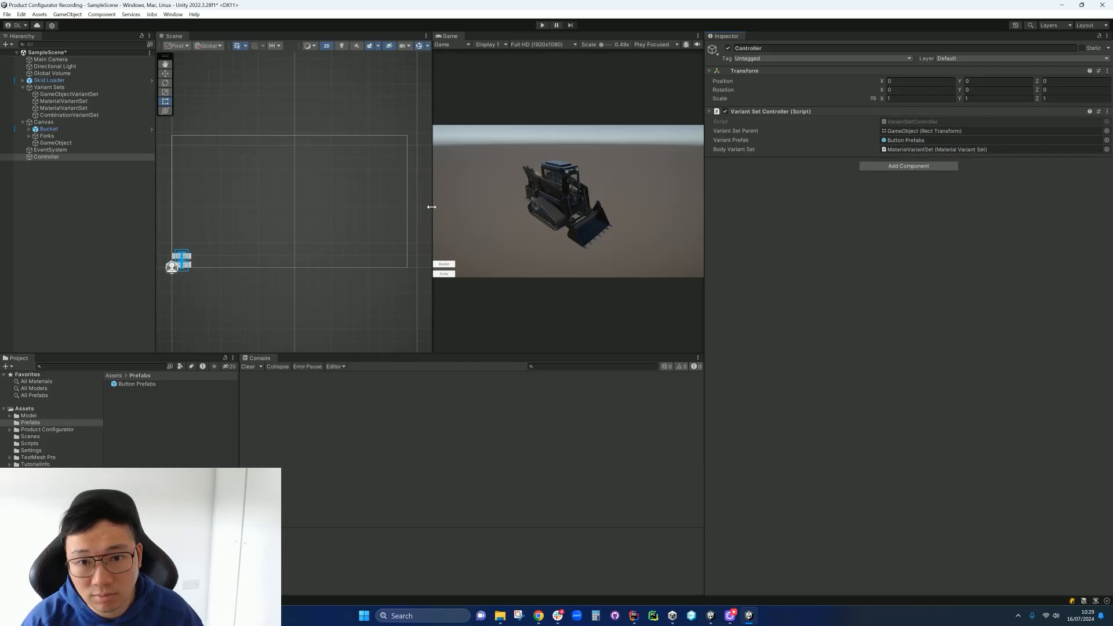
- Select the Canvas's child GameObject that holds the vertical layout and run the scene in Play mode
{"action": "left_click_drag", "start_coordinate": [431, 207], "coordinate": [430, 207]}
{"action": "left_click", "coordinate": [58, 143]}
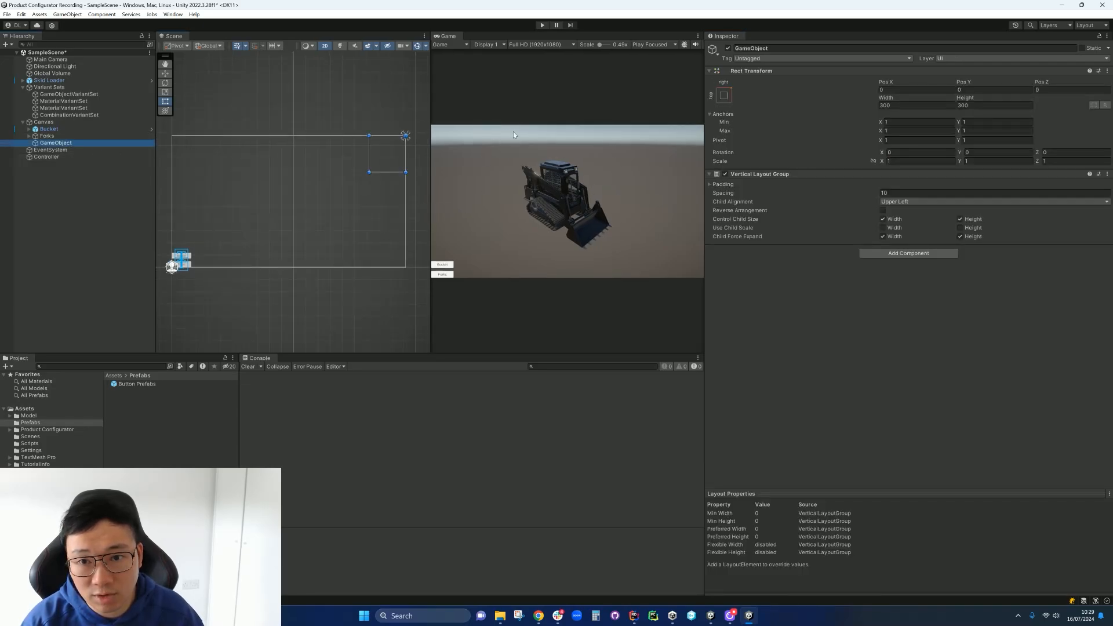
{"action": "left_click", "coordinate": [485, 93]}
{"action": "left_click", "coordinate": [542, 25]}
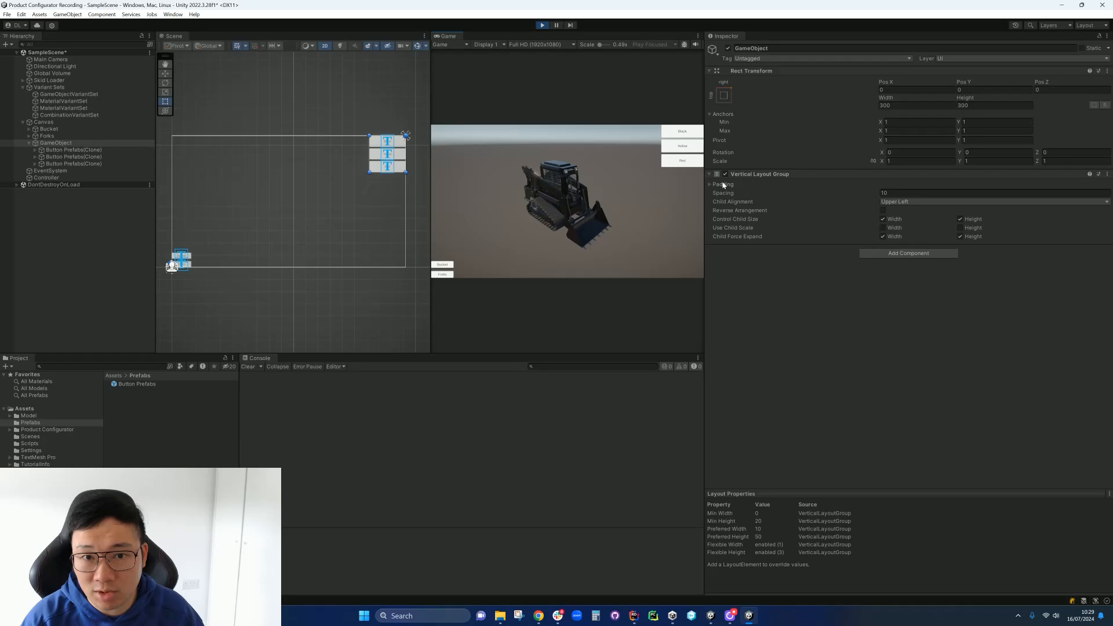
- Test the generated variant buttons by switching the skid loader's body repeatedly between yellow, red and black
{"action": "left_click", "coordinate": [691, 147]}
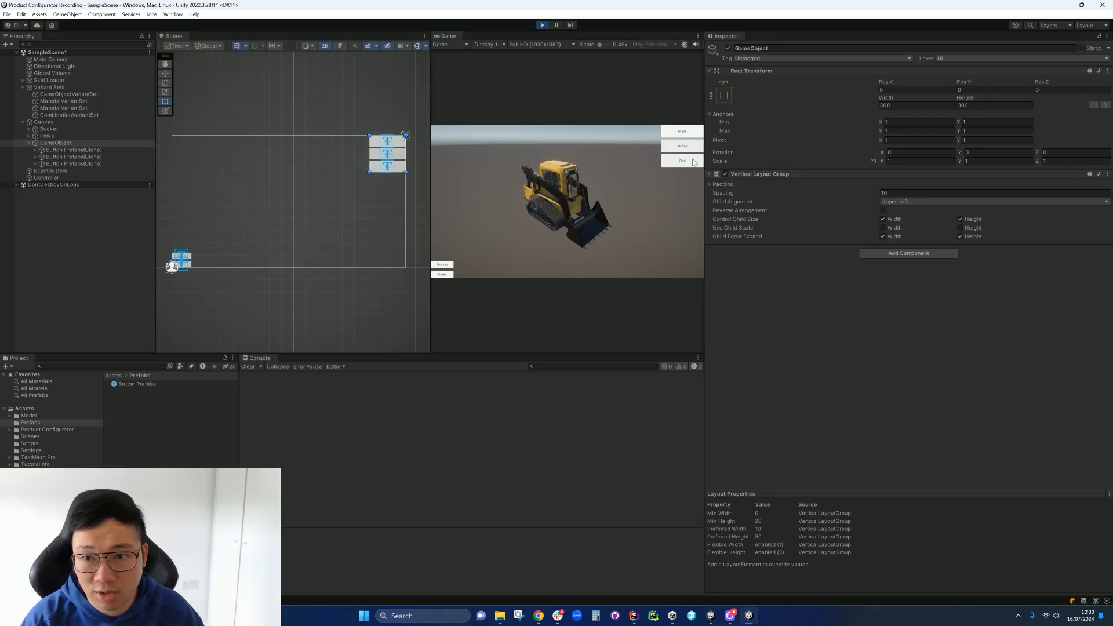
{"action": "left_click", "coordinate": [690, 164]}
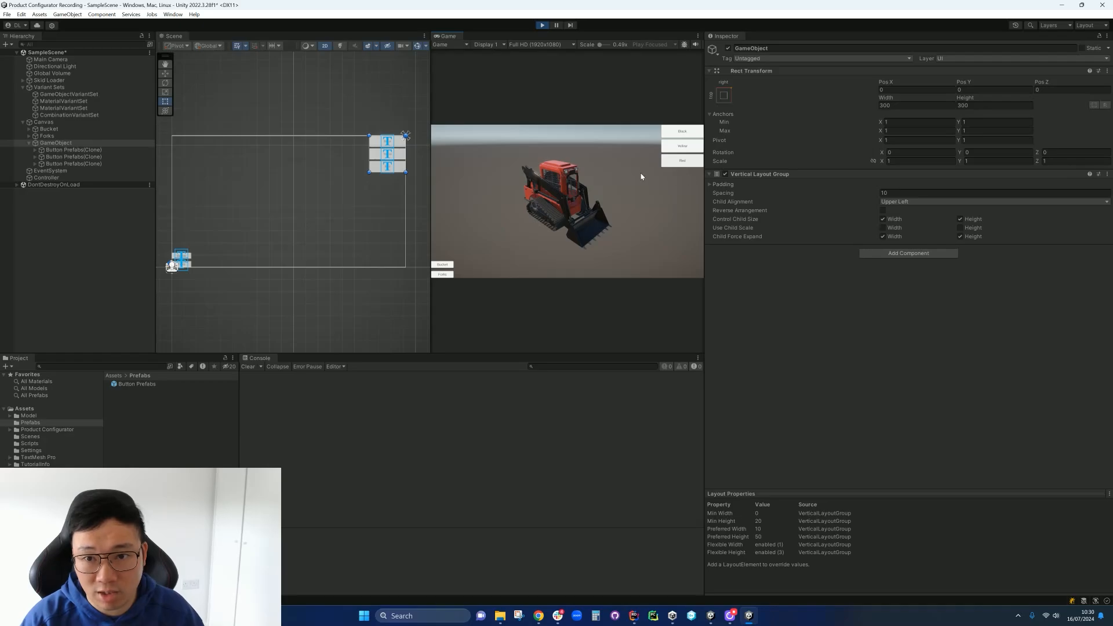
{"action": "left_click", "coordinate": [685, 131]}
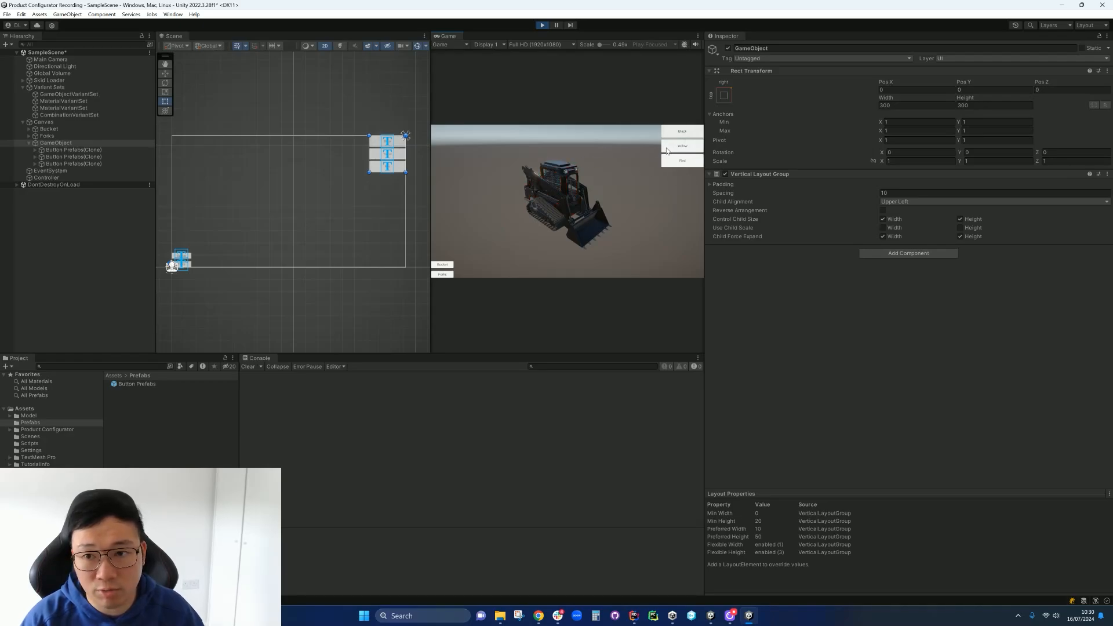
{"action": "left_click", "coordinate": [667, 151]}
{"action": "left_click", "coordinate": [684, 162]}
{"action": "left_click", "coordinate": [685, 146]}
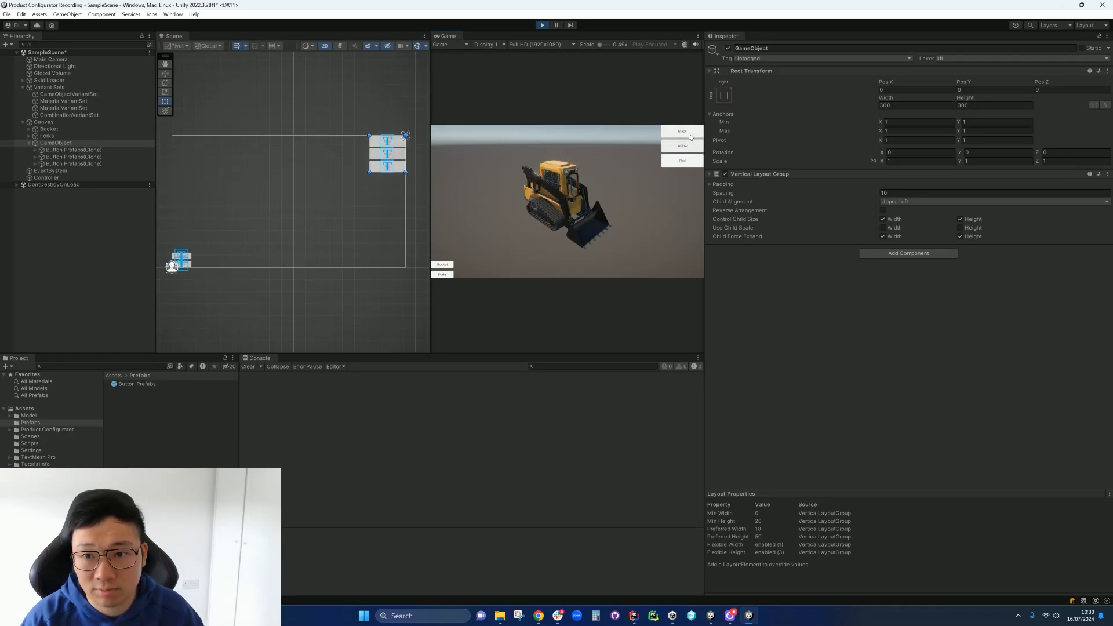
{"action": "left_click", "coordinate": [690, 135]}
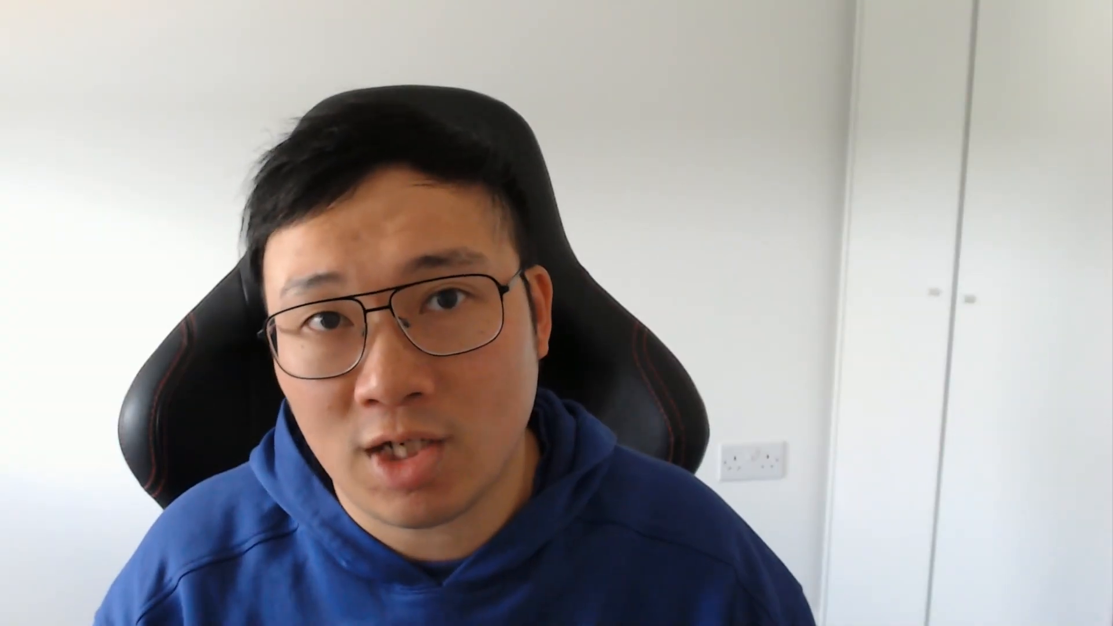